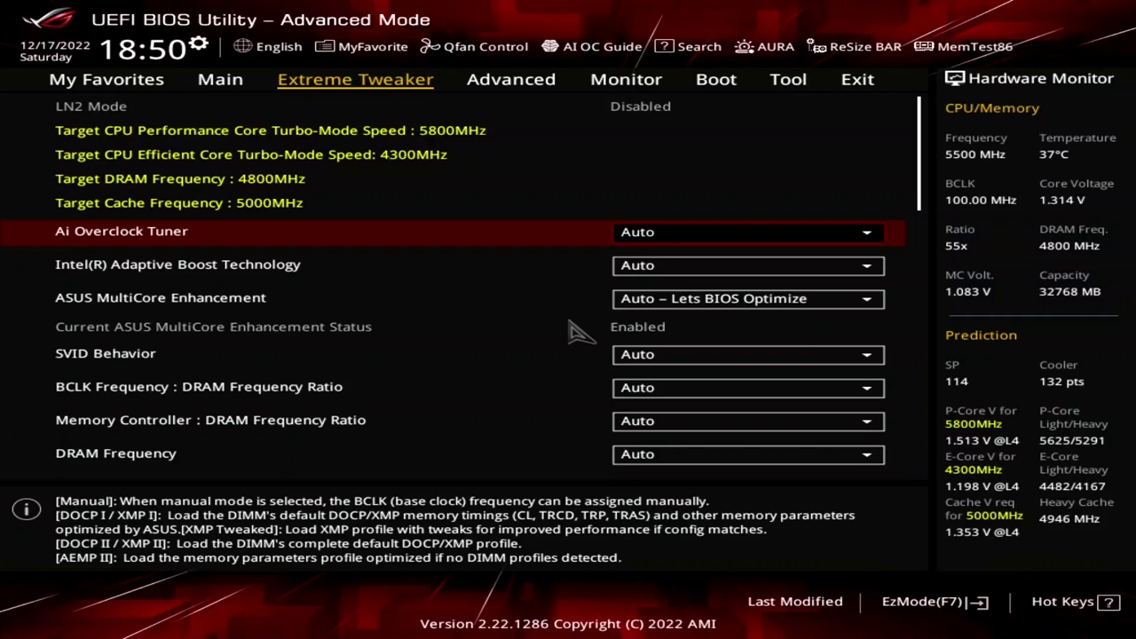
Step: Set Ai Overclock Tuner to XMP II in Extreme Tweaker
key(Return)
key(Down)
key(Down)
key(Down)
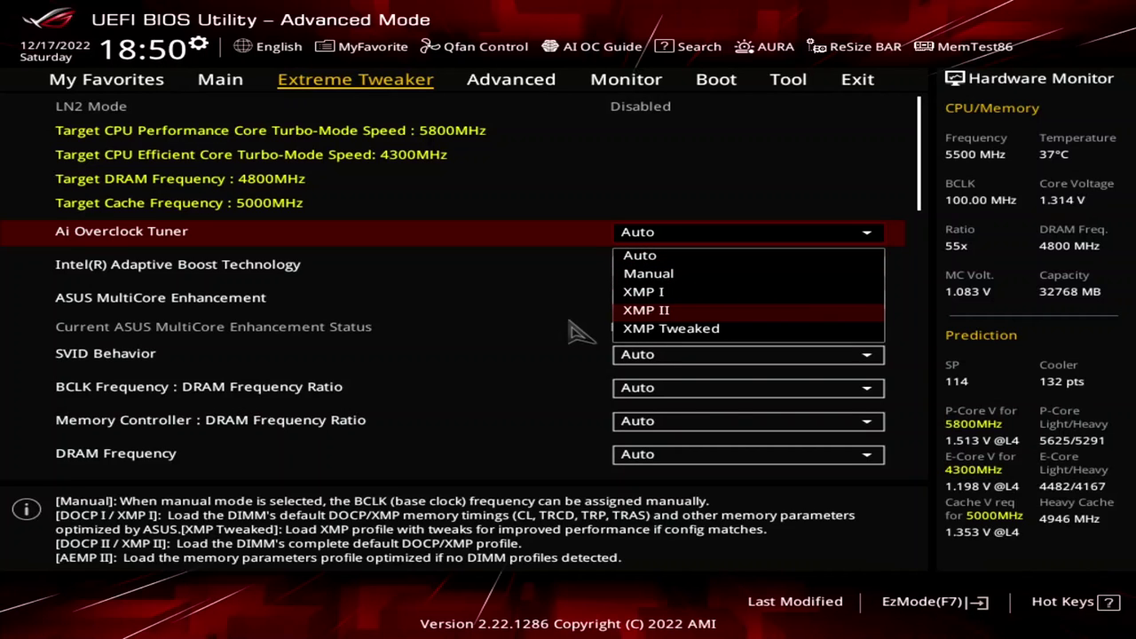
key(Return)
Step: Set ASUS MultiCore Enhancement to "Enabled – Remove All limits"
key(Down)
key(Down)
key(Down)
key(Down)
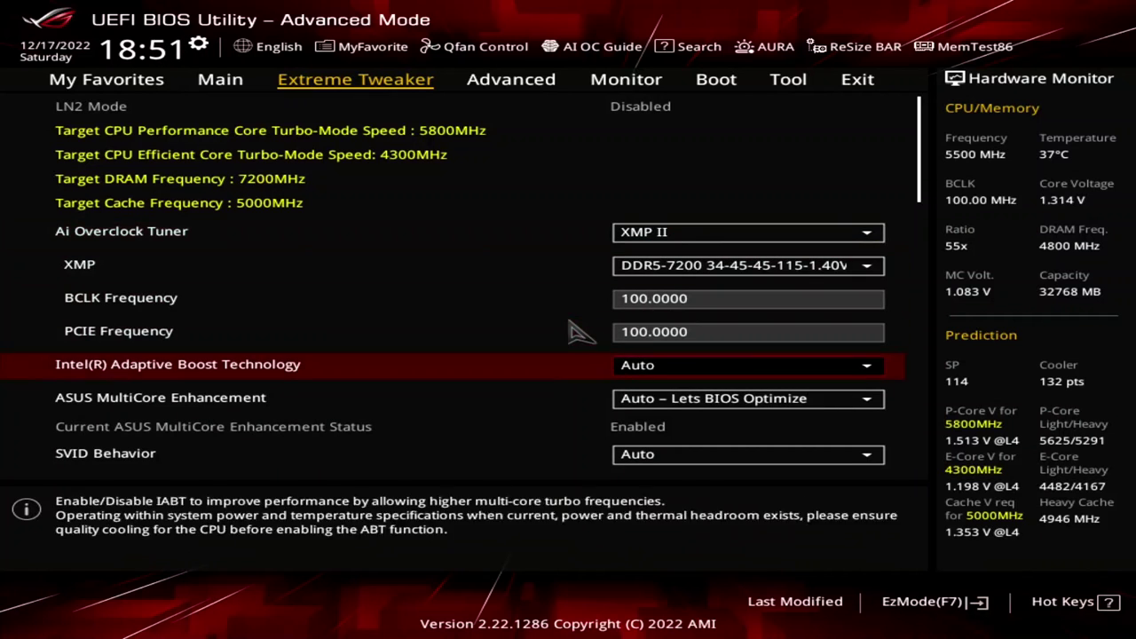
key(Down)
key(Return)
key(Down)
key(Down)
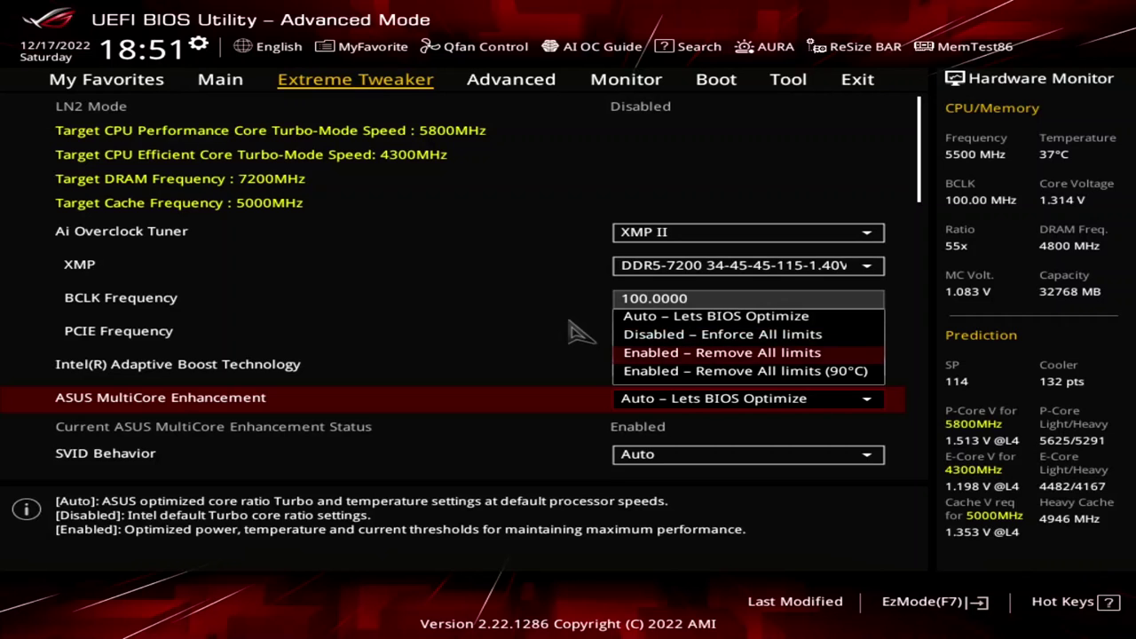
key(Return)
Step: In the advanced CPU Configuration, set Active Efficient Cores to 0 and save the BIOS settings
key(Right)
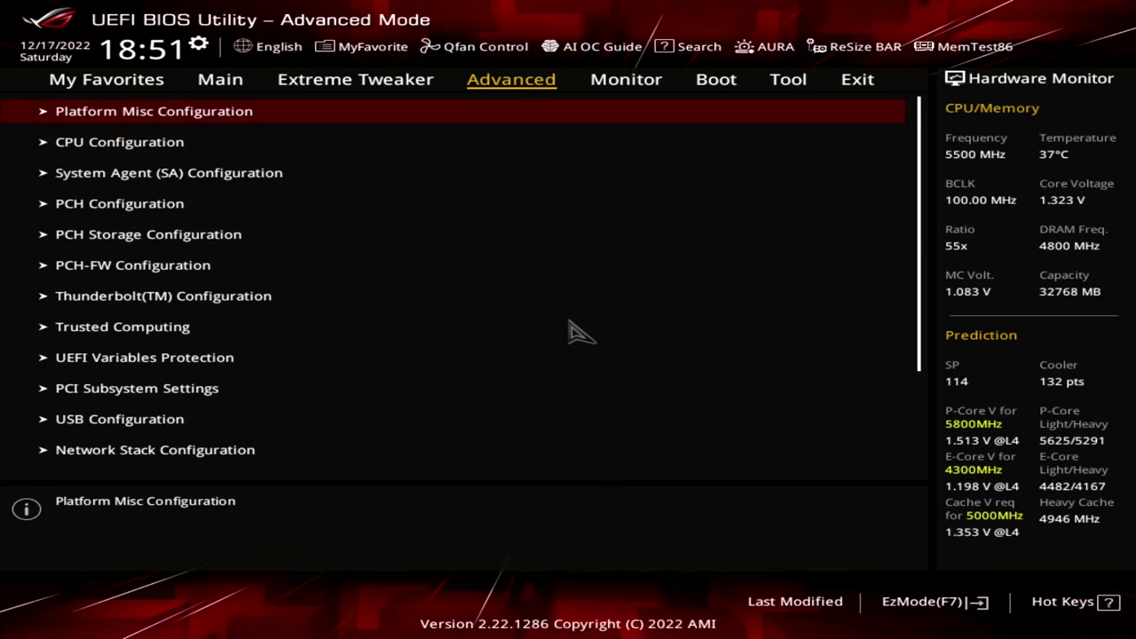
key(Down)
key(Return)
key(Down)
key(End)
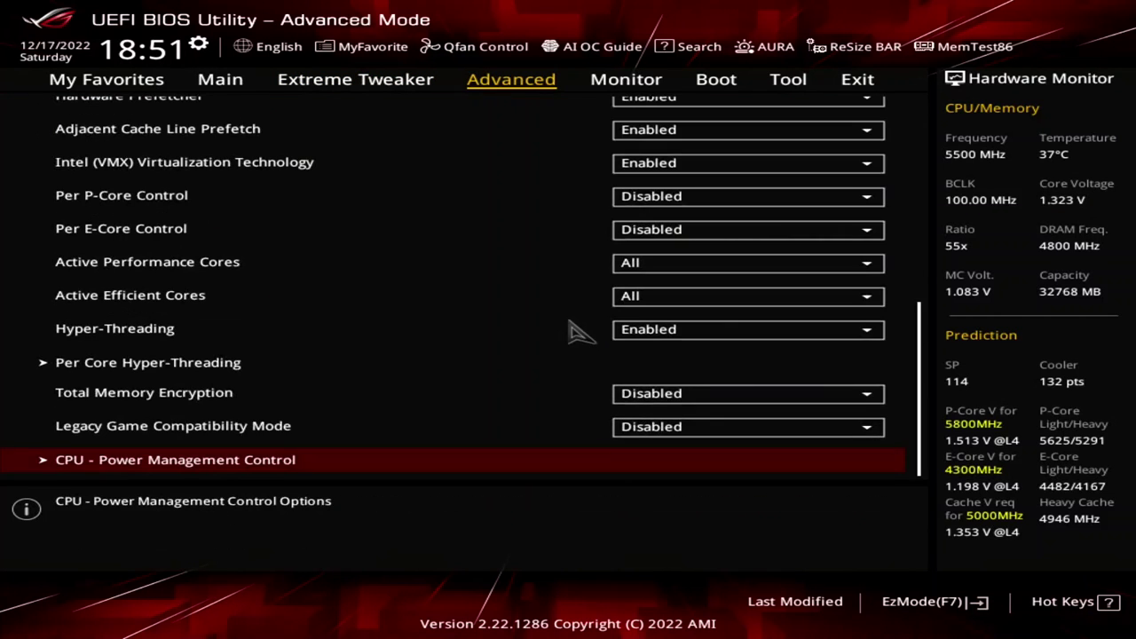
key(Up)
key(Up)
key(Up)
key(Up)
key(Up)
key(Return)
key(Down)
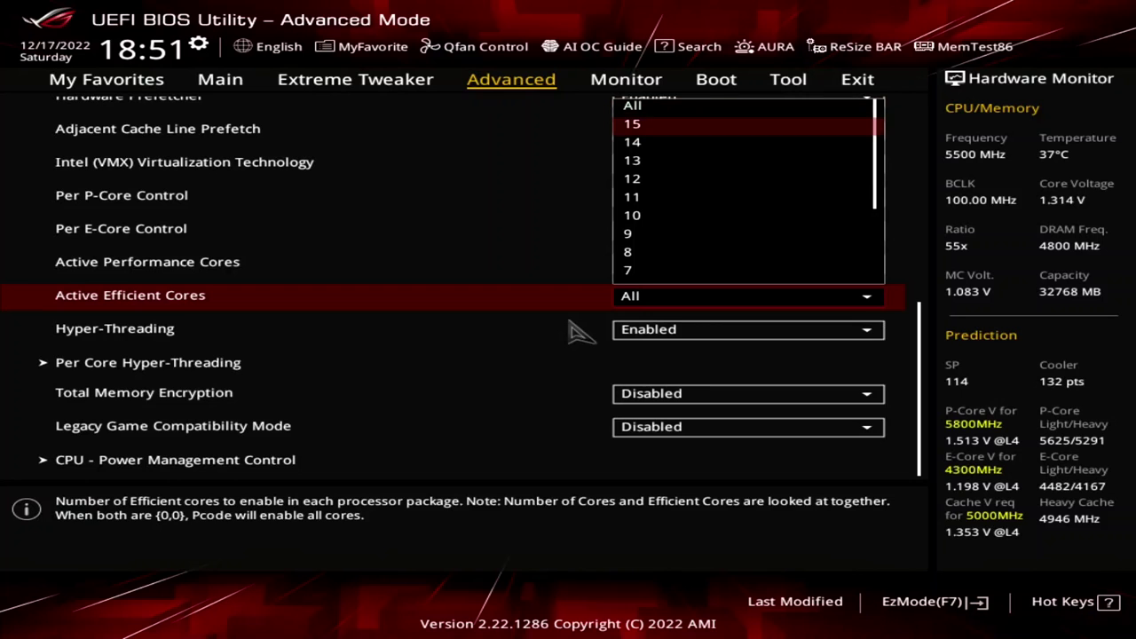
key(Down)
key(Down)
key(Down)
key(Down)
key(Down)
key(Down)
key(Down)
key(Down)
key(Down)
key(Down)
key(Down)
key(Down)
key(Down)
key(Down)
key(Down)
key(Return)
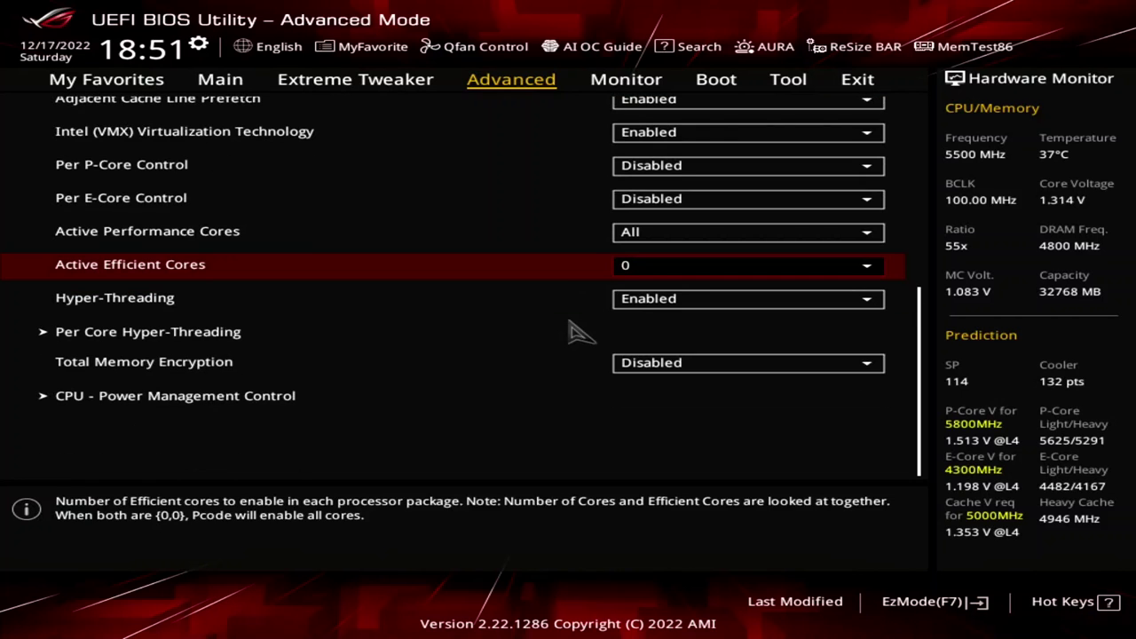
key(F10)
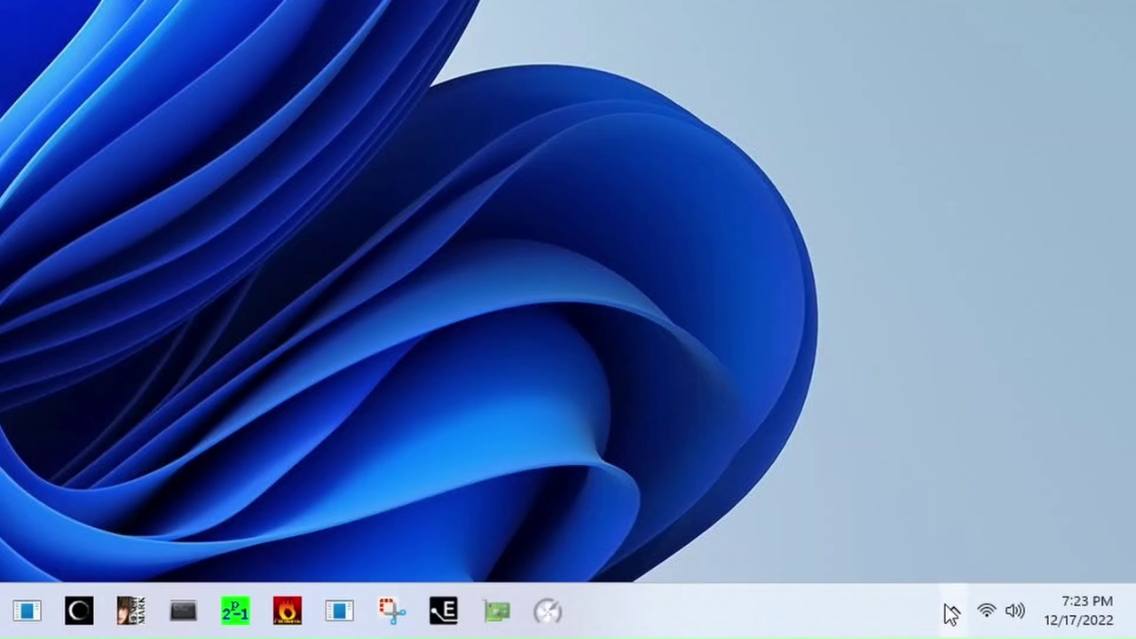
Step: On the Windows desktop, set the CPU cooler utility's mode to Cryo
click(950, 612)
right_click(907, 454)
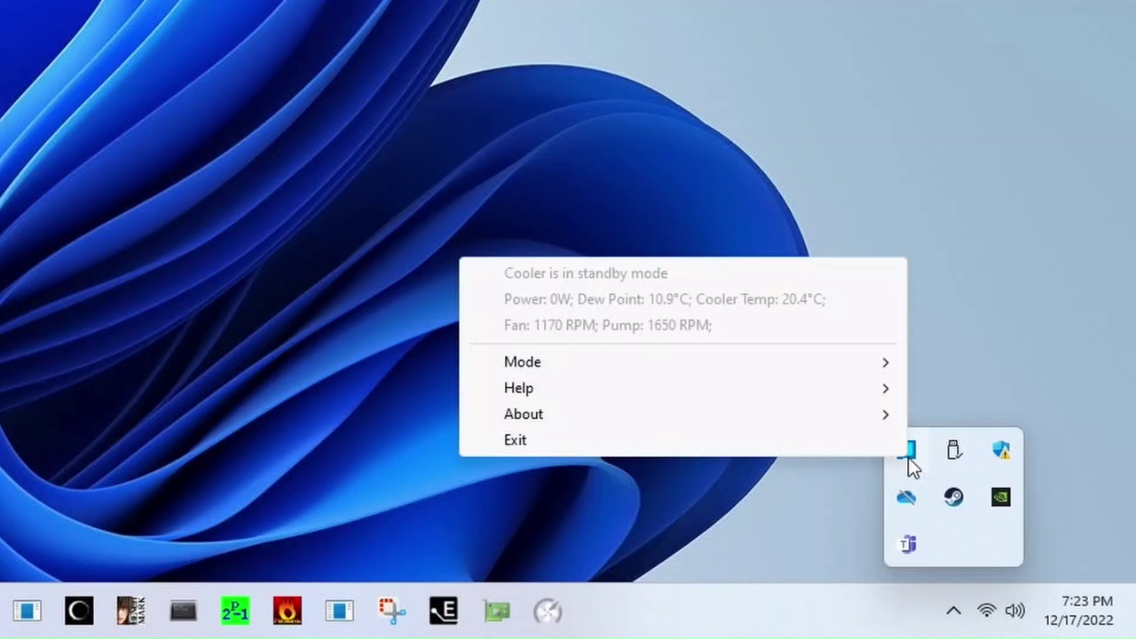
mouse_move(865, 366)
click(939, 389)
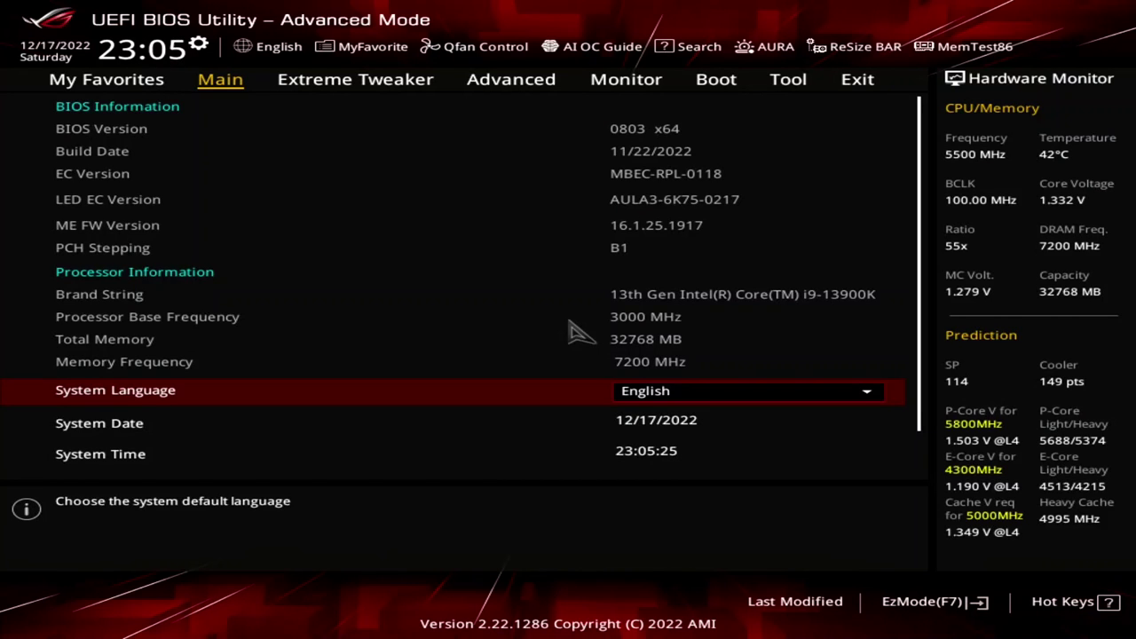
Step: In the BIOS, go to the Exit page and run its first option
key(Left)
key(Left)
key(Left)
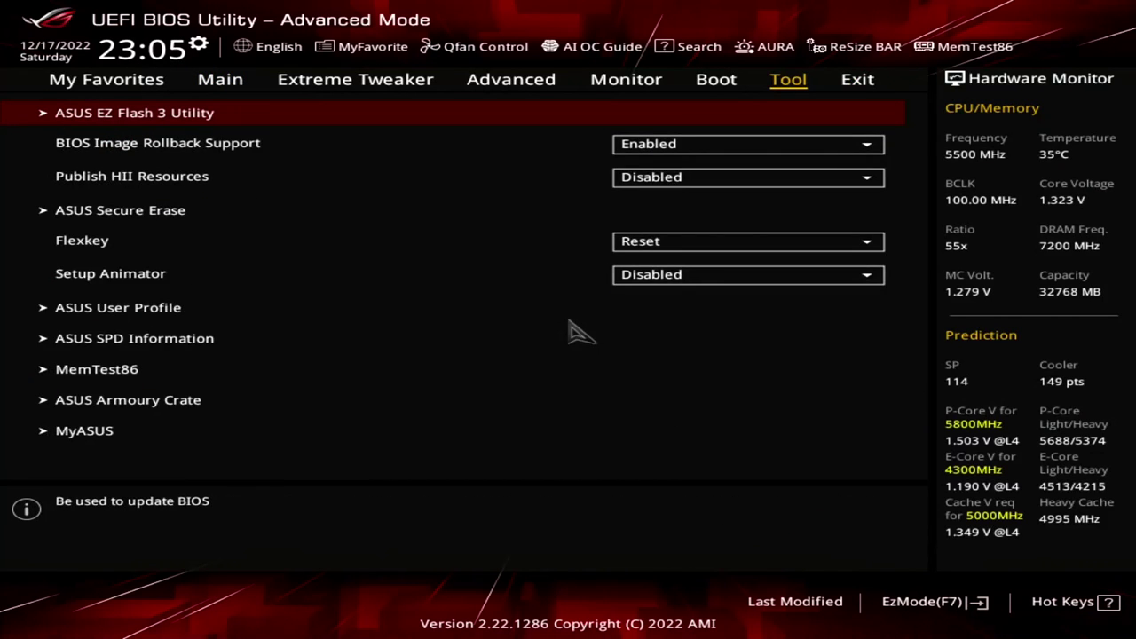
key(Right)
key(Return)
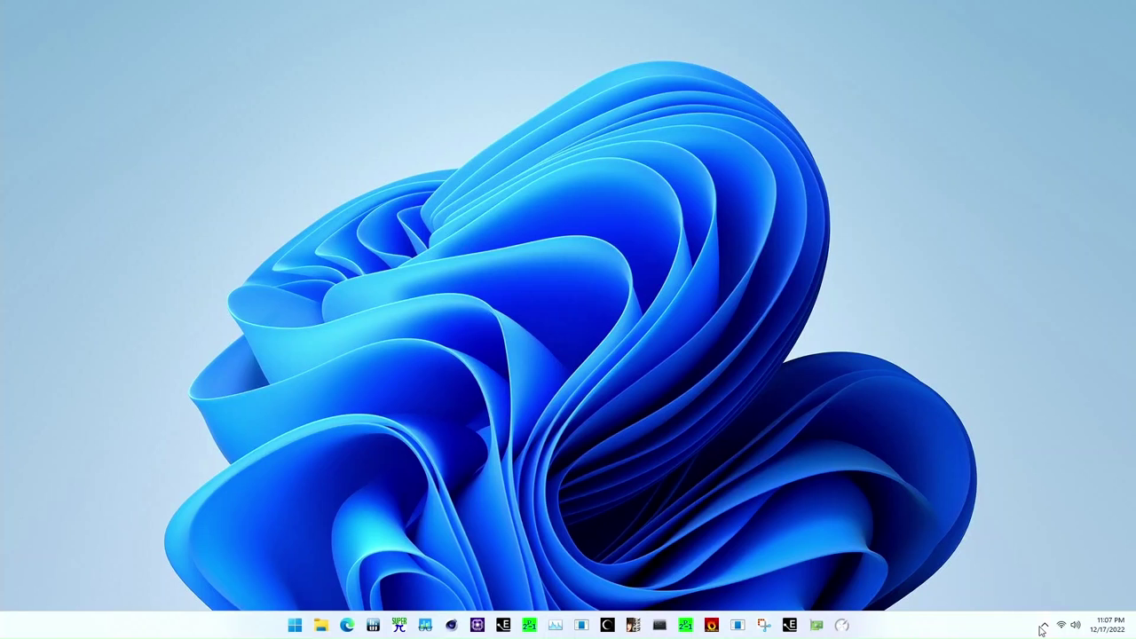
Step: Back in Windows, switch the cooler from standby to Cryo mode
click(1045, 624)
right_click(1021, 568)
mouse_move(956, 521)
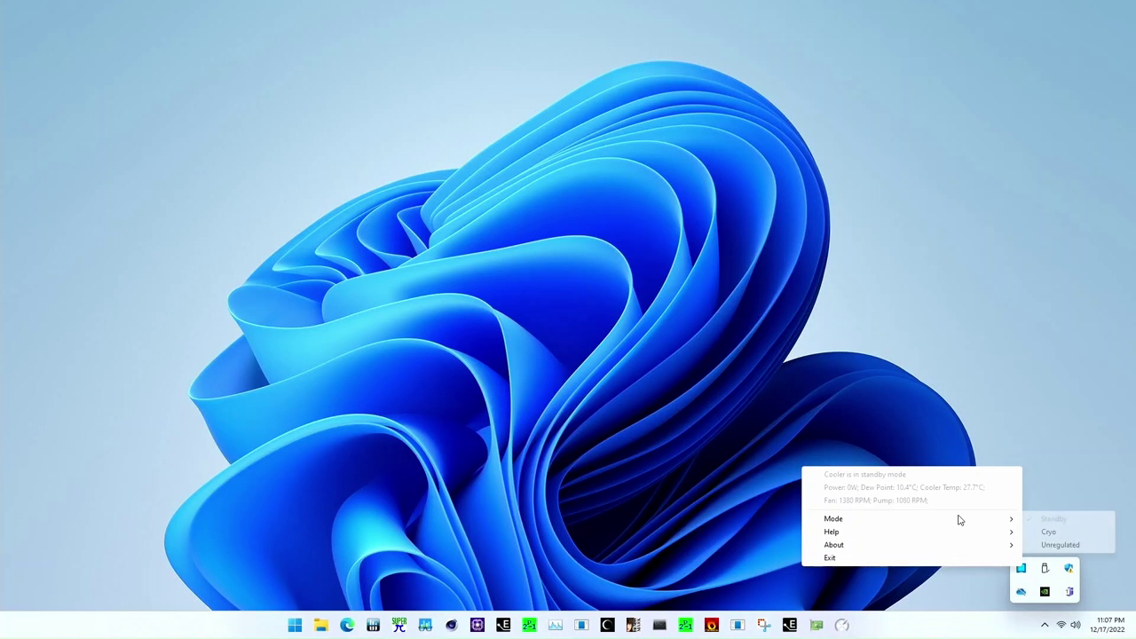
click(1060, 534)
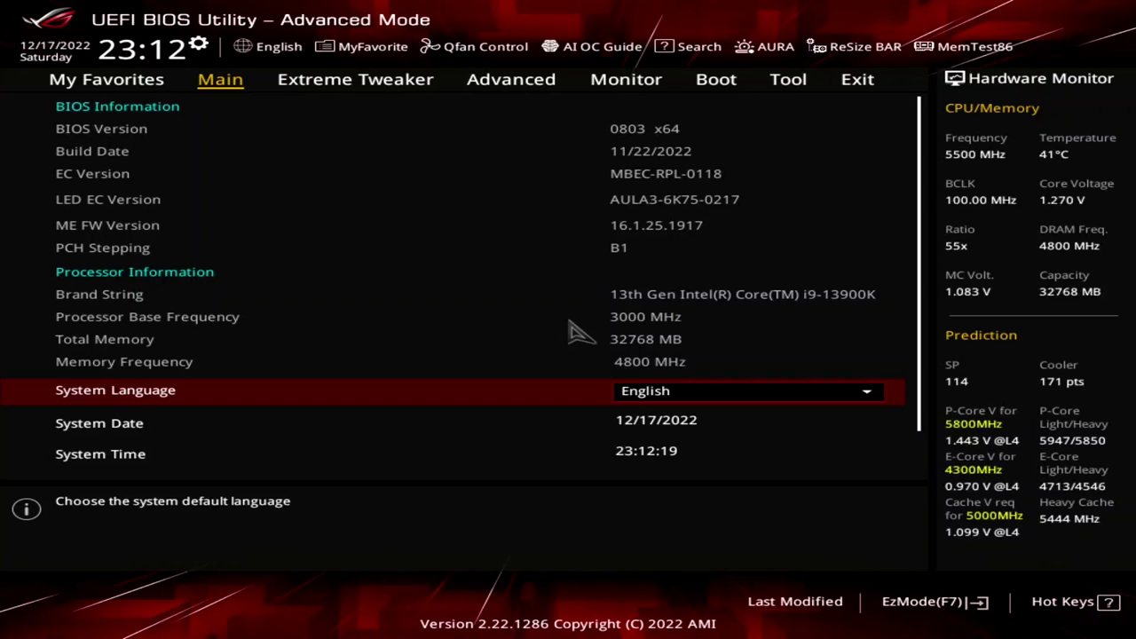
Step: In the BIOS, page through the AI Overclocking Guide and enable AI optimizations for the CPU frequency
click(606, 47)
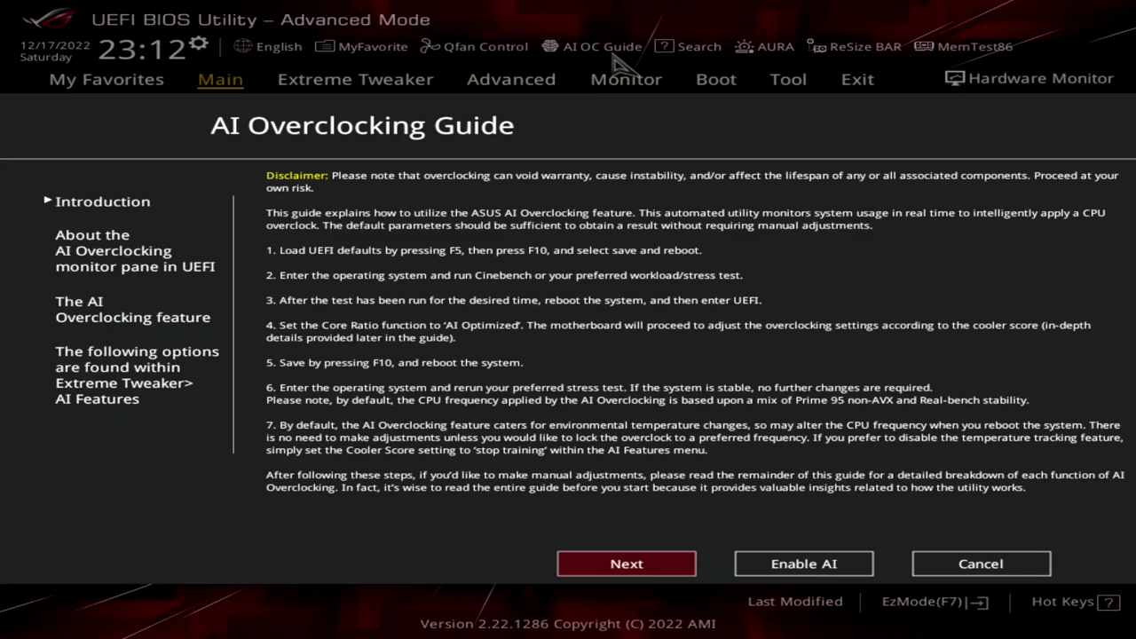
click(677, 564)
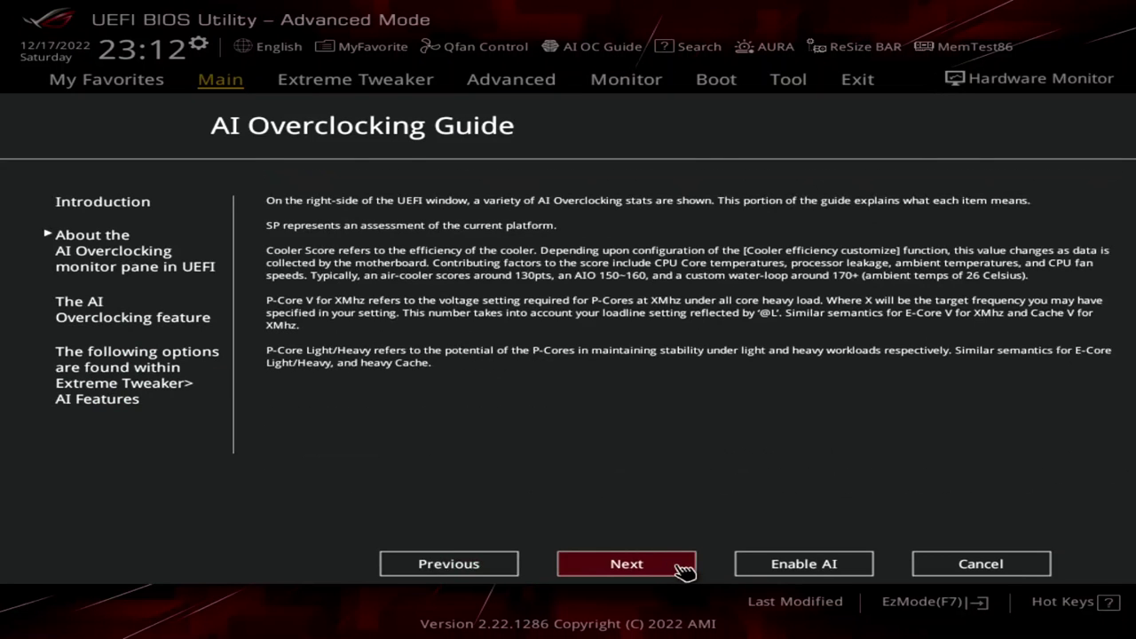
click(681, 568)
click(684, 568)
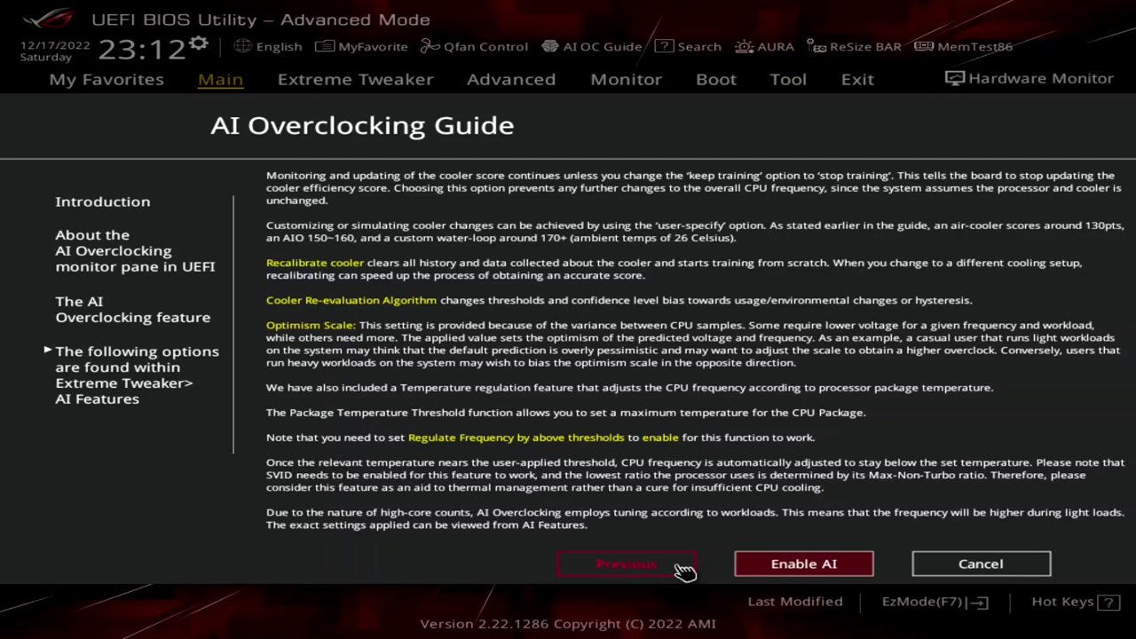
click(808, 575)
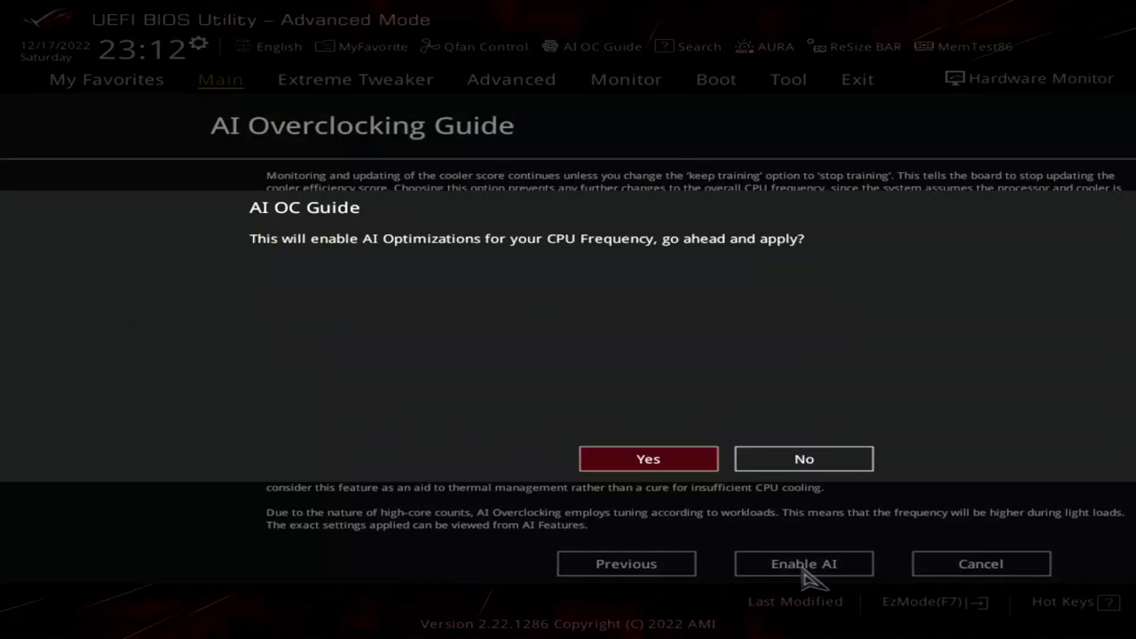
click(654, 458)
Step: Open AI Features under Extreme Tweaker and examine the core VIDs, predicted core ratios, temperature threshold, cooler training and Optimism Scale settings
key(Down)
key(Down)
key(Down)
key(Down)
key(Down)
key(Down)
key(Down)
key(Down)
key(Down)
key(Down)
key(Down)
key(Down)
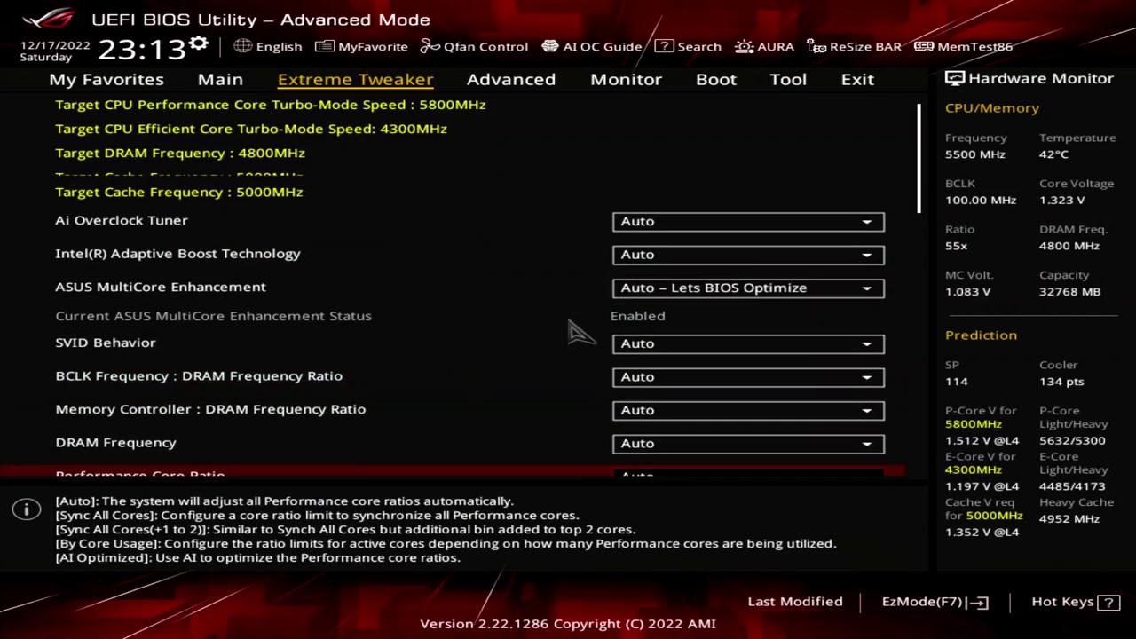
key(Down)
key(Down)
key(Down)
key(Down)
key(Down)
key(Down)
key(Down)
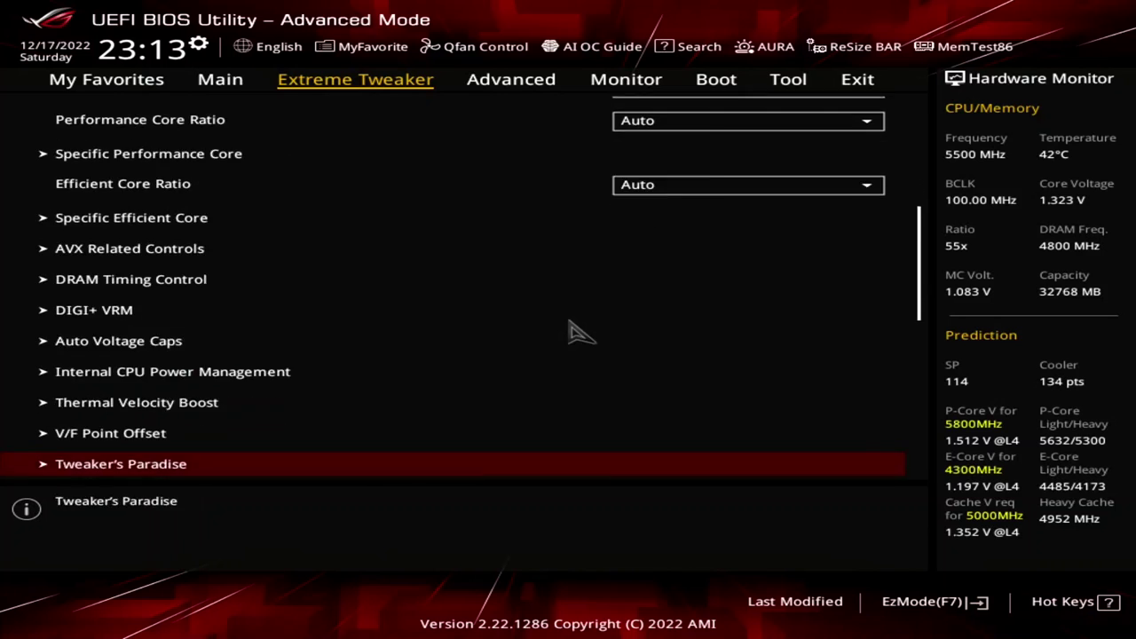
key(Up)
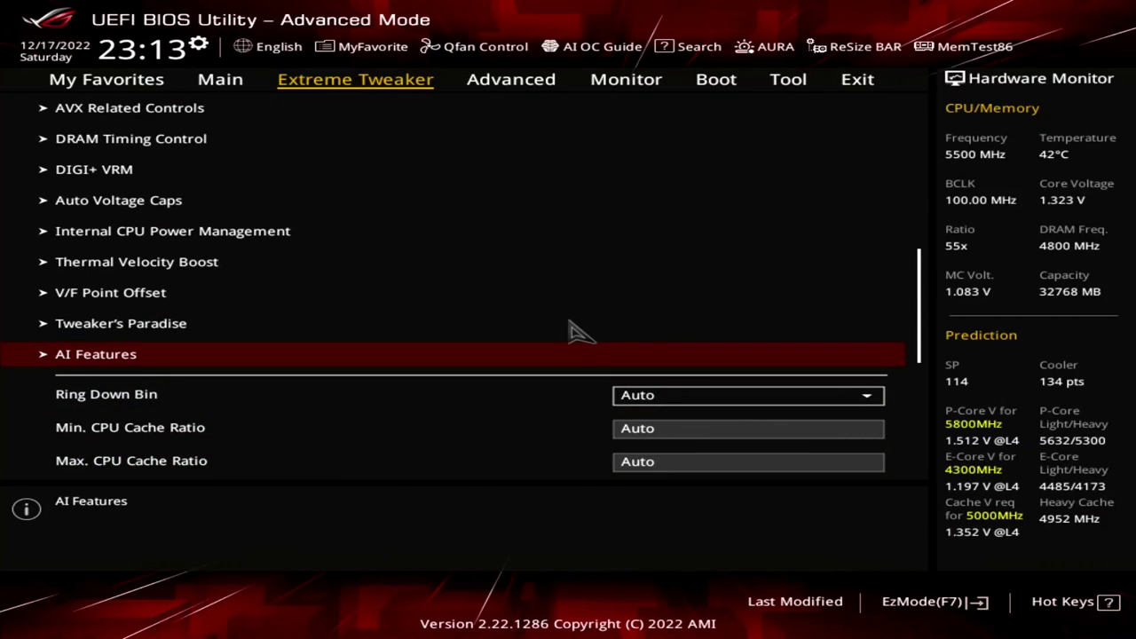
key(Return)
key(Down)
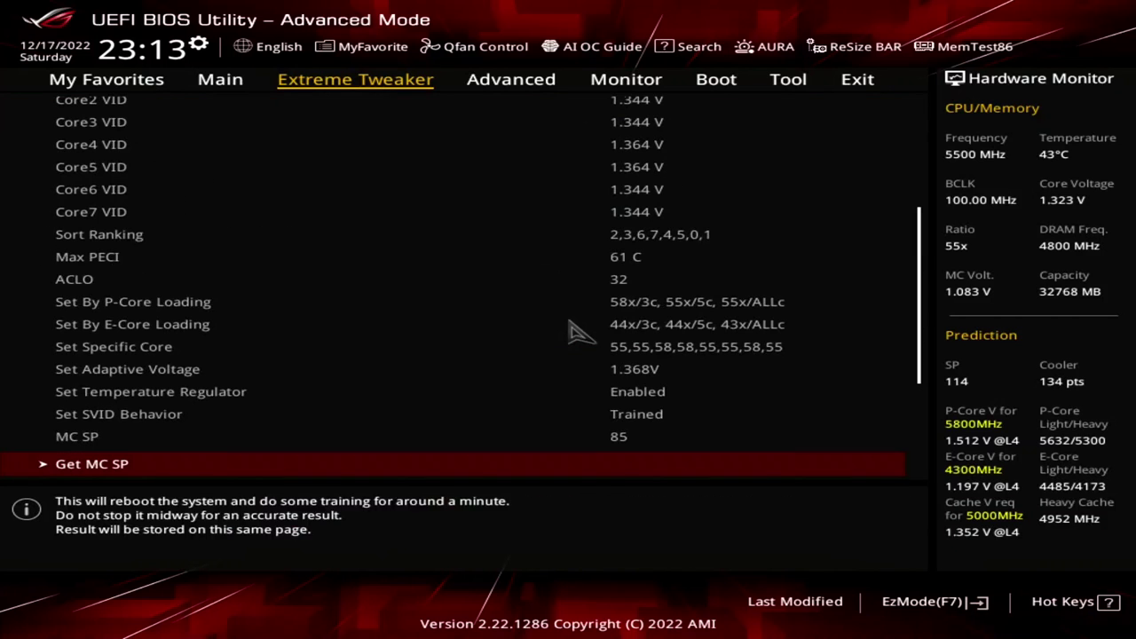
key(Down)
key(Down)
key(Down)
key(Down)
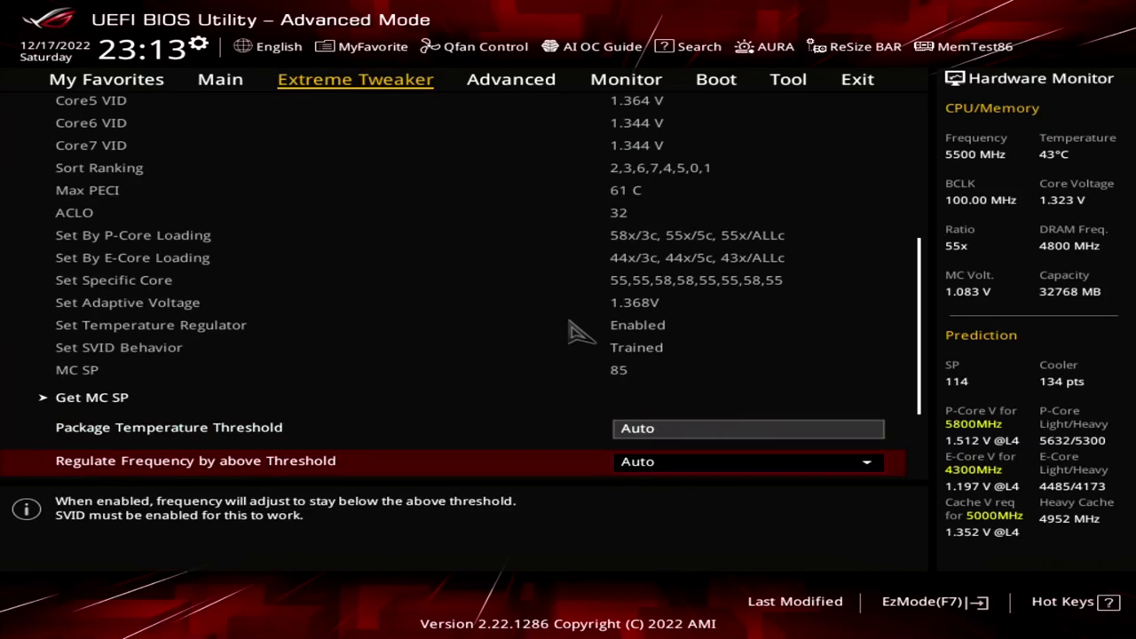
key(Down)
key(Down)
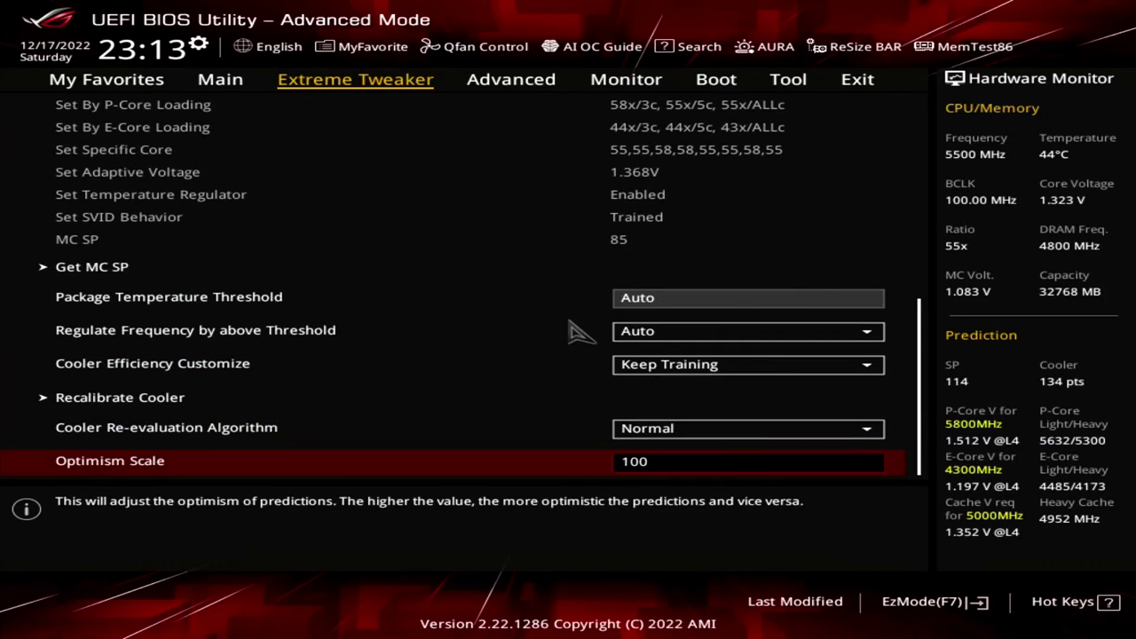
key(Up)
key(Up)
key(Up)
key(Up)
key(Up)
key(Up)
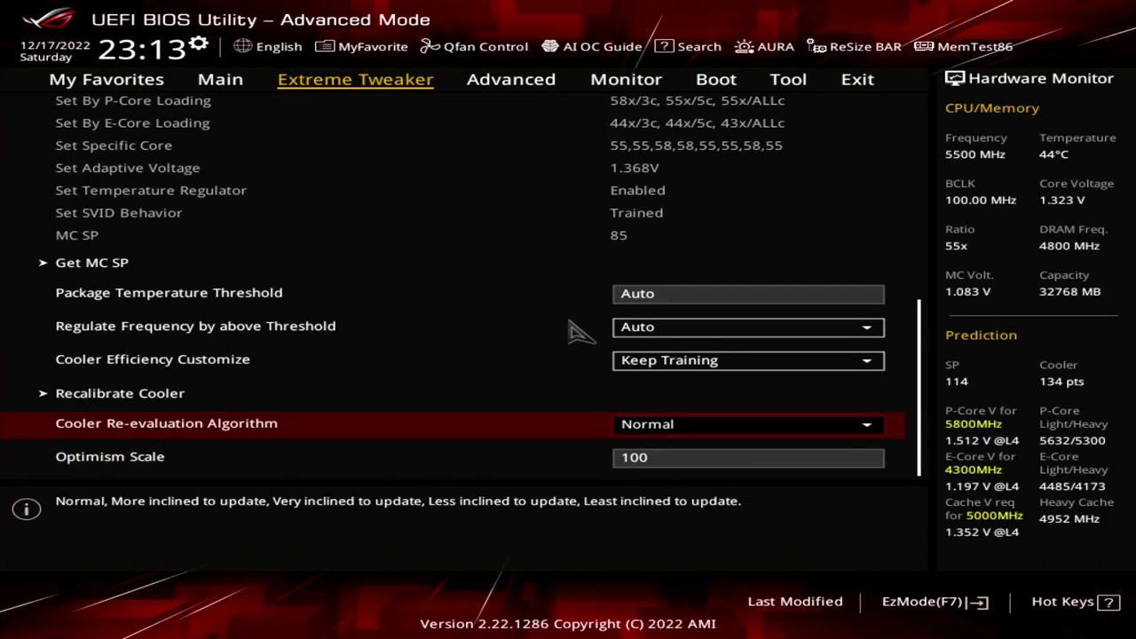
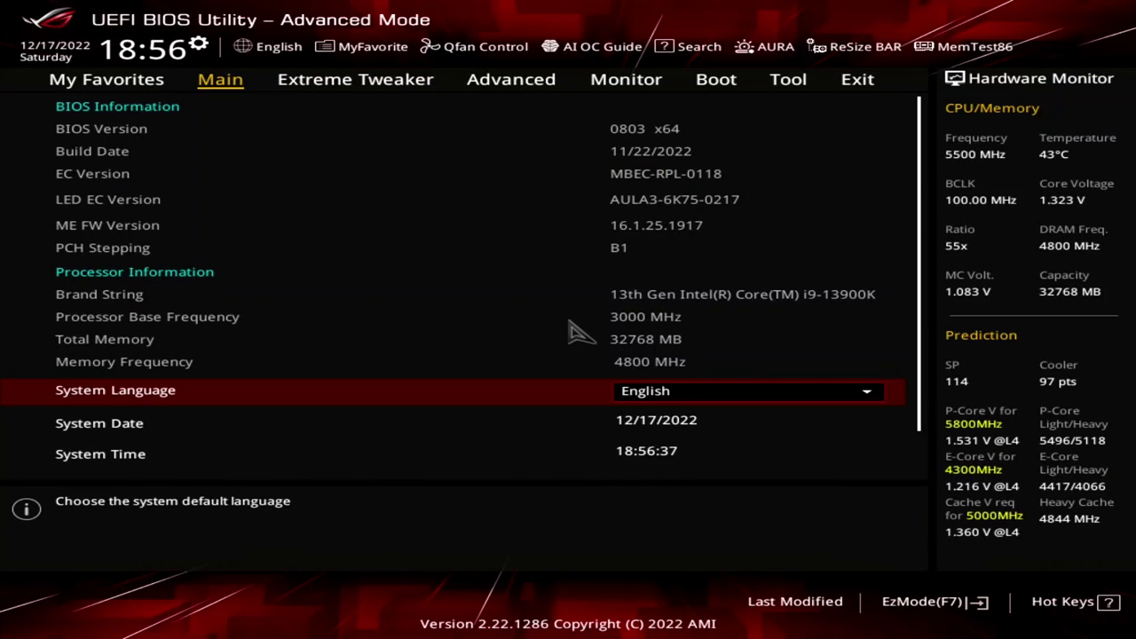
Step: Disable the efficient cores by setting Active Efficient Cores to 0 in the advanced CPU Configuration
key(Right)
key(Right)
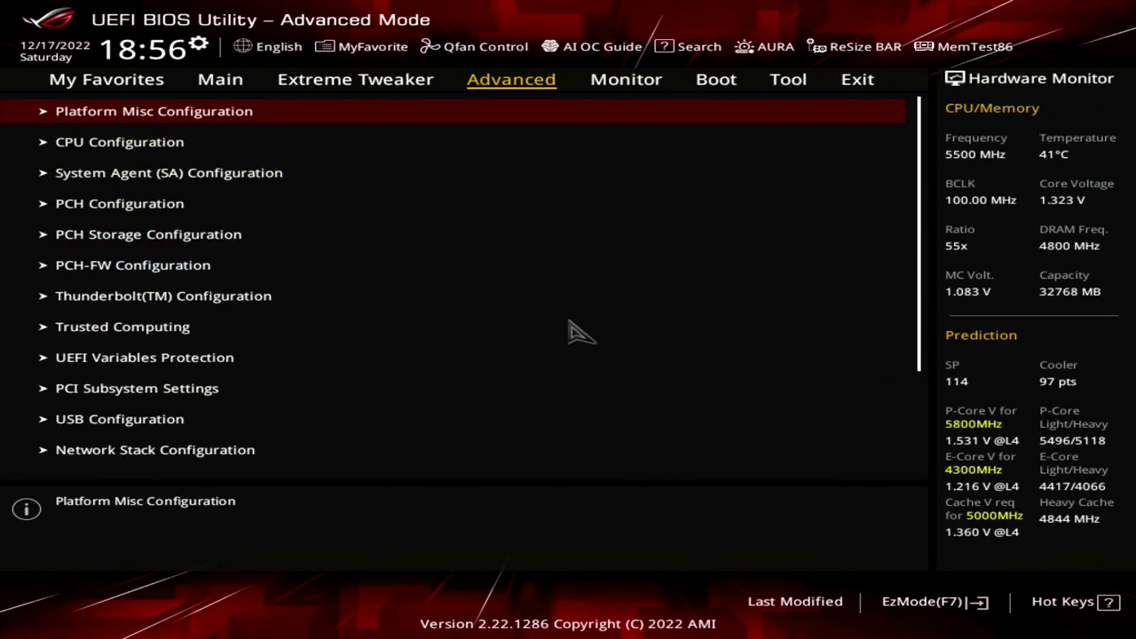
key(Down)
key(Return)
key(Down)
key(Down)
key(Down)
key(Down)
key(Down)
key(Down)
key(Down)
key(Down)
key(Down)
key(Down)
key(Down)
key(Down)
key(Down)
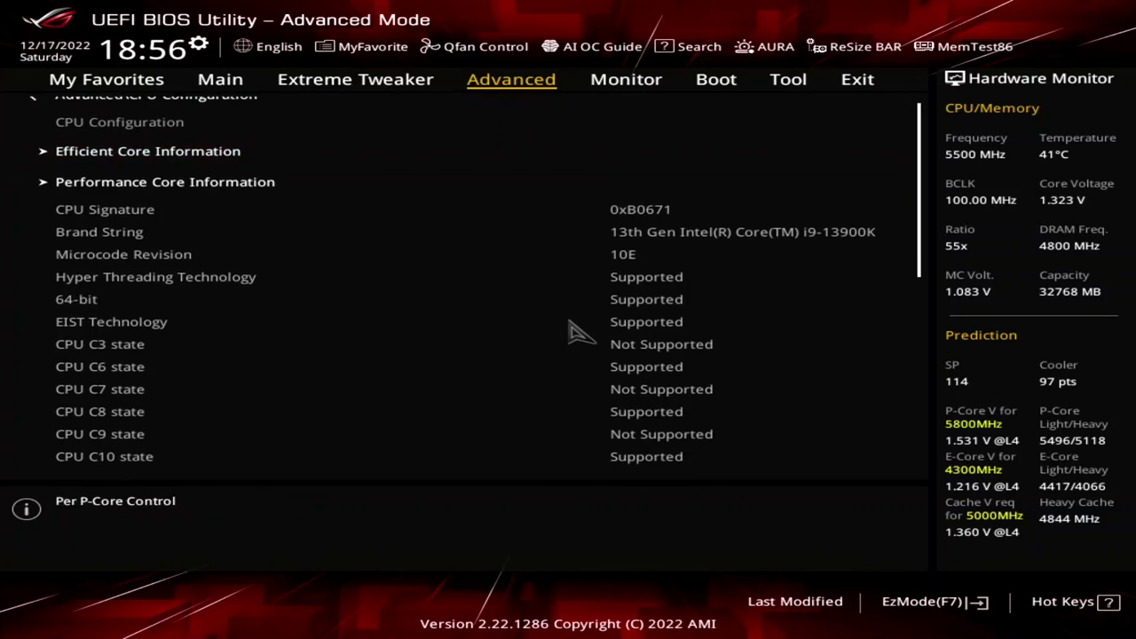
key(Up)
key(Up)
key(Up)
key(Up)
key(Up)
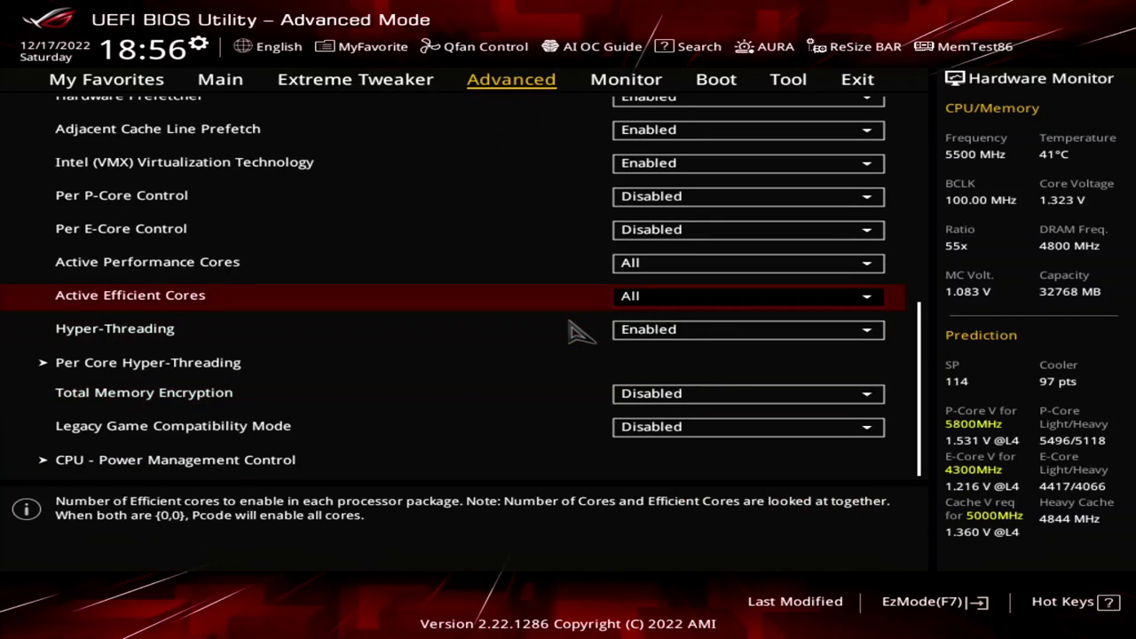
key(Return)
key(Down)
key(Down)
key(Down)
key(Down)
key(Down)
key(Down)
key(Down)
key(Down)
key(Down)
key(Down)
key(Down)
key(Down)
key(Down)
key(Down)
key(Down)
key(Down)
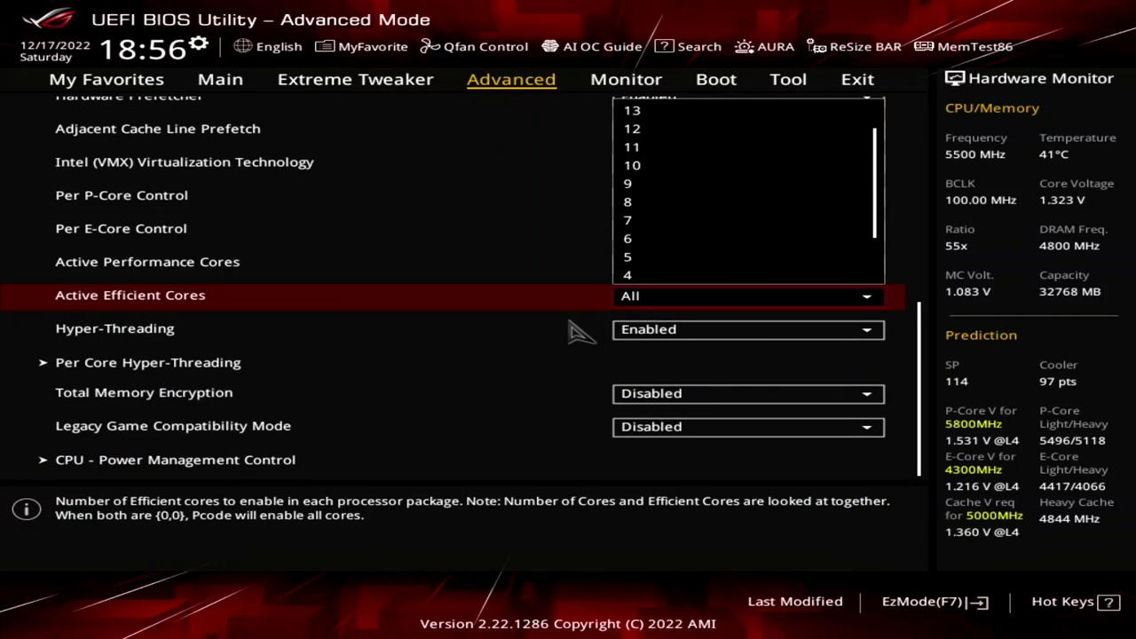
key(Return)
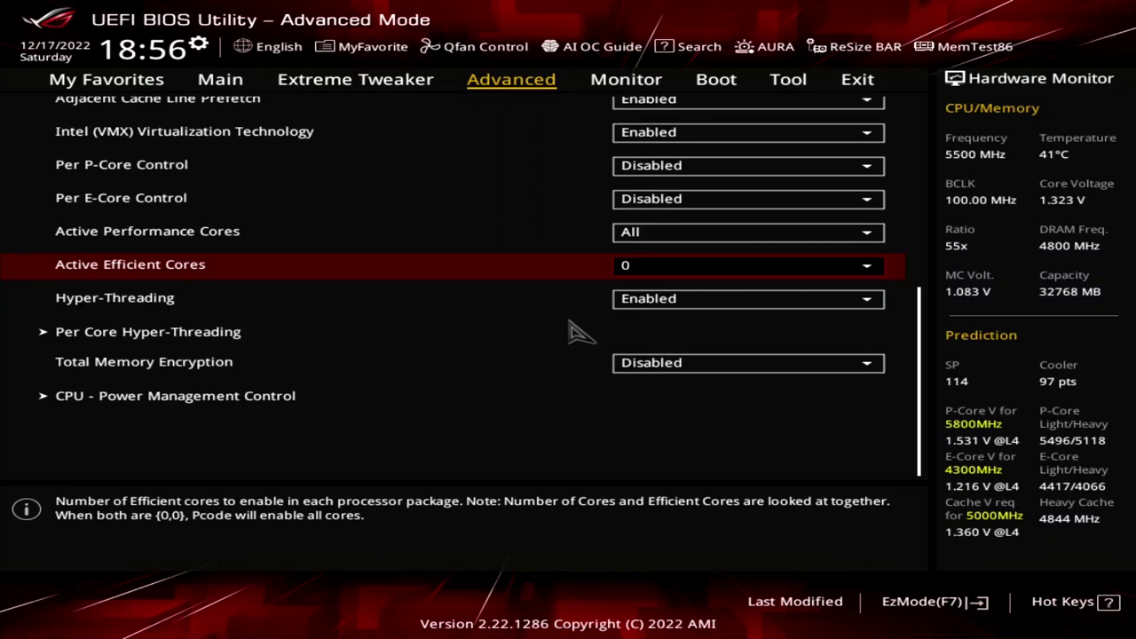
Step: Return to Extreme Tweaker and set Ai Overclock Tuner to XMP II
key(Left)
key(Return)
key(Down)
key(Down)
key(Down)
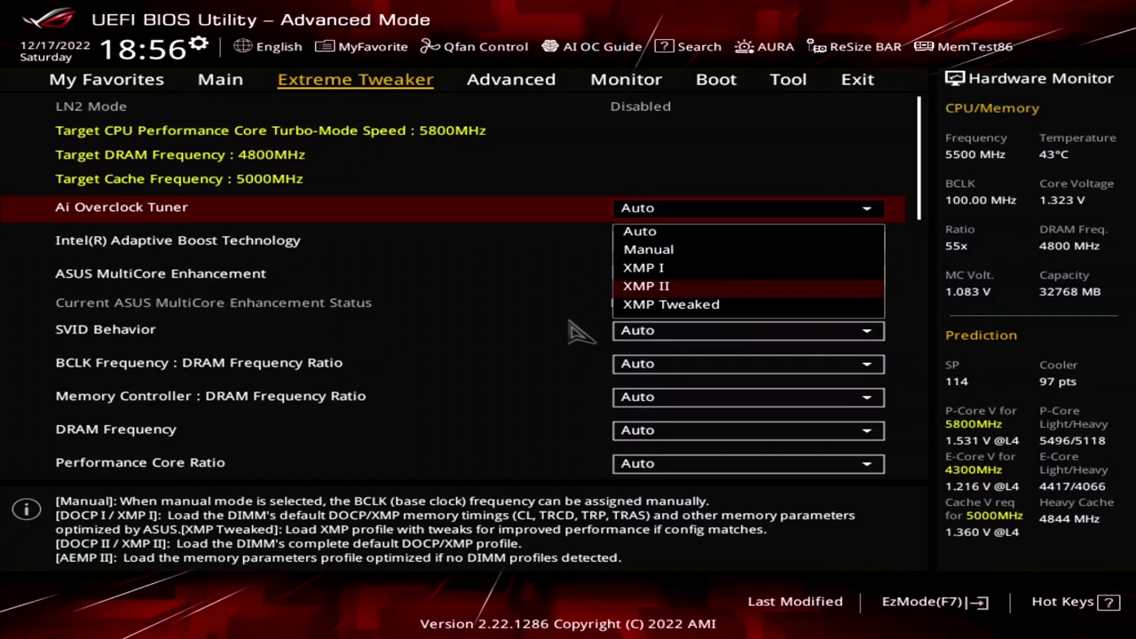
key(Return)
Step: Set the BCLK Frequency to 100.15
key(Down)
key(Down)
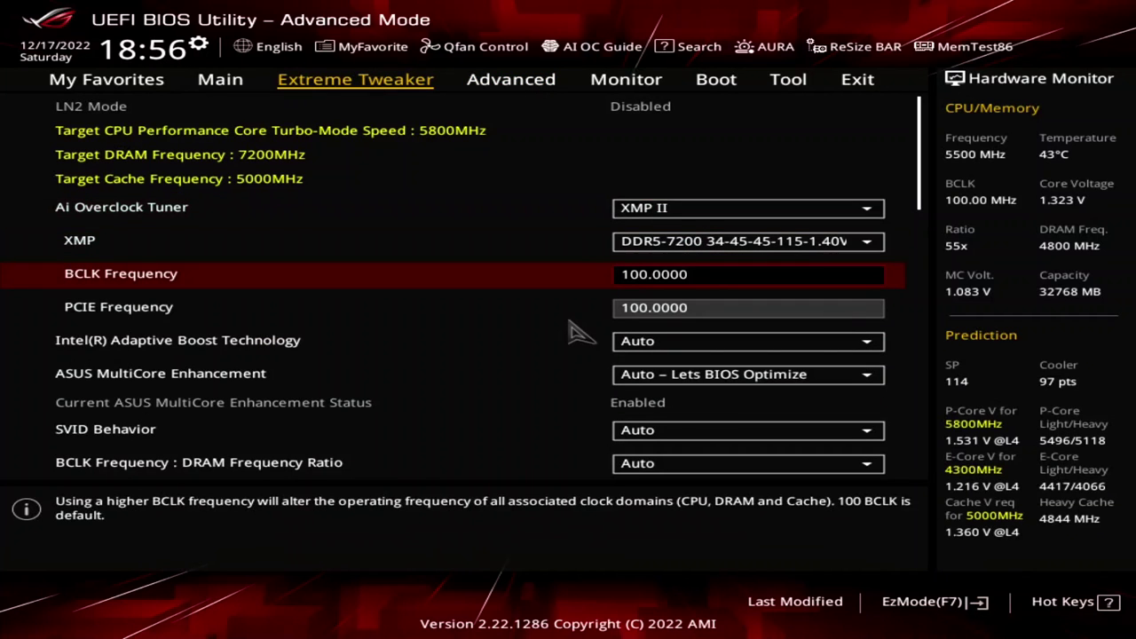
text(100.15)
key(Down)
Step: Set ASUS MultiCore Enhancement to Enabled – Remove All limits
key(Down)
key(Down)
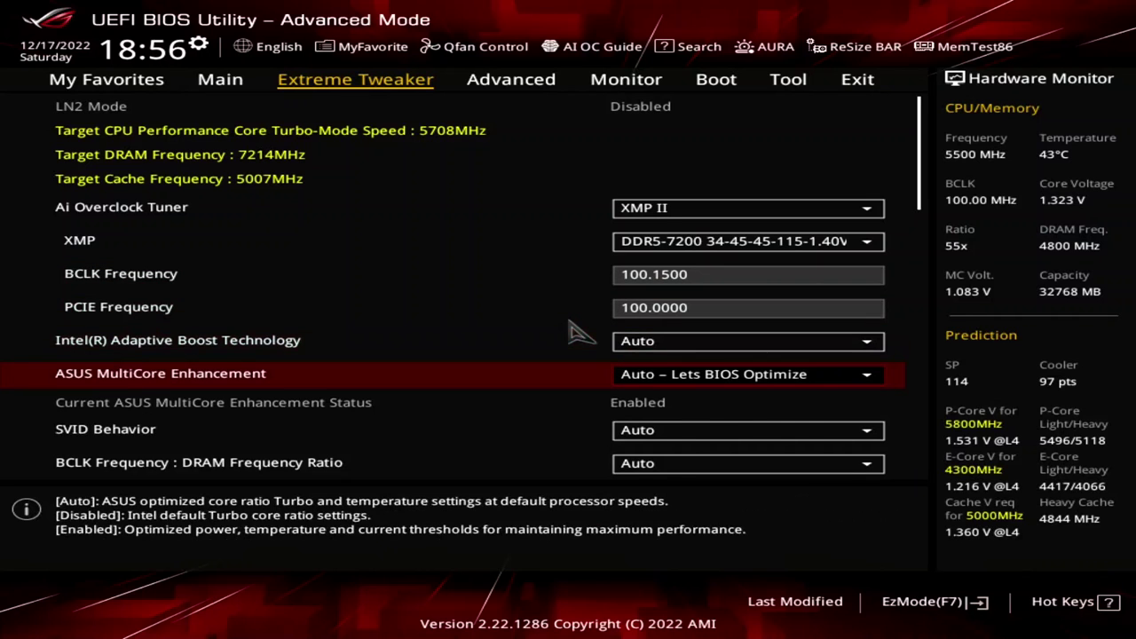
key(Return)
key(Down)
key(Down)
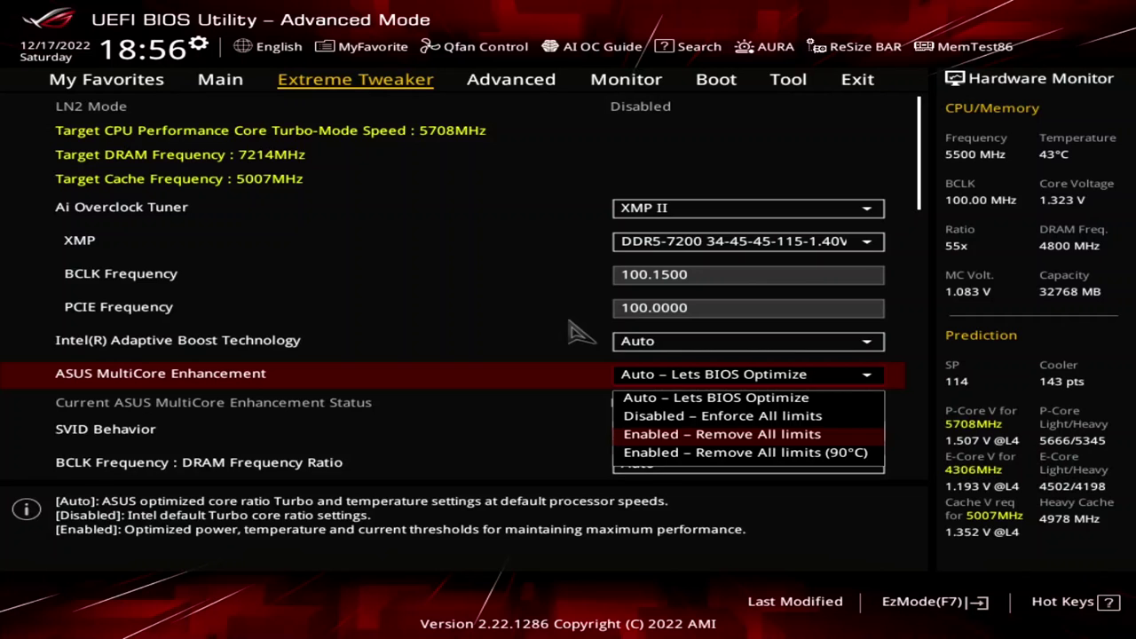
key(Return)
Step: Set the DRAM Frequency to DDR5-7615MHz
key(Down)
key(Down)
key(Down)
key(Down)
key(Down)
key(Down)
key(Down)
key(Down)
key(Down)
key(Down)
key(Down)
key(Down)
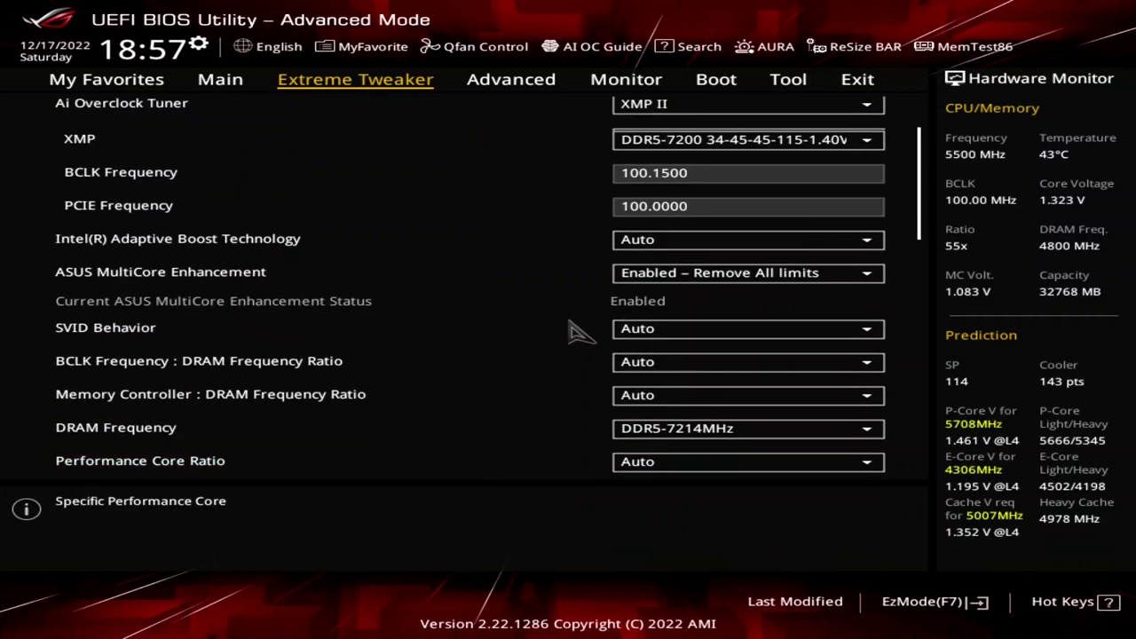
key(Up)
key(Up)
key(Up)
key(Up)
key(Up)
key(Up)
key(Up)
key(Up)
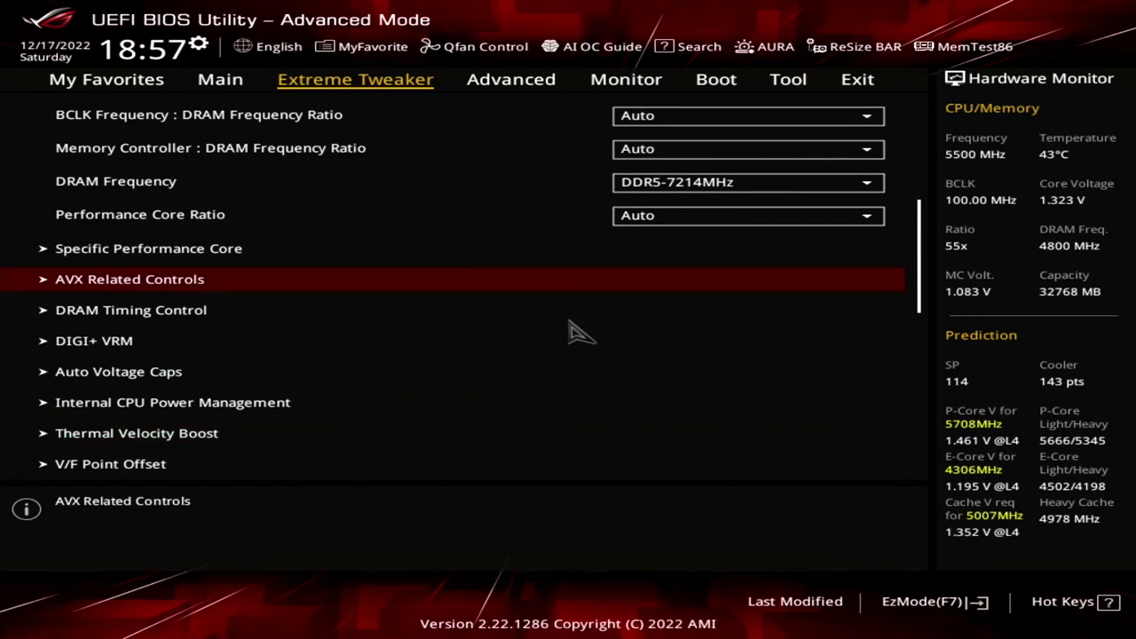
key(Return)
key(Down)
key(Down)
key(Down)
key(Down)
key(Down)
key(Down)
key(Down)
key(Down)
key(Down)
key(Down)
key(Down)
key(Down)
key(Down)
key(Down)
key(Down)
key(Down)
key(Down)
key(Down)
key(Down)
key(Down)
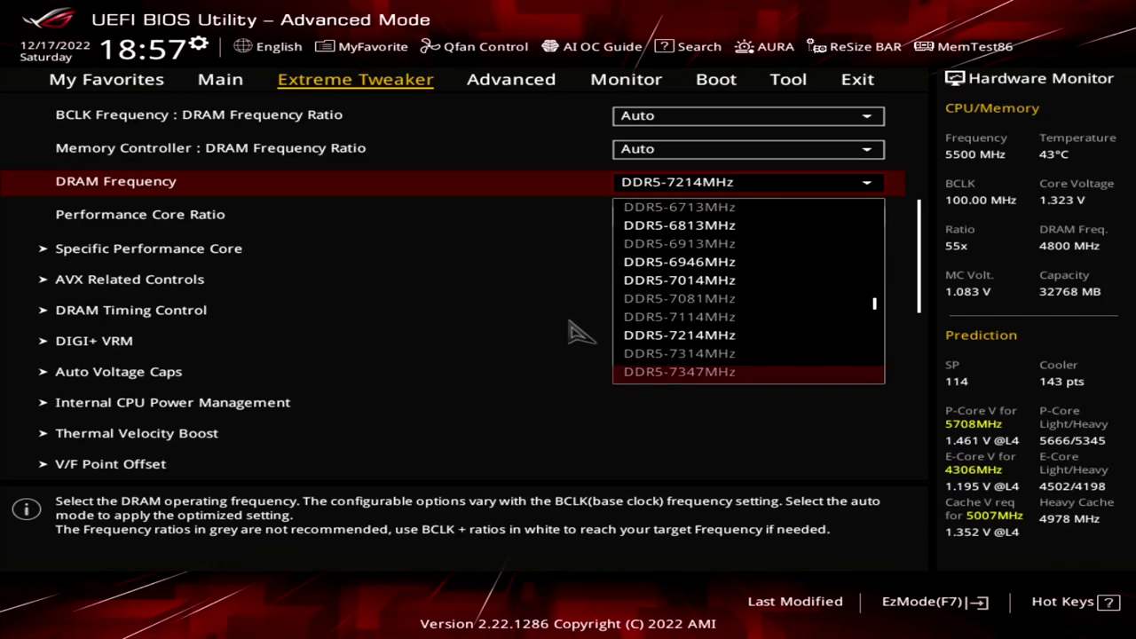
key(Down)
key(Up)
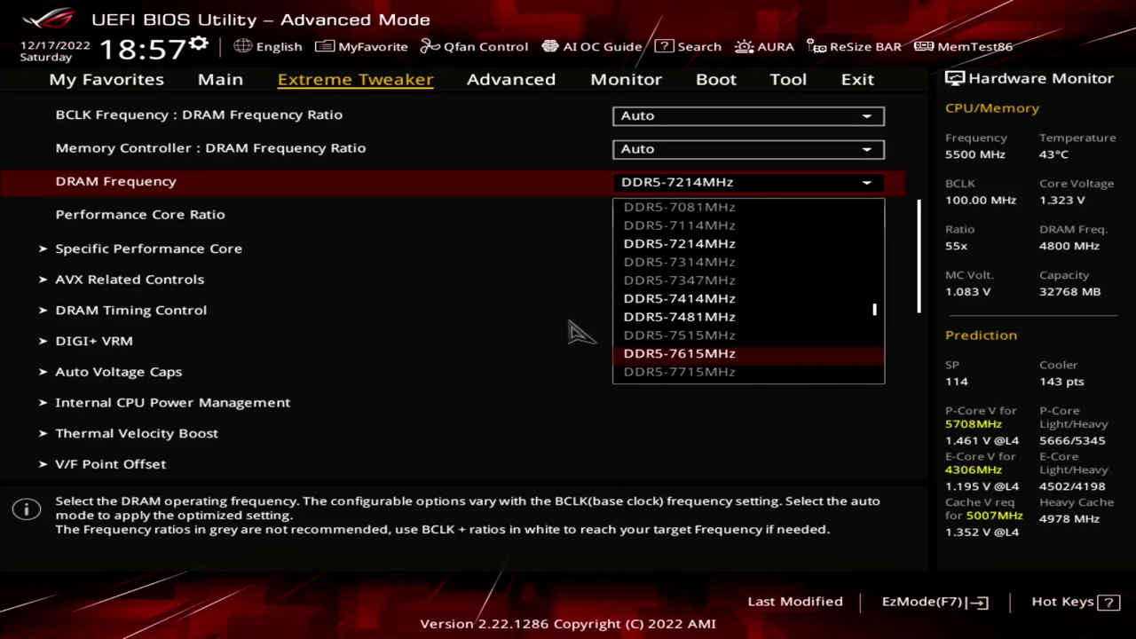
key(Return)
Step: Set the Performance Core Ratio mode to By Core Usage
key(Down)
key(Return)
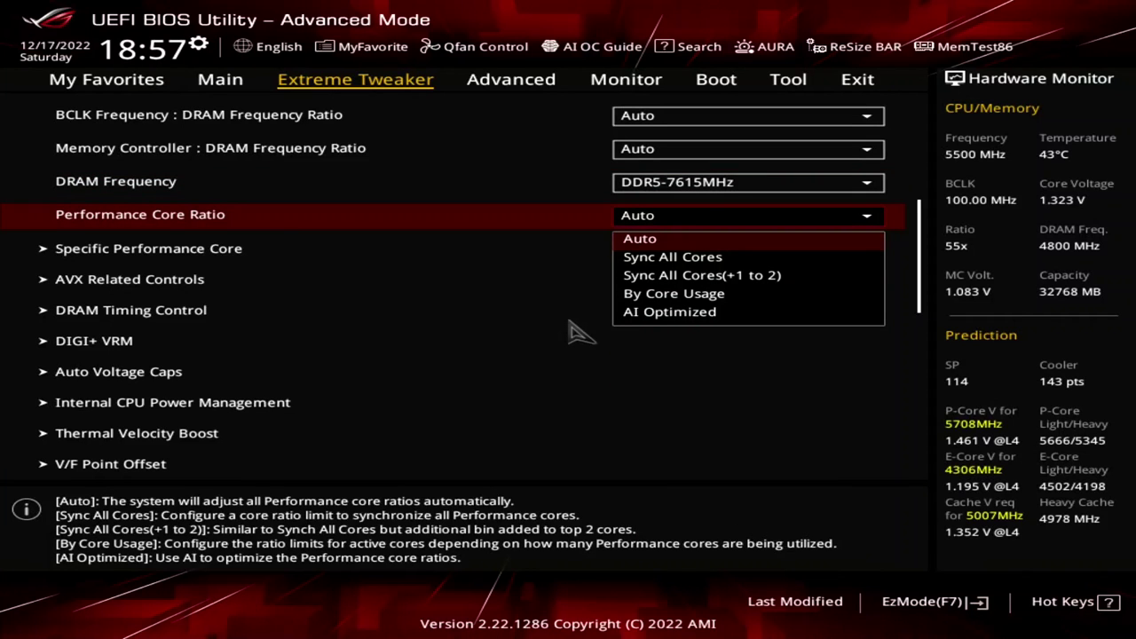
key(Down)
key(Down)
key(Down)
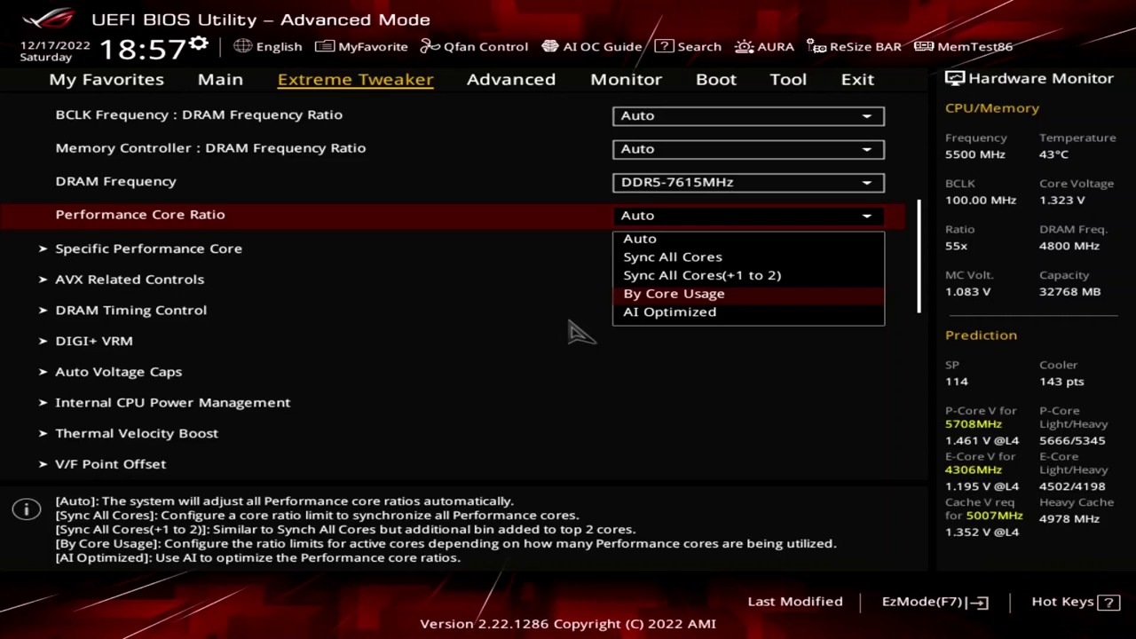
key(Return)
Step: Set the 1-Core, 2-Core, 3-Core and 4-Core Ratio Limits to 62
key(Down)
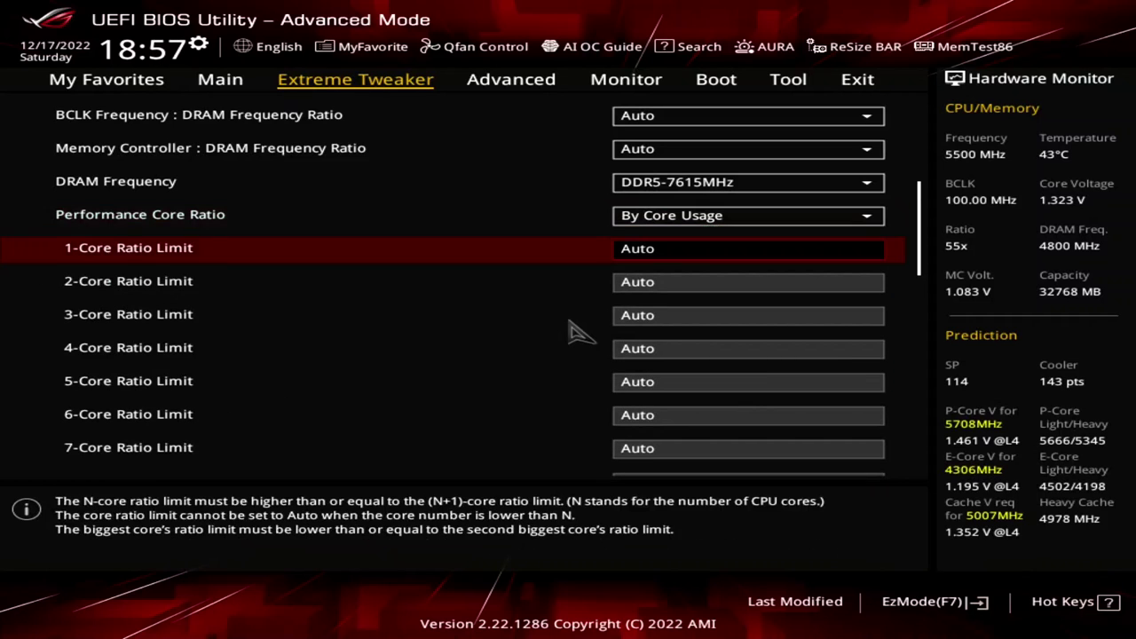
text(62)
key(Down)
text(62)
key(Down)
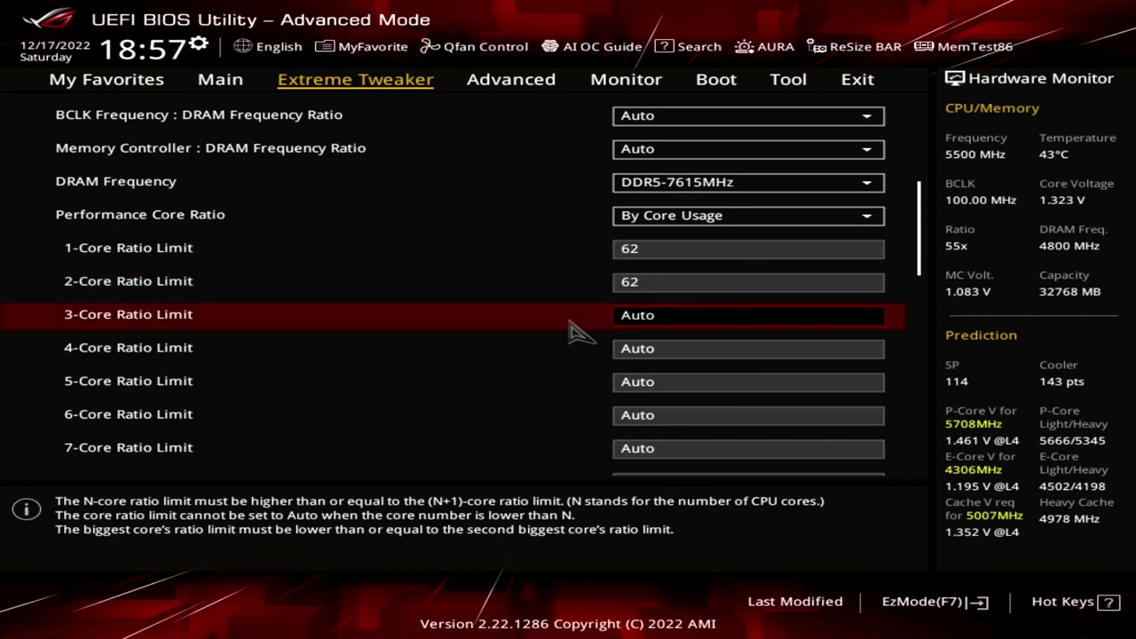
text(62)
key(Down)
text(62)
key(Down)
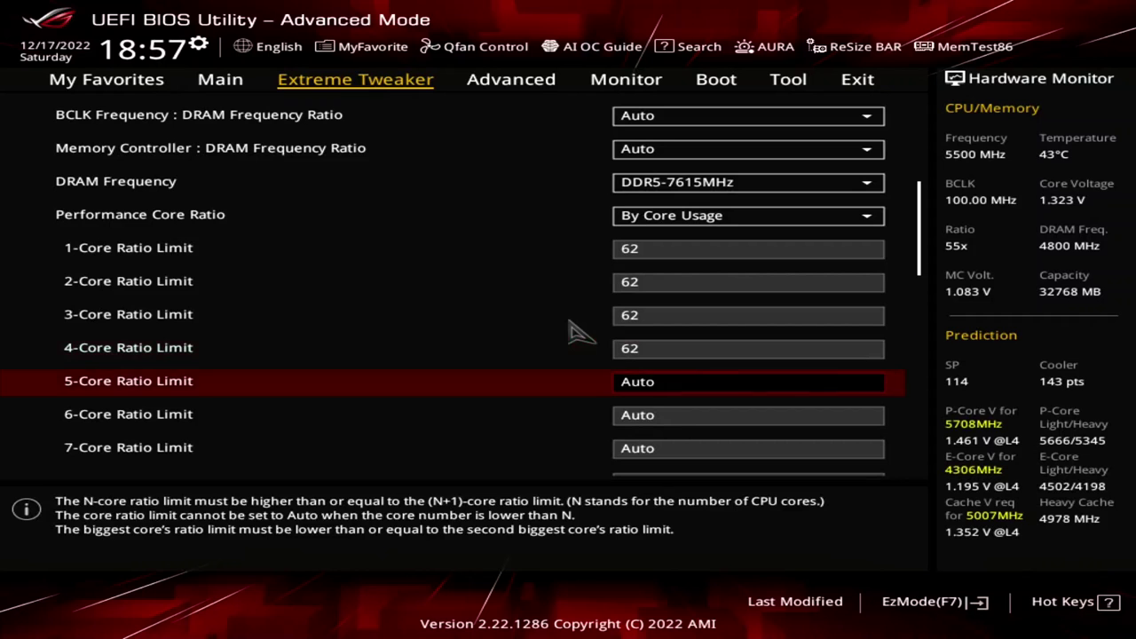
Step: Set the 5-Core and 6-Core Ratio Limits to 60 and the 7-Core and 8-Core Ratio Limits to 59
text(60)
key(Down)
text(60)
key(Down)
text(59)
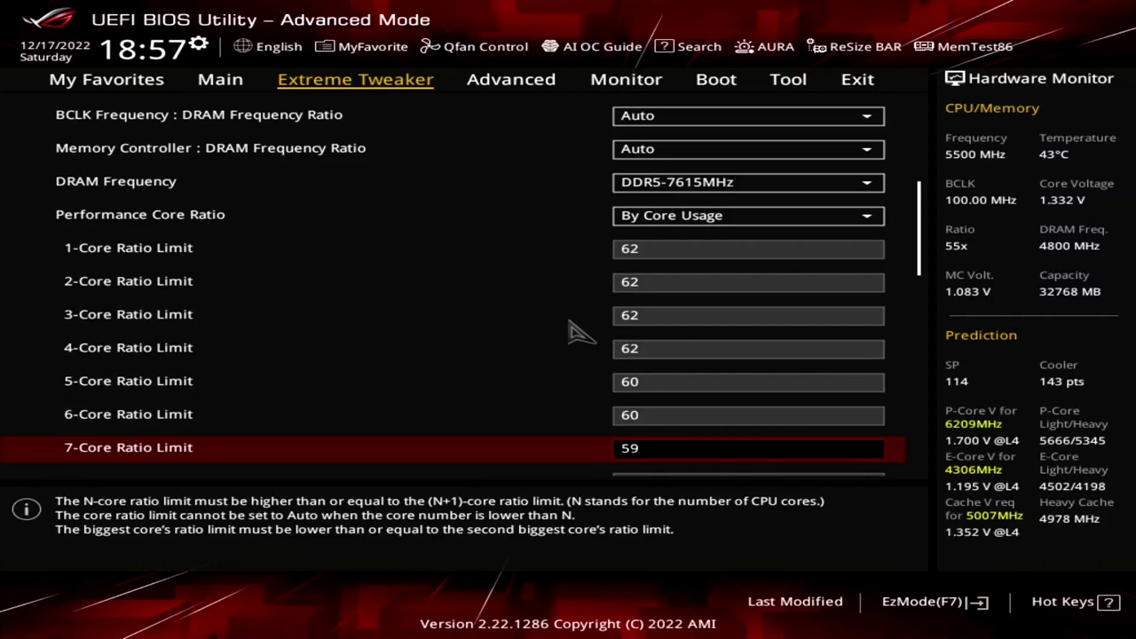
key(Down)
text(59)
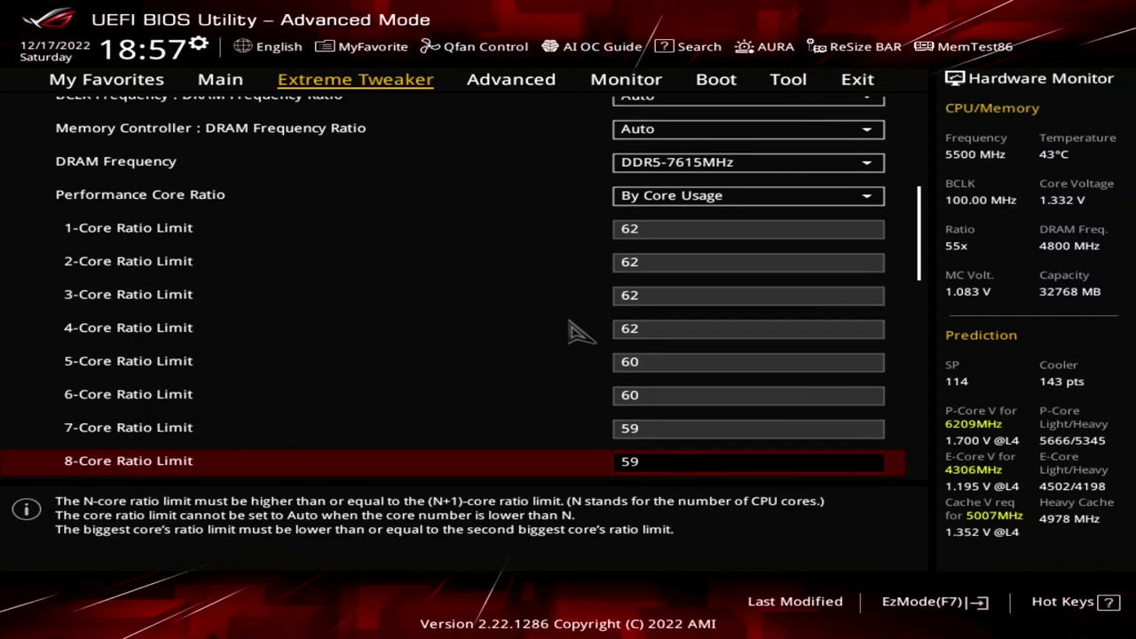
Step: In AVX Related Controls, set the AVX2 Ratio Offset to per-core Ratio Limit to User Specify with an offset of 4
key(Down)
key(Down)
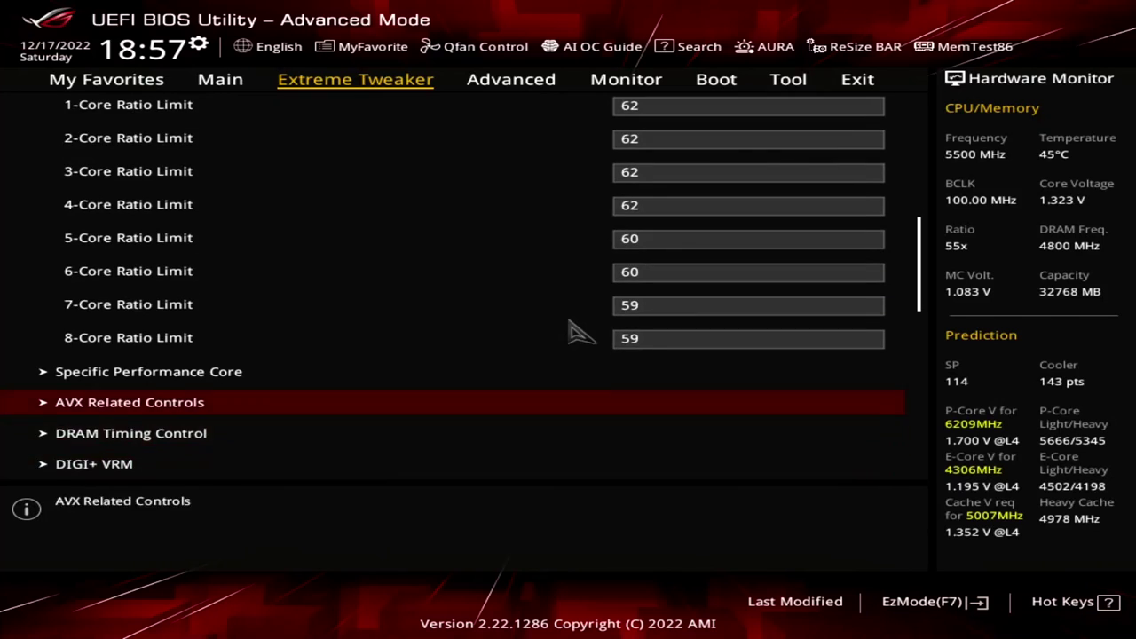
key(Return)
key(Down)
key(Down)
key(Return)
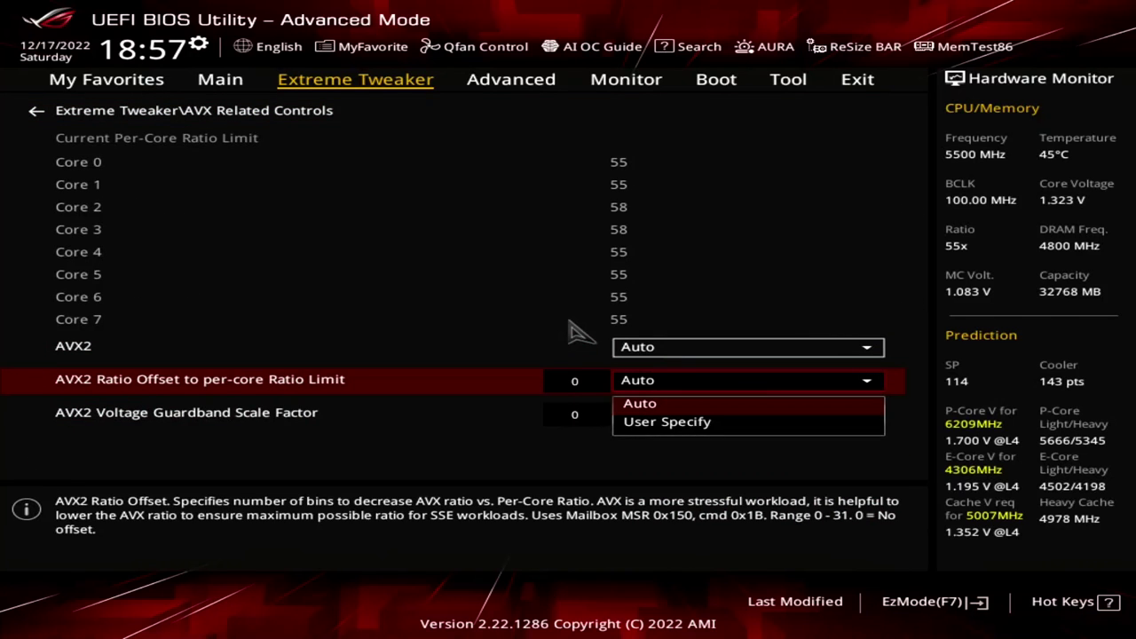
key(Down)
key(Return)
key(Down)
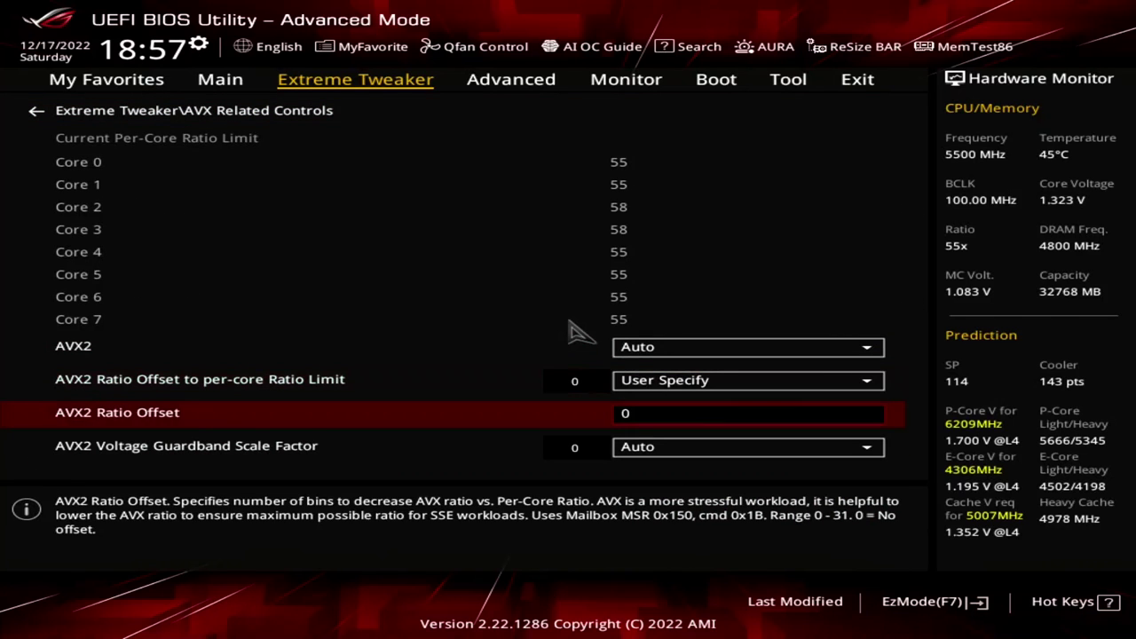
text(4)
key(Escape)
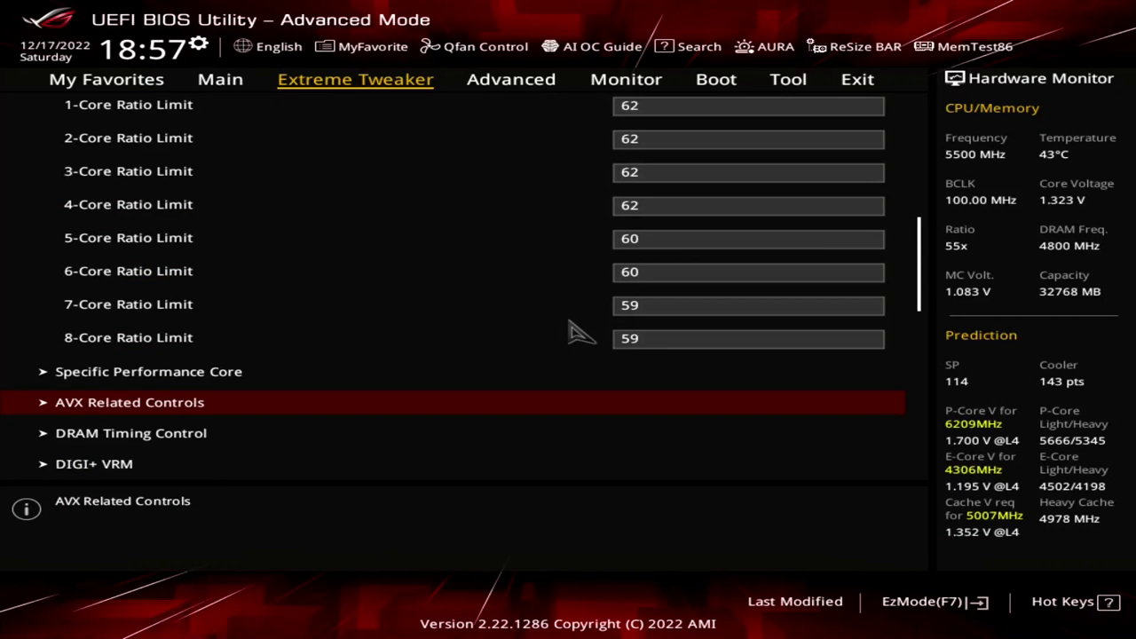
Step: In the DIGI+ VRM settings, set CPU Load-line Calibration to Level 8
key(Down)
key(Down)
key(Return)
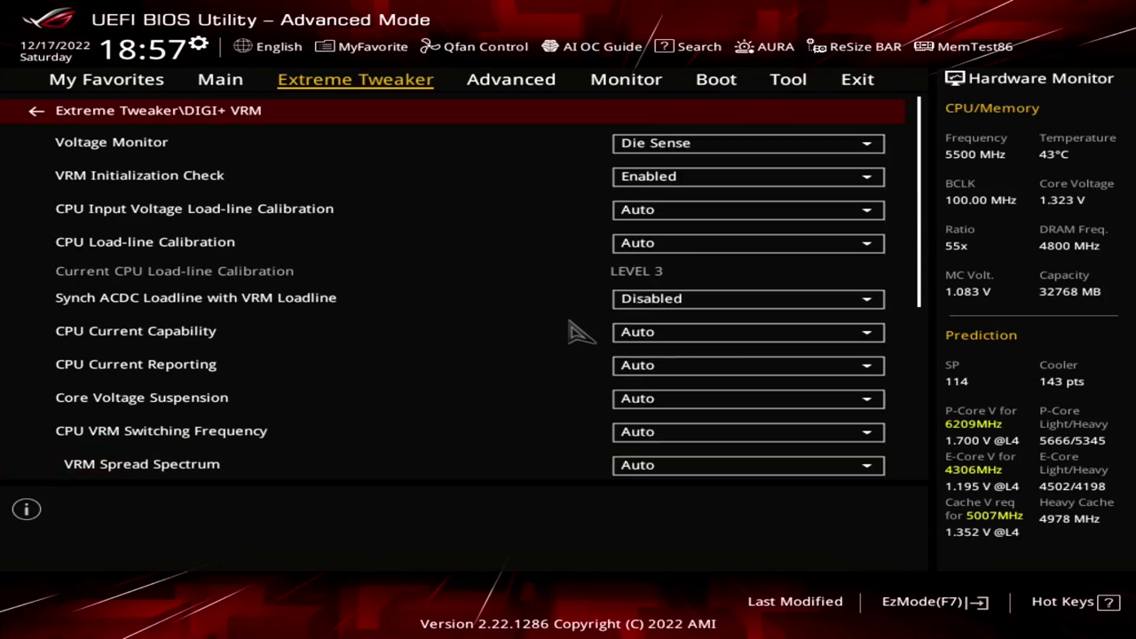
key(Down)
key(Down)
key(Down)
key(Down)
key(Return)
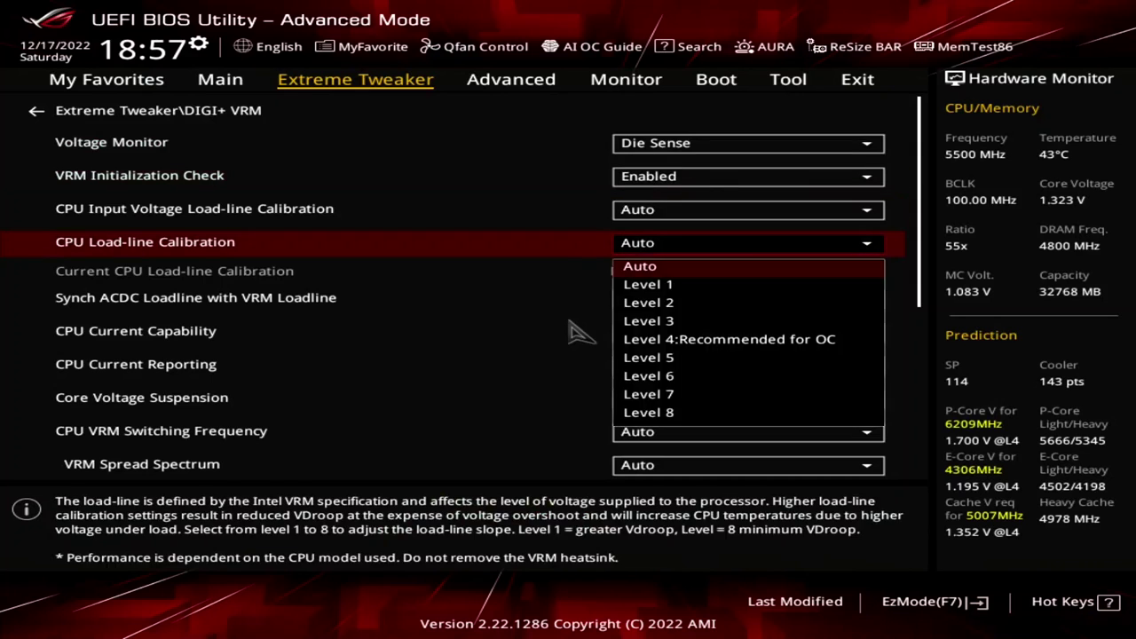
key(Down)
key(End)
key(Return)
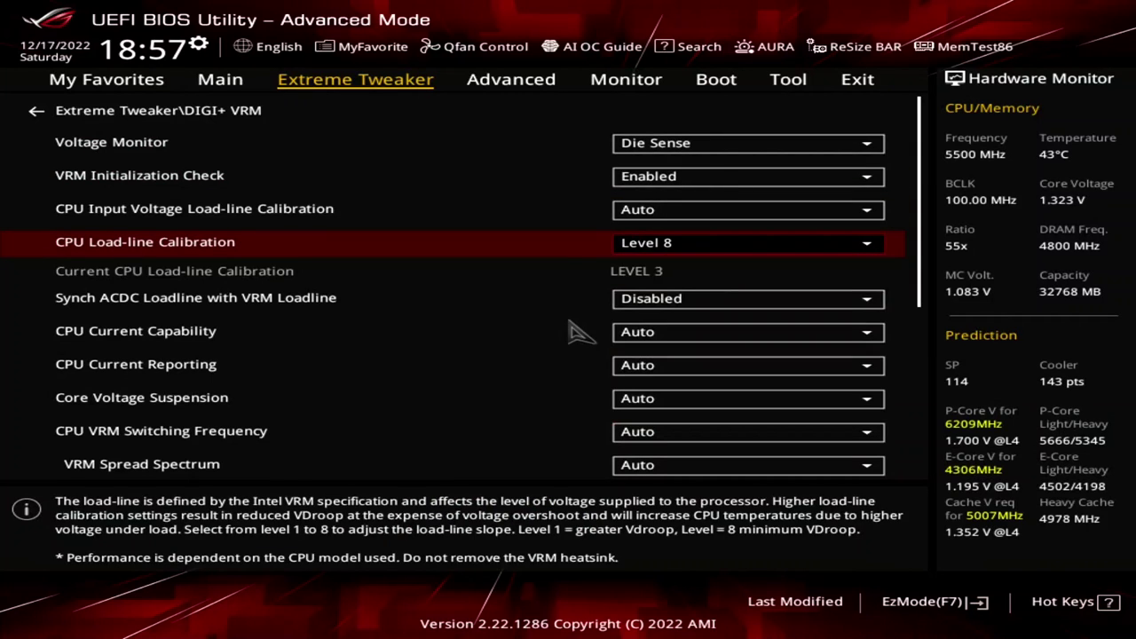
key(Escape)
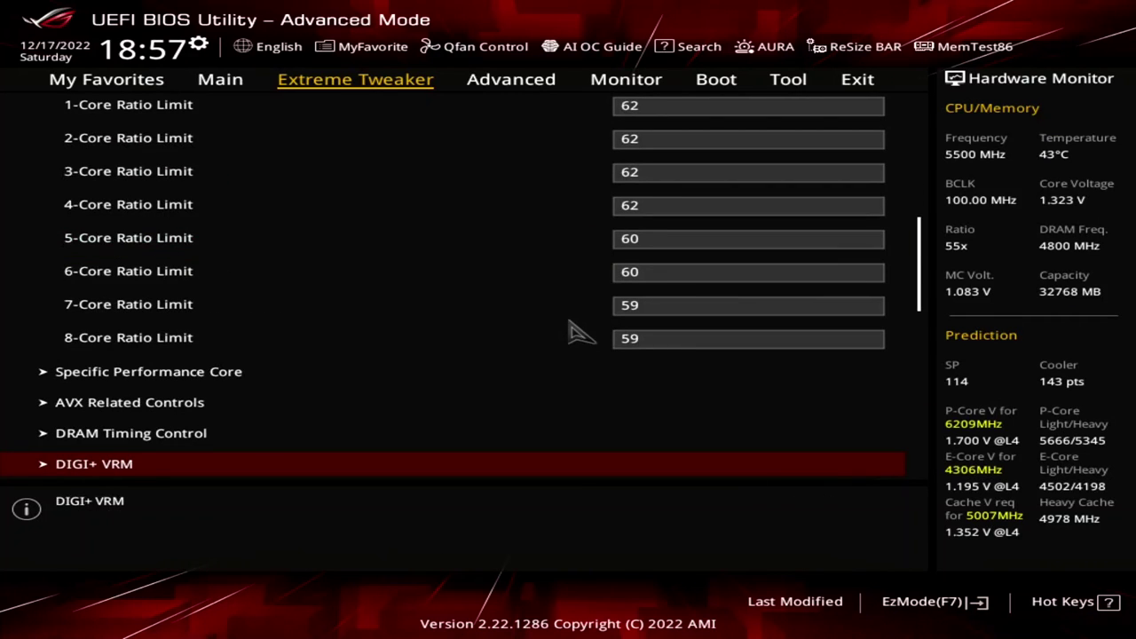
Step: In Internal CPU Power Management, set Regulate Frequency by above Threshold to Disabled
key(Down)
key(Down)
key(Down)
key(Down)
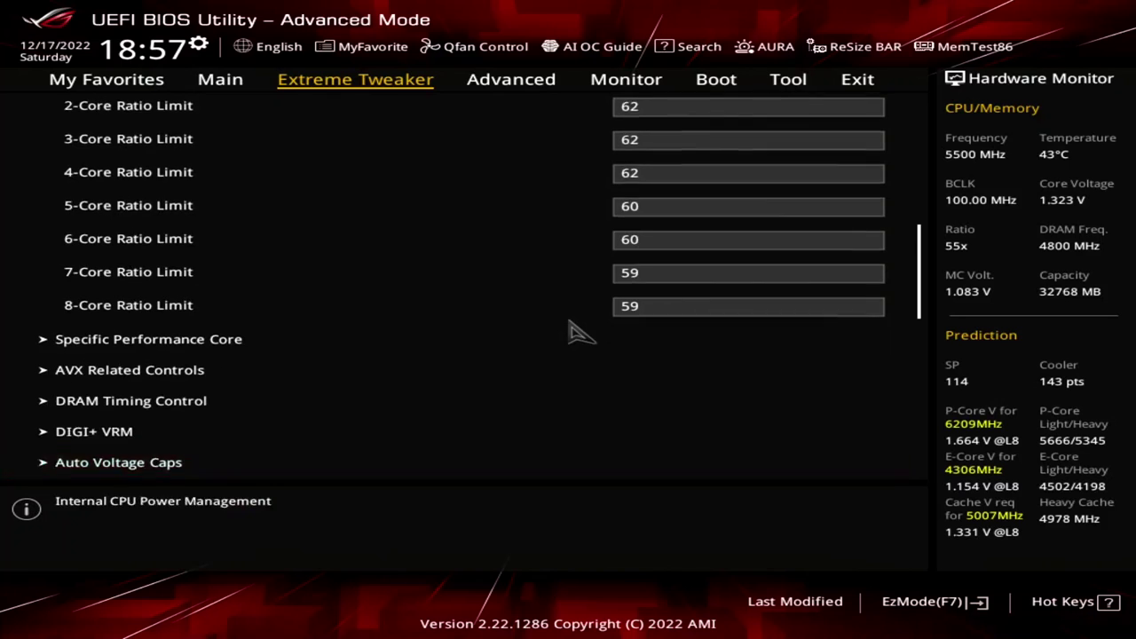
key(Up)
key(Up)
key(Return)
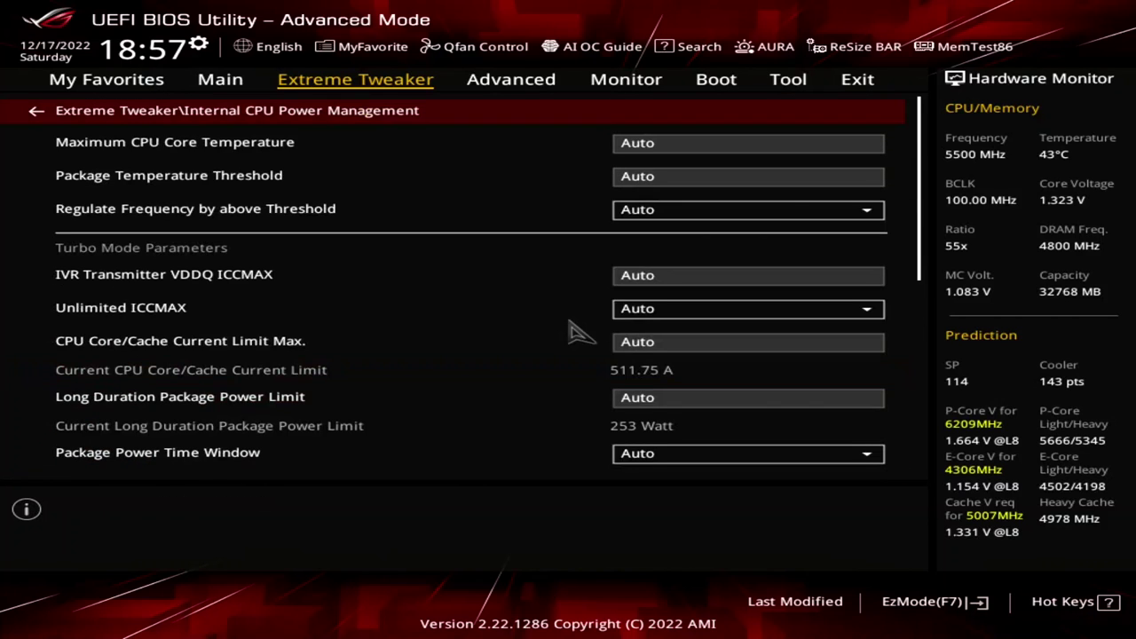
key(Down)
key(Down)
key(Down)
key(Return)
key(Down)
key(Down)
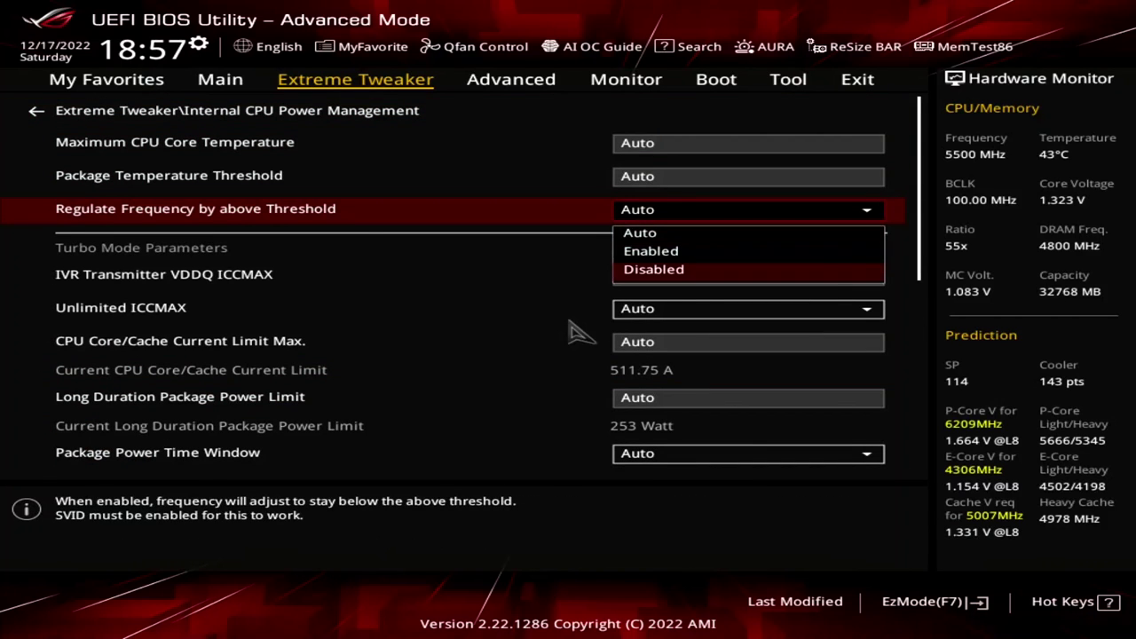
key(Return)
Step: Set the IA AC Load Line to 0.01 and return to the main Extreme Tweaker settings
key(Down)
key(Down)
key(Down)
key(Down)
key(Down)
key(Down)
key(Down)
key(Down)
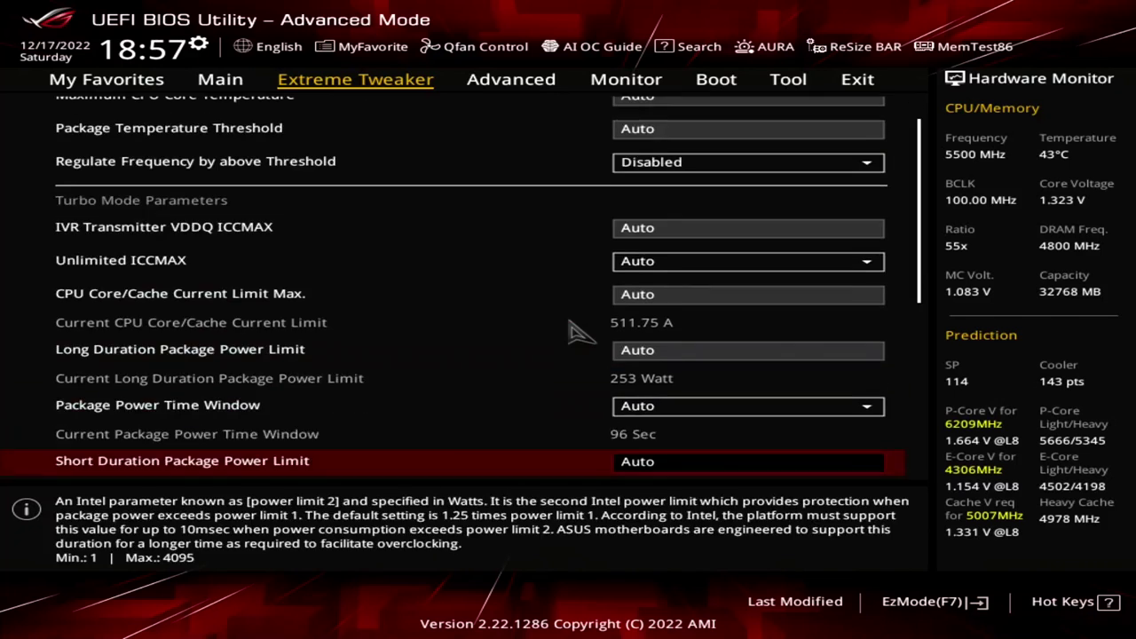
key(Down)
key(Up)
key(Up)
text(0)
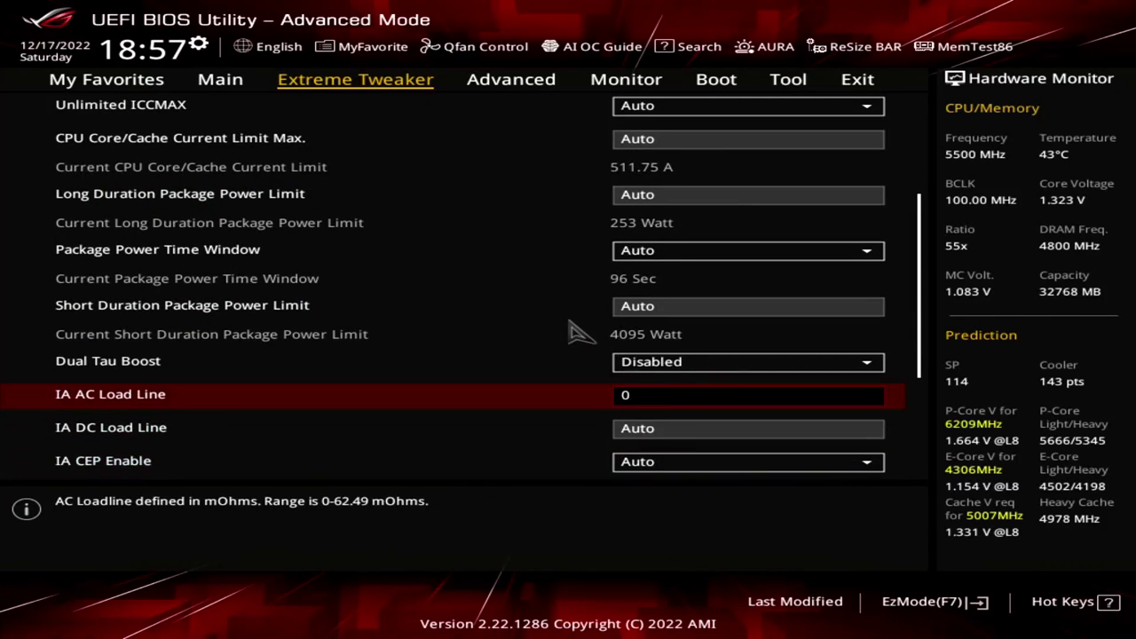
text(.01)
key(Return)
key(Escape)
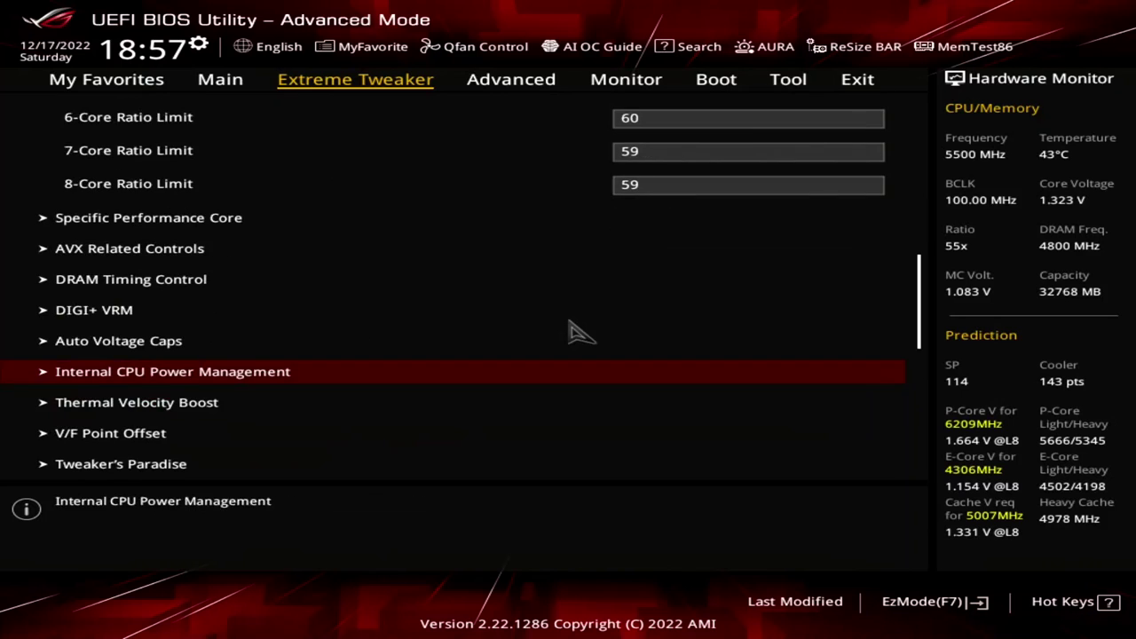
Step: In the Thermal Velocity Boost settings, set TVB Voltage Optimizations to Disabled
key(Down)
key(Return)
key(Down)
key(Return)
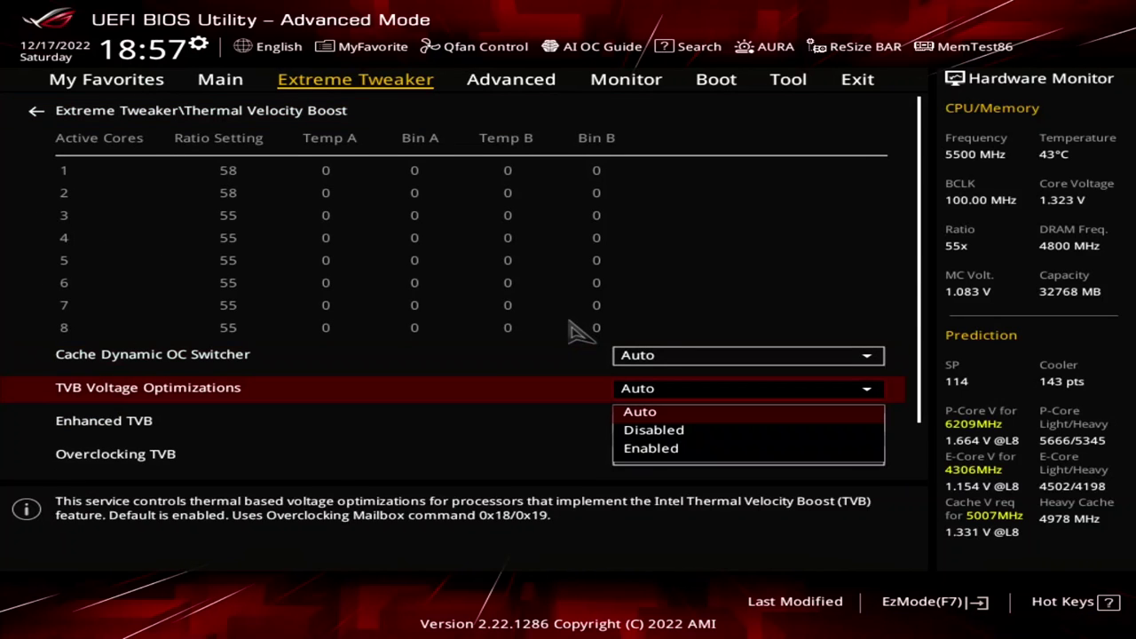
key(Down)
key(Return)
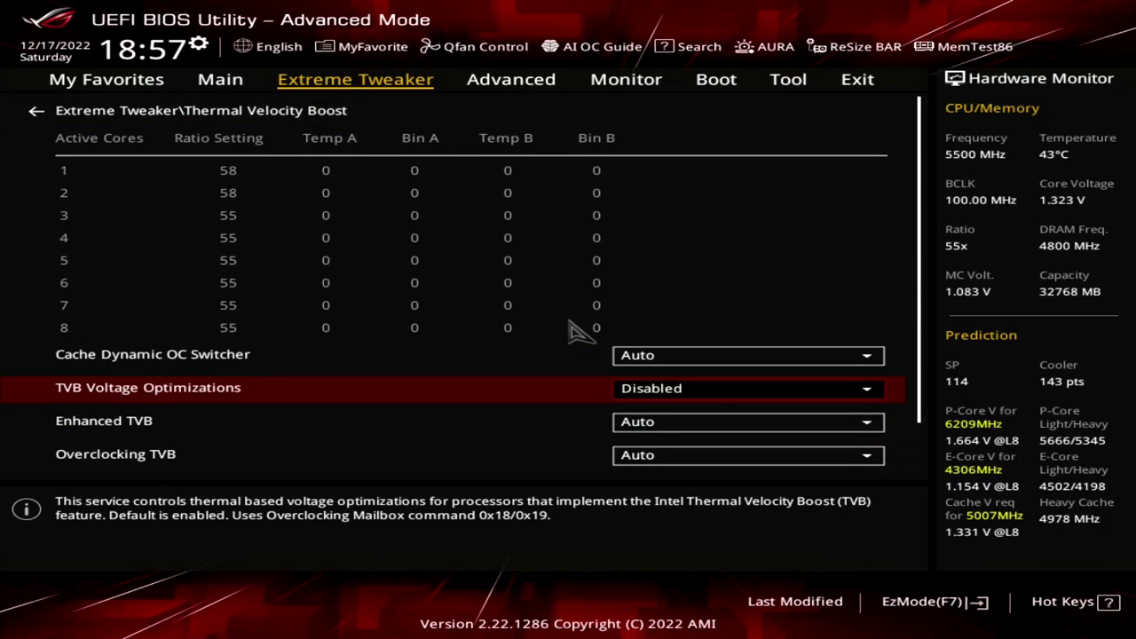
key(Escape)
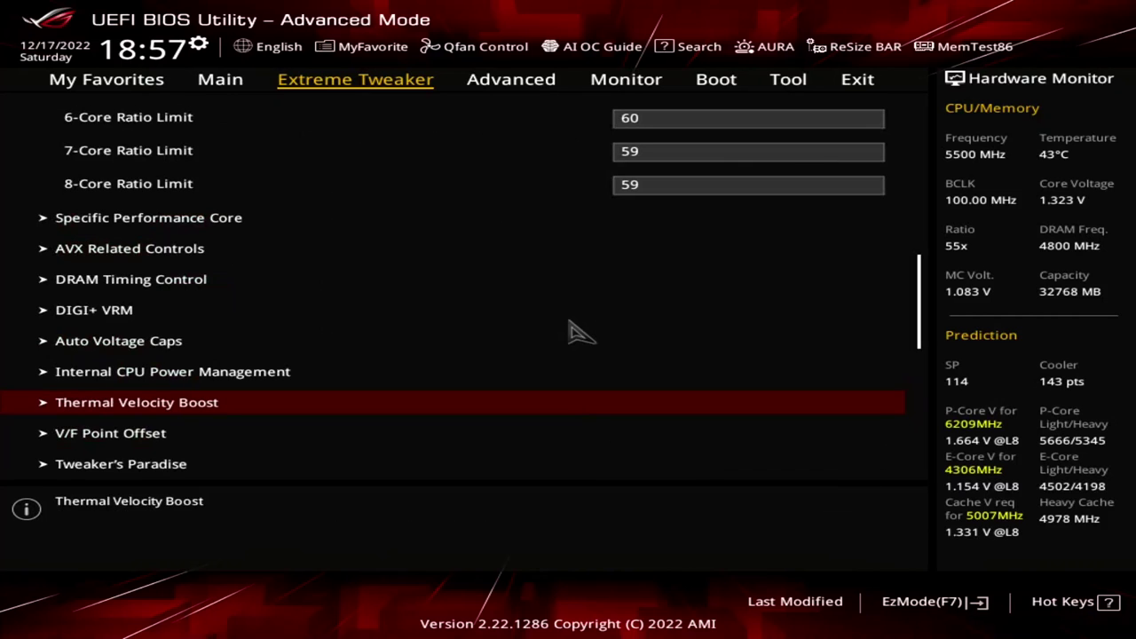
Step: In the V/F Point Offset settings, give V/F Point 6 a negative offset of 0.1 V
key(Down)
key(Return)
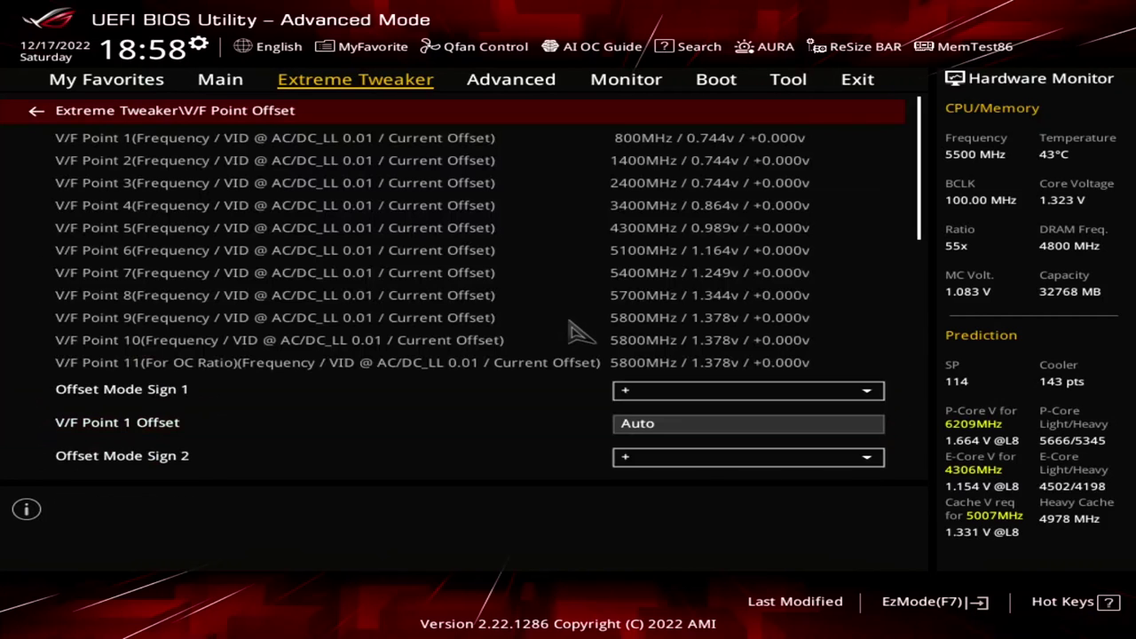
key(Down)
key(Down)
key(Down)
key(Down)
key(Down)
key(Down)
key(Down)
key(Down)
key(Down)
key(Down)
key(Down)
key(Down)
key(Down)
key(Down)
key(Down)
key(Down)
key(Down)
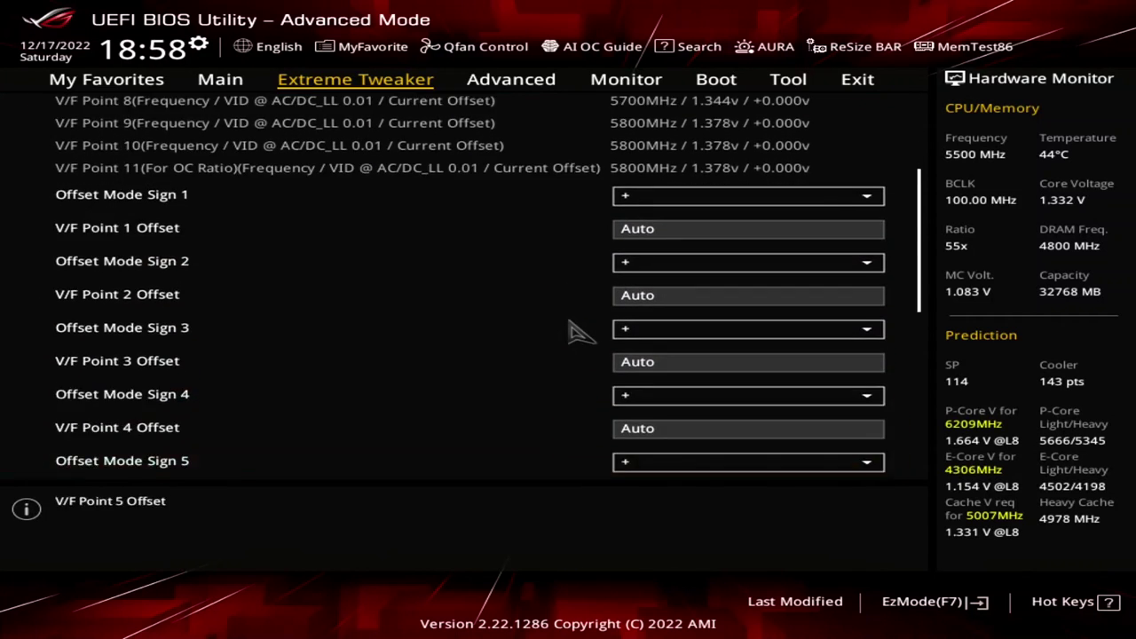
key(Down)
key(Down)
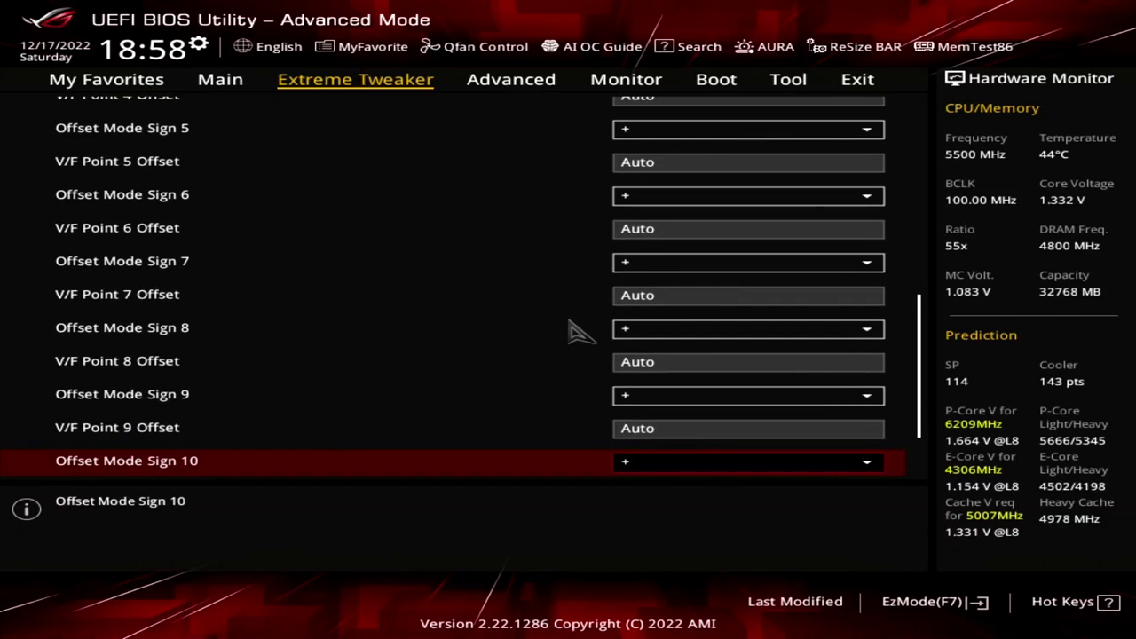
key(Up)
key(Up)
key(Up)
key(Up)
key(Up)
key(Up)
key(Up)
key(Up)
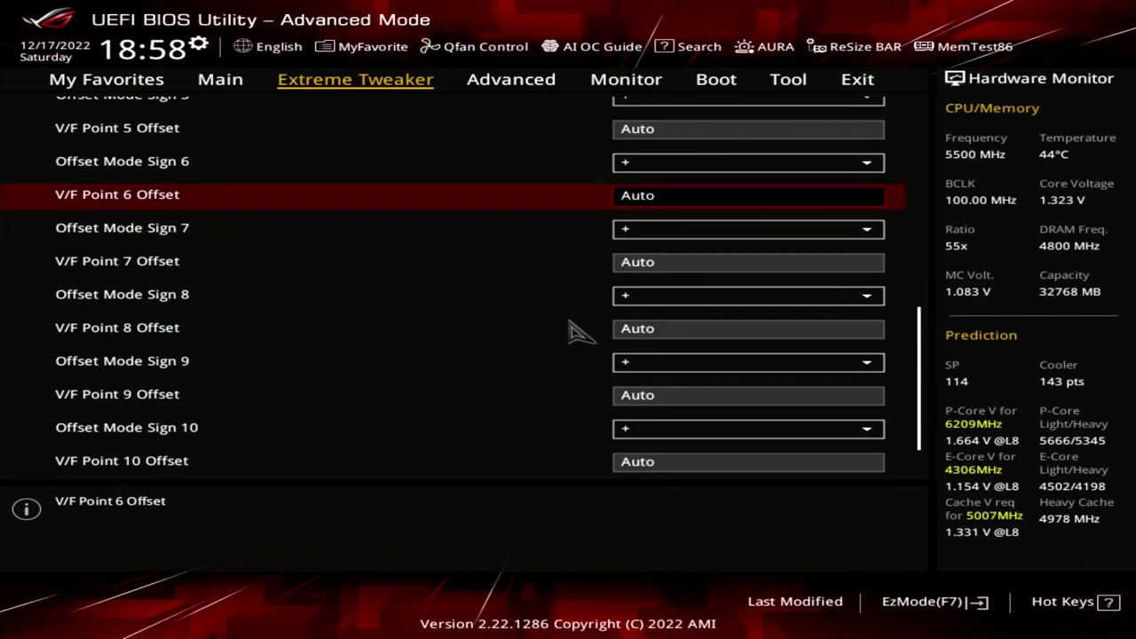
key(minus)
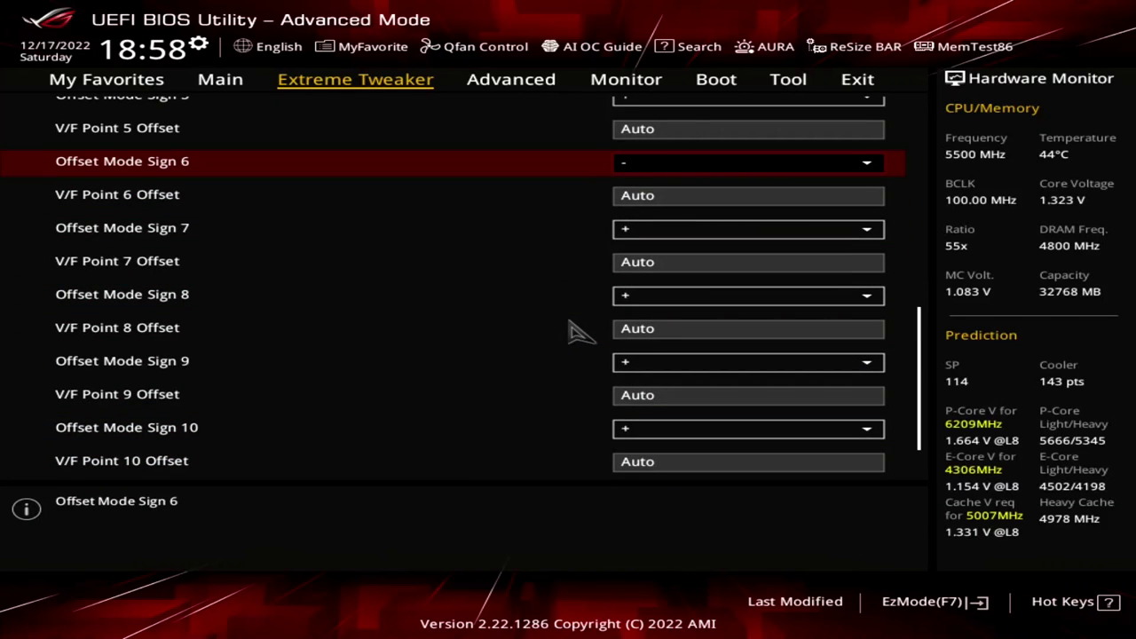
key(Down)
text(0.1)
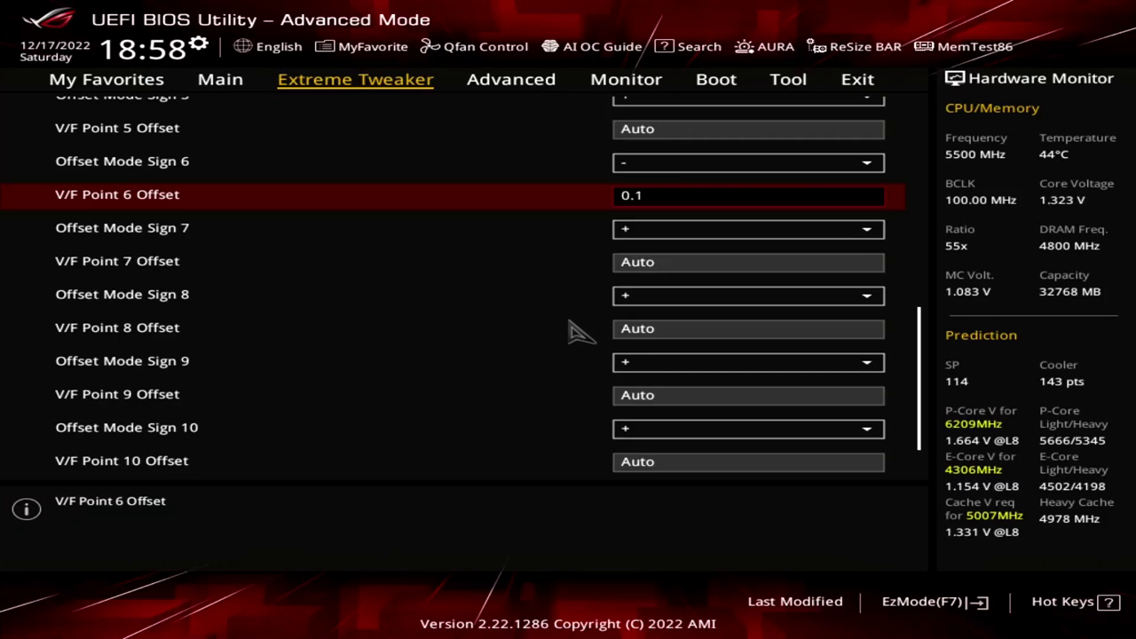
Step: Set Offset Mode Sign 7 to negative and the V/F Point 7 Offset to 0.135
key(Down)
key(minus)
key(Down)
text(0.3)
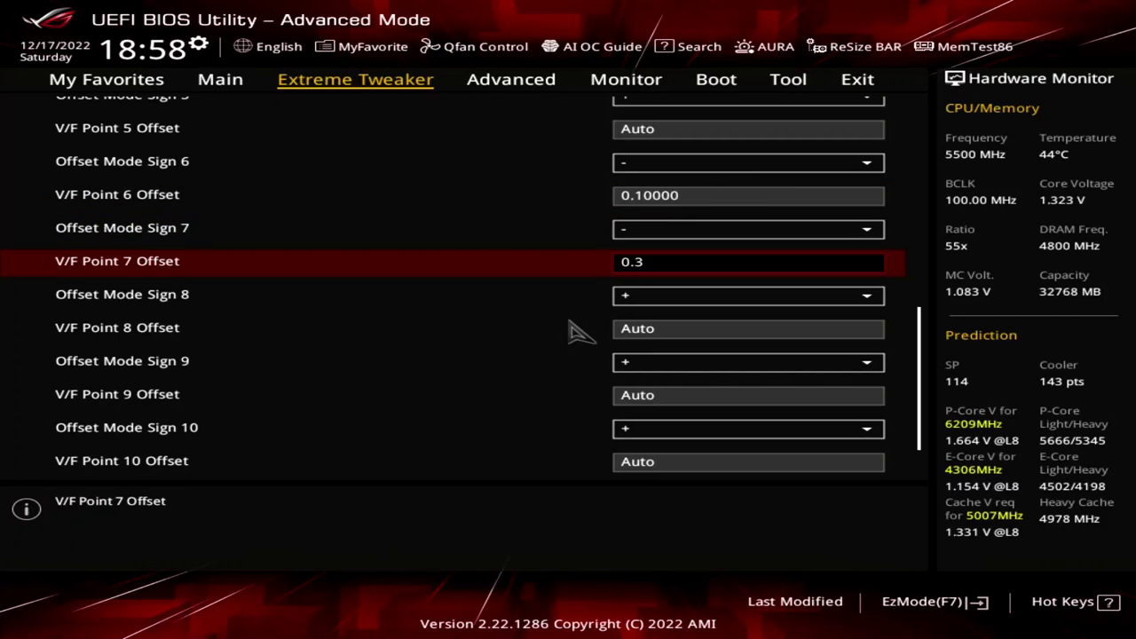
key(BackSpace)
text(135)
Step: Set Offset Mode Sign 8 to negative and the V/F Point 8 Offset to 0.15
key(Down)
key(minus)
key(Down)
text(0.)
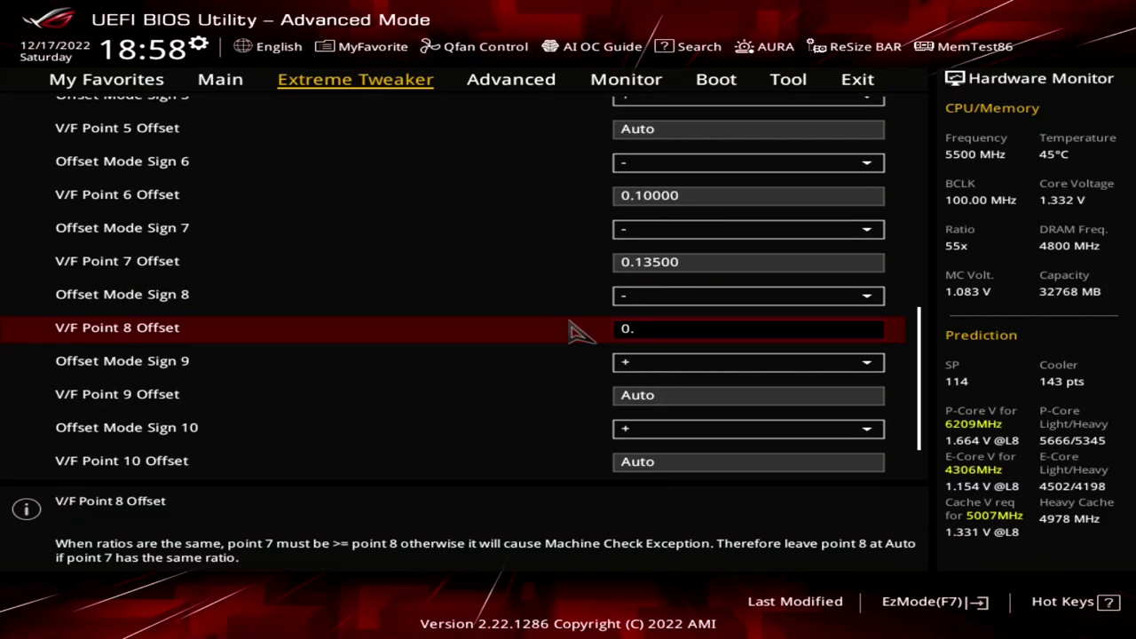
text(15)
Step: Give V/F Points 9 and 10 negative offsets of 0.15 each and return to the main Extreme Tweaker settings
key(Down)
key(Down)
text(0.)
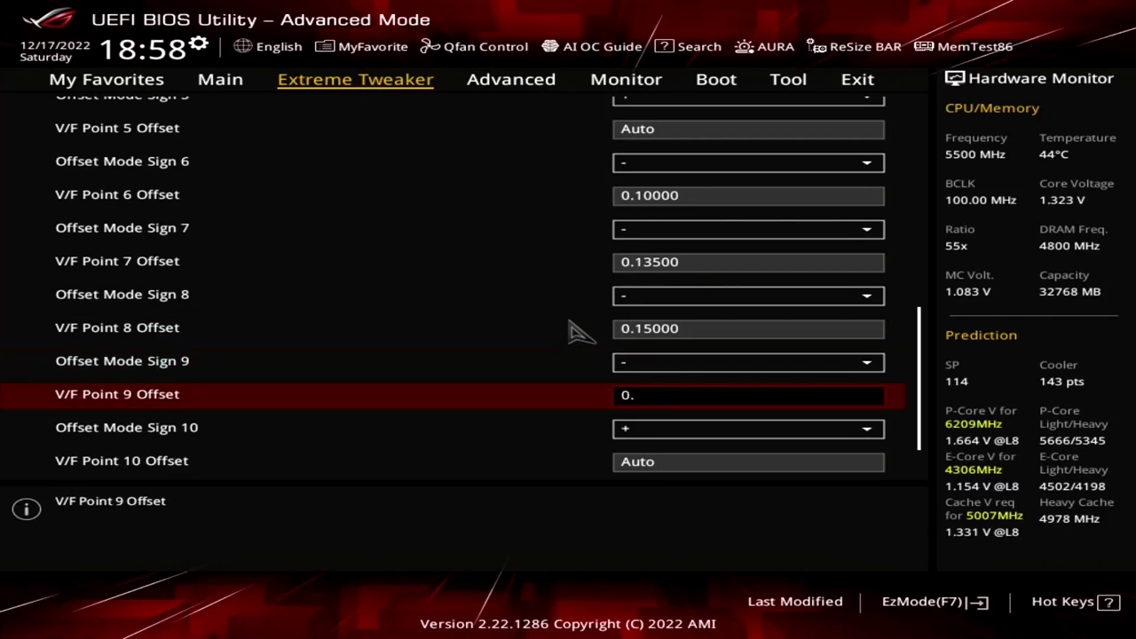
text(15)
key(Down)
key(minus)
key(Down)
text(0.15)
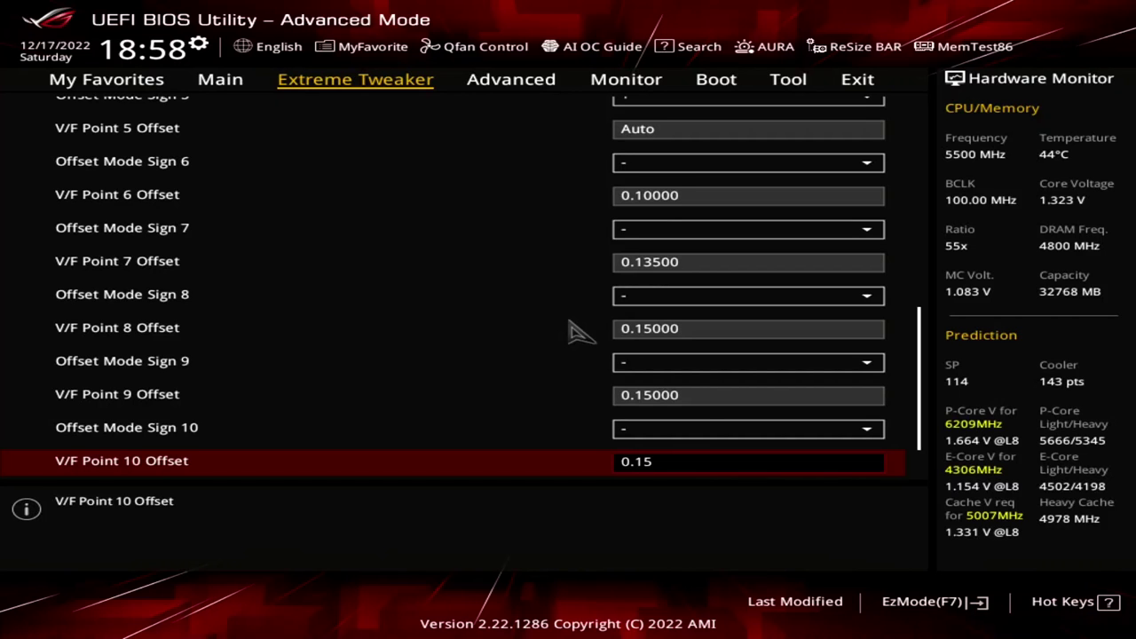
key(Escape)
Step: Set the Global Core SVID Voltage to Adaptive Mode
key(Down)
key(Down)
key(Down)
key(Down)
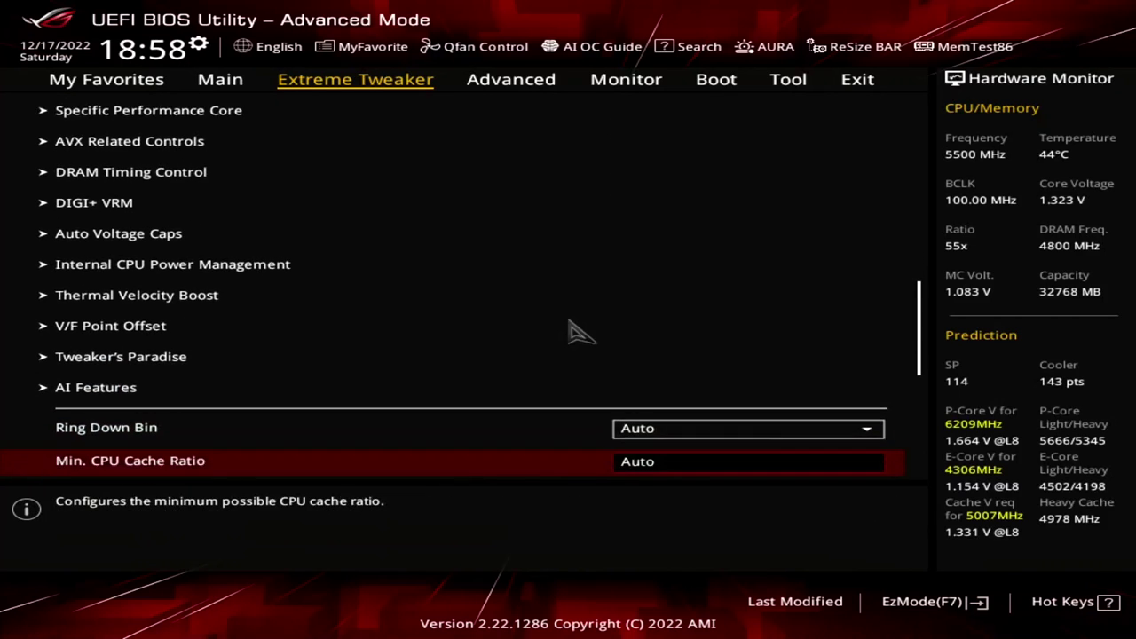
key(Down)
key(Down)
key(Down)
key(Down)
key(Down)
key(Down)
key(Down)
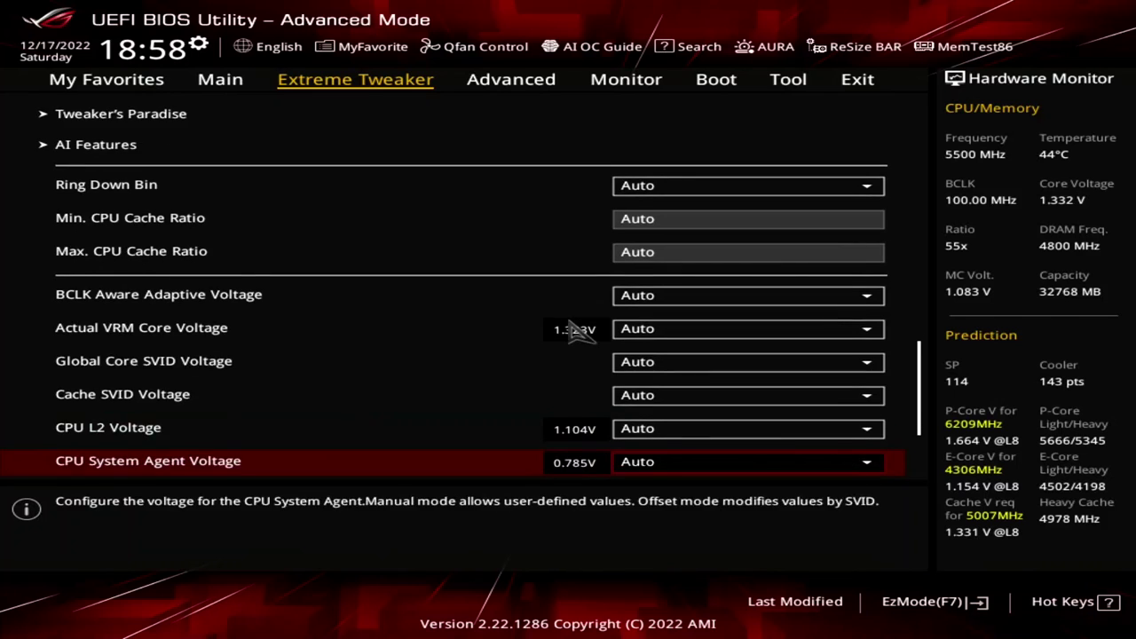
key(Down)
key(Up)
key(Up)
key(Up)
key(Up)
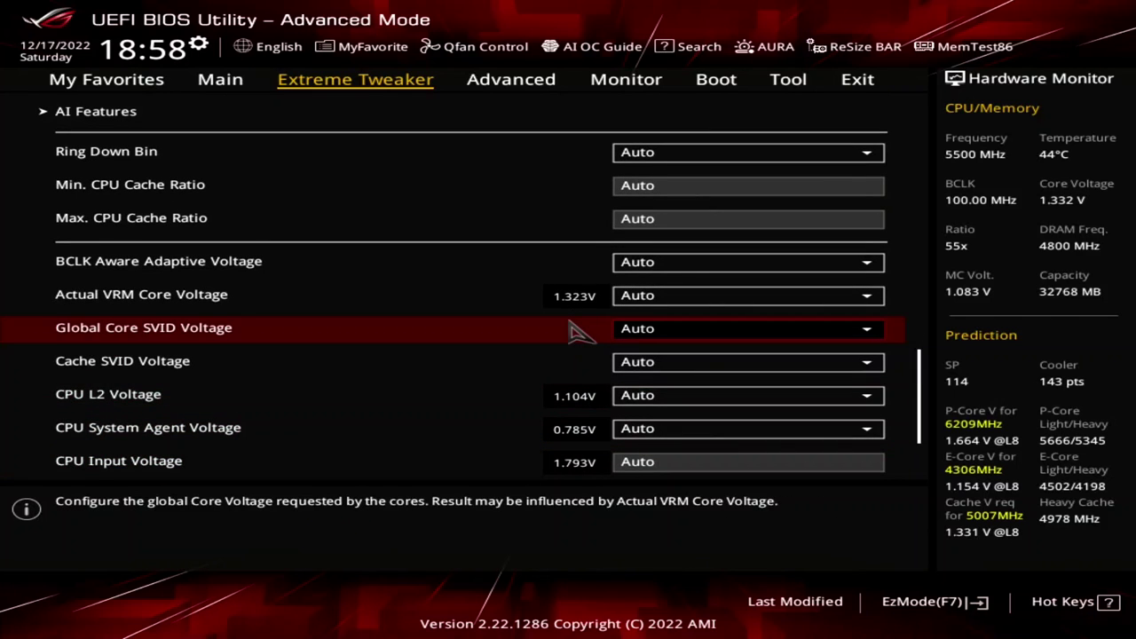
key(Return)
key(Down)
key(Down)
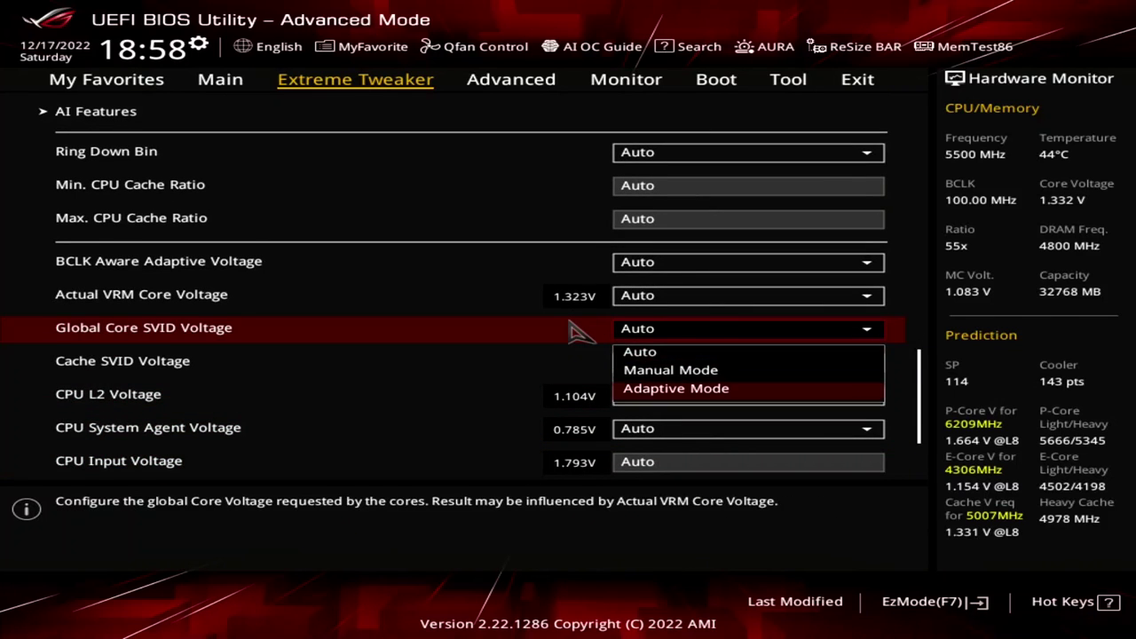
key(Return)
Step: Set the Additional Turbo Mode CPU Core Voltage to 1.425 V
key(Down)
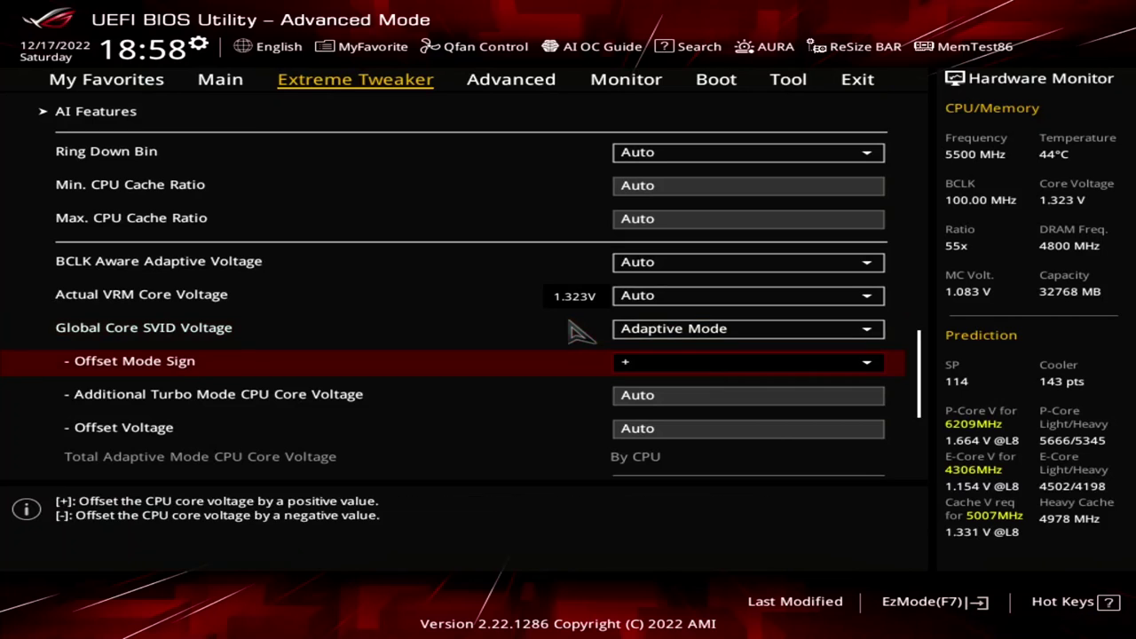
key(Down)
text(1.)
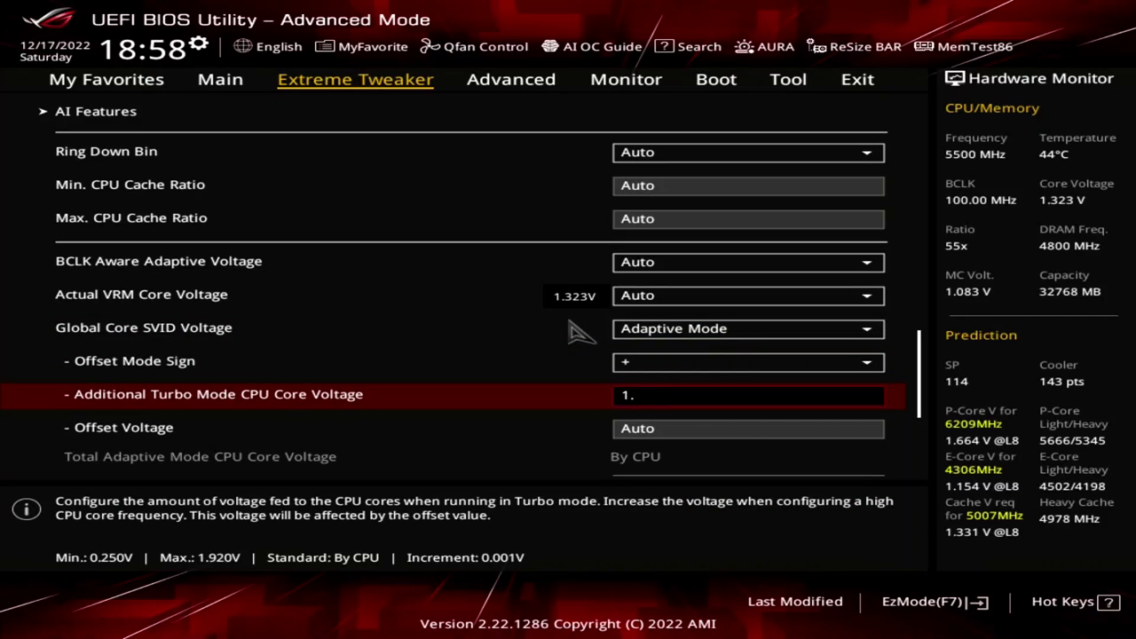
text(425)
Step: Set High DRAM Voltage Mode to Enabled
key(Down)
key(Down)
key(Down)
key(Down)
key(Down)
key(Down)
key(Down)
key(Down)
key(Down)
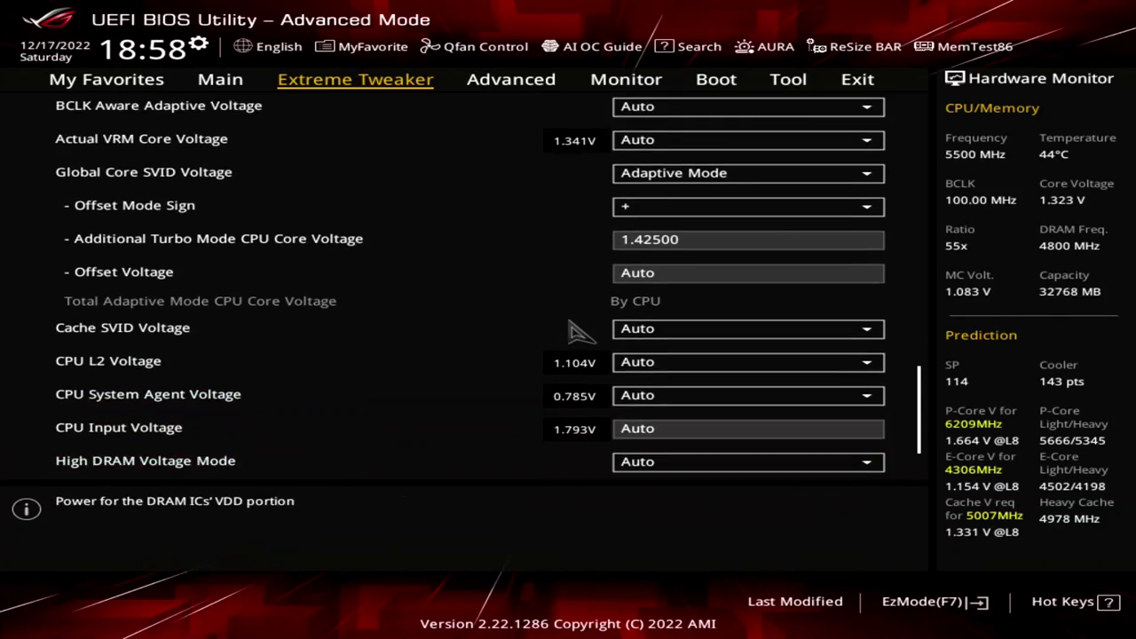
key(Up)
key(Up)
key(Up)
key(Return)
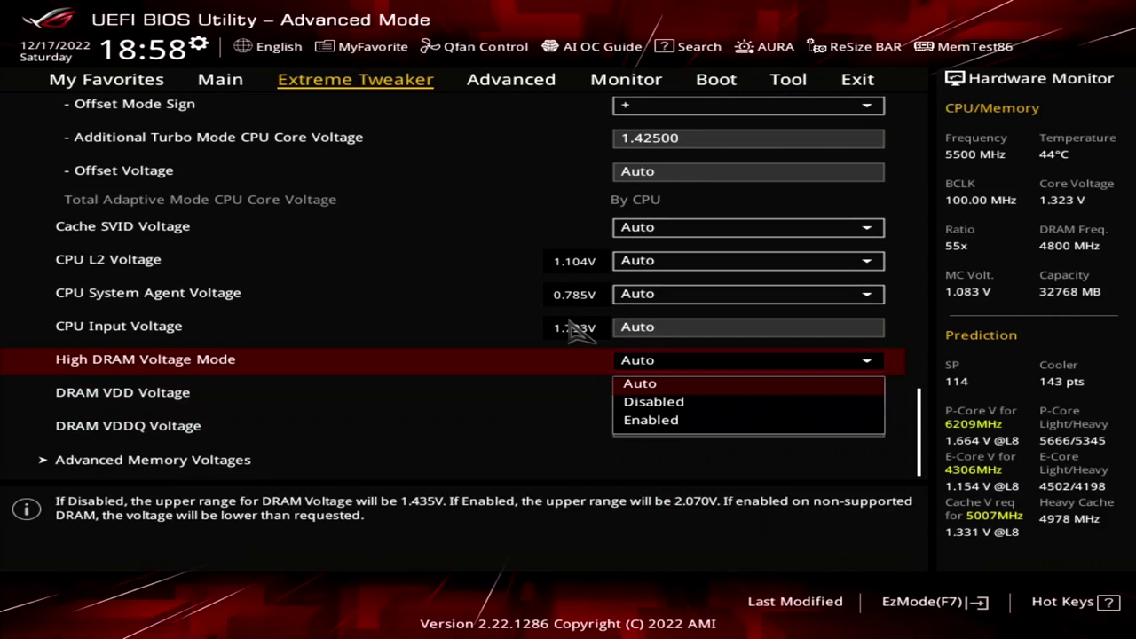
key(Down)
key(Down)
key(Return)
Step: Set both the DRAM VDD Voltage and the DRAM VDDQ Voltage to 1.45, and save the BIOS settings
key(Down)
text(1.)
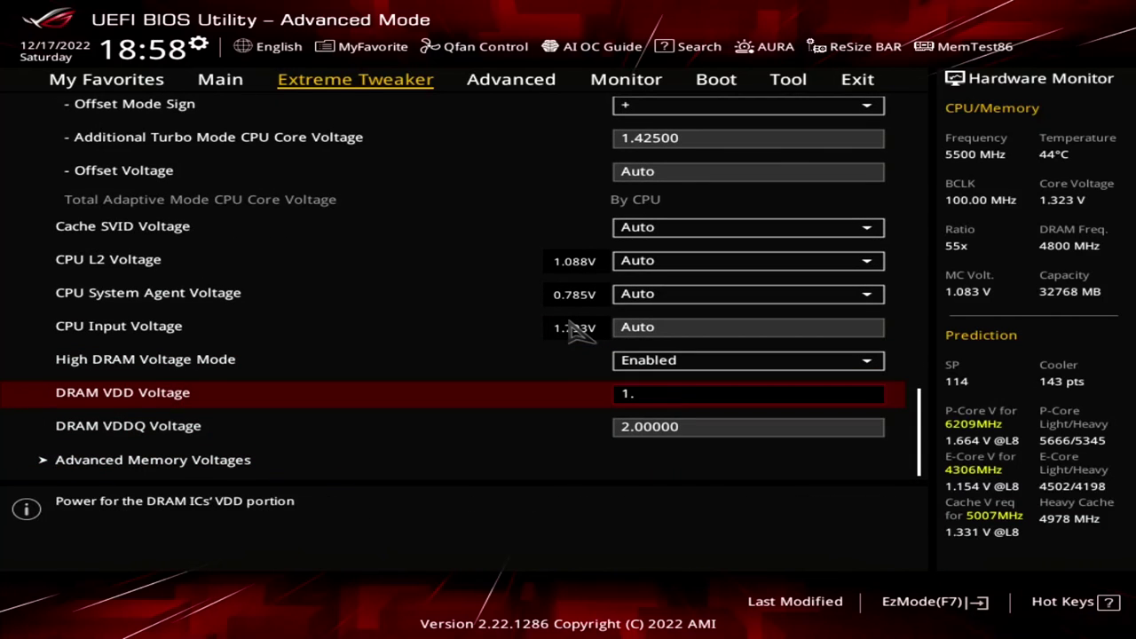
text(45)
key(Down)
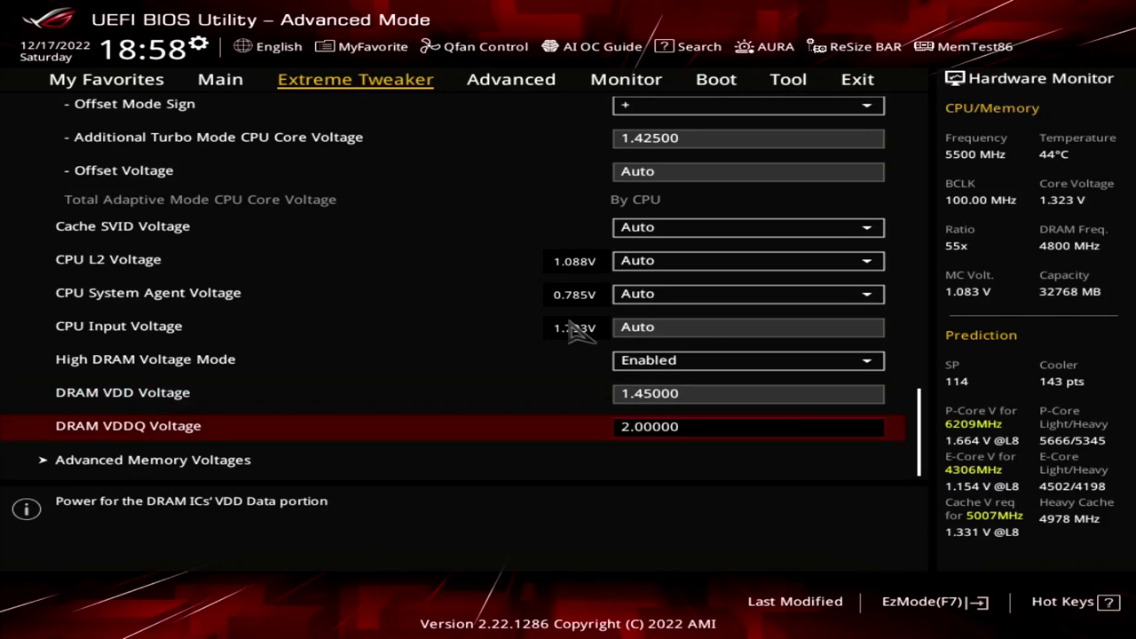
text(1.45)
key(Down)
key(F10)
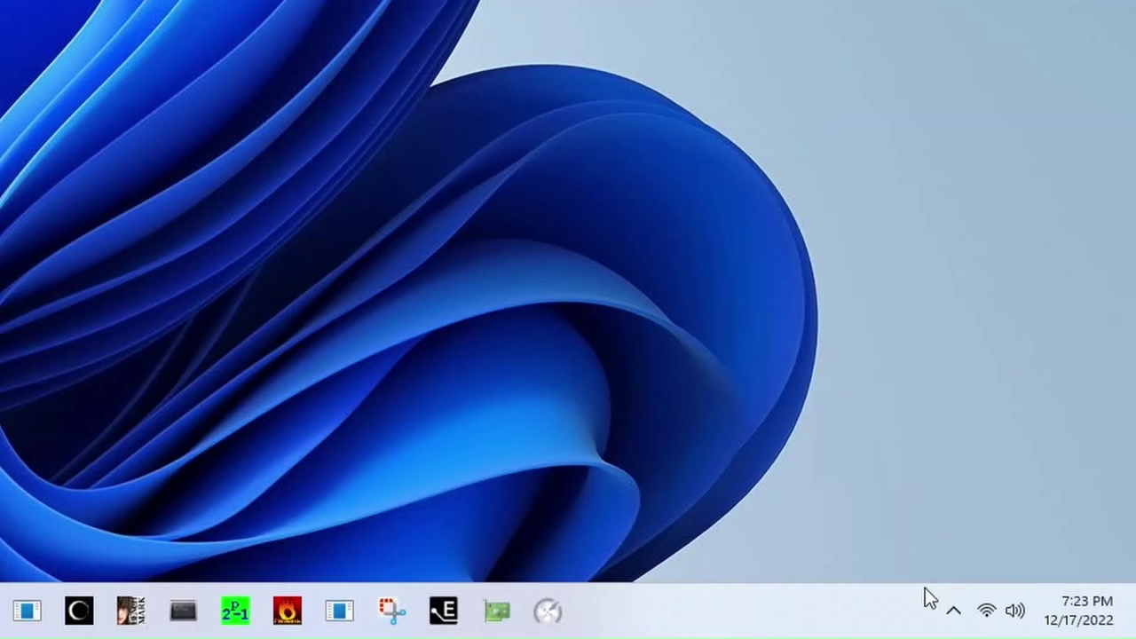
Step: In Windows, switch the Intel Cryo Cooling Technology cooler from standby to Cryo mode
click(953, 611)
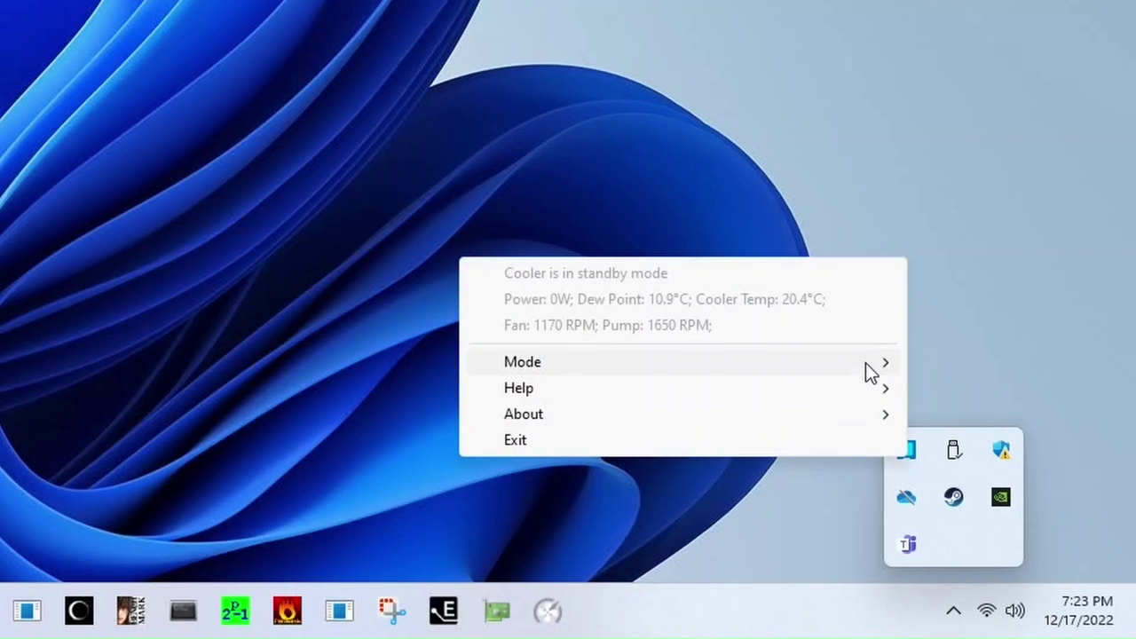
mouse_move(869, 373)
click(940, 387)
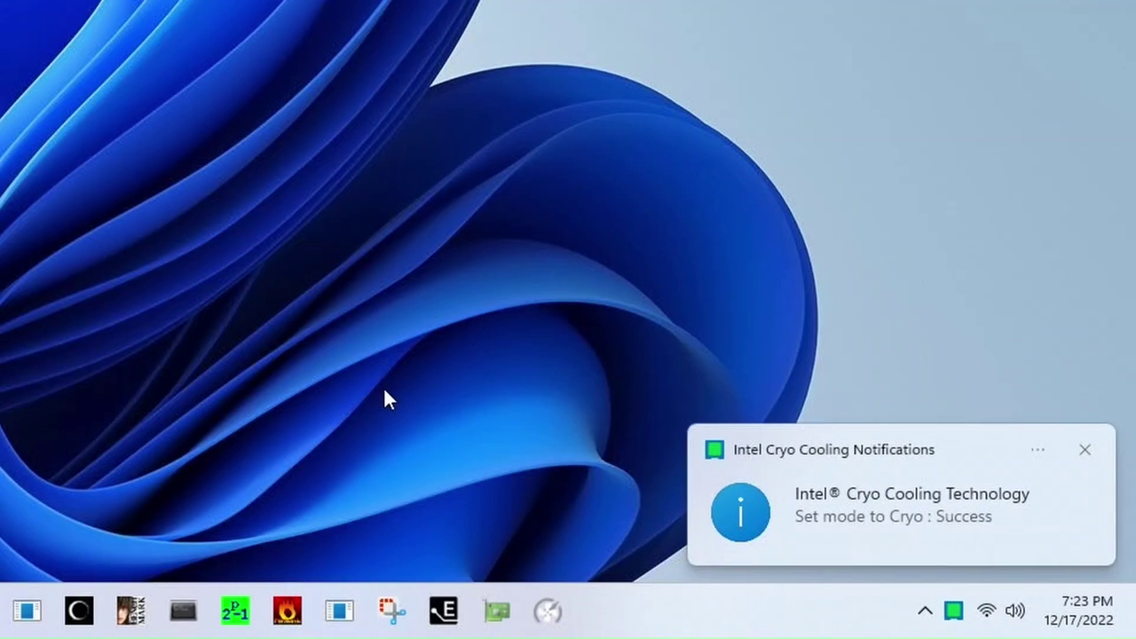
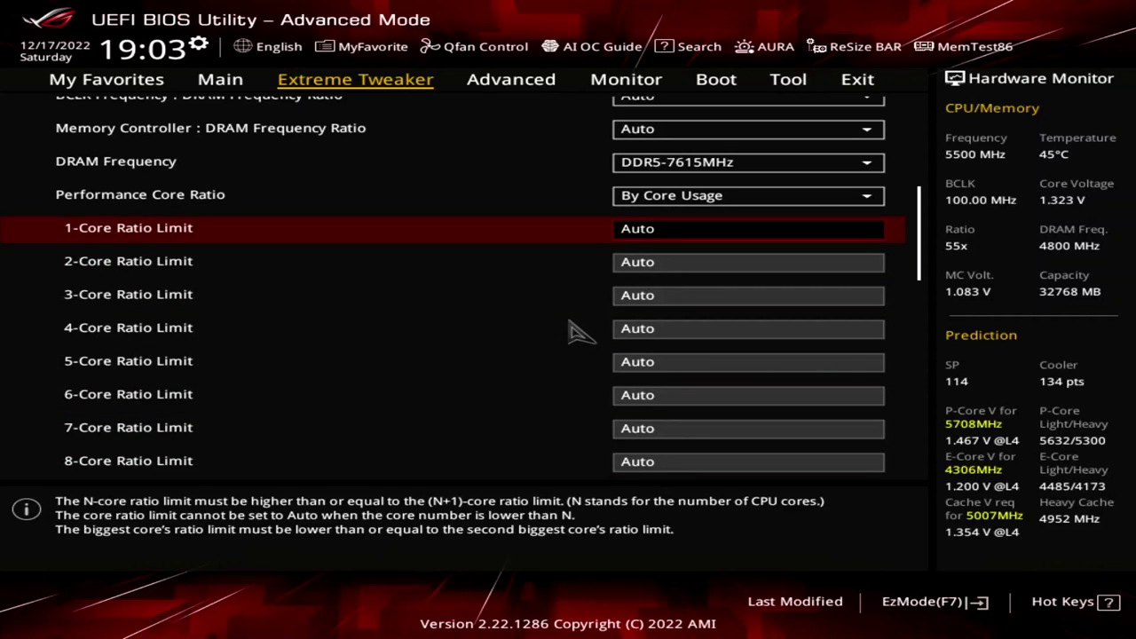
Step: In the BIOS, set the 1-, 2- and 3-Core Ratio Limits to 64 and the 4-Core Ratio Limit to 63
text(64)
key(Down)
text(64)
key(Down)
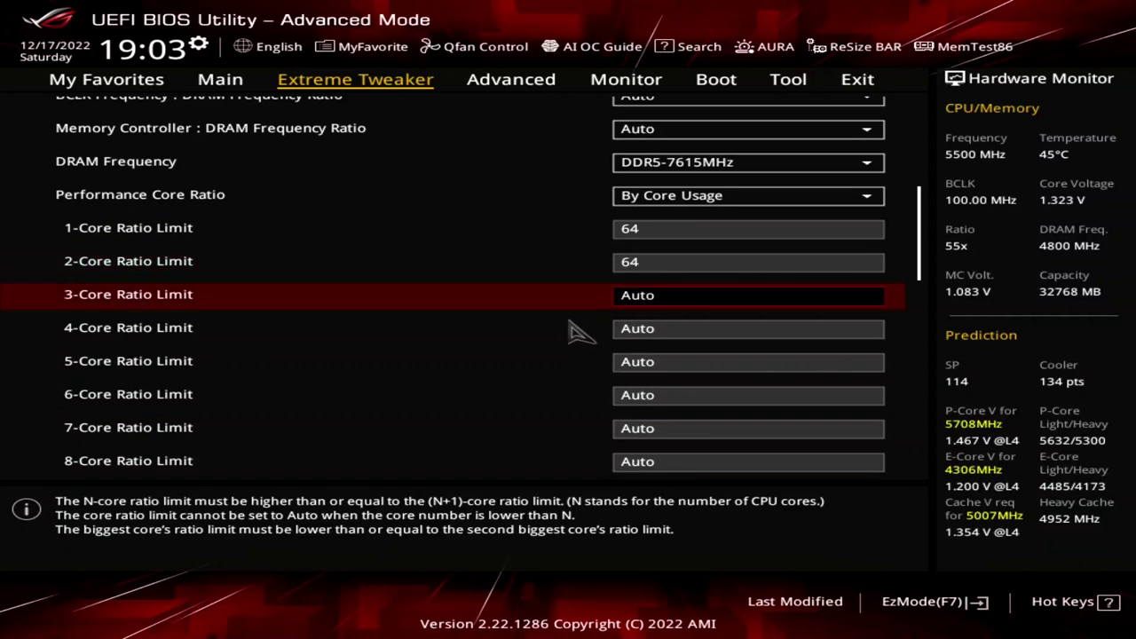
text(64)
key(Down)
text(63)
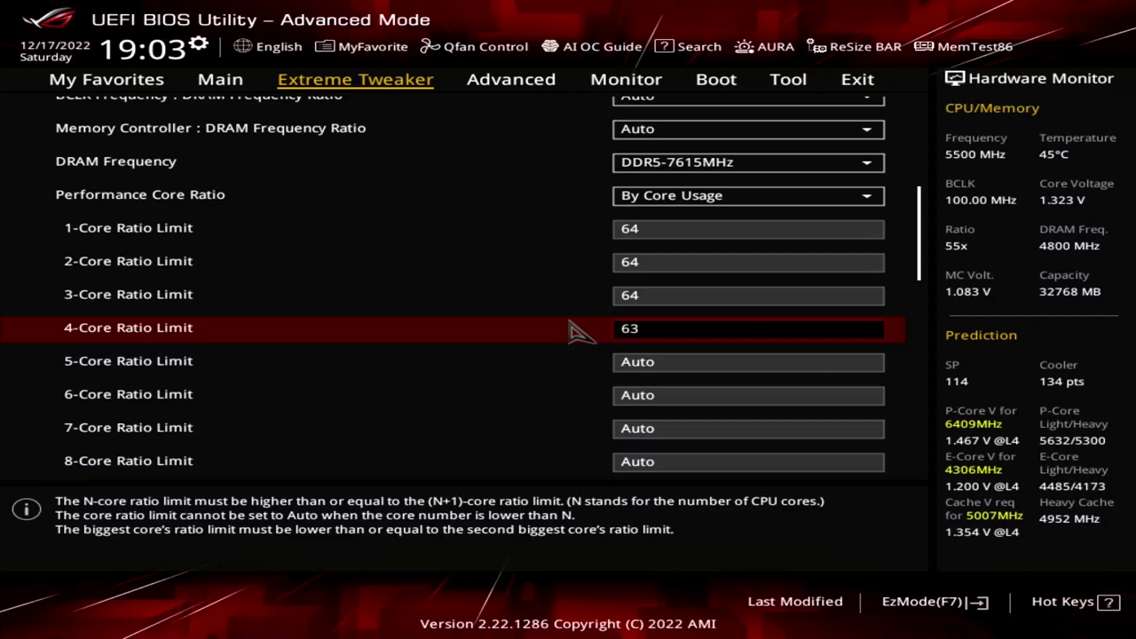
Step: Set the 5-, 6-, 7- and 8-Core Ratio Limits to 62
key(Down)
text(62)
key(Down)
text(62)
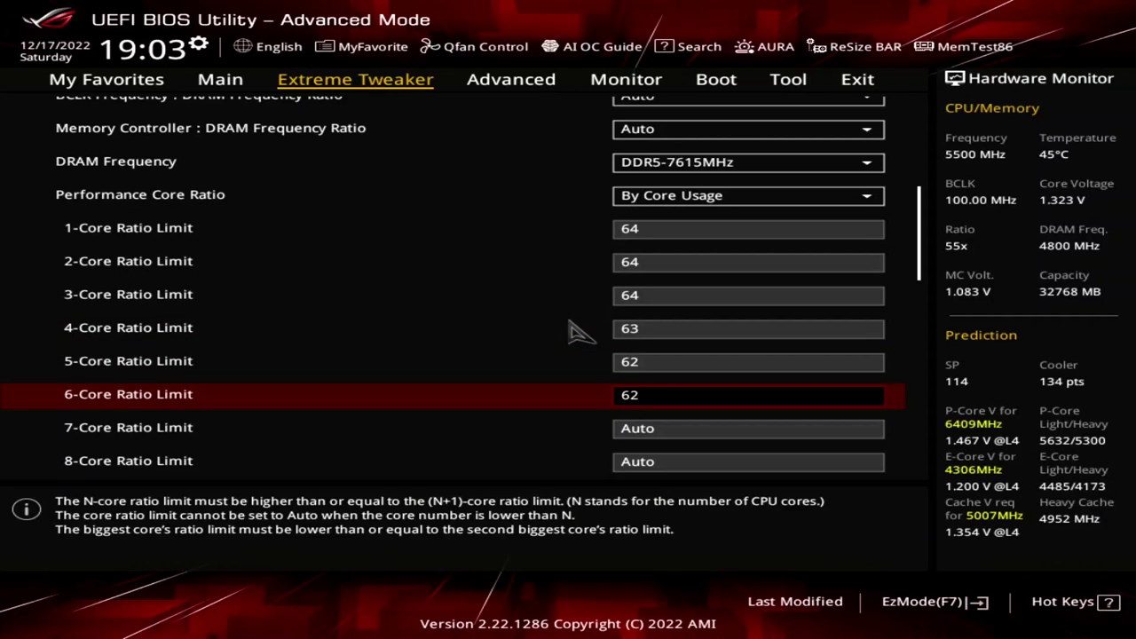
key(Down)
text(62)
key(Down)
text(62)
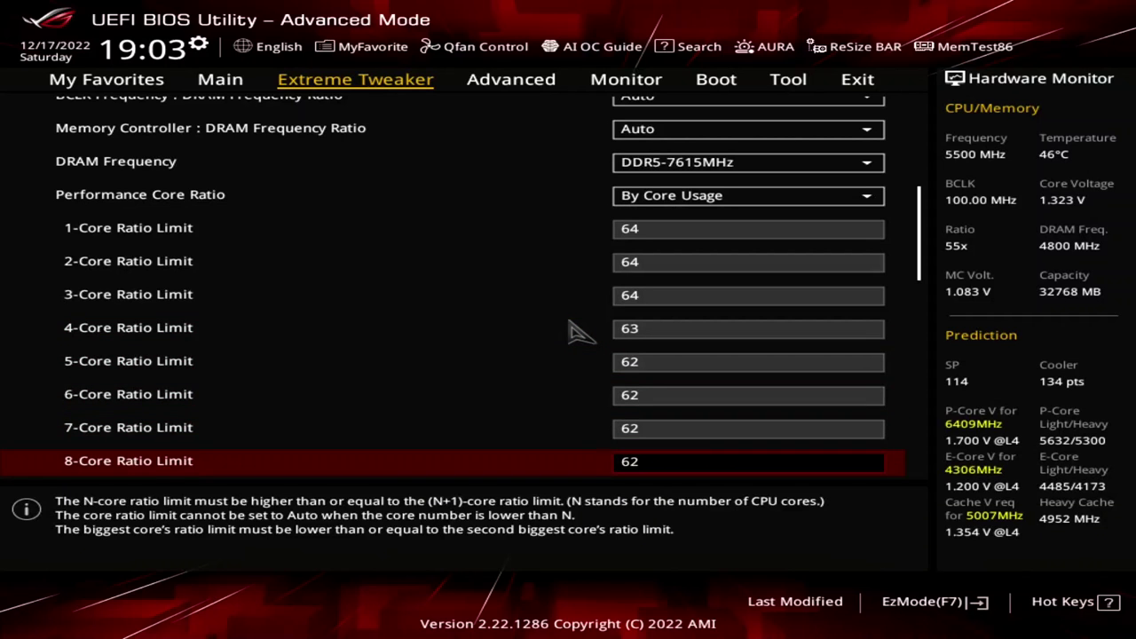
Step: In the Specific Performance Core settings, set the Performance Core2 Specific Ratio Limit to 63
key(Down)
key(Return)
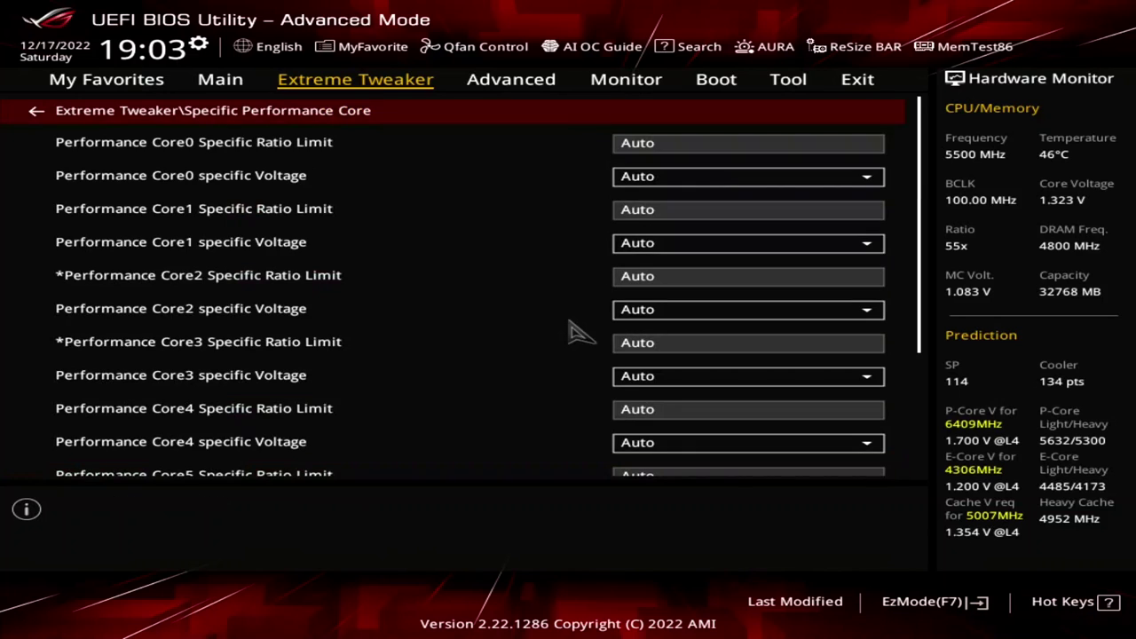
key(Down)
key(Down)
key(Down)
key(Down)
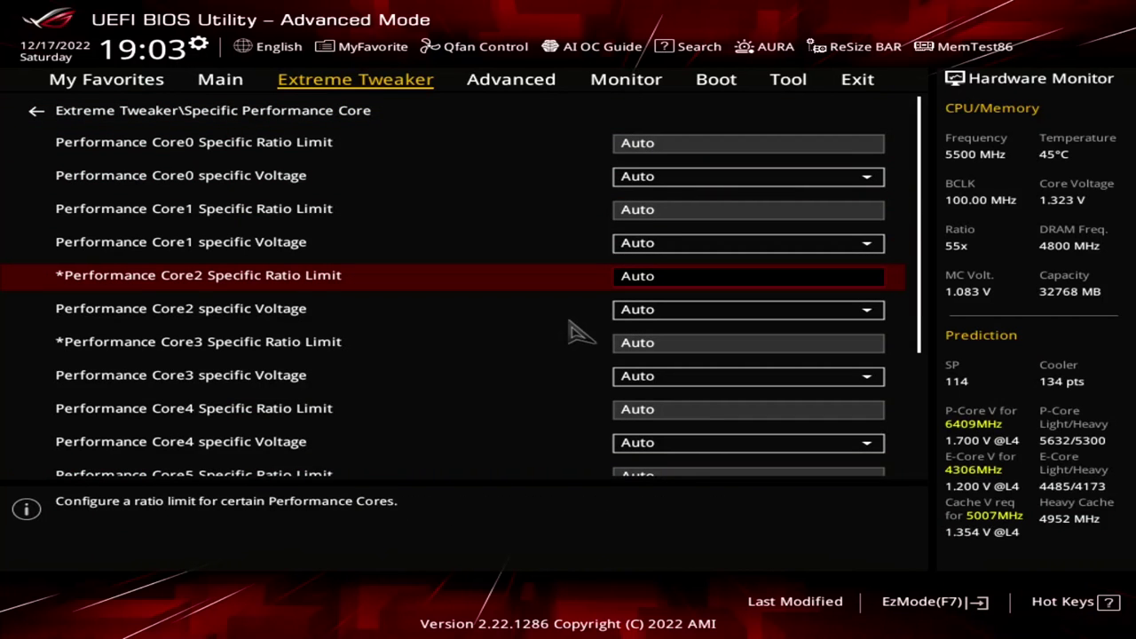
text(63)
Step: Set the Performance Core6 Specific Ratio Limit to 63
key(Down)
key(Down)
key(Down)
key(Down)
key(Down)
key(Down)
key(Down)
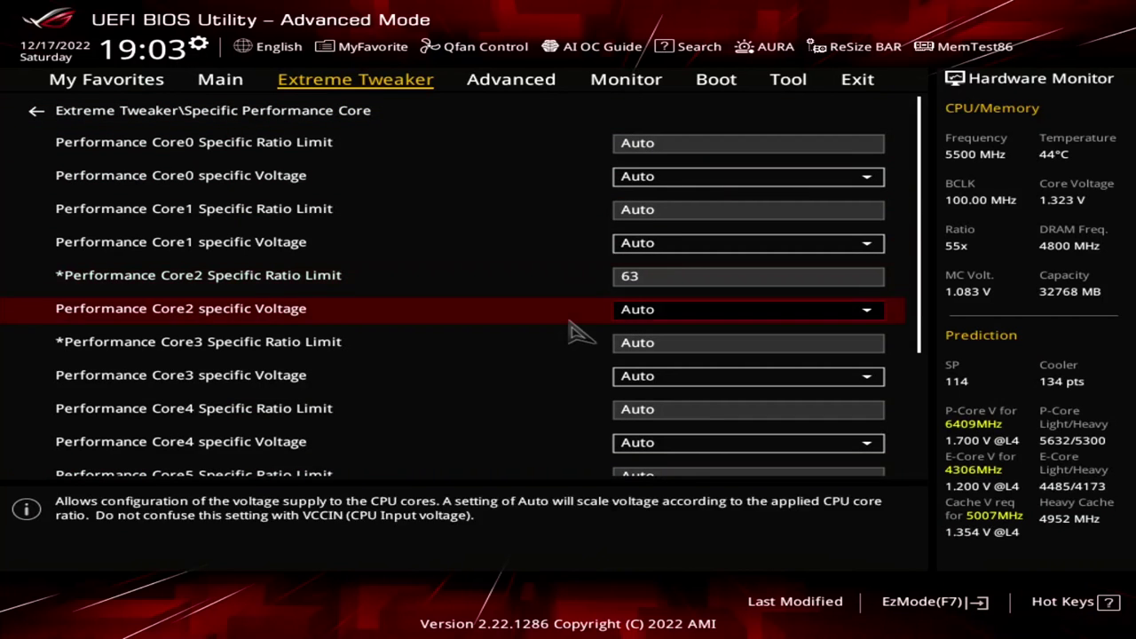
key(Down)
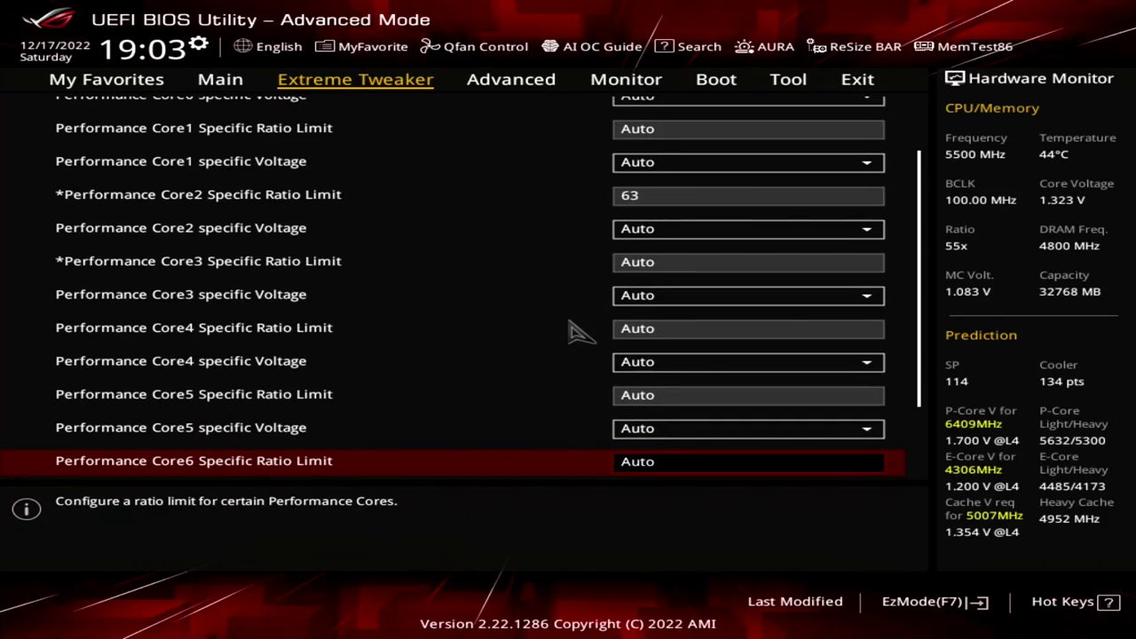
key(Down)
key(Up)
text(63)
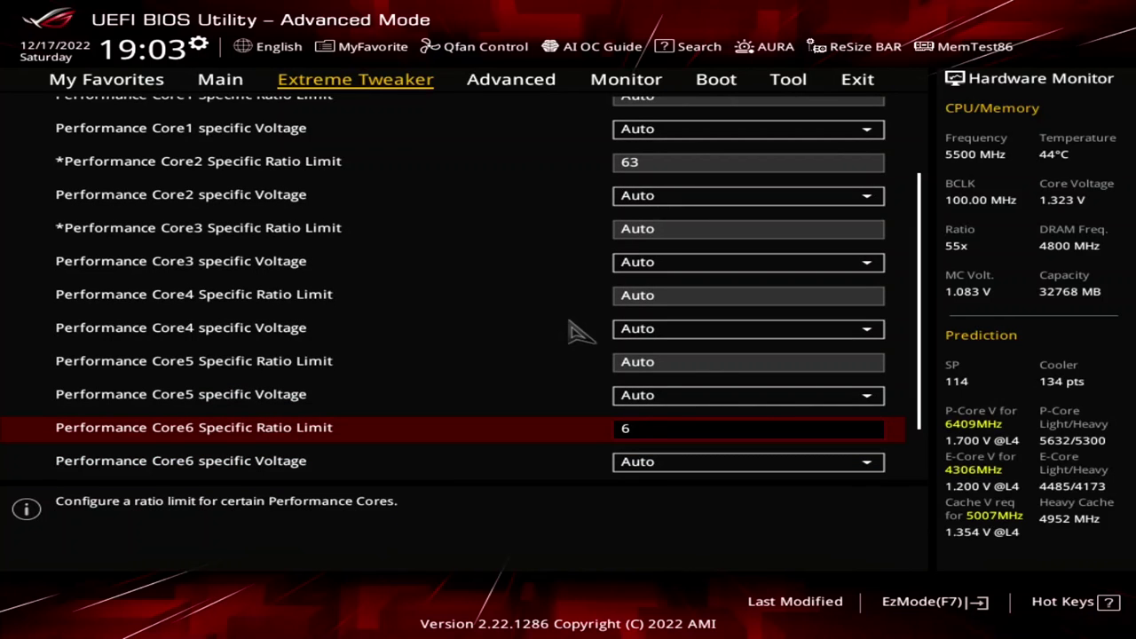
Step: Set the Performance Core2 specific Voltage to Adaptive Mode
key(Up)
key(Up)
key(Up)
key(Up)
key(Up)
key(Up)
key(Up)
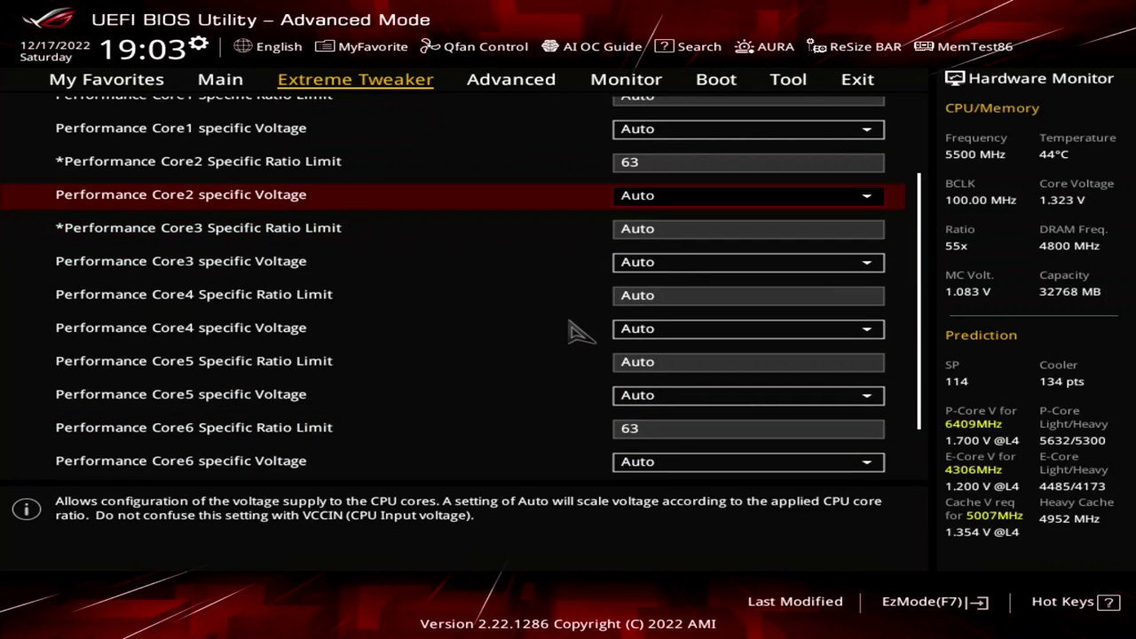
key(Return)
key(Down)
key(Down)
key(Return)
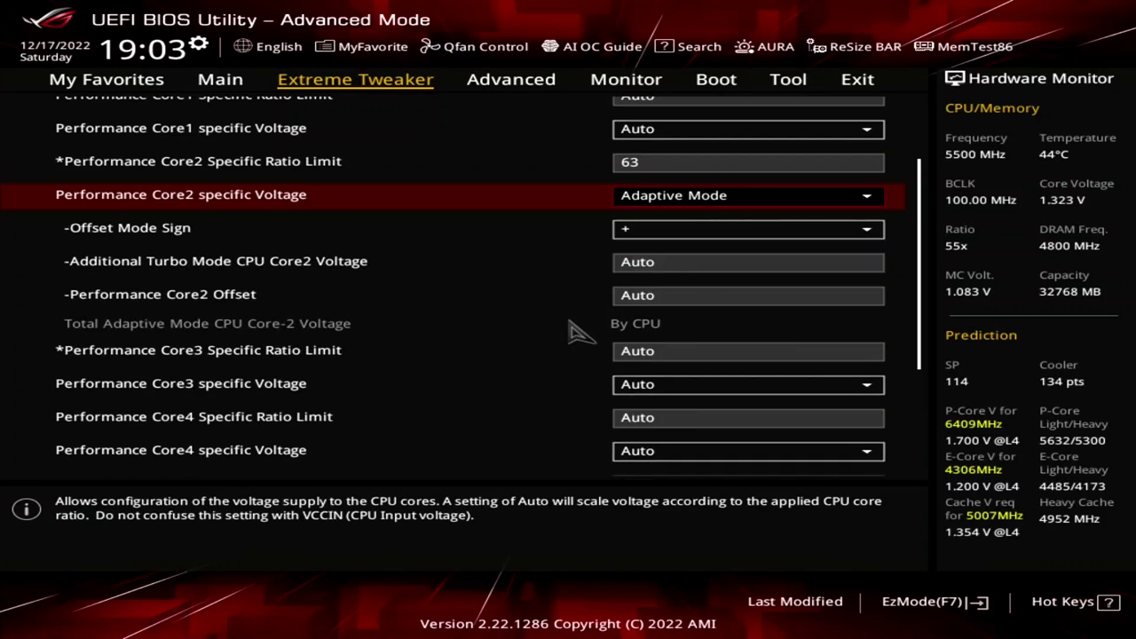
Step: Set the Additional Turbo Mode CPU Core2 Voltage to 1.5 V
key(Down)
key(Down)
text(1.5)
Step: Set the Performance Core6 specific Voltage to Adaptive Mode
key(Down)
key(Down)
key(Down)
key(Down)
key(Down)
key(Down)
key(Down)
key(Down)
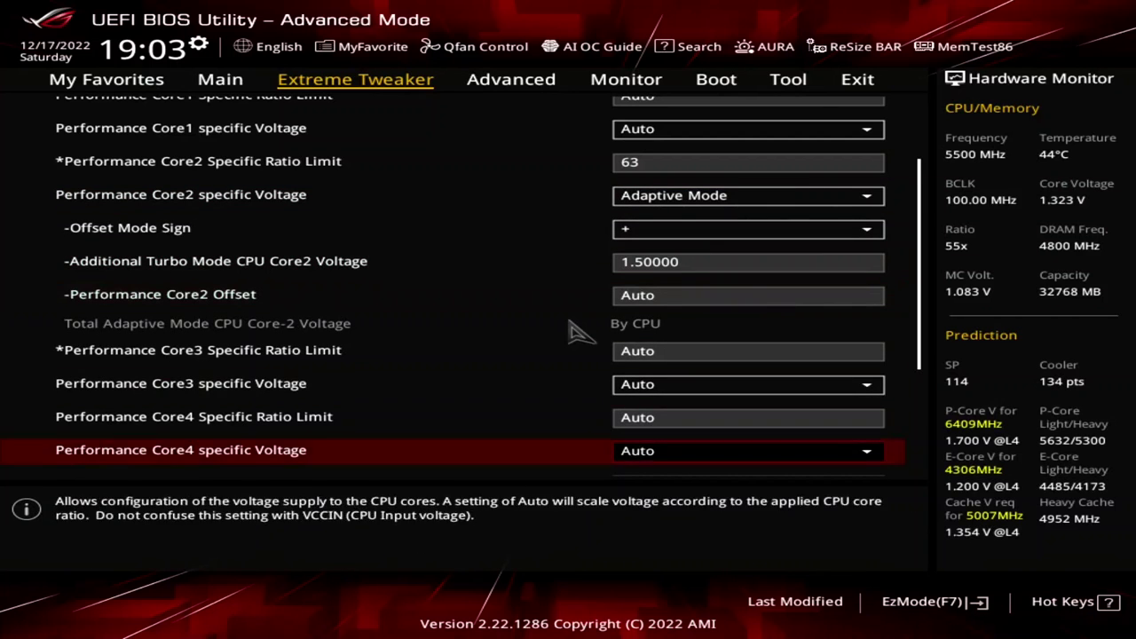
key(Down)
key(Down)
key(Up)
key(plus)
key(plus)
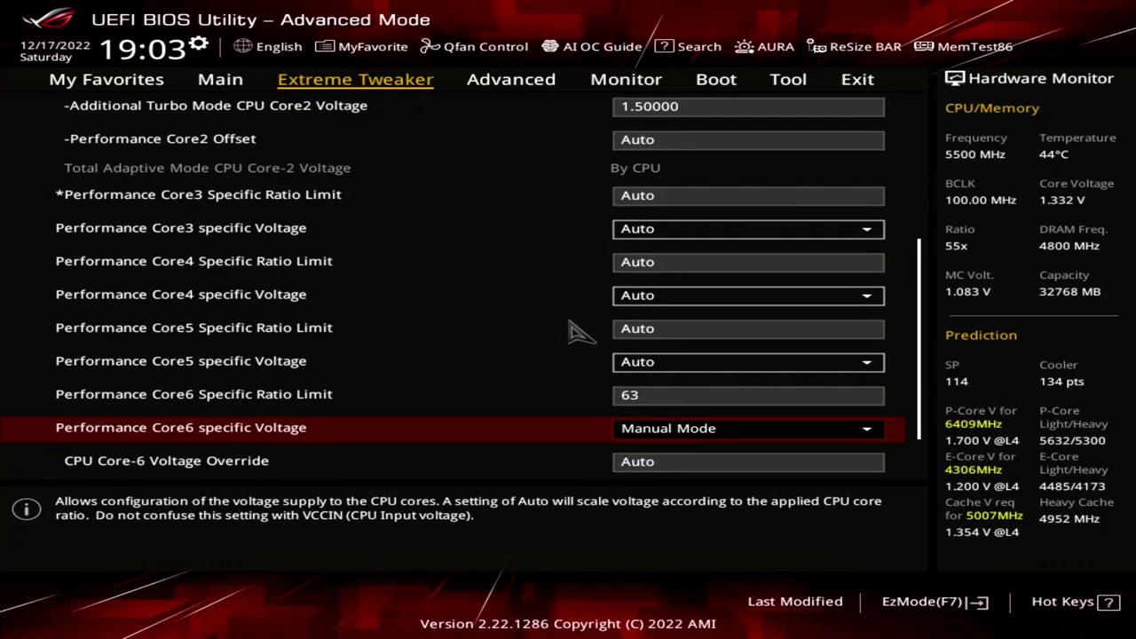
Step: Set the Additional Turbo Mode CPU Core6 Voltage to 1.5 V and return to the main Extreme Tweaker settings
key(Down)
key(Down)
text(1.5)
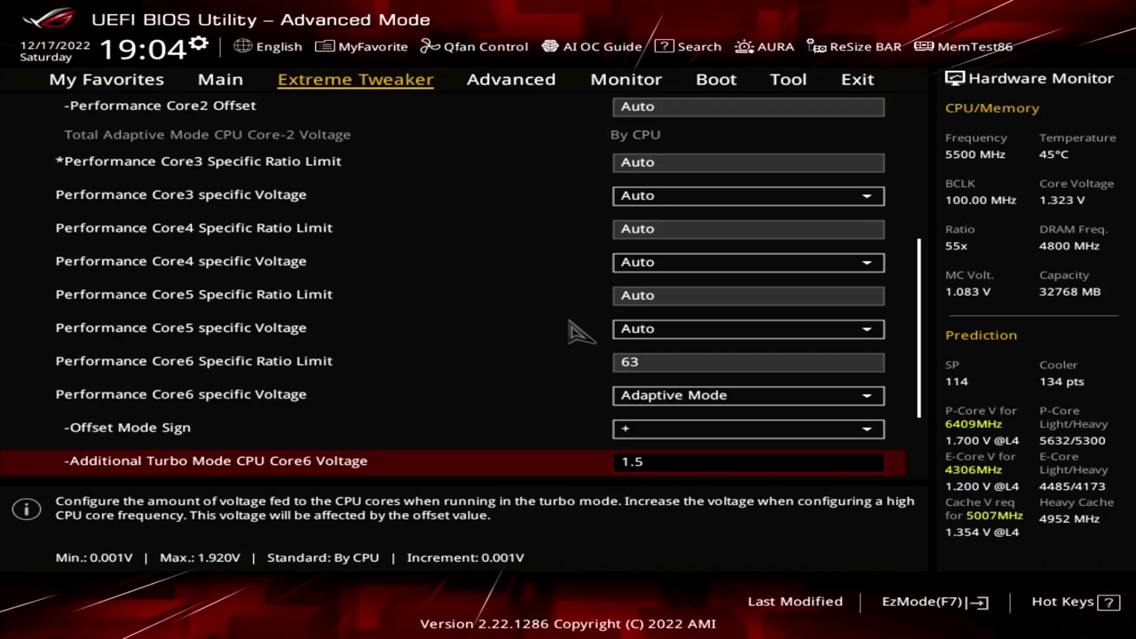
key(Down)
key(Escape)
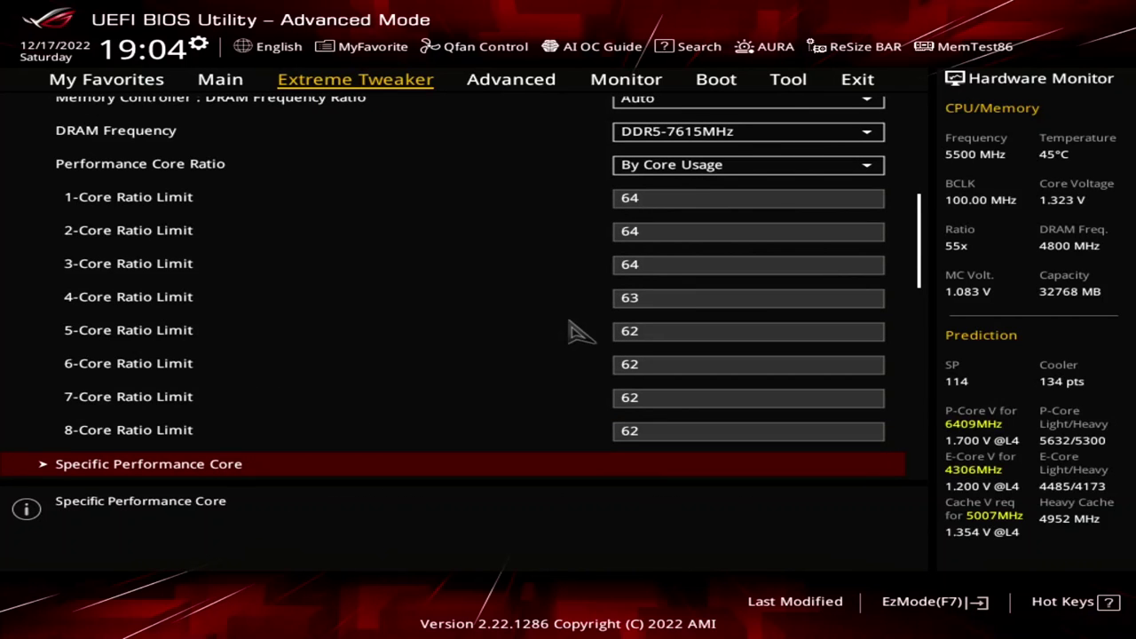
Step: In AVX Related Controls, set the AVX2 Ratio Offset to per-core Ratio Limit to User Specify with an offset of 6
key(Down)
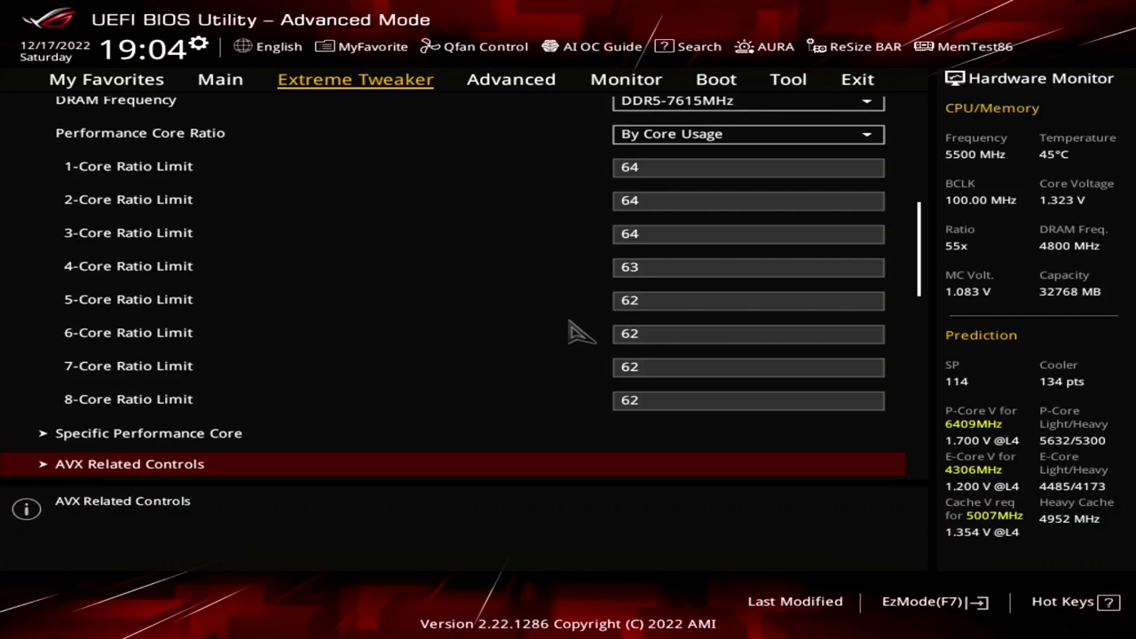
key(Down)
key(Down)
key(Down)
key(Up)
key(Up)
key(Up)
key(Return)
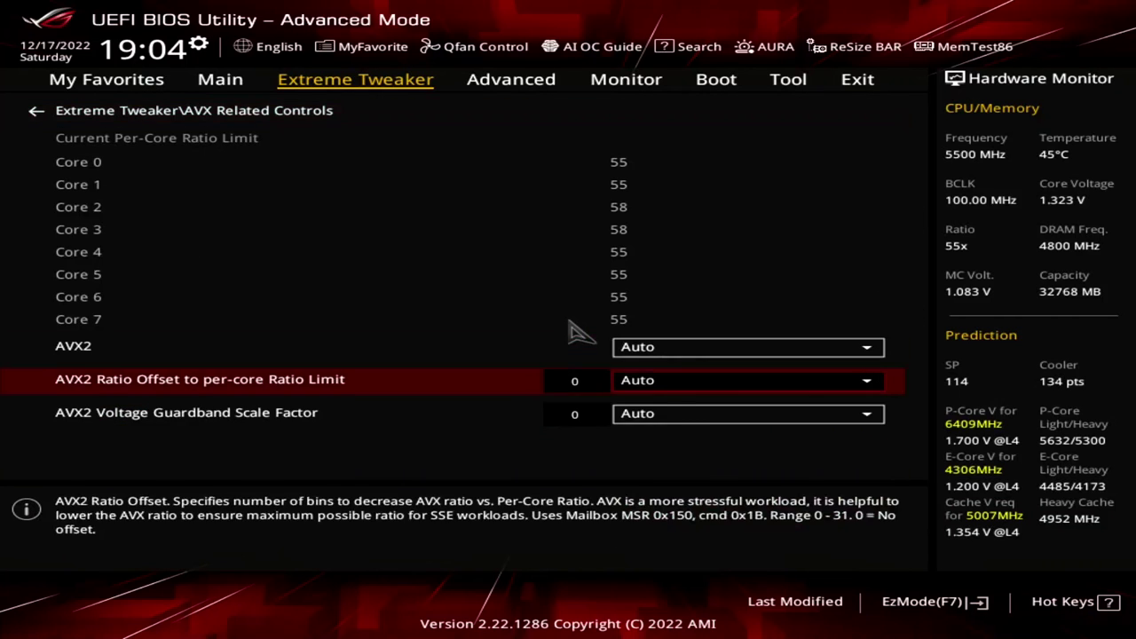
key(Return)
key(Down)
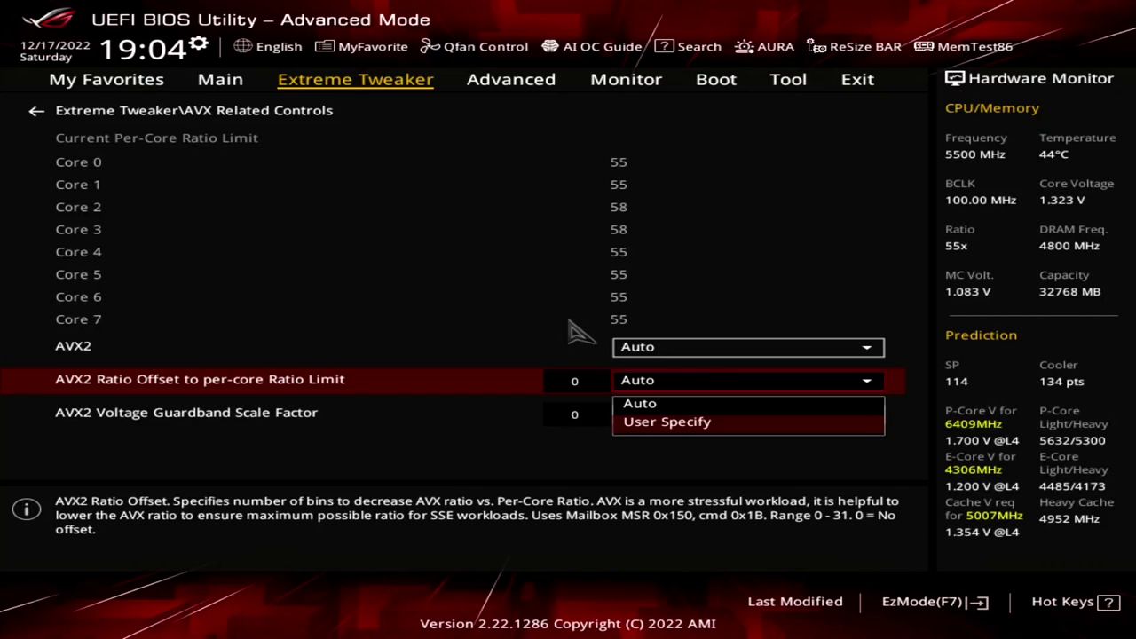
key(Return)
key(Down)
text(6)
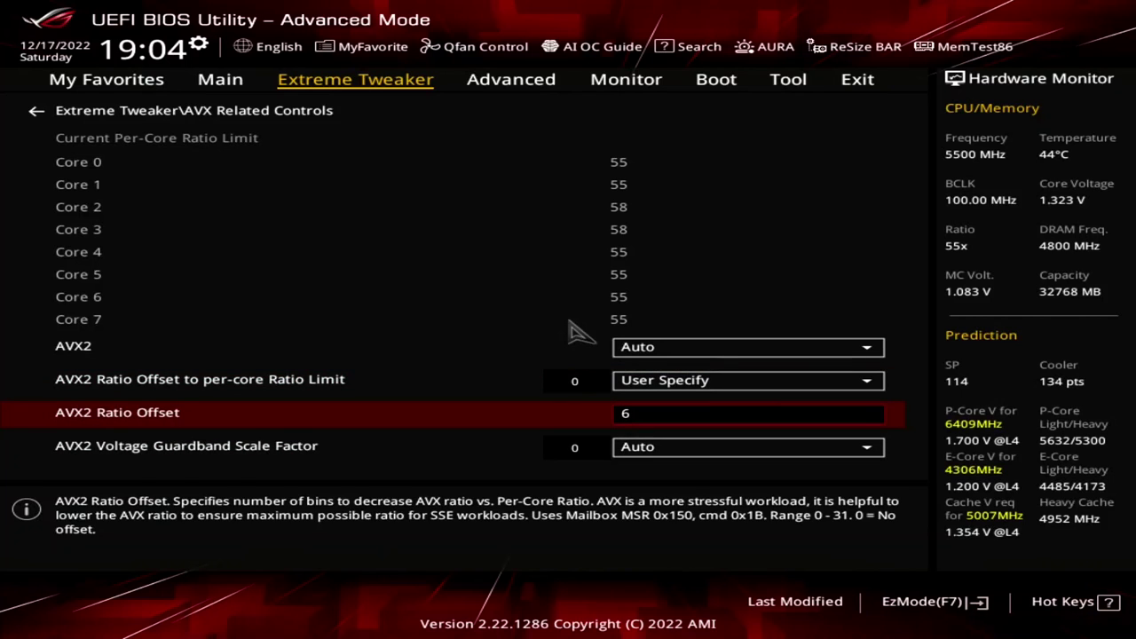
key(Escape)
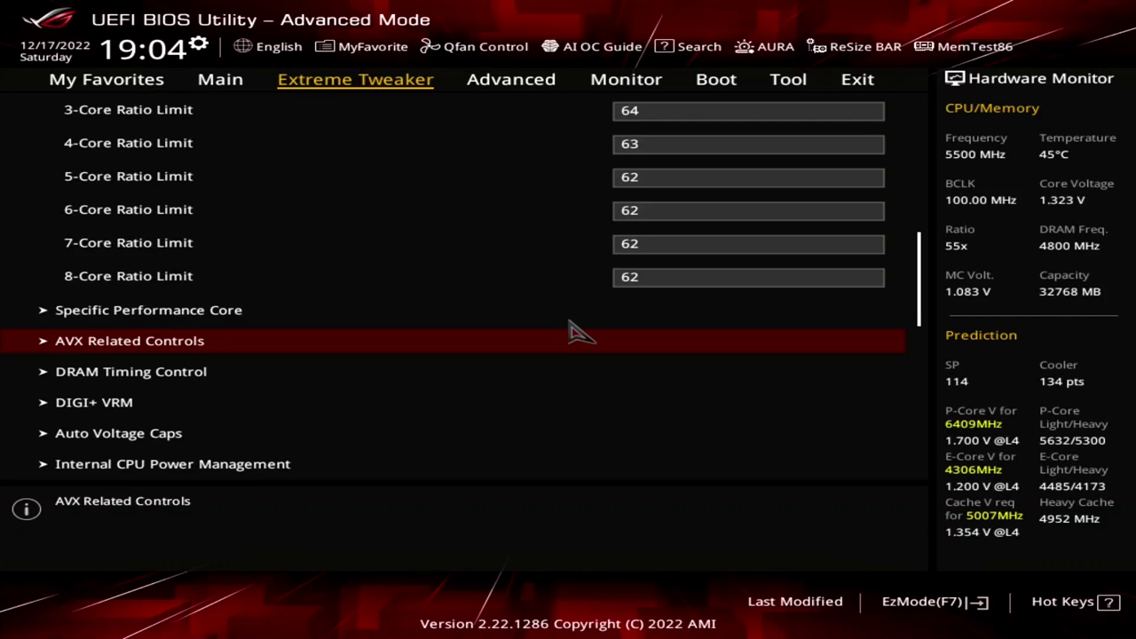
Step: In the DIGI+ VRM settings, set the CPU Load-line Calibration to Level 8
key(Down)
key(Down)
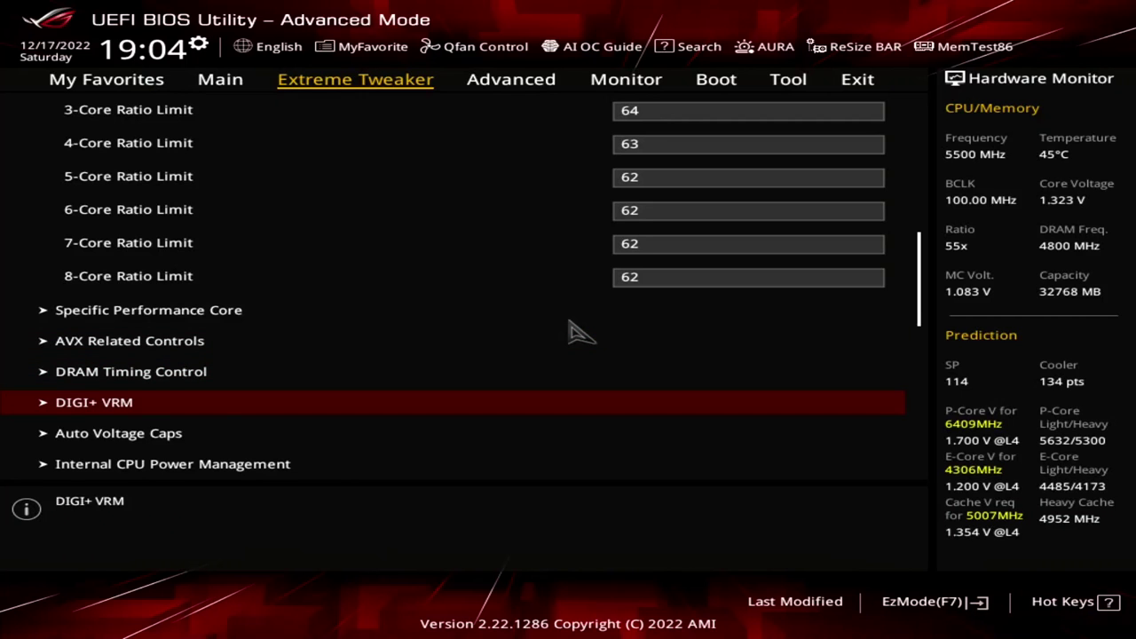
key(Return)
key(Down)
key(Down)
key(Down)
key(Down)
key(Return)
key(Down)
key(Down)
key(Down)
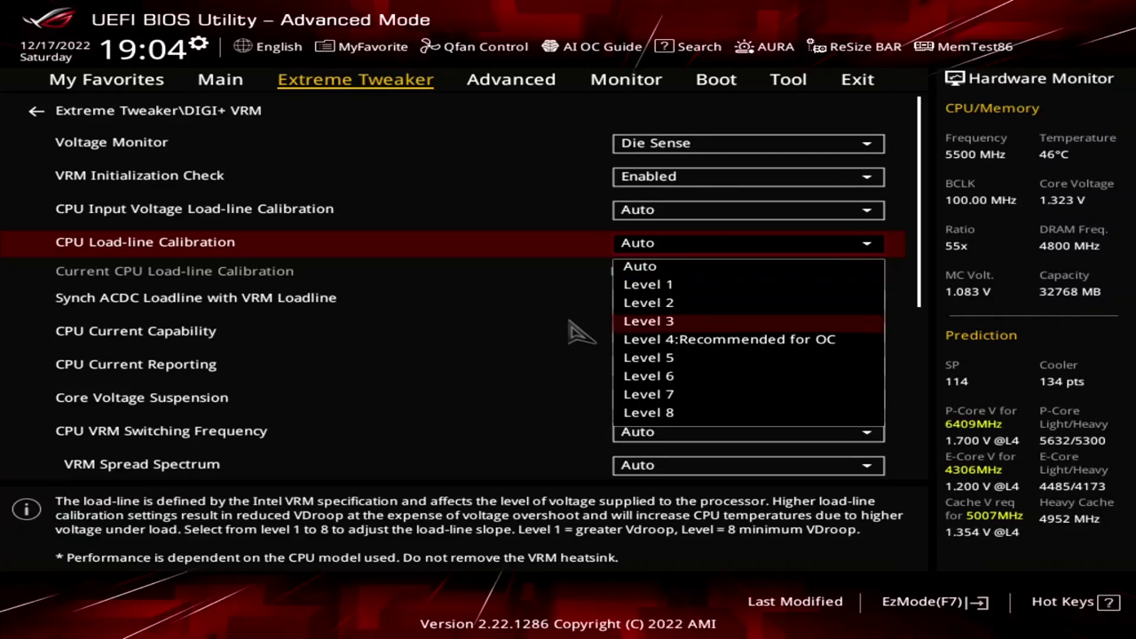
key(Down)
key(Down)
key(Down)
key(Down)
key(Down)
key(Return)
key(Escape)
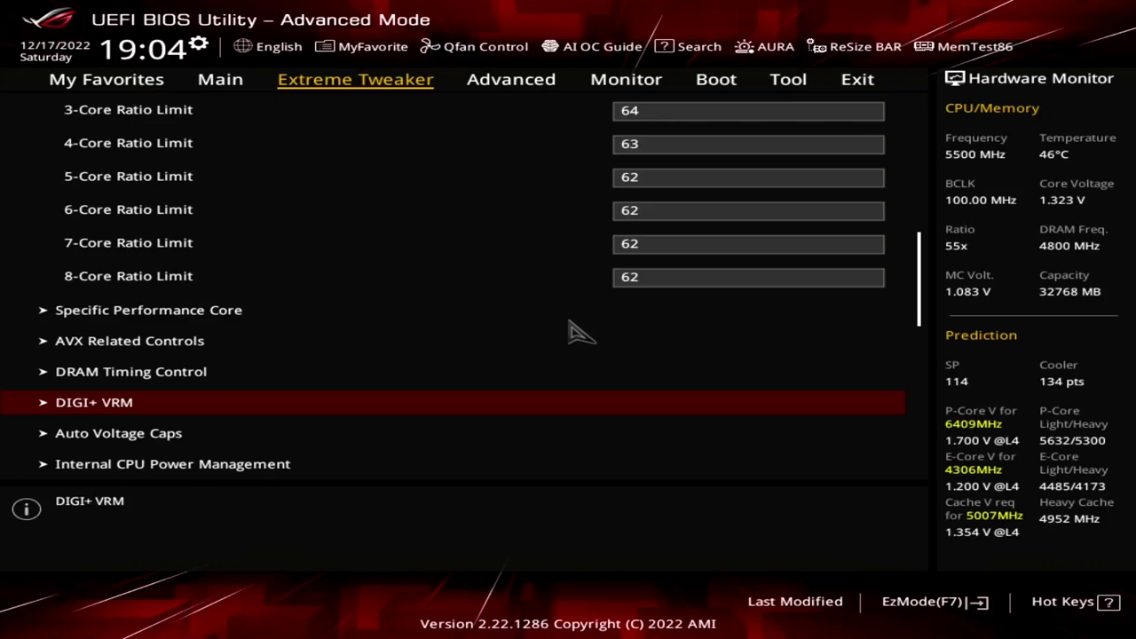
Step: In Internal CPU Power Management, set Regulate Frequency by above Threshold to Disabled
key(Down)
key(Down)
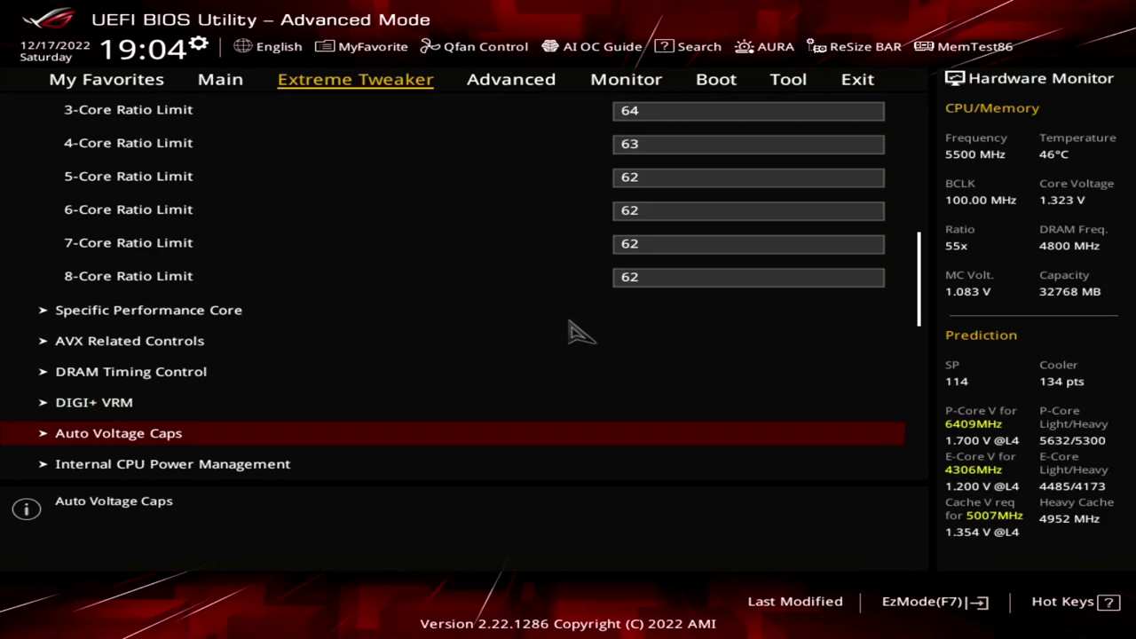
key(Return)
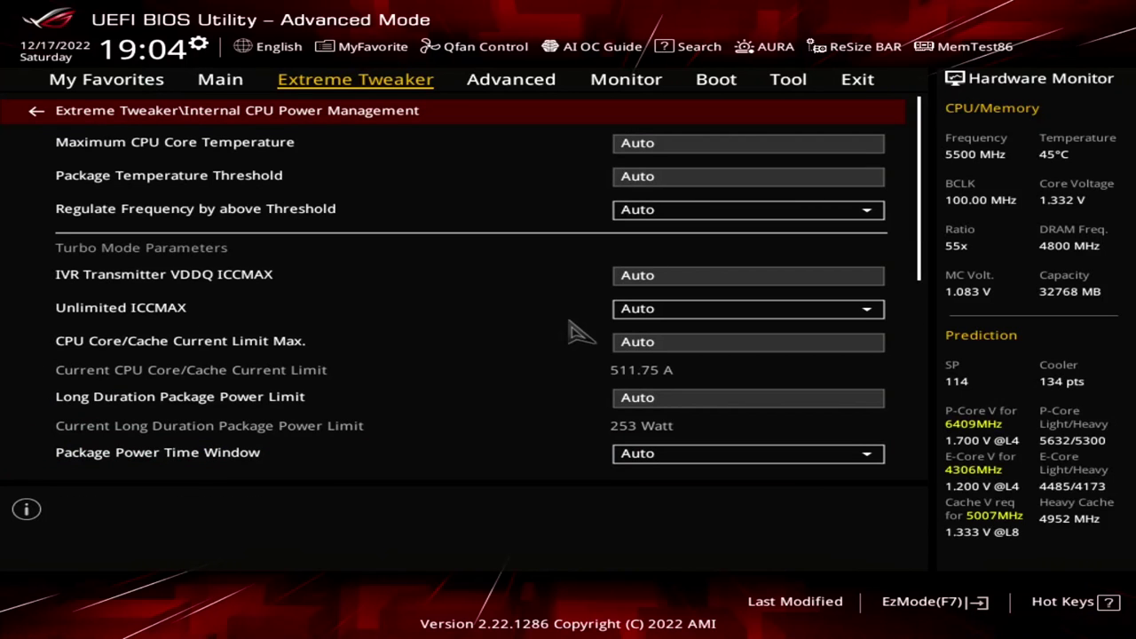
key(Down)
key(Down)
key(Down)
key(Return)
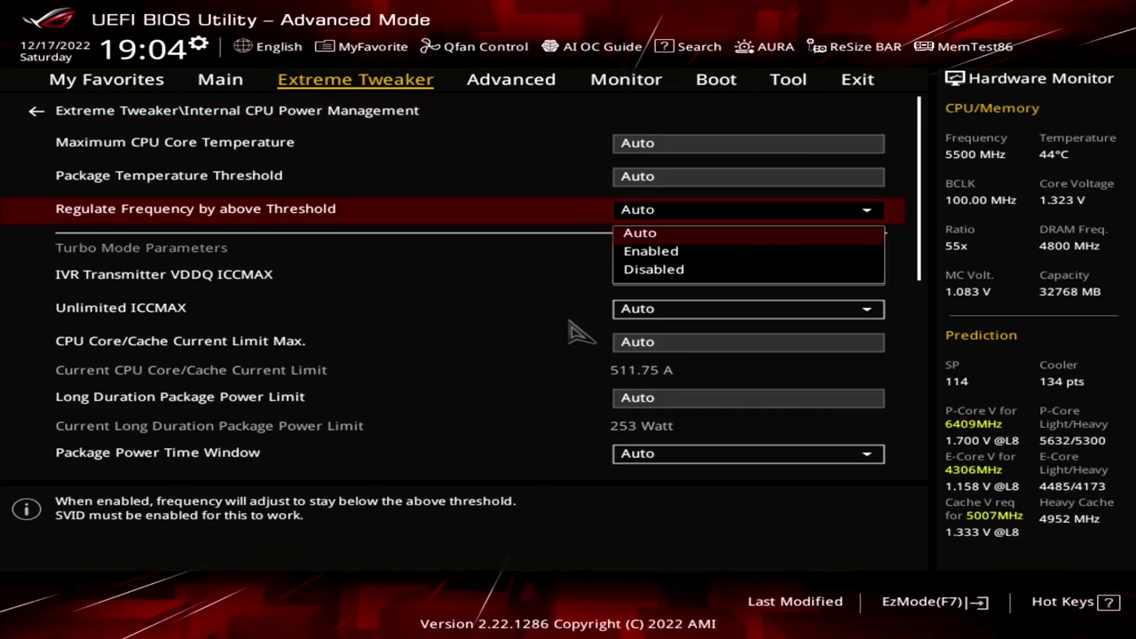
key(Down)
key(Down)
key(Return)
Step: Set the IA AC Load Line to 0.01 mOhm and return to the main Extreme Tweaker settings
key(Down)
key(Down)
key(Down)
key(Down)
key(Down)
key(Down)
key(Down)
key(Down)
key(Down)
key(Down)
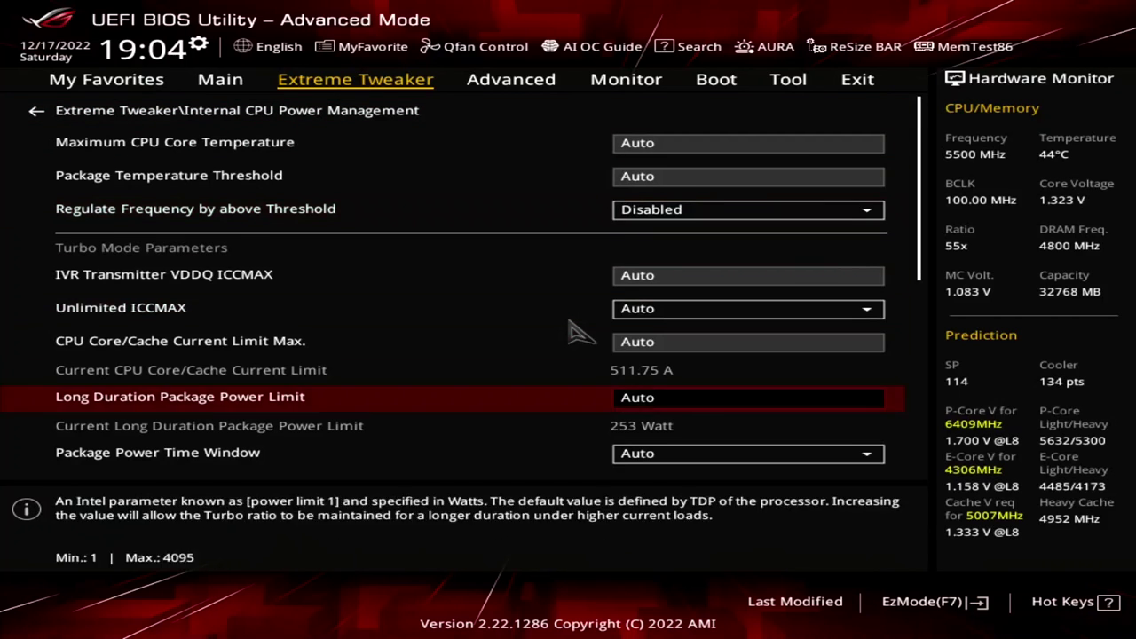
key(Up)
key(Up)
text(0.01)
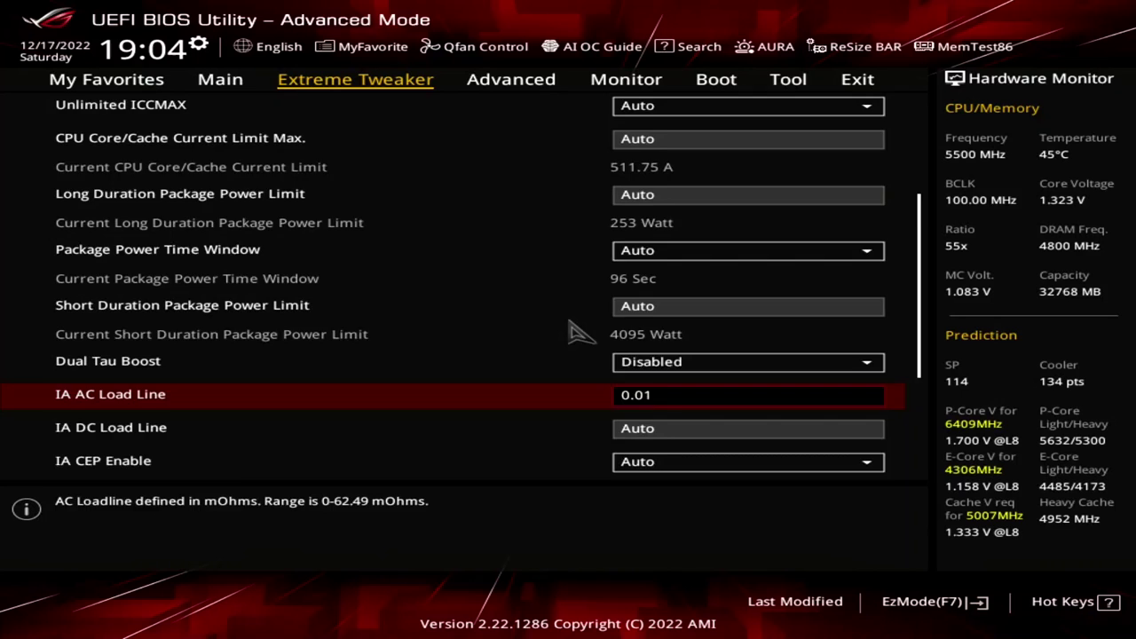
key(Escape)
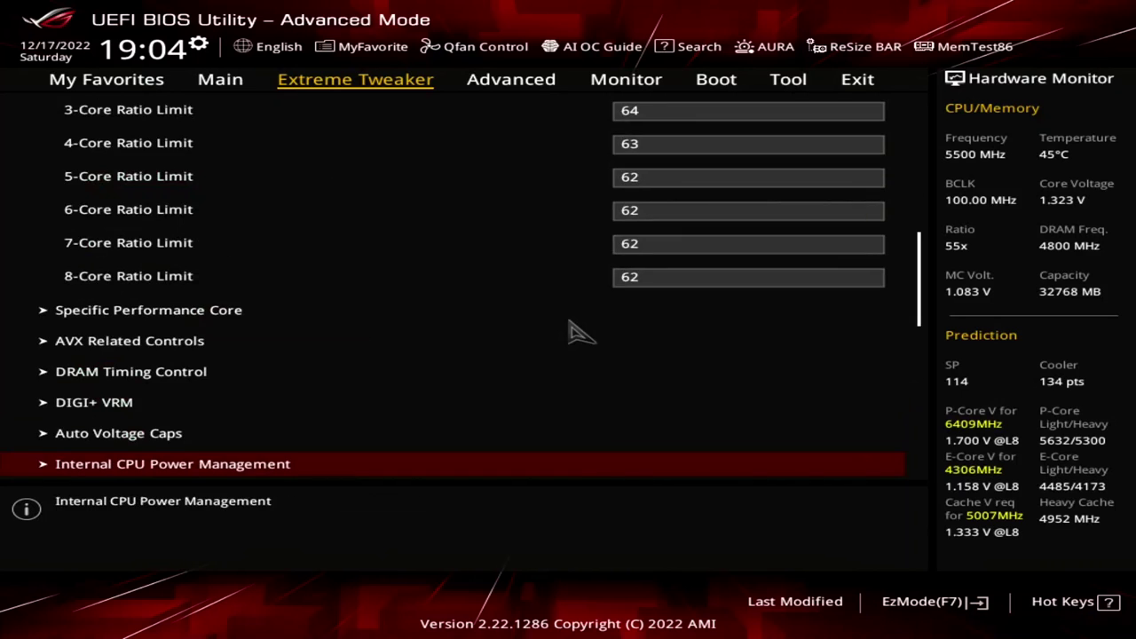
Step: In the Thermal Velocity Boost settings, set the Cache Dynamic OC Switcher to Enabled
key(Down)
key(Down)
key(Up)
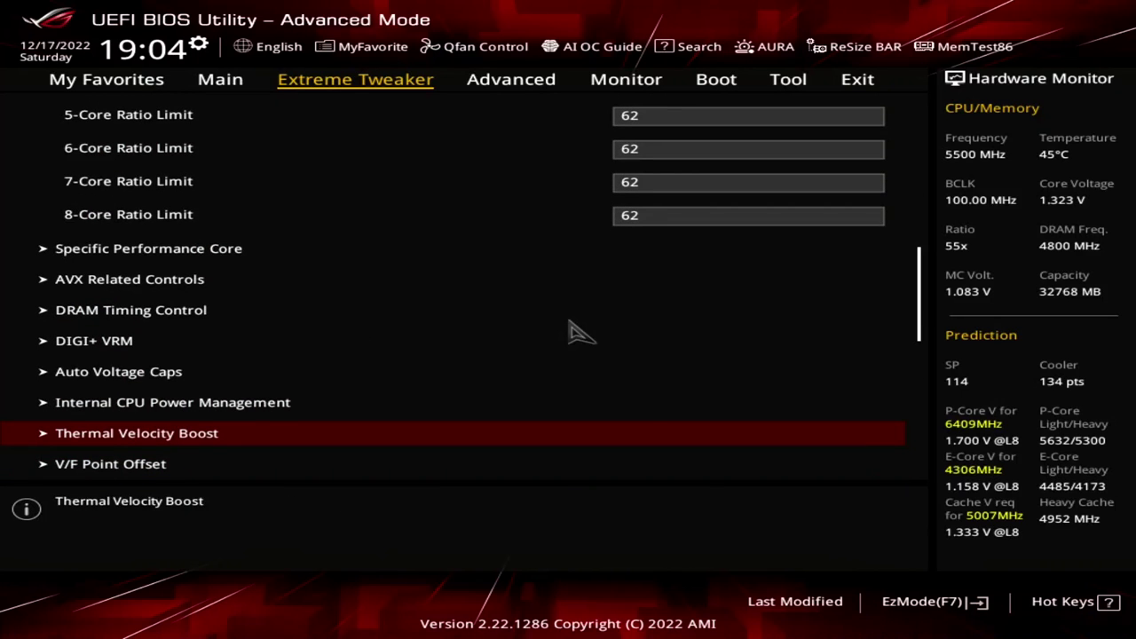
key(Return)
key(Down)
key(Return)
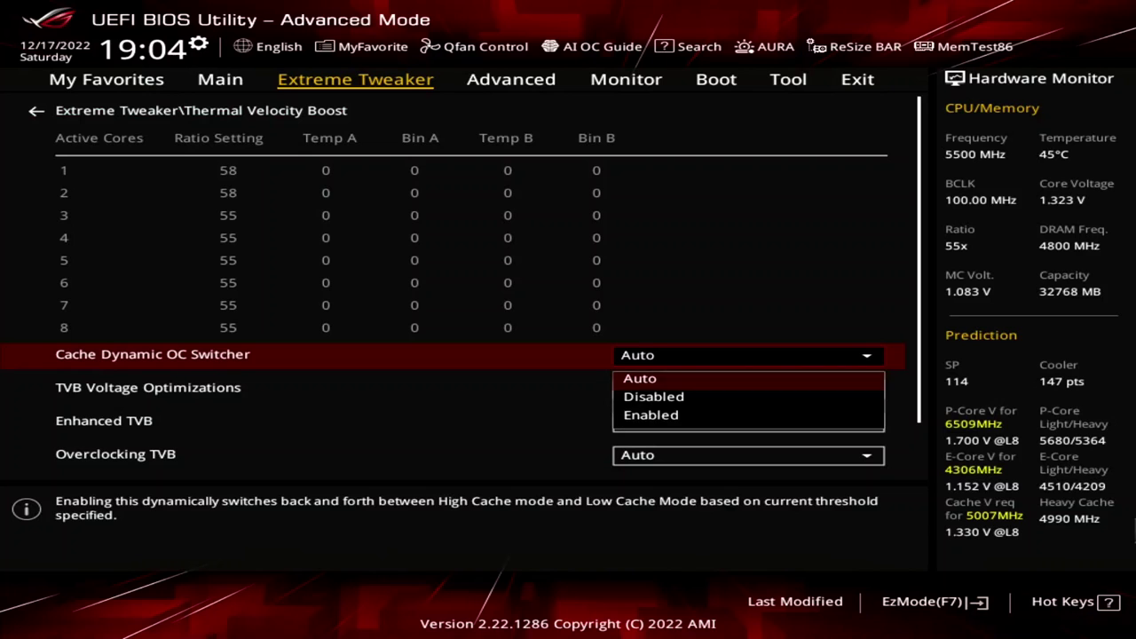
key(Down)
key(Down)
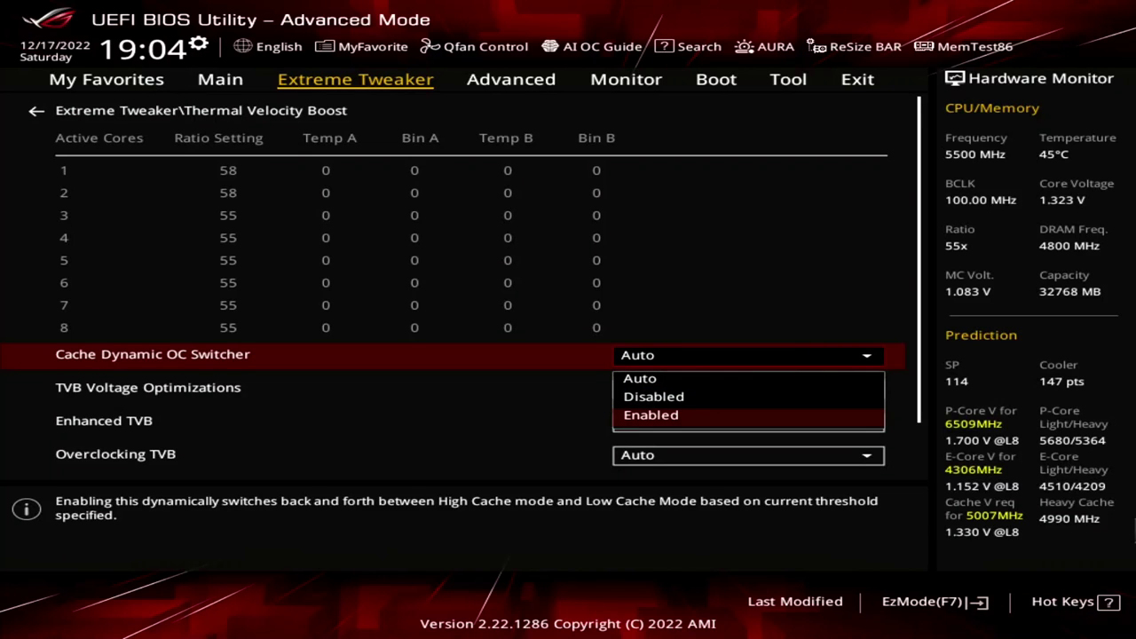
key(Return)
Step: Set the Current Threshold to Switch to Low Cache Gear to 160 A and Threads to Sleep for High Cache Gear to 0
key(Down)
text(16)
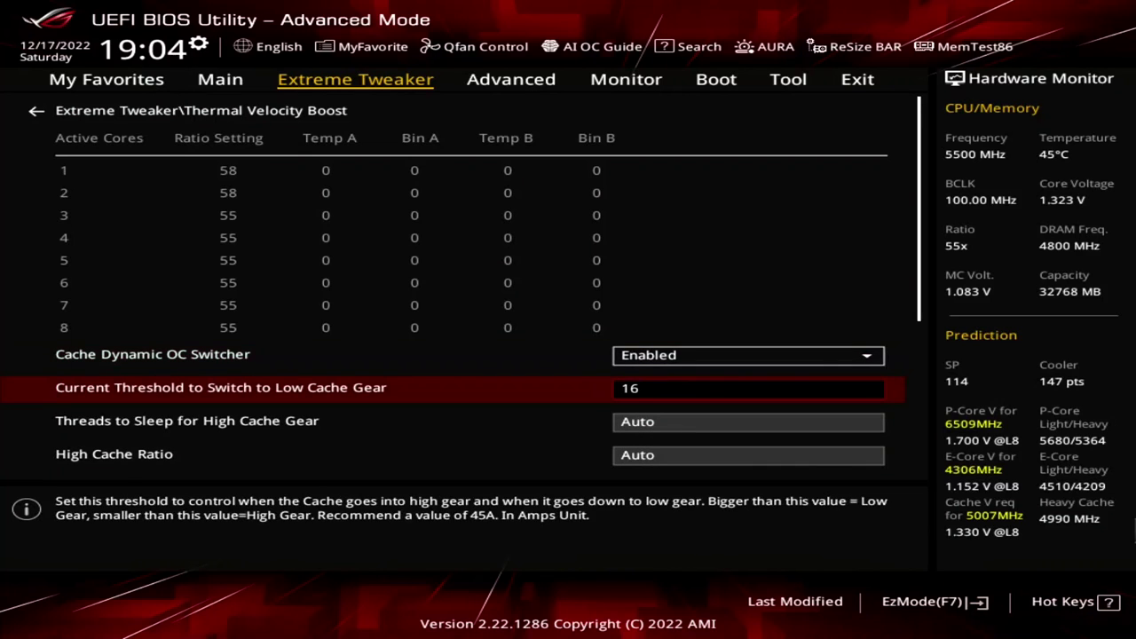
text(0)
key(Down)
text(0)
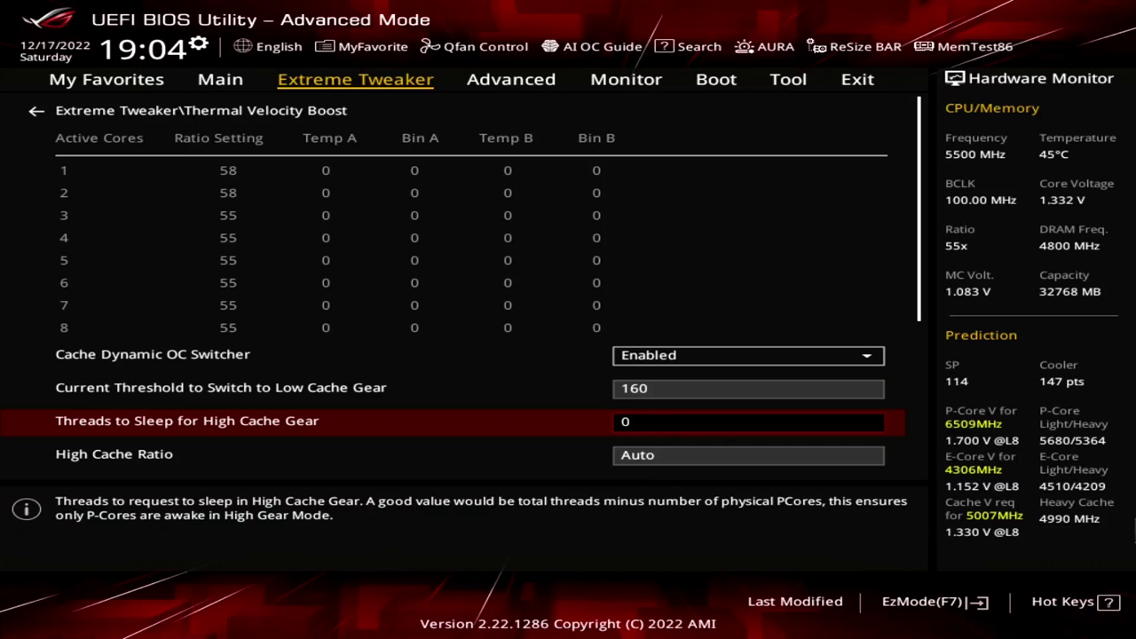
Step: Set the High Cache Ratio to 50 and the Low Cache Ratio to 44
key(Down)
text(50)
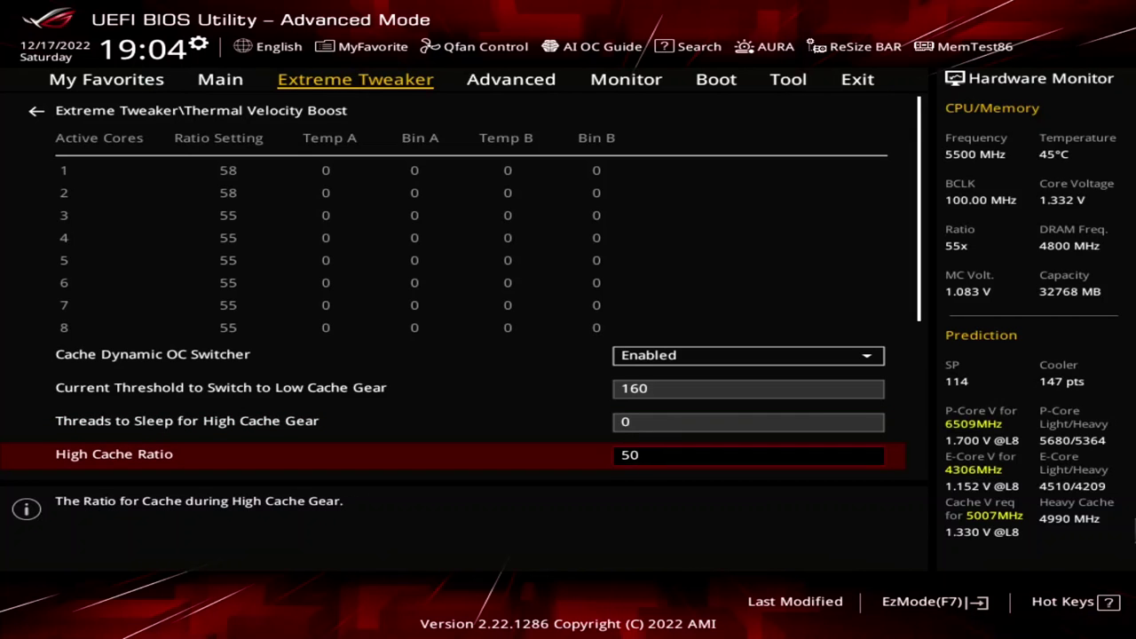
key(Down)
key(Down)
text(44)
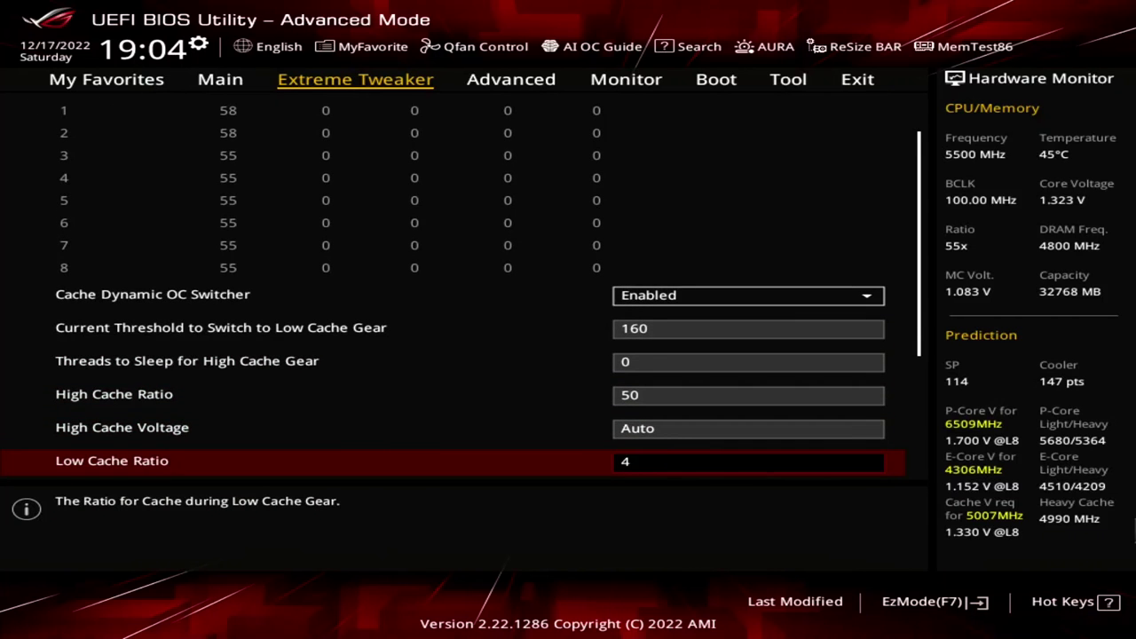
Step: Set TVB Voltage Optimizations to Disabled
key(Down)
key(Down)
key(Down)
key(Down)
key(Down)
key(Down)
key(Up)
key(Up)
key(Up)
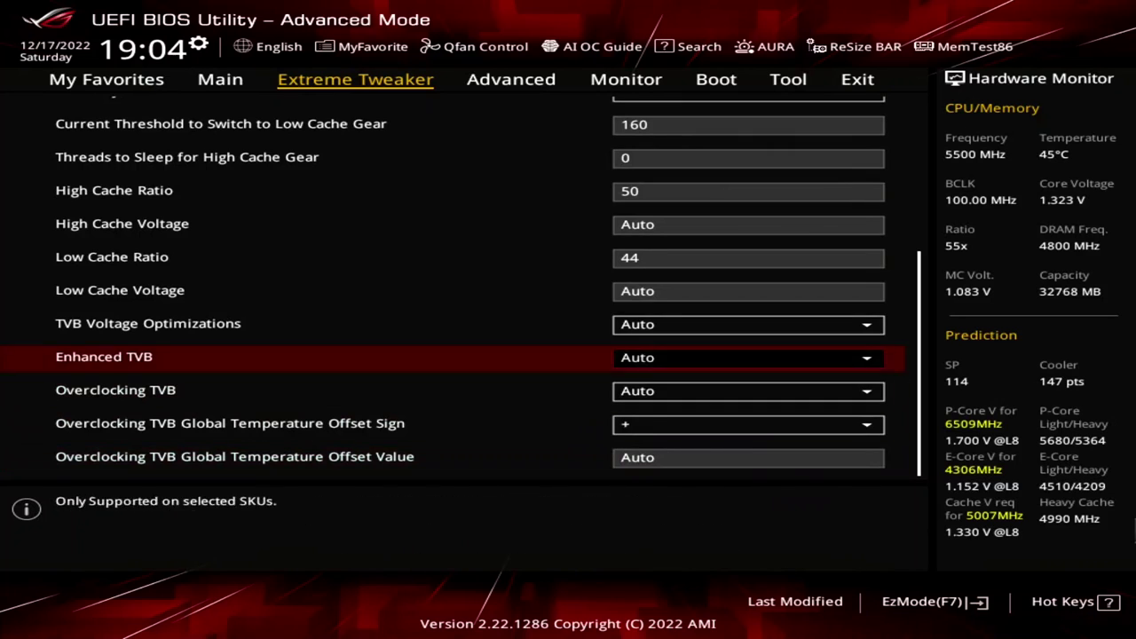
key(Up)
key(Return)
key(Down)
key(Return)
Step: Set Overclocking TVB to Enabled
key(Down)
key(Down)
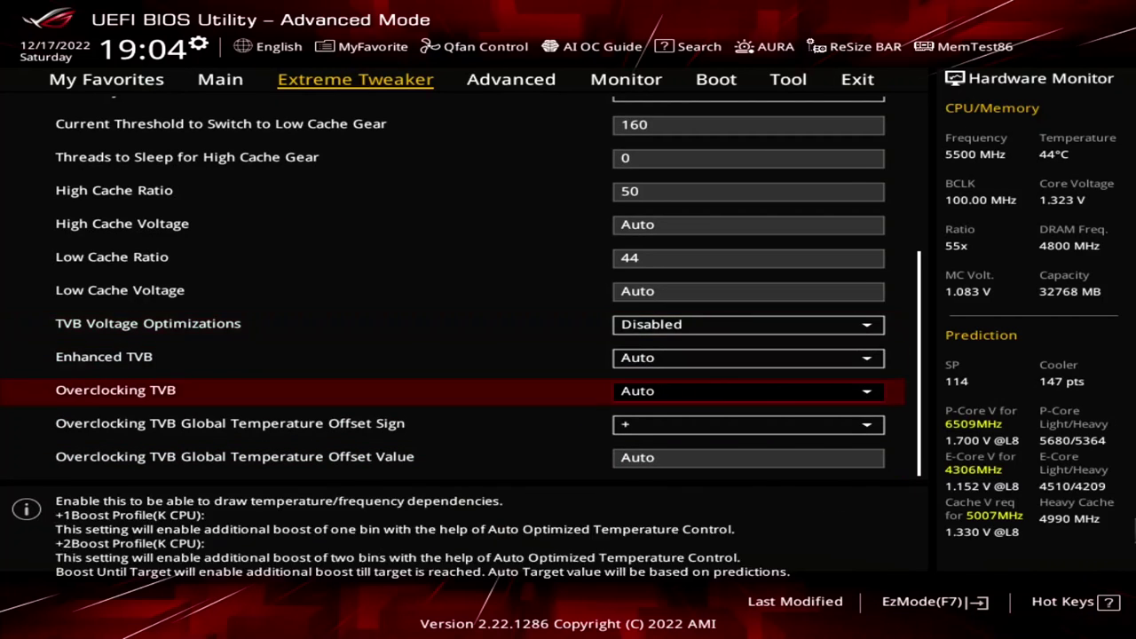
key(Return)
key(Down)
key(Return)
Step: Set all Overclocking TVB core entries to Enabled, working from 8-Core Active back to 1-Core Active
key(Down)
key(Down)
key(Down)
key(Down)
key(Down)
key(Down)
key(Down)
key(Down)
key(Return)
key(Down)
key(Return)
key(Up)
key(Return)
key(Down)
key(Return)
key(Up)
key(Return)
key(Down)
key(Return)
key(Up)
key(Return)
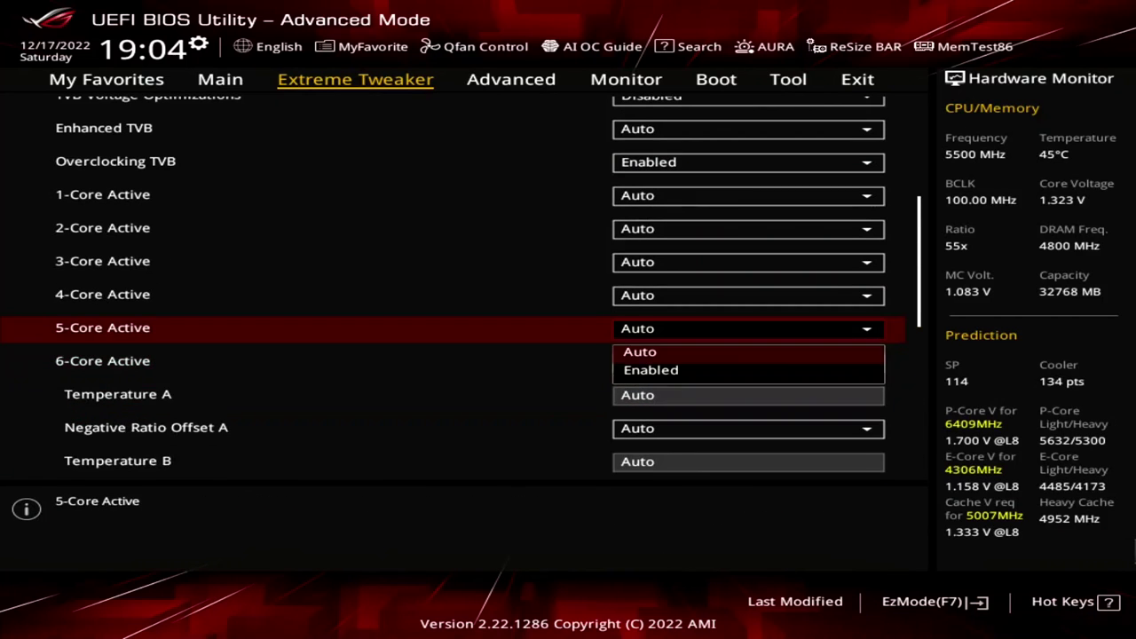
key(Down)
key(Return)
key(Up)
key(Return)
key(Down)
key(Return)
key(Up)
key(Return)
key(Down)
key(Return)
key(Up)
key(Return)
key(Down)
key(Return)
key(Up)
key(Return)
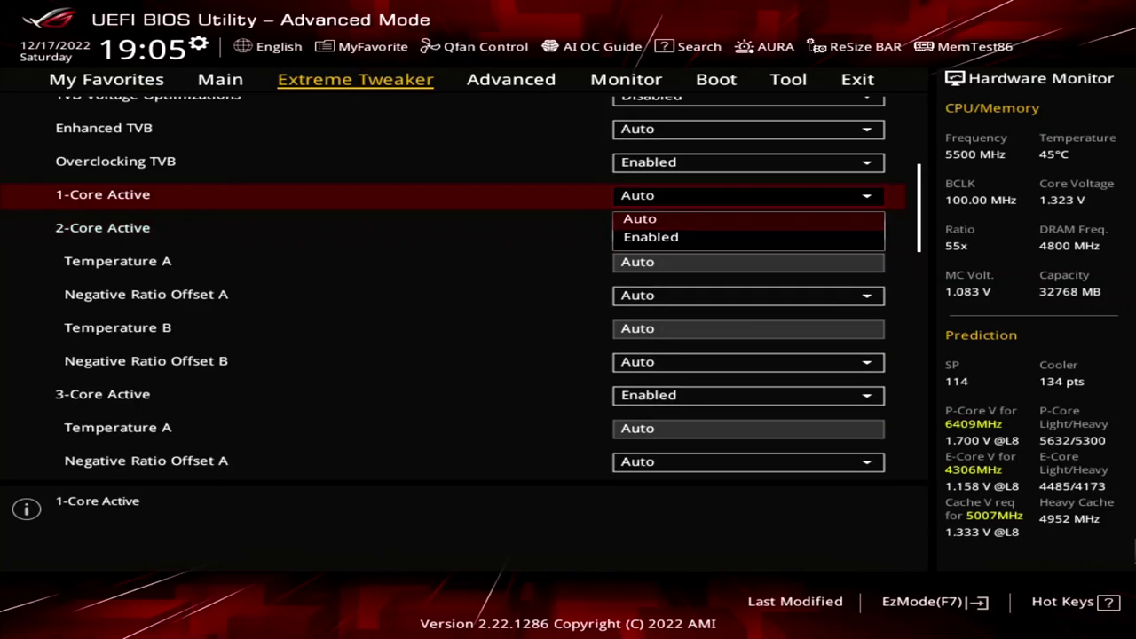
key(Down)
key(Return)
Step: Enable 1-Core Active and set its Temperature A to 65 with a user-specified Negative Ratio Offset A of 1
key(Down)
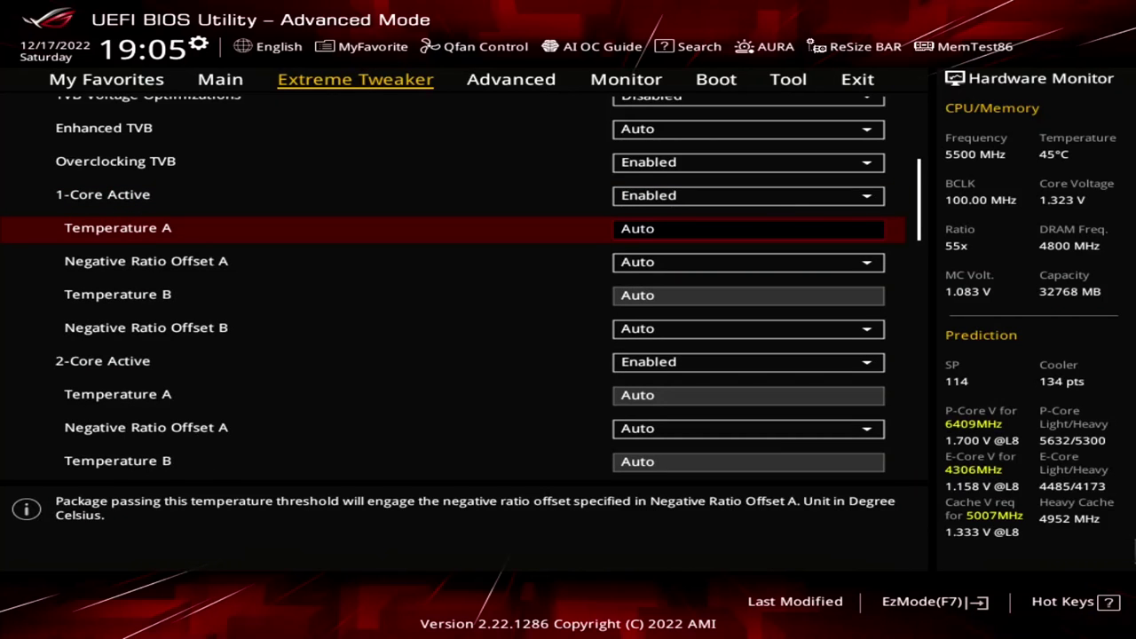
text(65)
key(Down)
key(Return)
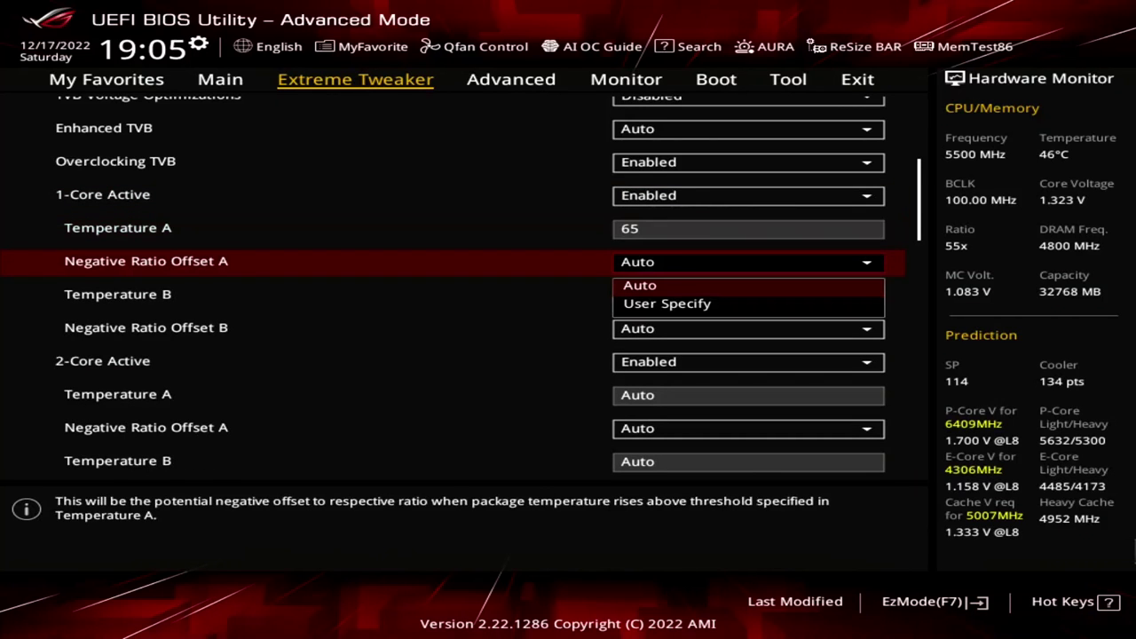
key(Down)
key(Return)
key(Down)
text(1)
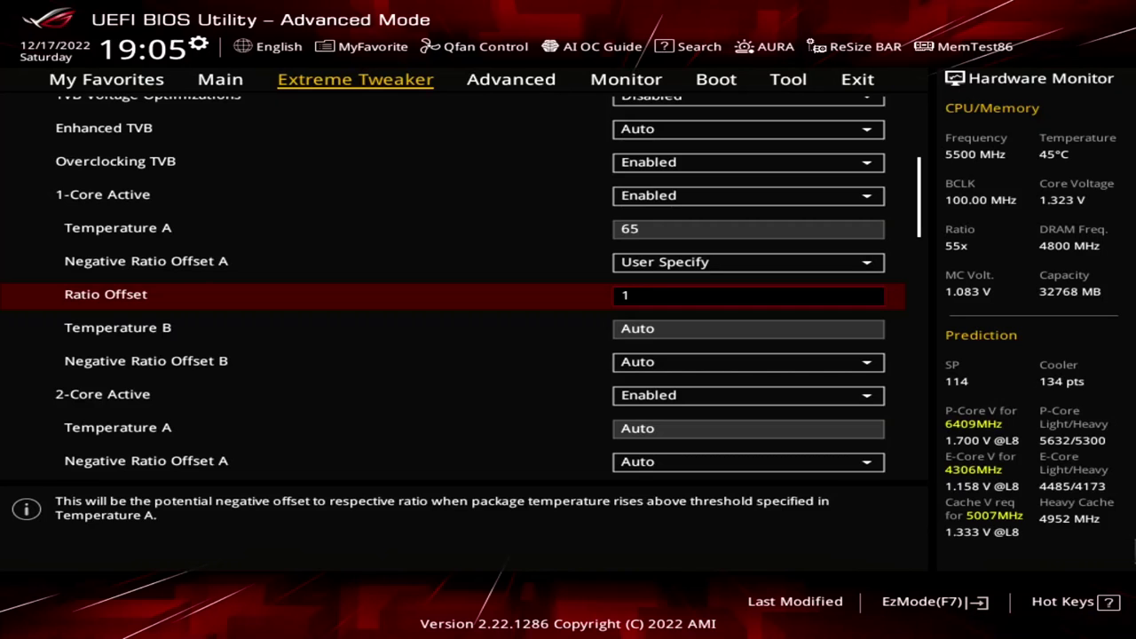
Step: For 1-Core Active, set Temperature B to 80 and Negative Ratio Offset B to User Specify with a Ratio Offset of 1
key(Down)
text(80)
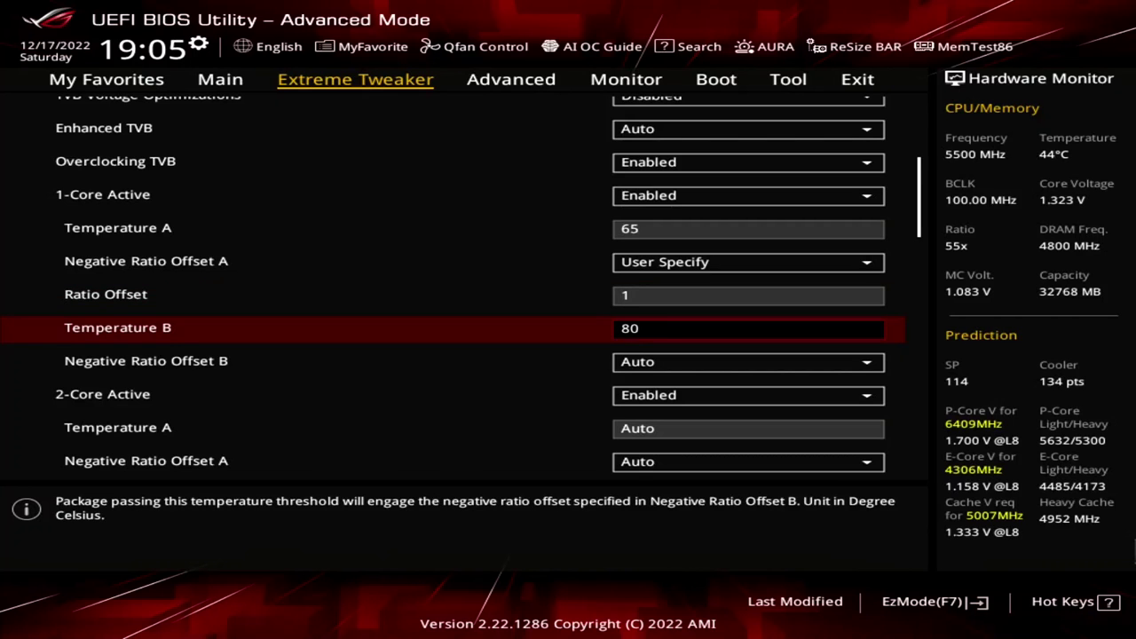
key(Down)
key(Return)
key(Down)
key(Return)
key(Down)
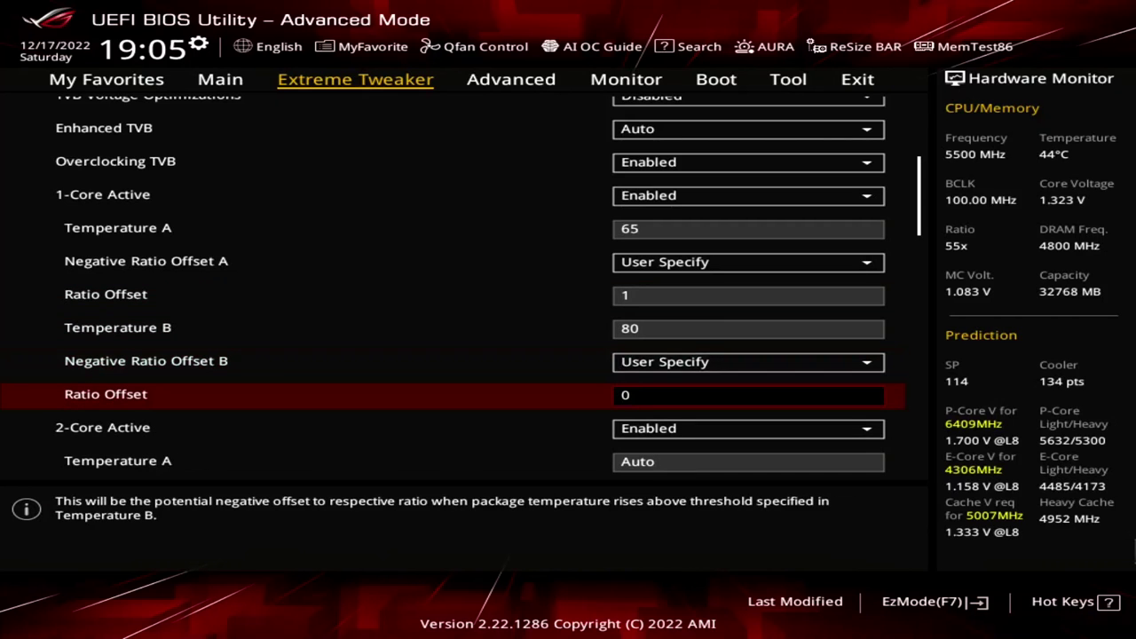
text(1)
Step: For 2-Core Active, set Temperature A to 65 and Negative Ratio Offset A to User Specify with a Ratio Offset of 1
key(Down)
key(Down)
key(Down)
key(Down)
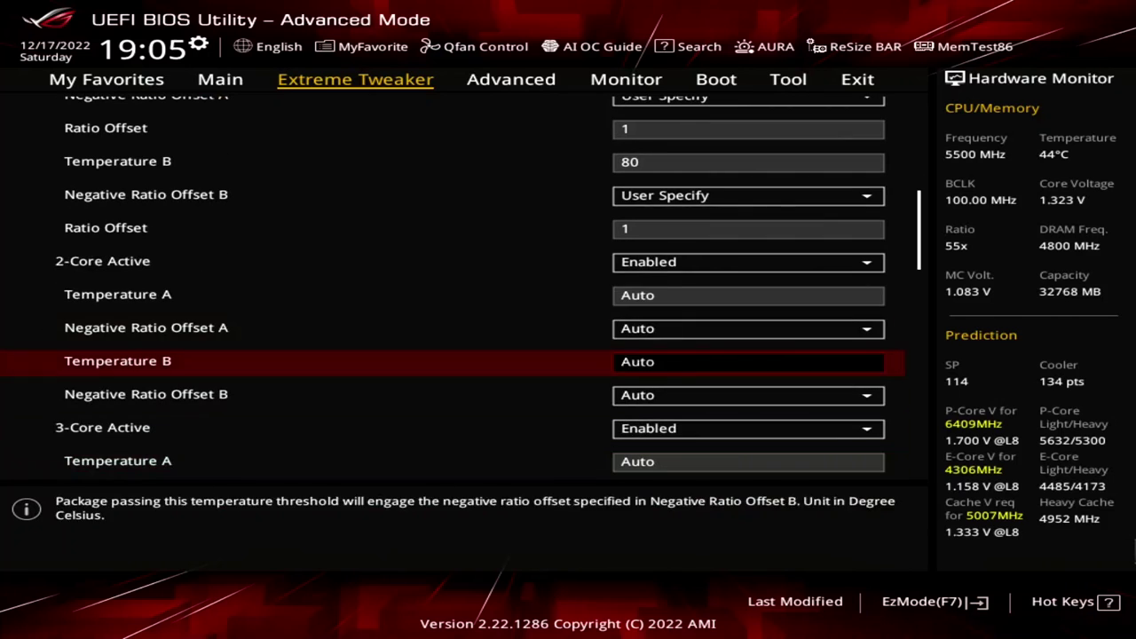
key(Up)
key(Up)
text(65)
key(Down)
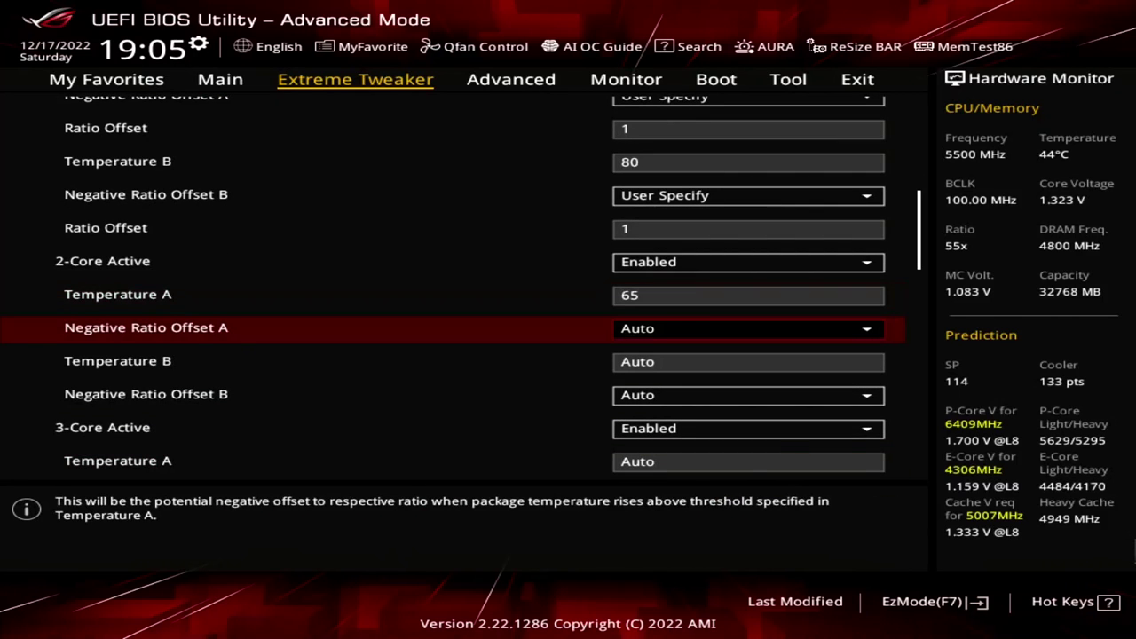
key(Return)
key(Down)
key(Return)
key(Down)
text(1)
Step: For 2-Core Active, set Temperature B to 80 and Negative Ratio Offset B to User Specify with a Ratio Offset of 1
key(Down)
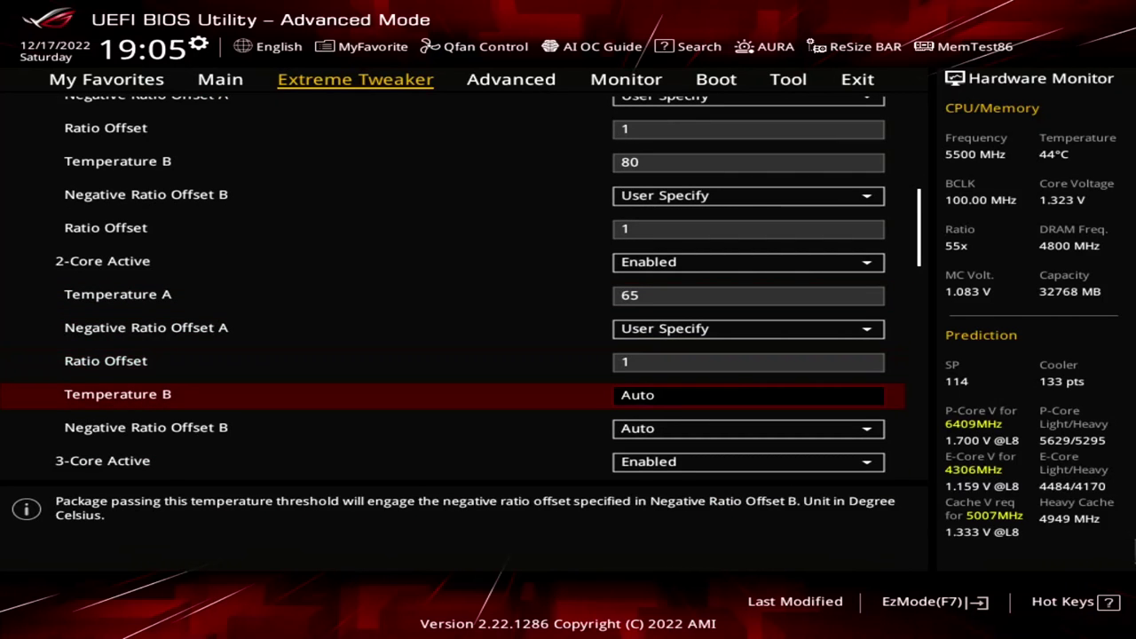
text(80)
key(Down)
key(Return)
key(Down)
key(Return)
key(Down)
text(1)
Step: For 3-Core Active, set Temperature A to 65 and Negative Ratio Offset A to User Specify with a Ratio Offset of 1
key(Down)
key(Down)
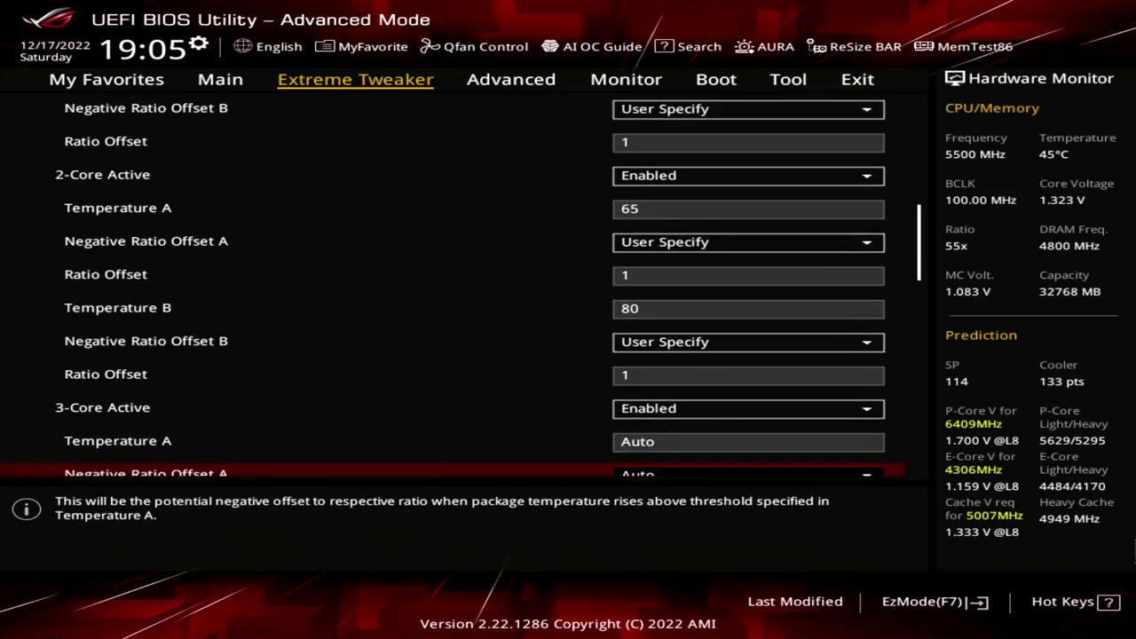
text(65)
key(Down)
key(Return)
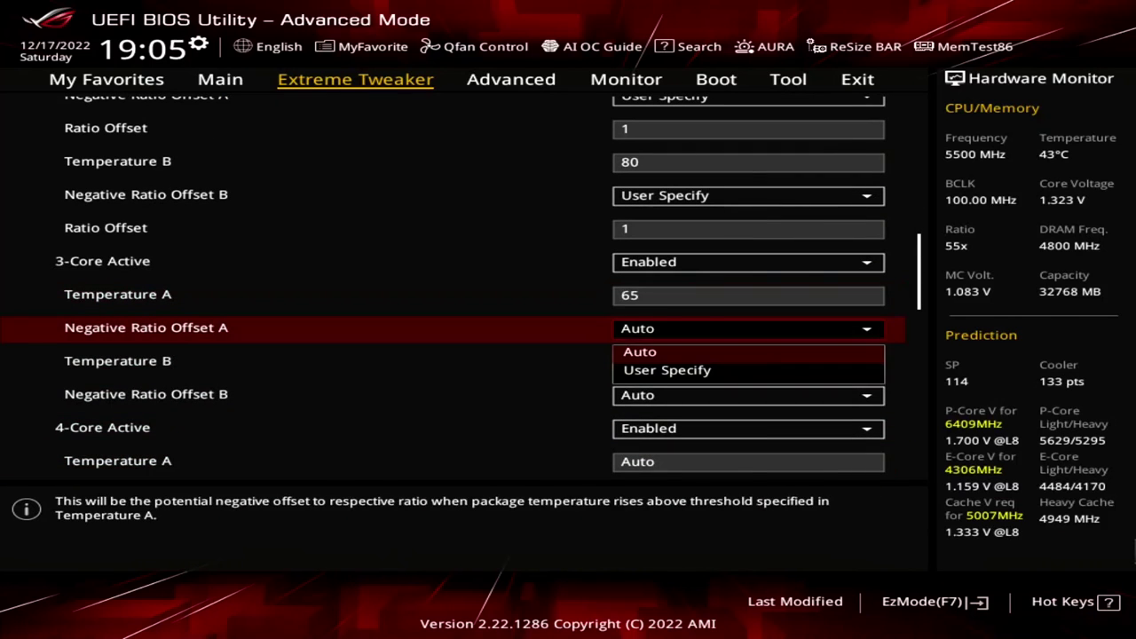
key(Down)
key(Return)
key(Down)
text(1)
Step: For 3-Core Active, set Temperature B to 80 and Negative Ratio Offset B to User Specify with a Ratio Offset of 1
key(Down)
text(80)
key(Down)
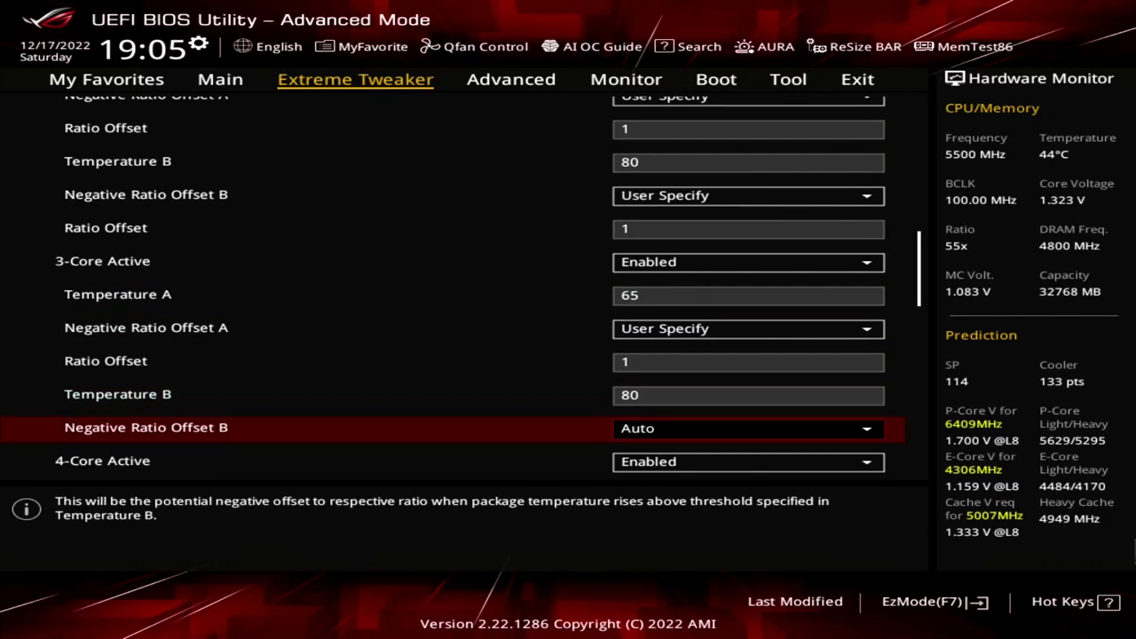
key(Return)
key(Down)
key(Return)
key(Down)
Step: For 4-Core Active, set Temperature A to 65 and Negative Ratio Offset A to User Specify with a Ratio Offset of 1
key(Down)
key(Down)
key(Down)
key(Down)
key(Down)
key(Up)
key(Up)
key(Up)
key(Up)
text(65)
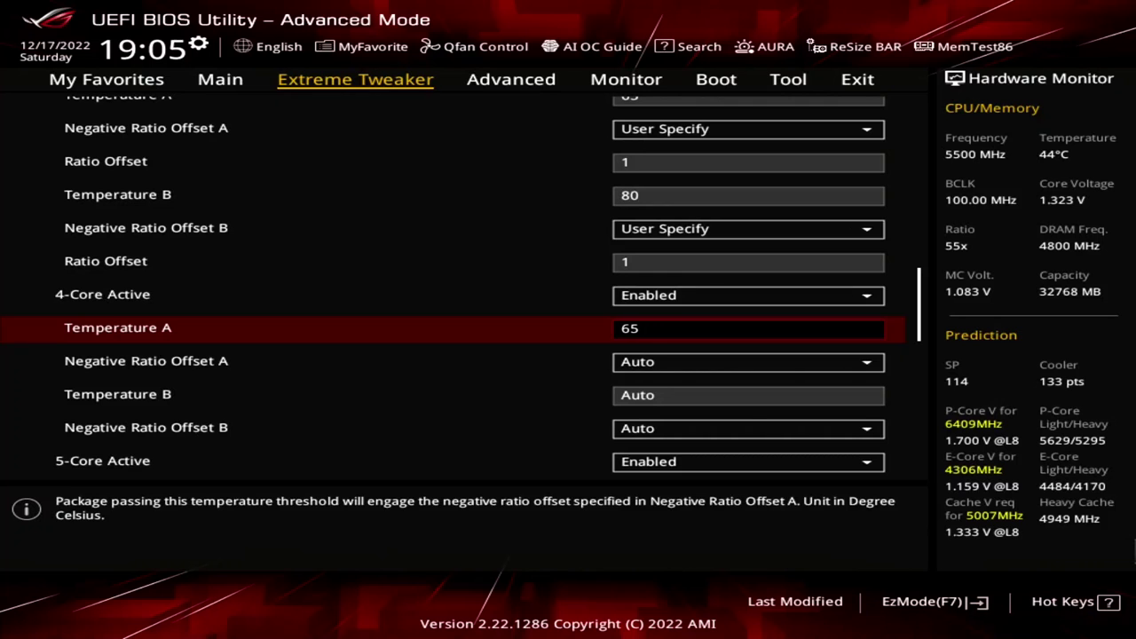
key(Down)
key(Return)
key(Down)
key(Return)
key(Down)
text(1)
Step: For 4-Core Active, set Temperature B to 80 and Negative Ratio Offset B to User Specify with a Ratio Offset of 1
key(Down)
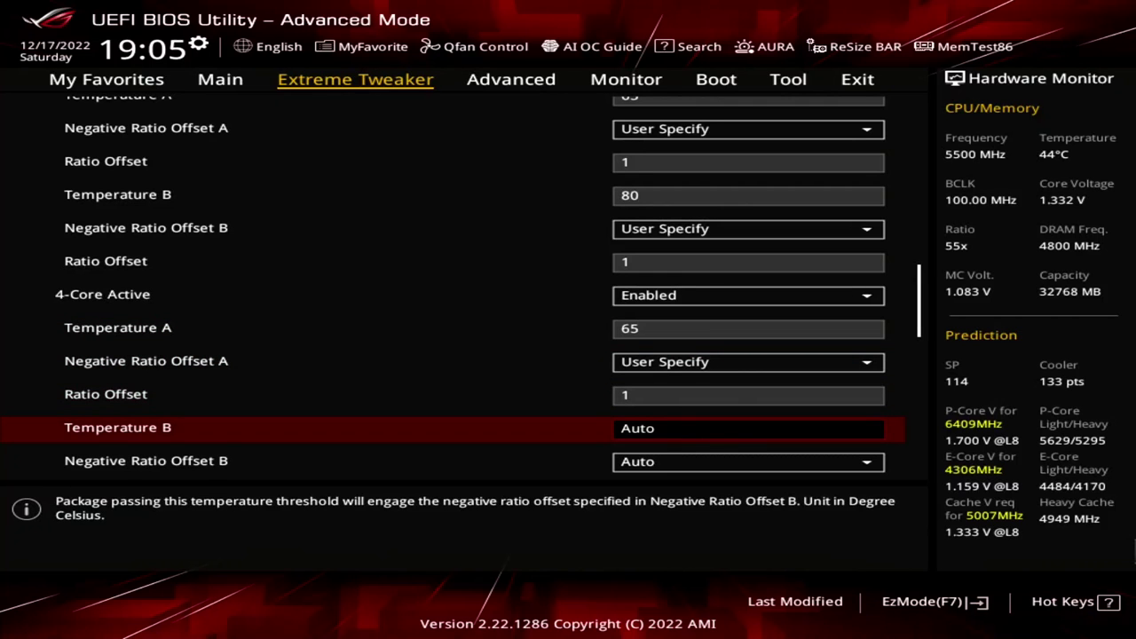
text(80)
key(Down)
key(Return)
key(Down)
key(Return)
key(Down)
Step: For 5-Core Active, set Temperature A to 65 and Negative Ratio Offset A to User Specify with a Ratio Offset of 1
scroll(462, 311, down, 3)
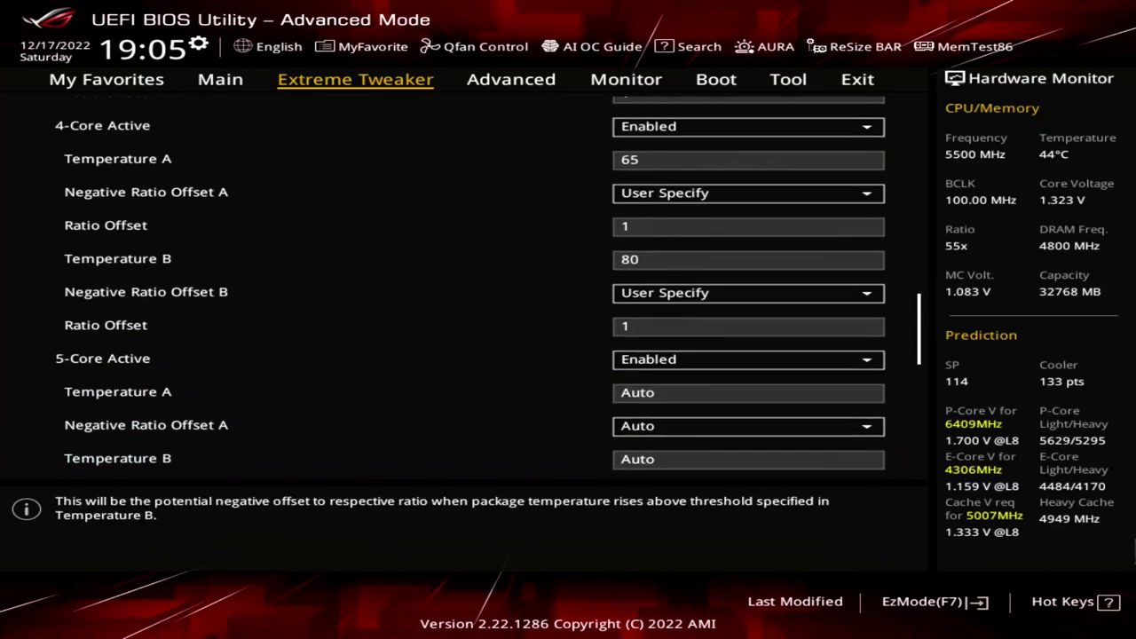
key(Down)
key(Down)
key(Down)
key(Up)
text(65)
key(Down)
key(Return)
key(Down)
key(Return)
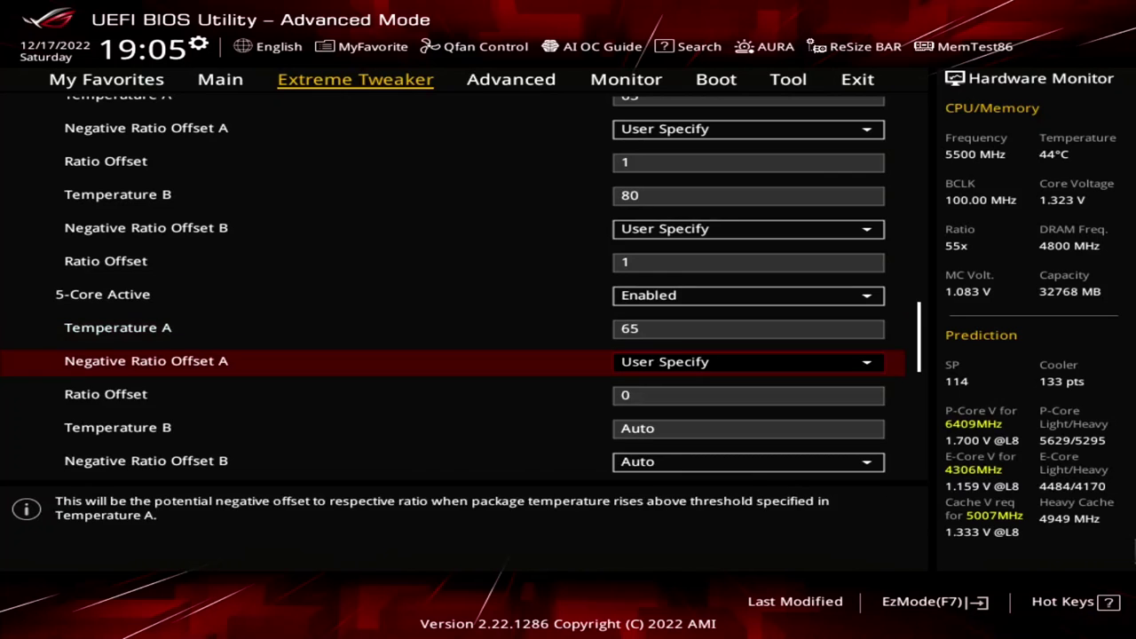
key(Down)
text(1)
Step: For 5-Core Active, set Temperature B to 85 and Negative Ratio Offset B to User Specify with a Ratio Offset of 1
key(Down)
text(85)
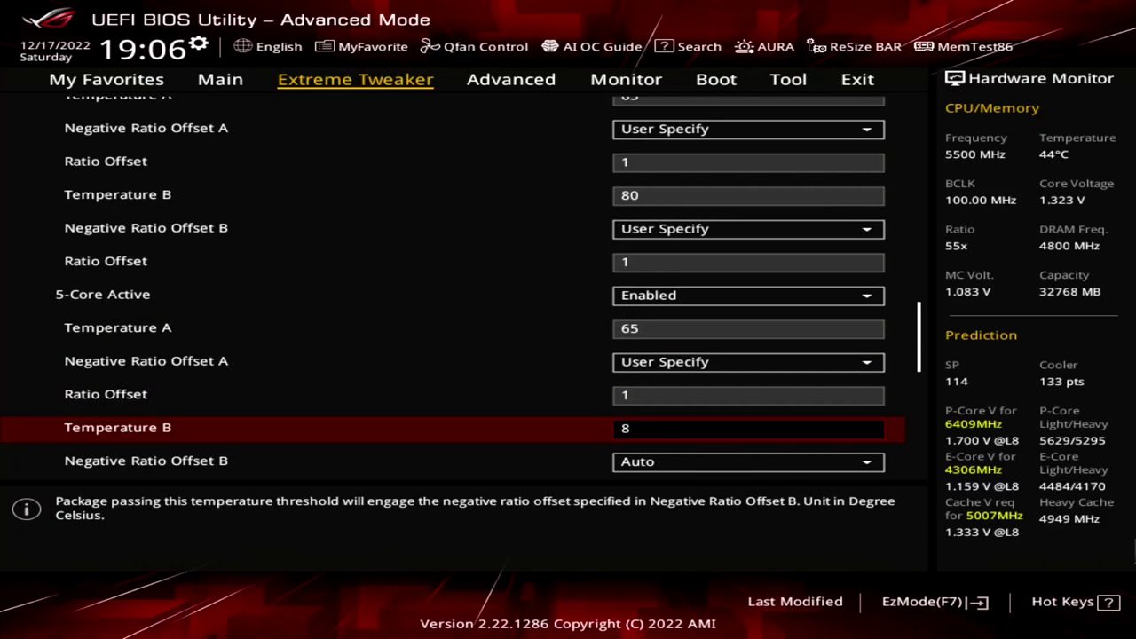
key(Down)
key(Return)
key(Down)
key(Return)
key(Down)
text(1)
Step: For 6-Core Active, set Temperature A to 65 and Negative Ratio Offset A to User Specify with a Ratio Offset of 1
key(Down)
key(Down)
key(Down)
key(Up)
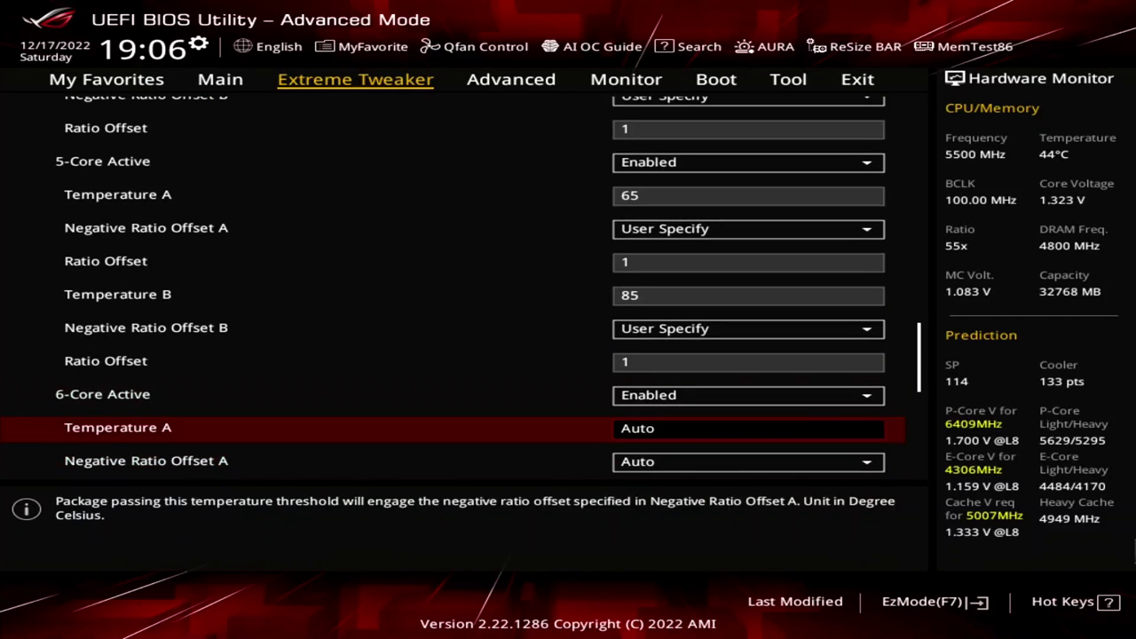
text(65)
key(Down)
key(Return)
key(Down)
key(Return)
key(Down)
text(1)
Step: For 6-Core Active, set Temperature B to 85 and Negative Ratio Offset B to User Specify with a Ratio Offset of 1
key(Down)
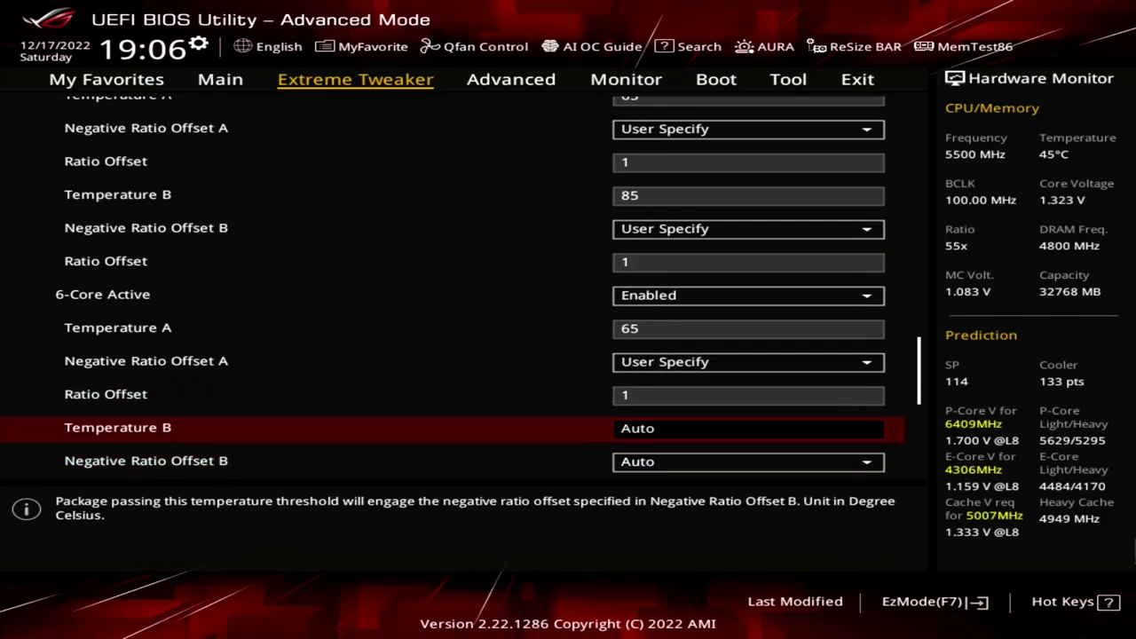
text(1)
key(BackSpace)
text(85)
key(Down)
key(Up)
key(Up)
key(Up)
key(Down)
key(Down)
key(Down)
key(Down)
key(Return)
key(Down)
key(Return)
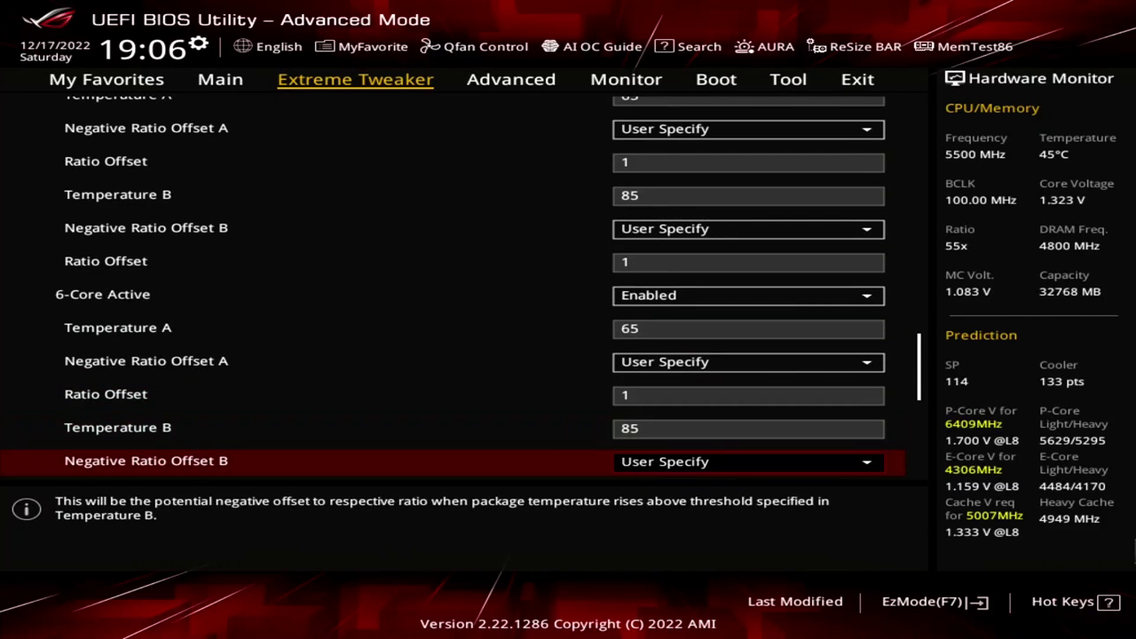
key(Down)
Step: For 7-Core Active, set Temperature A to 65 and Negative Ratio Offset A to User Specify with a Ratio Offset of 2
key(Down)
key(Down)
key(Down)
key(Down)
key(Down)
key(Down)
key(Up)
key(Up)
key(Up)
key(Up)
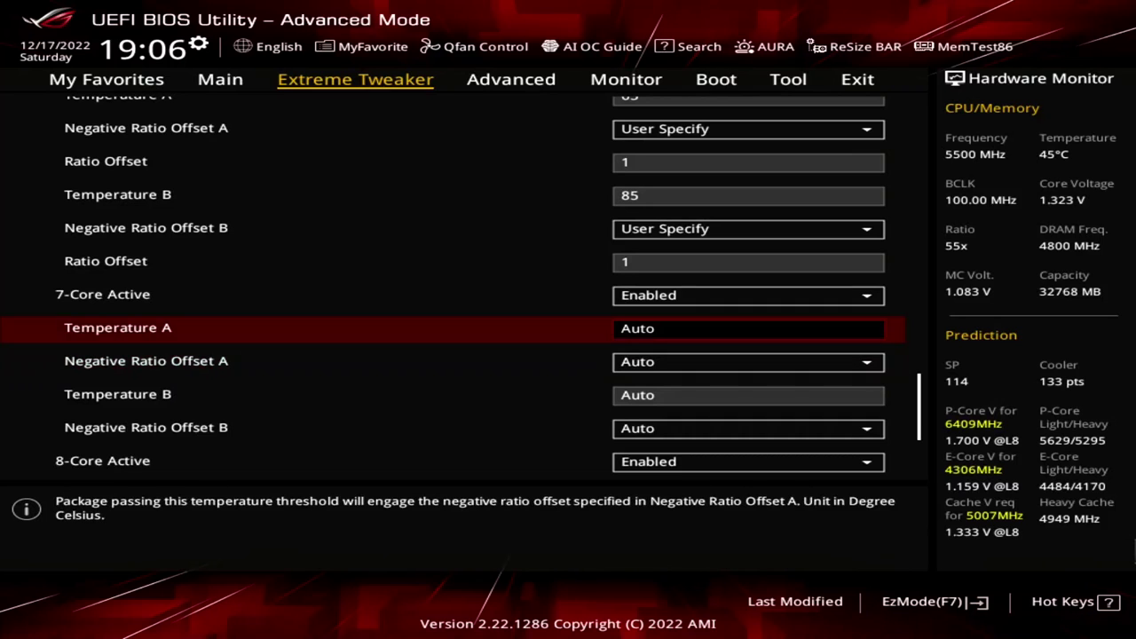
text(65)
key(Down)
key(Return)
key(Down)
key(Return)
key(Down)
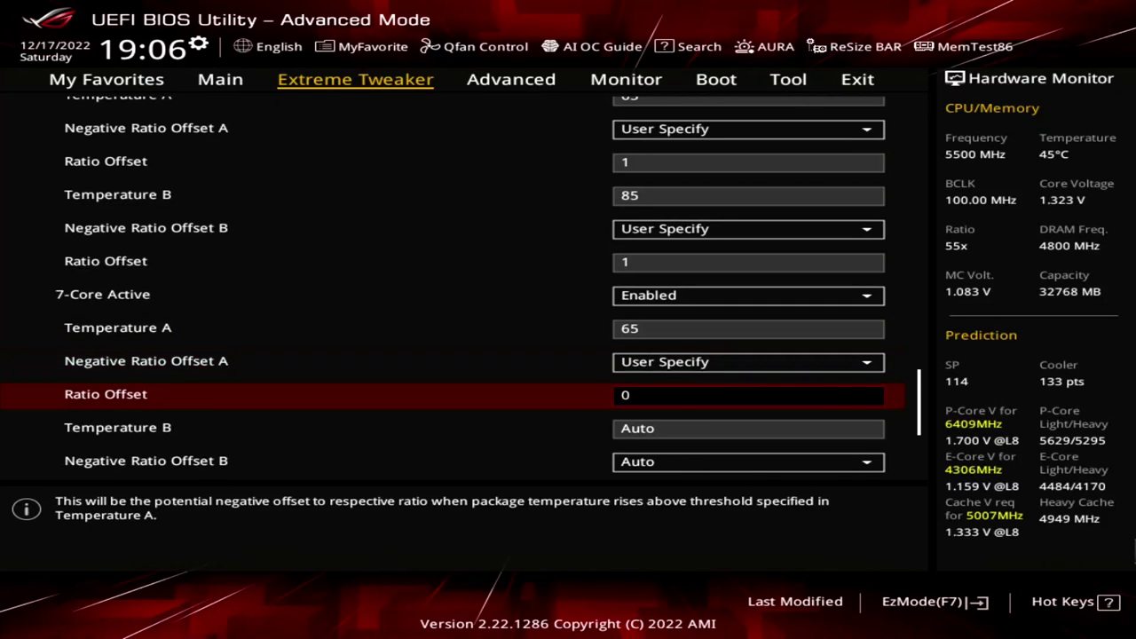
text(2)
Step: For 7-Core Active, set Temperature B to 90 and Negative Ratio Offset B to User Specify with a Ratio Offset of 1
key(Down)
text(90)
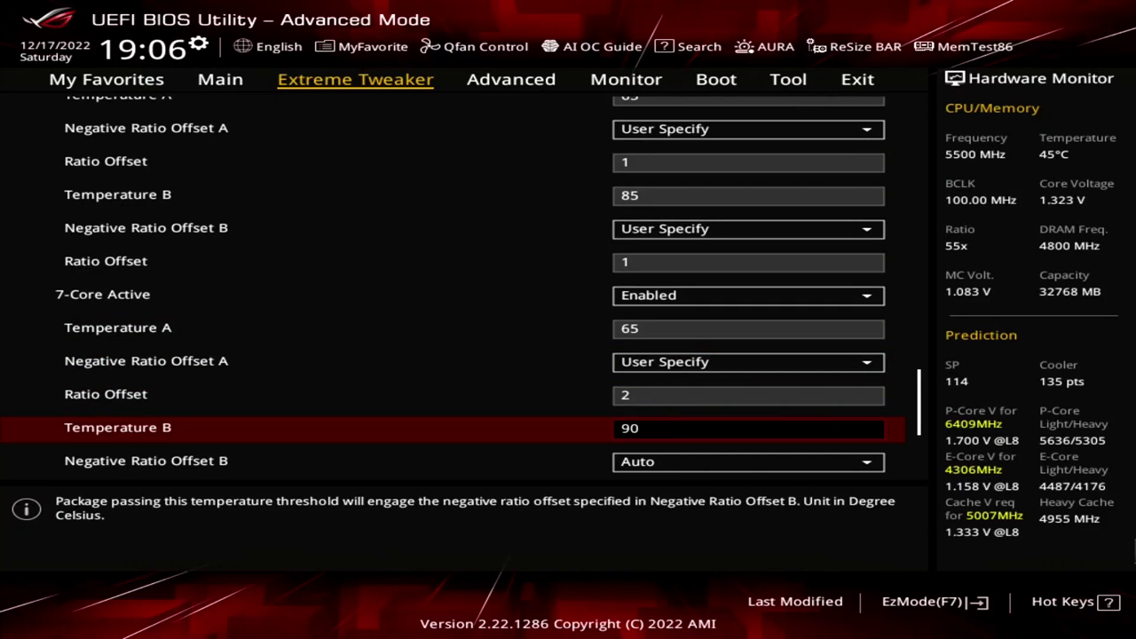
key(Down)
key(Return)
key(Down)
key(Return)
key(Down)
text(1)
Step: For 8-Core Active, set Temperature A to 65 and Negative Ratio Offset A to User Specify with a Ratio Offset of 2
key(Down)
key(Down)
key(Down)
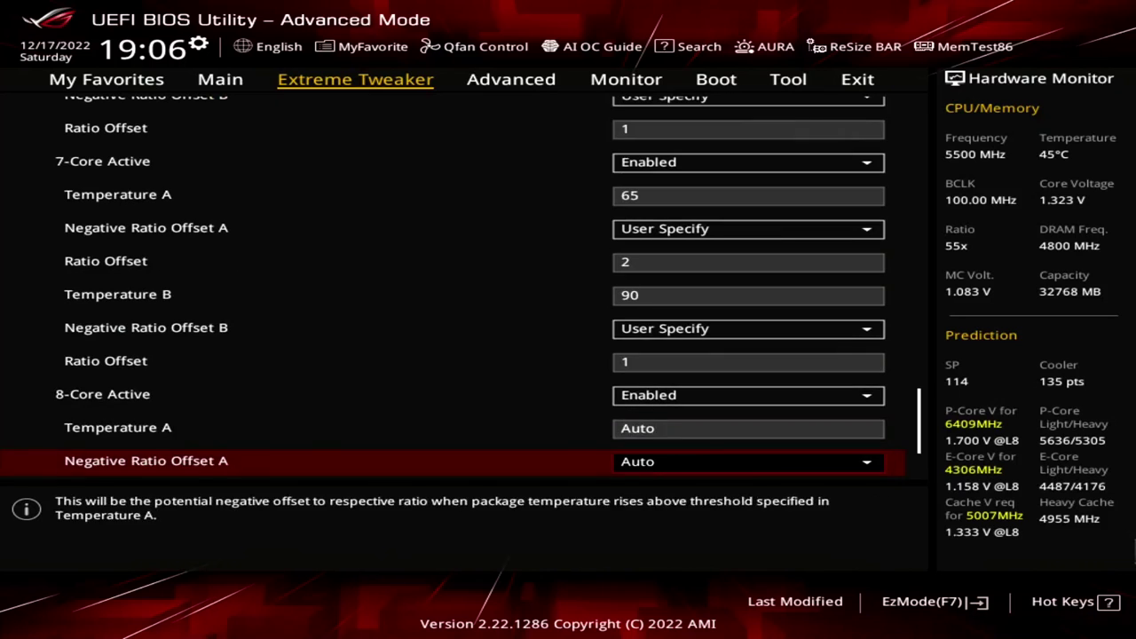
key(Up)
text(65)
key(Down)
key(Return)
key(Down)
key(Return)
key(Down)
text(2)
key(Down)
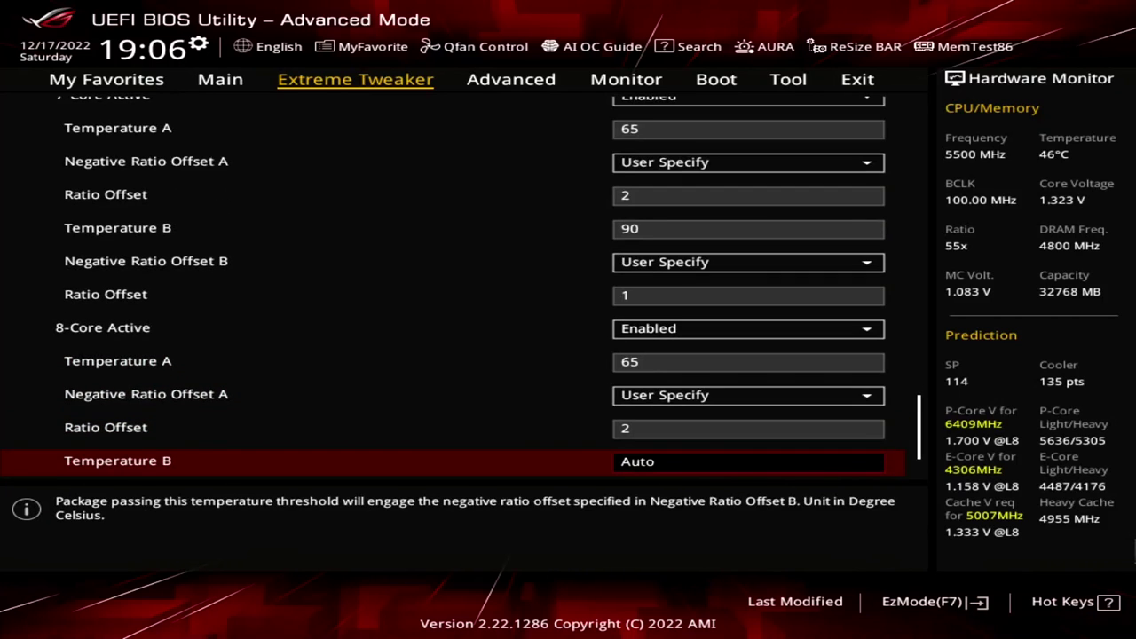
Step: For 8-Core Active, change Temperature A to 1
text(1)
key(Up)
key(Up)
key(Up)
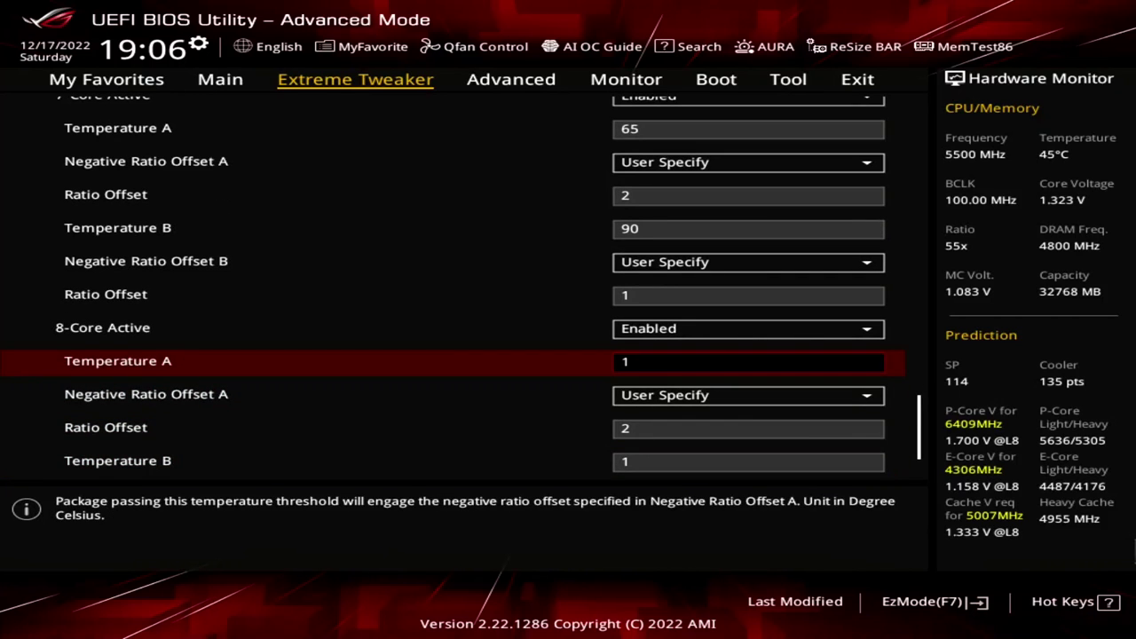
Step: For 8-Core Active, set Temperature B to 90 and Negative Ratio Offset B to User Specify with a Ratio Offset of 1
key(Down)
key(Down)
key(Down)
text(90)
key(Down)
key(Return)
key(Down)
key(Return)
key(Down)
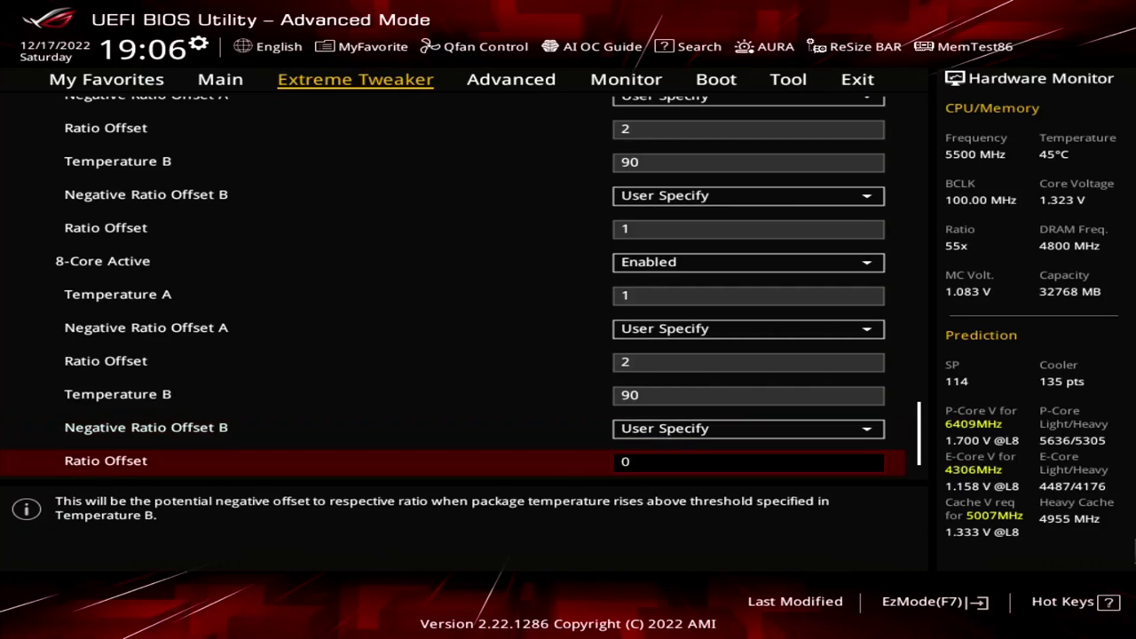
text(1)
key(Down)
key(Escape)
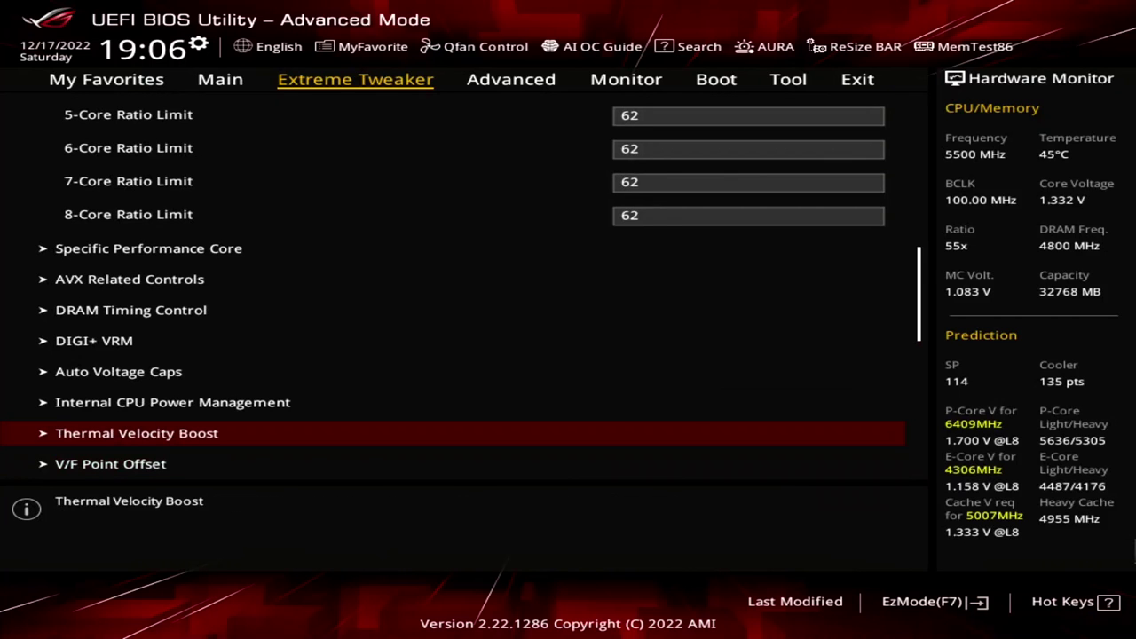
Step: In the V/F Point Offset settings, set Offset Mode Sign 6 to - and V/F Point 6 Offset to 0.1
key(Down)
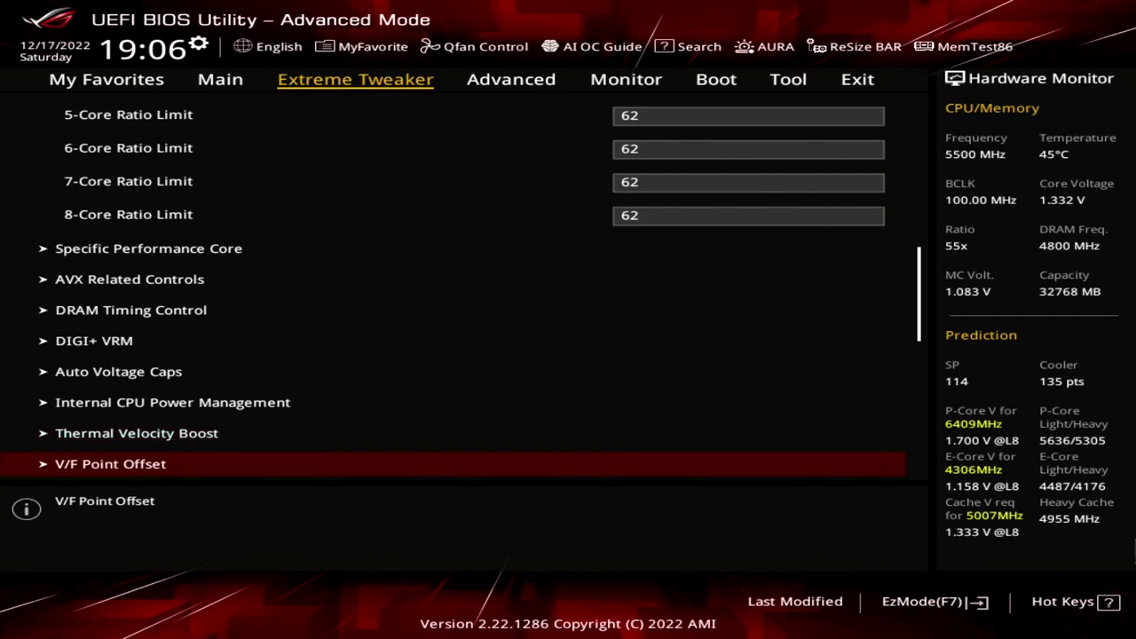
key(Return)
key(Down)
key(Down)
key(Down)
key(Down)
key(Down)
key(Down)
key(Down)
key(Down)
key(Down)
key(Down)
key(Down)
key(Down)
key(Down)
key(Down)
key(Down)
key(Down)
key(Down)
key(Down)
key(Down)
key(Down)
key(Down)
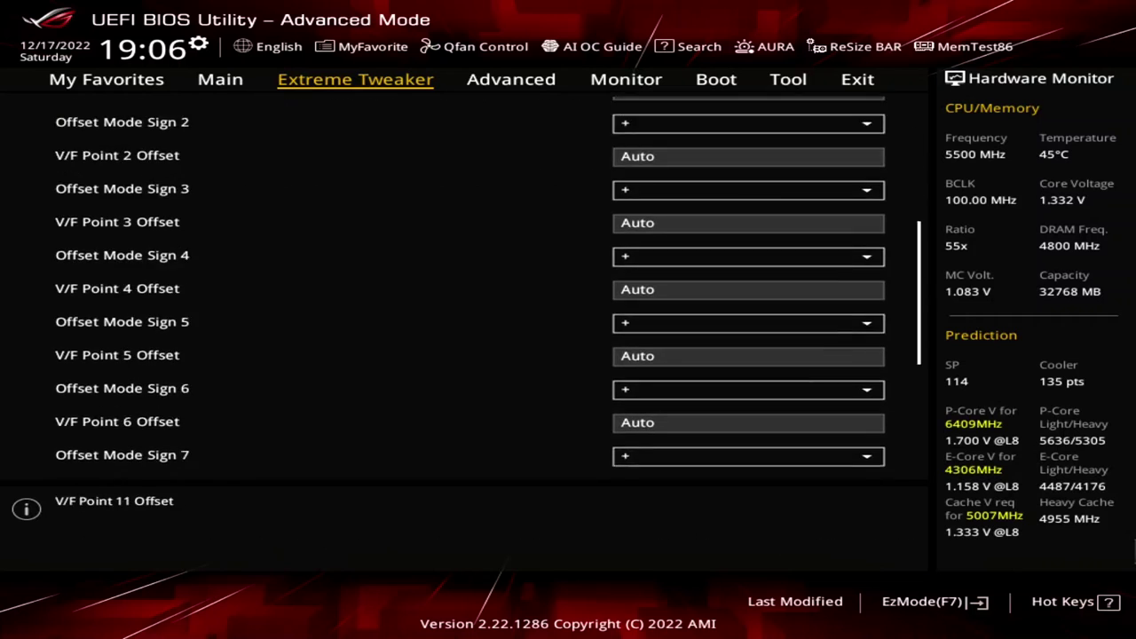
key(Up)
key(Up)
key(Up)
key(Up)
key(Up)
key(Up)
key(Up)
key(Up)
key(Up)
key(Up)
key(Up)
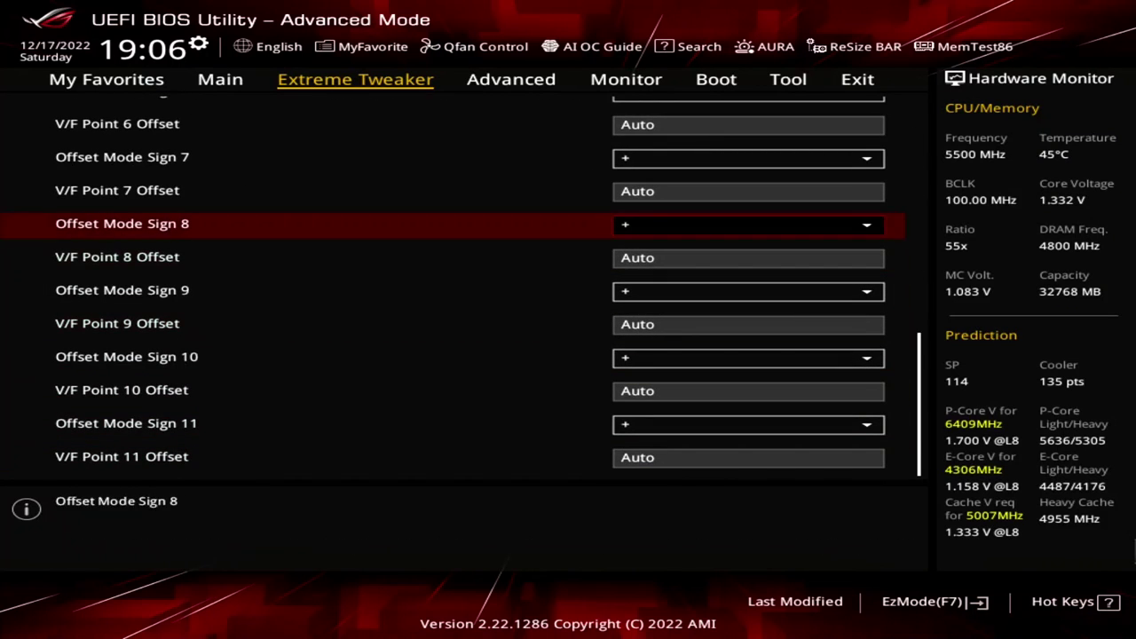
key(minus)
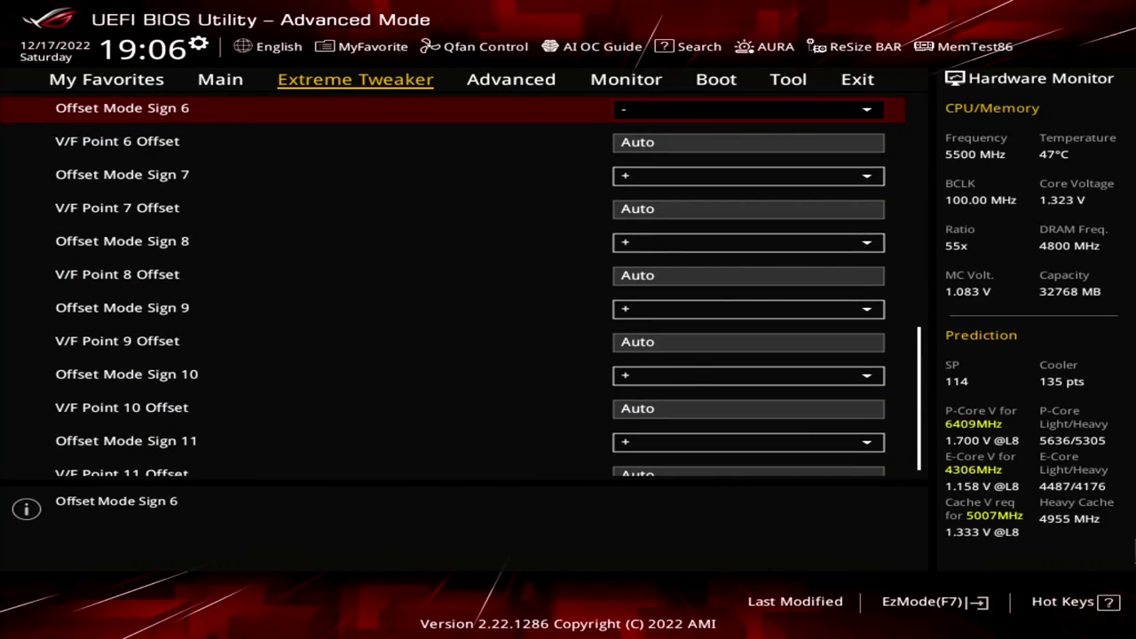
key(Down)
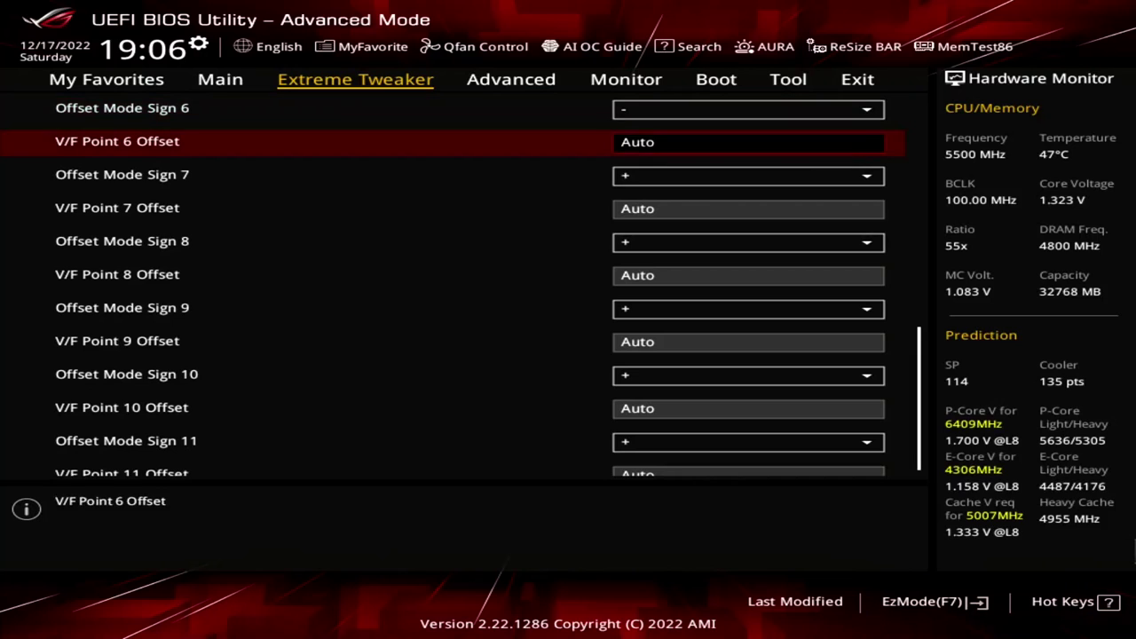
text(0.1)
Step: Set Offset Mode Sign 7 to - and V/F Point 7 Offset to 0.135
key(Down)
key(minus)
key(Down)
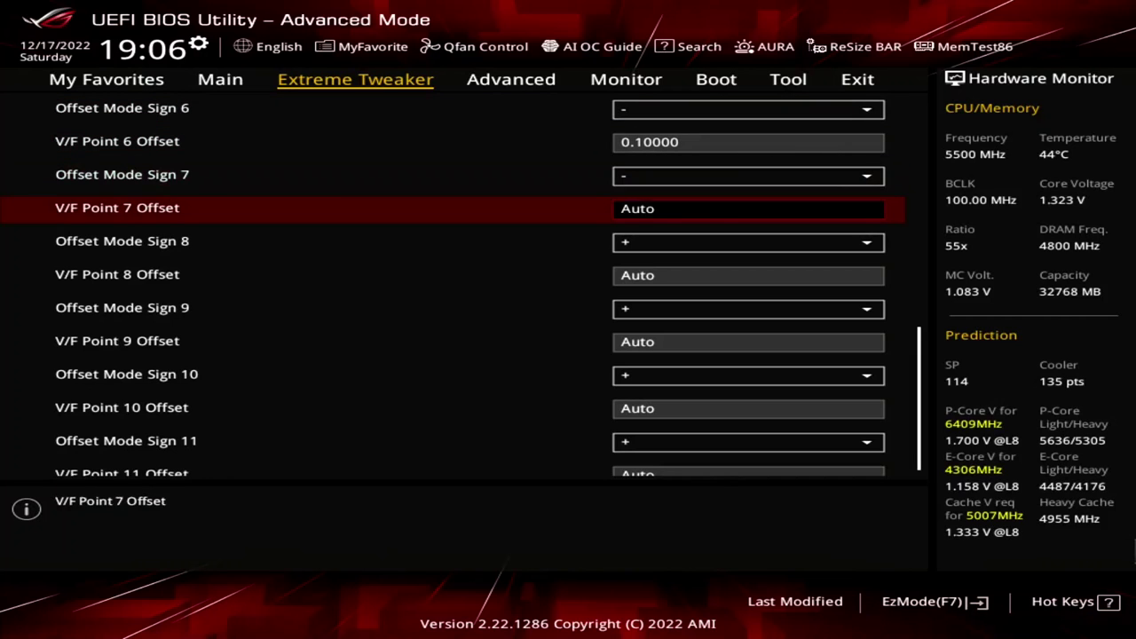
text(0.135)
key(Down)
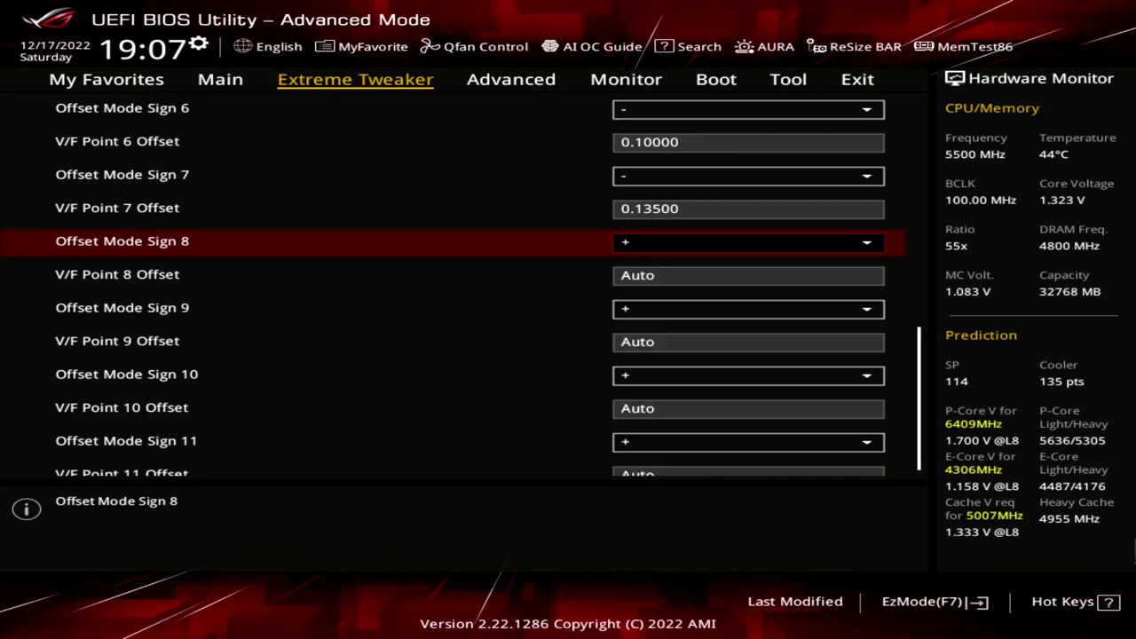
Step: Set Offset Mode Signs 8, 9 and 10 to - and the V/F Point 8, 9 and 10 Offsets to 0.15 each
key(minus)
key(Down)
text(0.15)
key(Down)
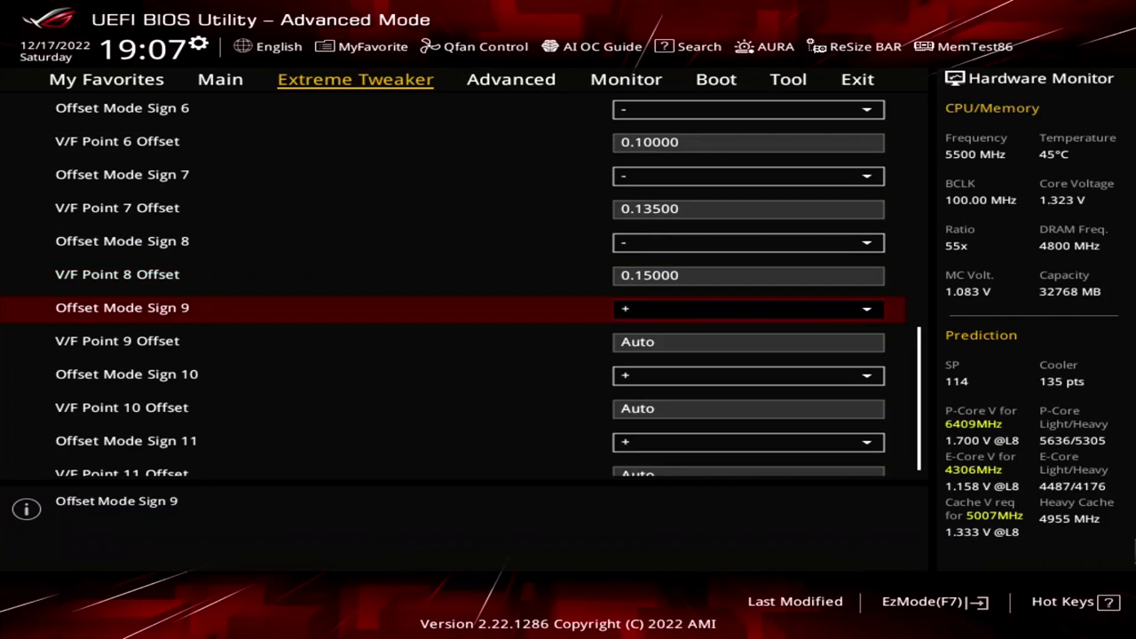
key(minus)
key(Down)
text(0.15)
key(Down)
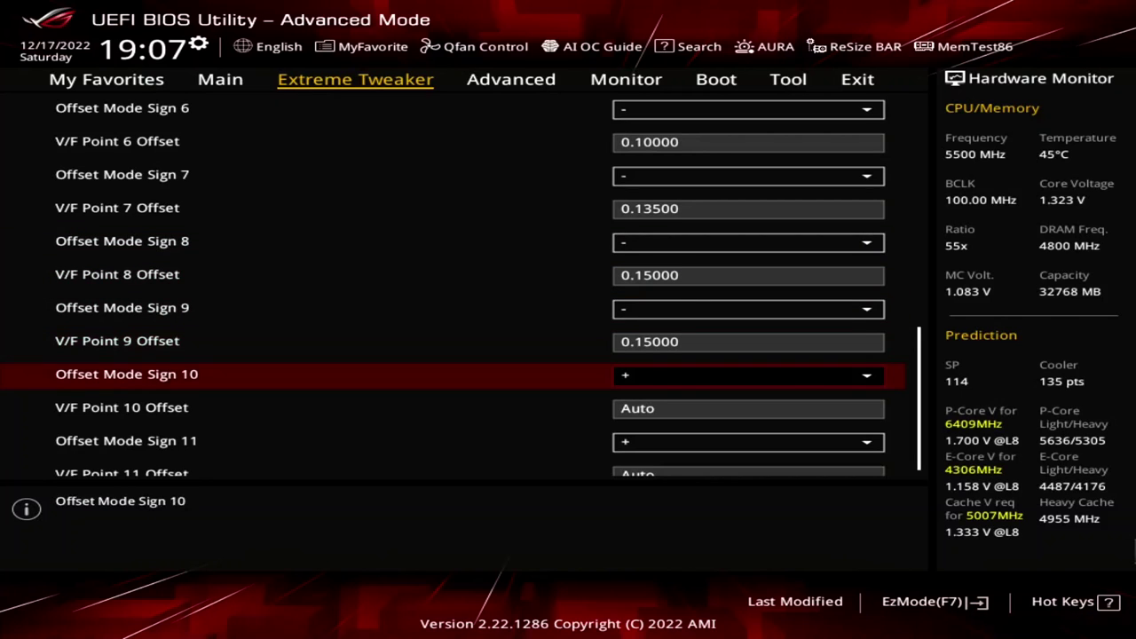
key(minus)
key(Down)
text(0.15)
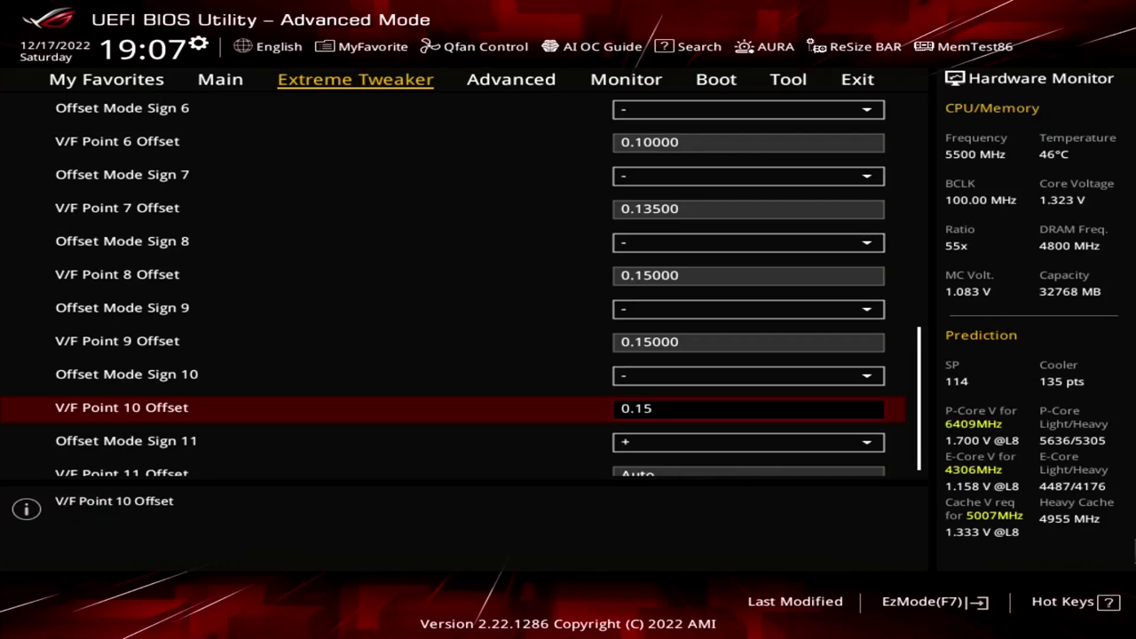
key(Escape)
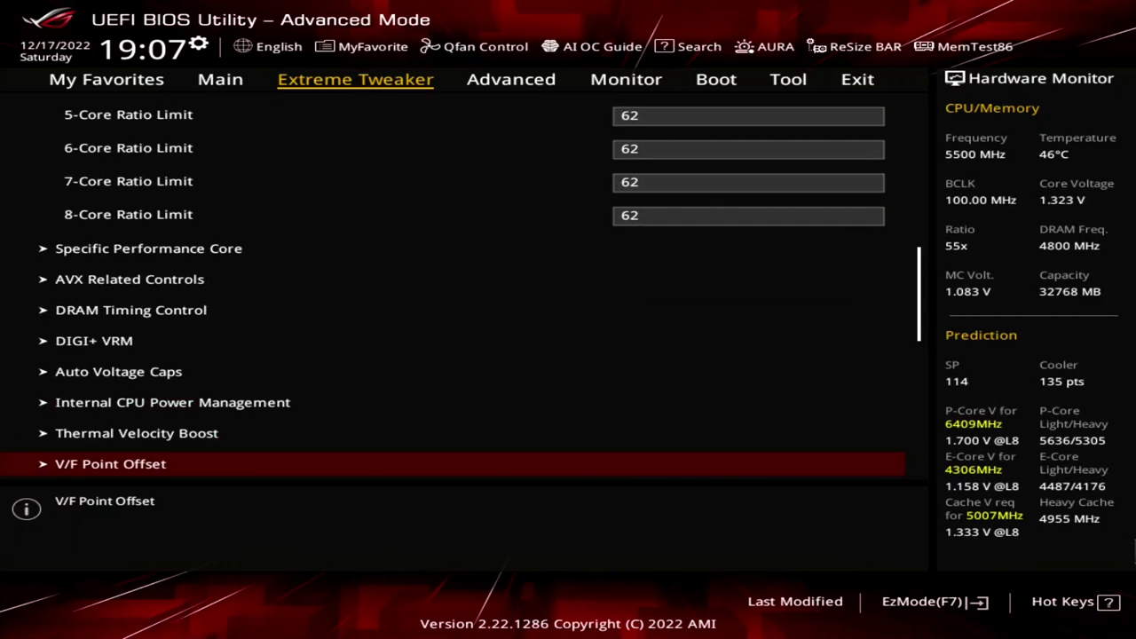
Step: Set Global Core SVID Voltage to Adaptive Mode with an Additional Turbo Mode CPU Core Voltage of 1.5 V
key(Down)
key(Down)
key(Down)
key(Down)
key(Down)
key(Down)
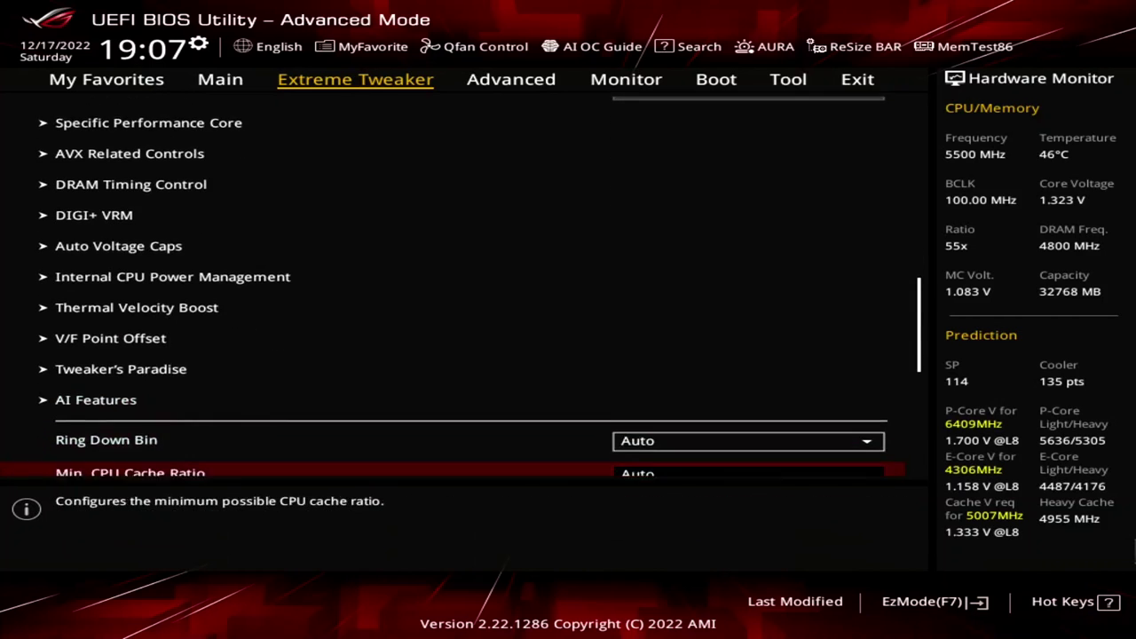
key(Down)
key(Down)
key(Down)
key(Down)
key(Down)
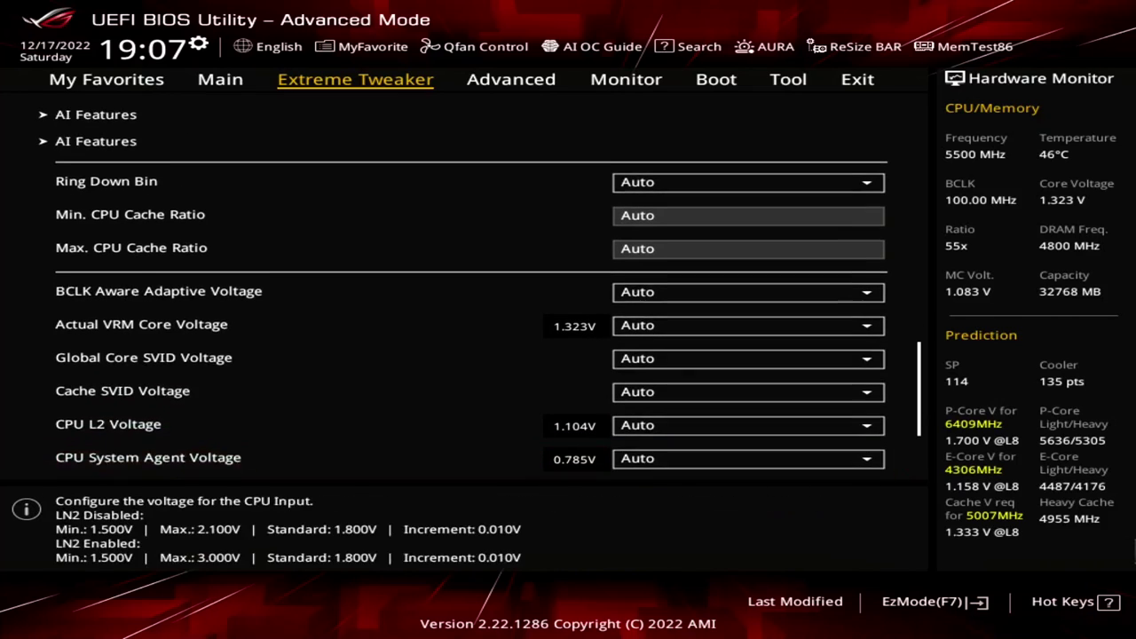
key(Up)
key(Up)
key(Up)
key(Return)
key(Down)
key(Down)
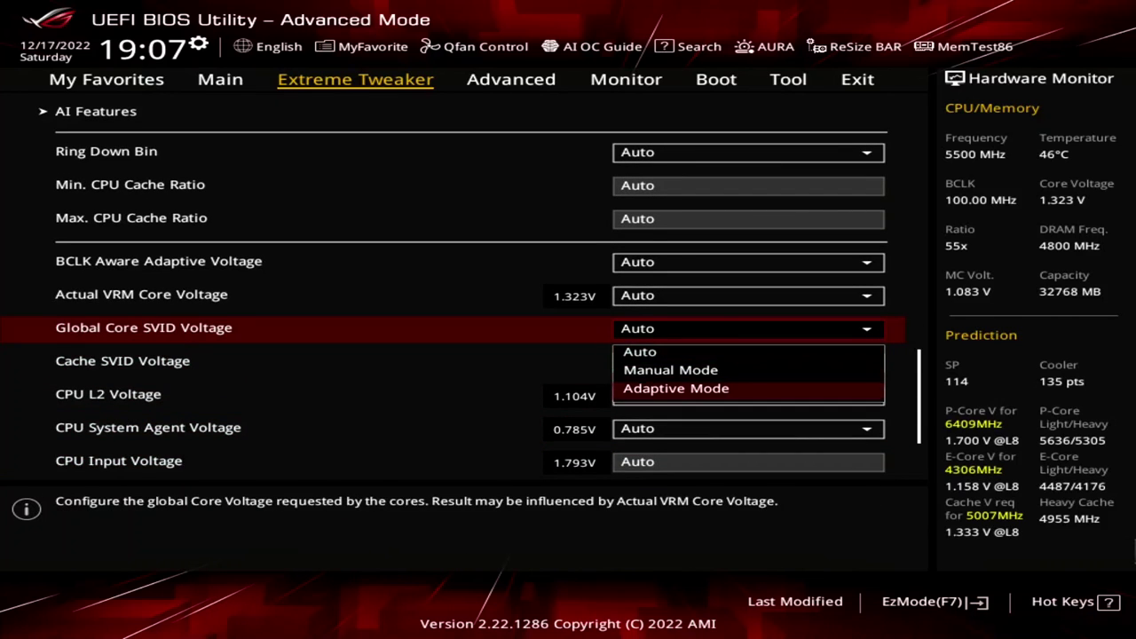
key(Return)
key(Down)
key(Down)
text(1.5)
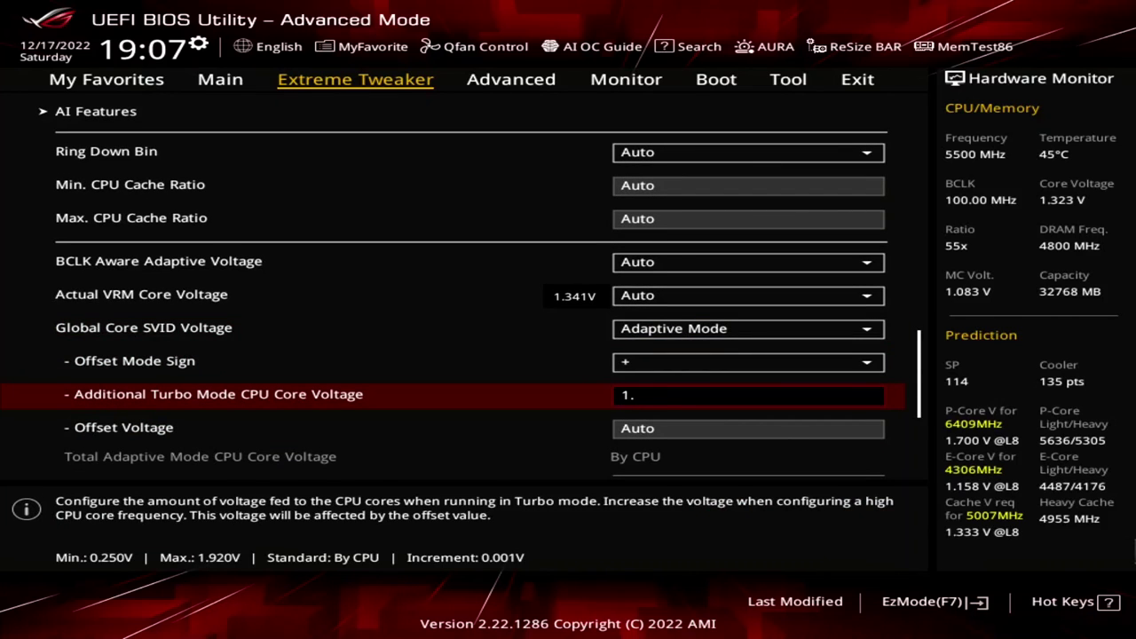
key(Return)
Step: Set High DRAM Voltage Mode to Enabled
key(Down)
key(Down)
key(Down)
key(Down)
key(Down)
key(Down)
key(Down)
key(Down)
key(Down)
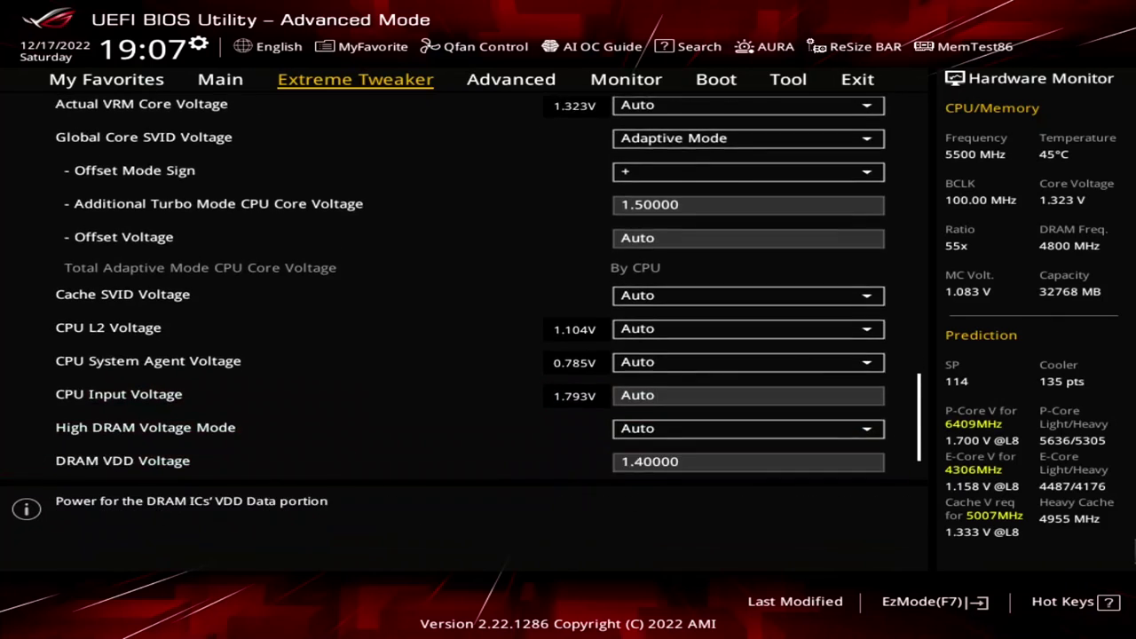
key(Up)
key(Up)
key(Return)
key(Down)
key(Down)
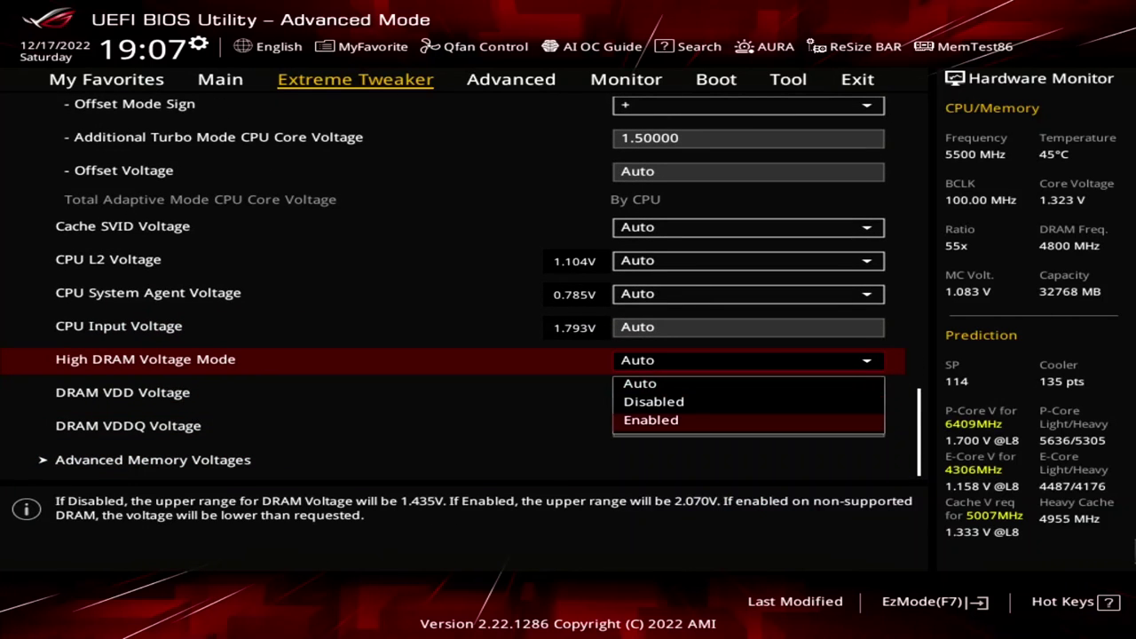
key(Return)
Step: Set DRAM VDD Voltage and DRAM VDDQ Voltage to 1.45 V each, and save the BIOS changes
key(Down)
text(1.45)
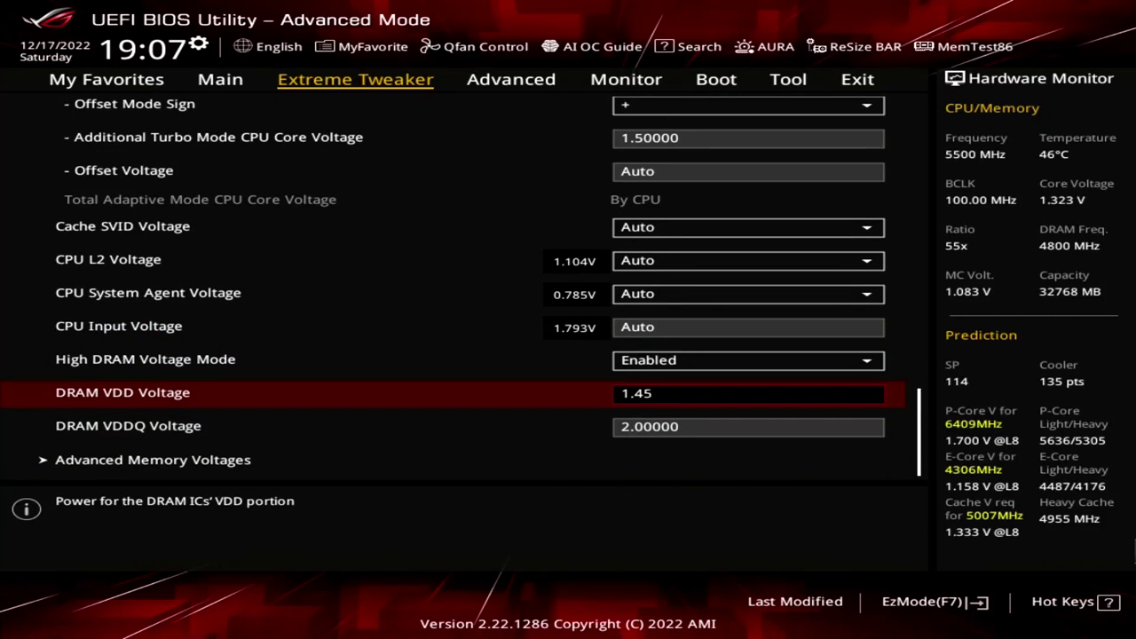
key(Return)
key(Down)
text(1.45)
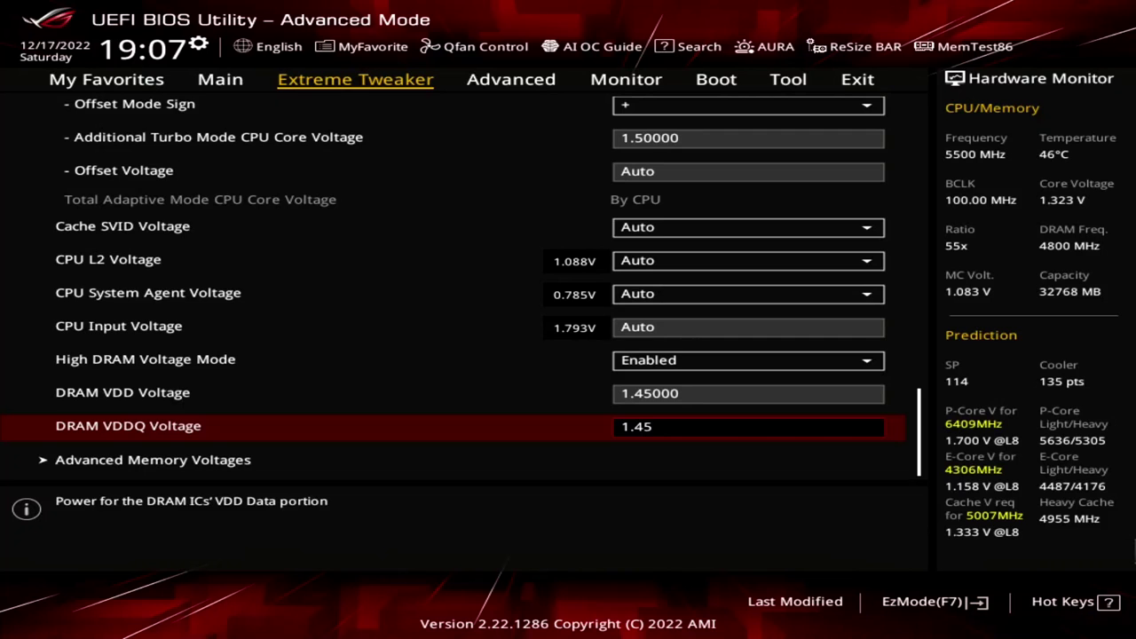
key(Return)
key(F10)
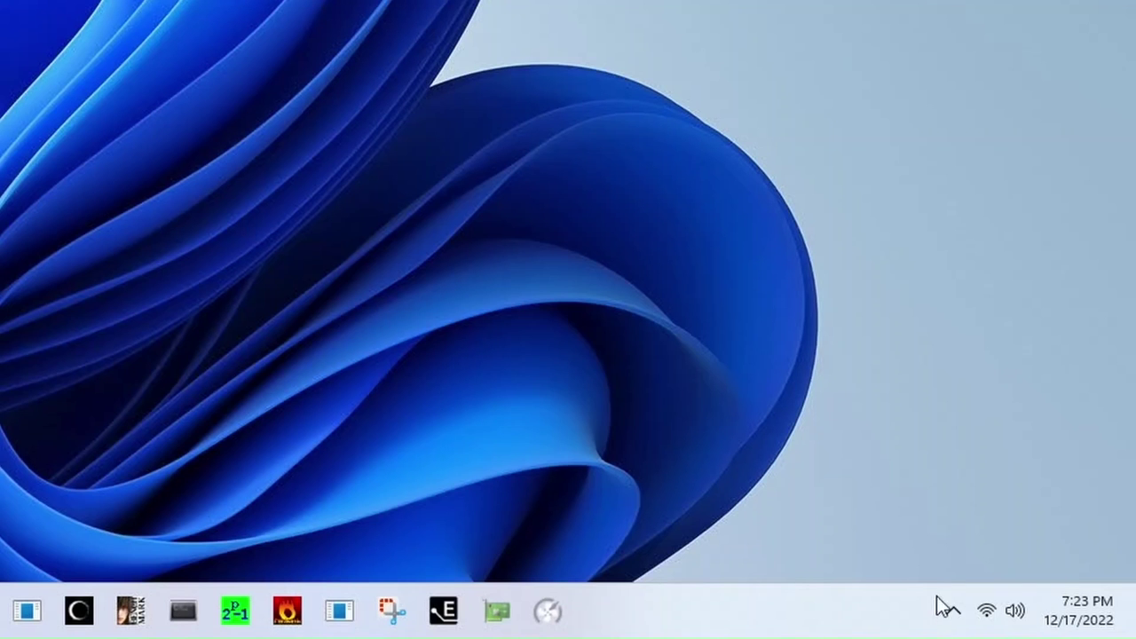
Step: In Windows, switch the Intel Cryo Cooling Technology mode to Cryo
click(953, 611)
right_click(907, 458)
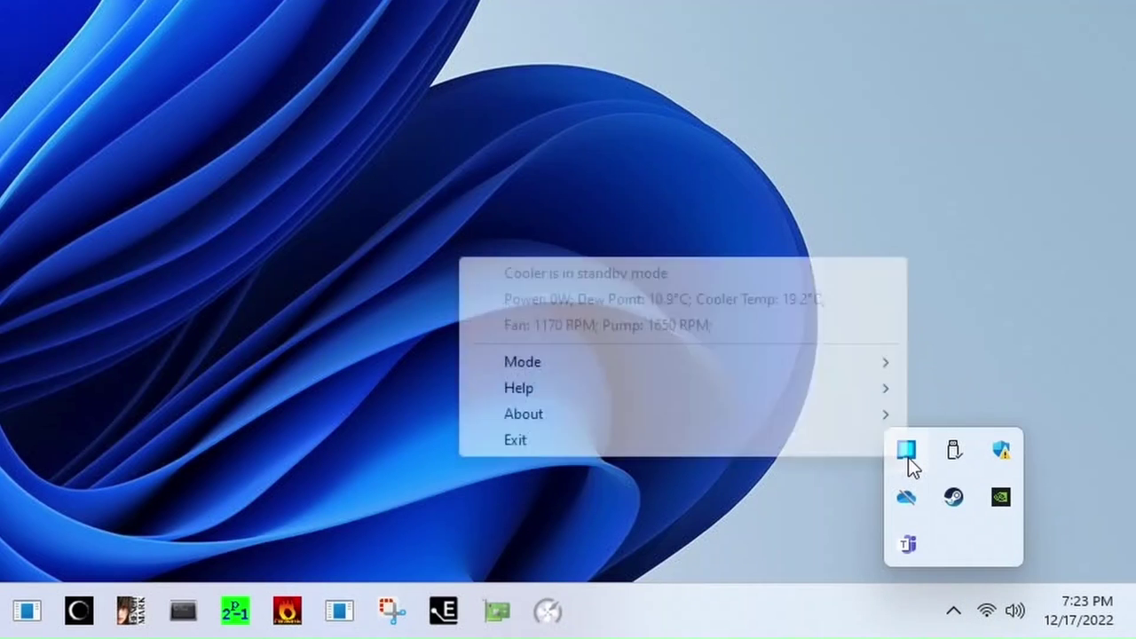
mouse_move(865, 366)
click(939, 390)
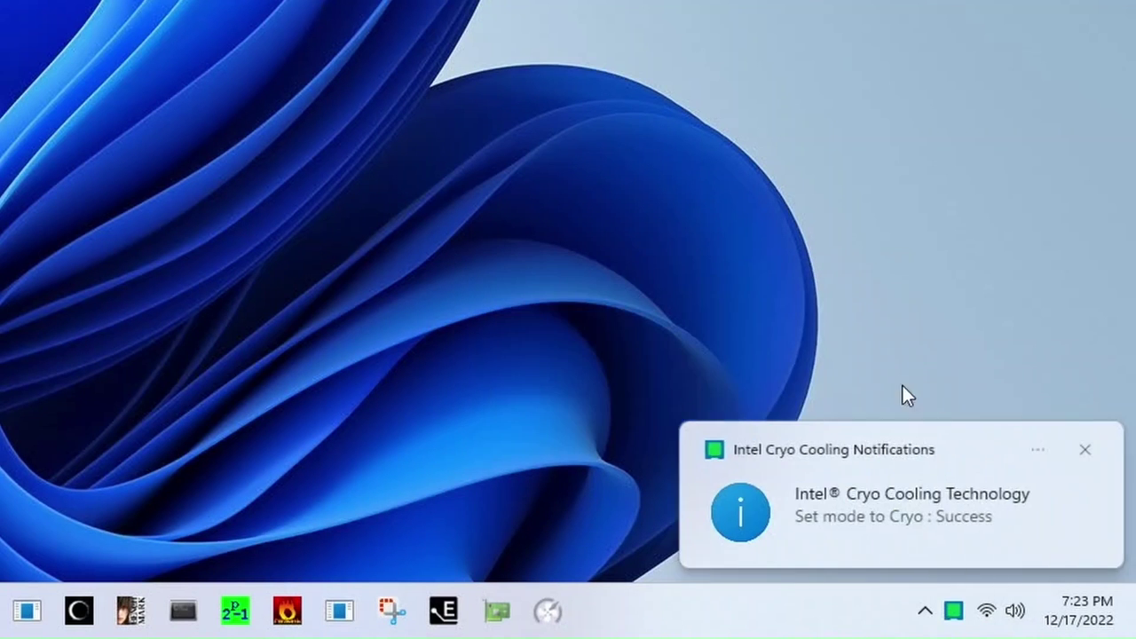
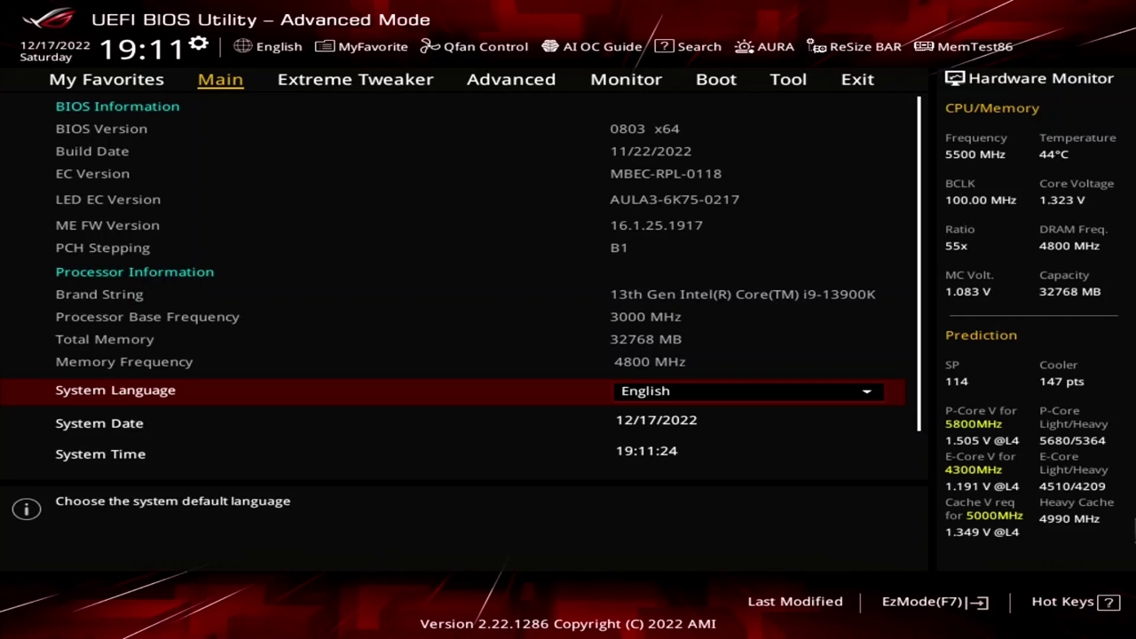
Step: Reduce the number of Active Efficient Cores in the advanced CPU configuration to the lowest option
key(Right)
key(Right)
key(Down)
key(Return)
key(Down)
key(Down)
key(Down)
key(Down)
key(Down)
key(Down)
key(Down)
key(Down)
key(Down)
key(Down)
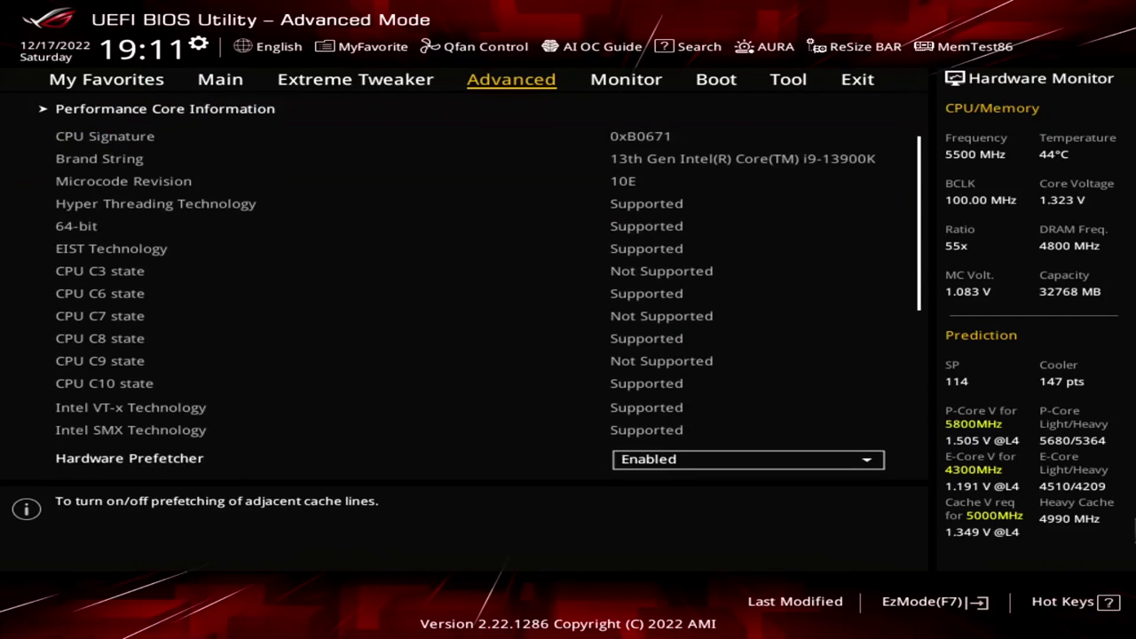
key(Up)
key(Up)
key(Return)
key(Down)
key(Down)
key(Down)
key(Down)
key(Down)
key(Down)
key(Down)
key(Down)
key(Down)
key(Down)
key(Down)
key(Down)
key(Down)
key(Down)
key(Down)
key(Down)
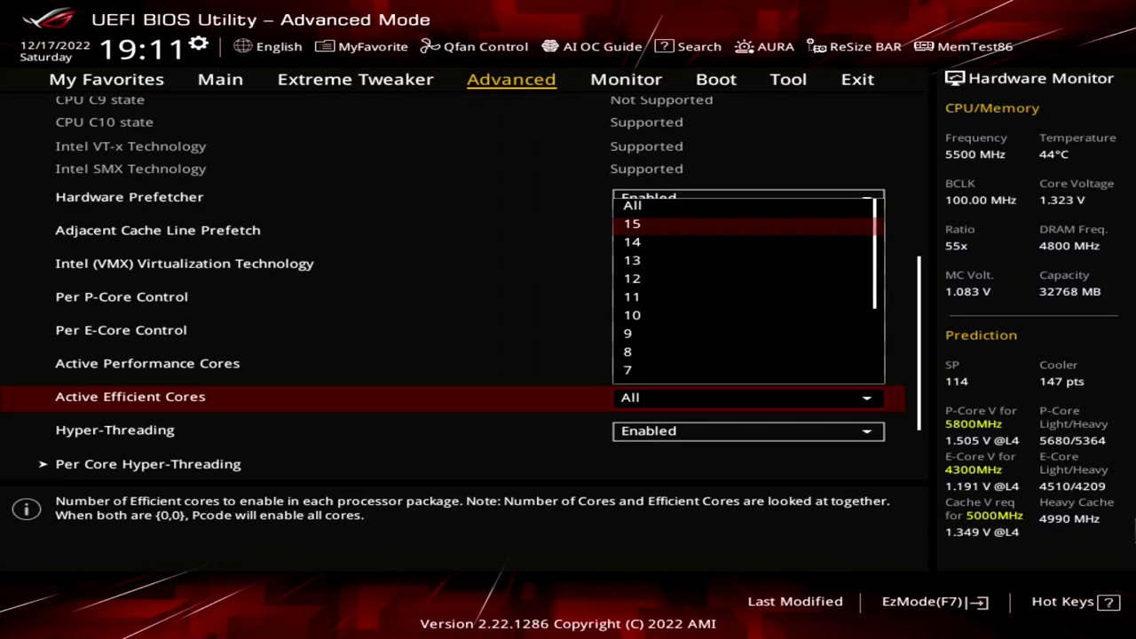
key(Return)
Step: Set Ai Overclock Tuner to XMP II in the Extreme Tweaker settings and BCLK Frequency to 100.15
key(Left)
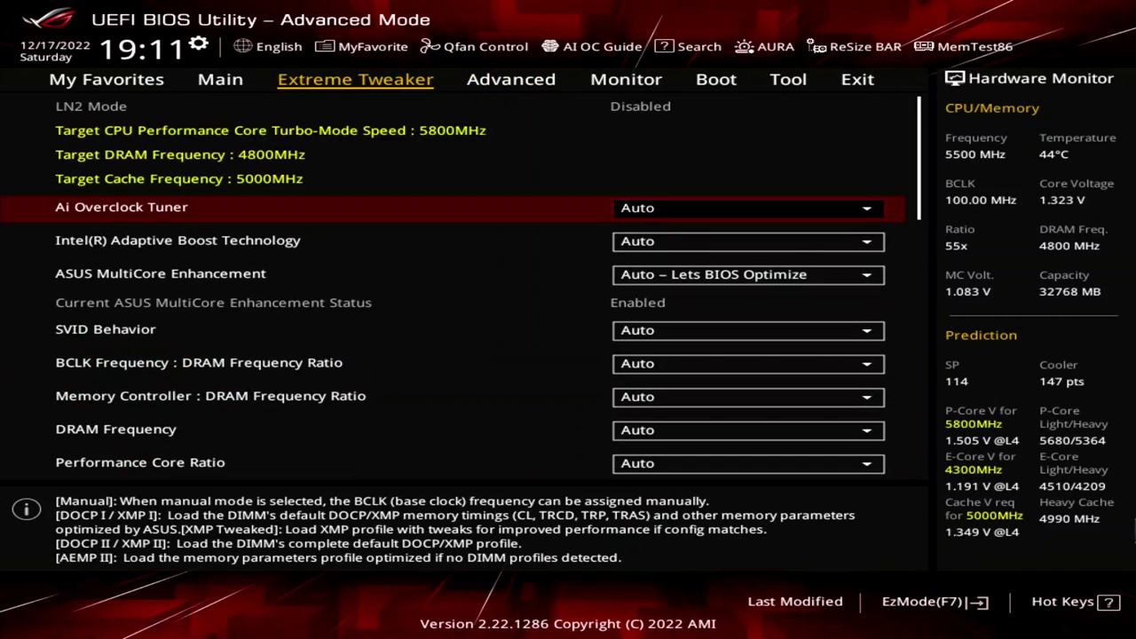
key(Return)
key(Down)
key(Down)
key(Down)
key(Return)
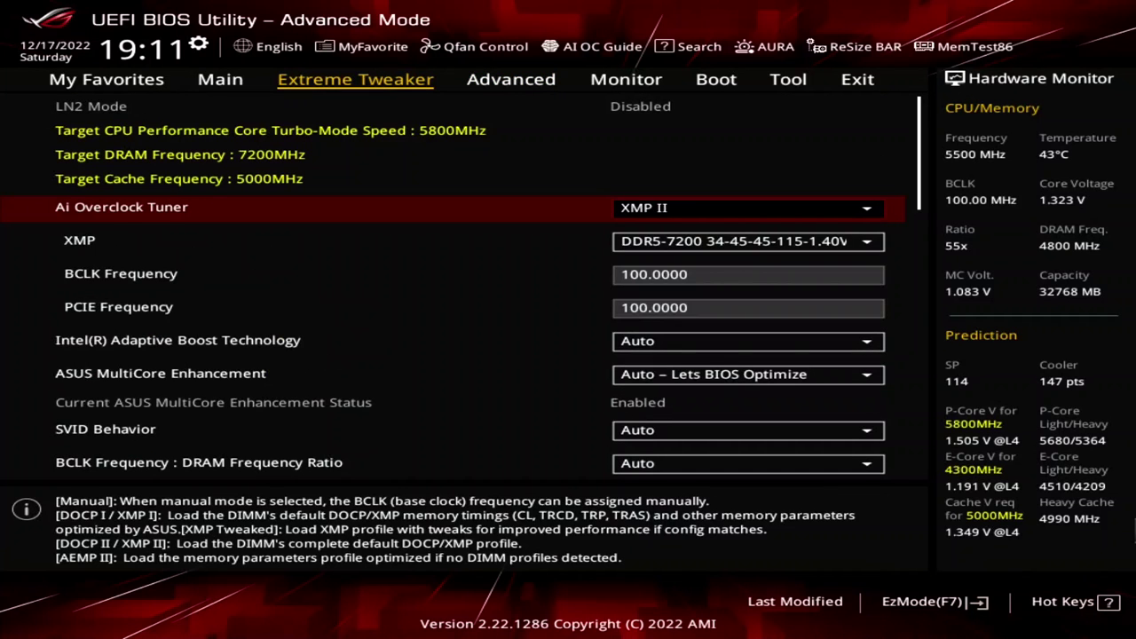
key(Down)
key(Down)
text(100.15)
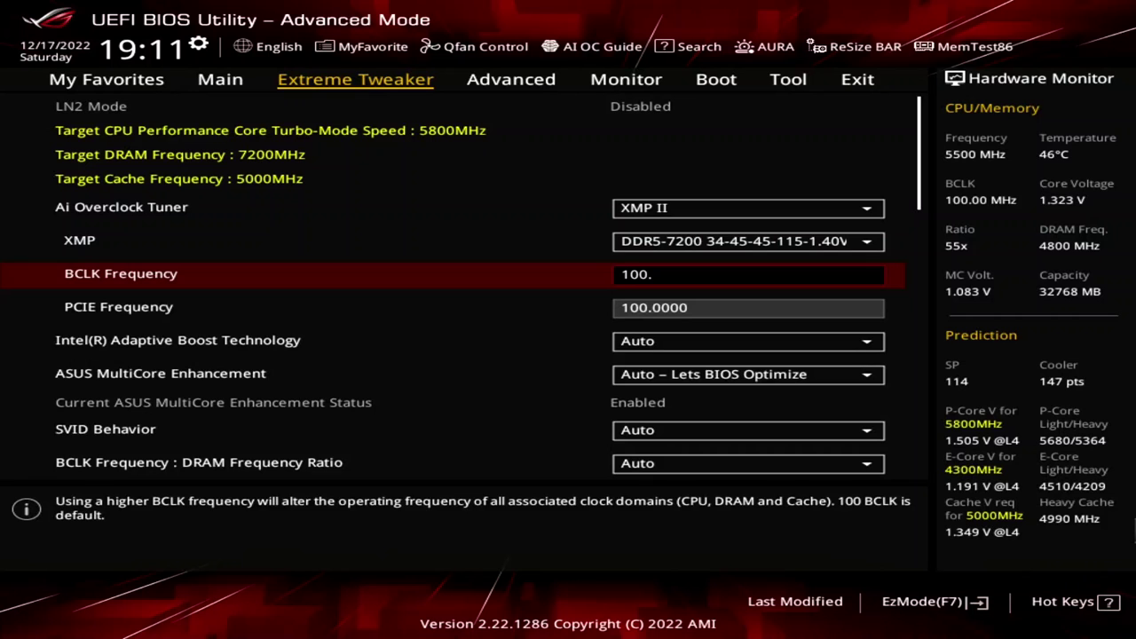
key(Return)
Step: Set ASUS MultiCore Enhancement to Enabled – Remove All limits
key(Down)
key(Down)
key(Down)
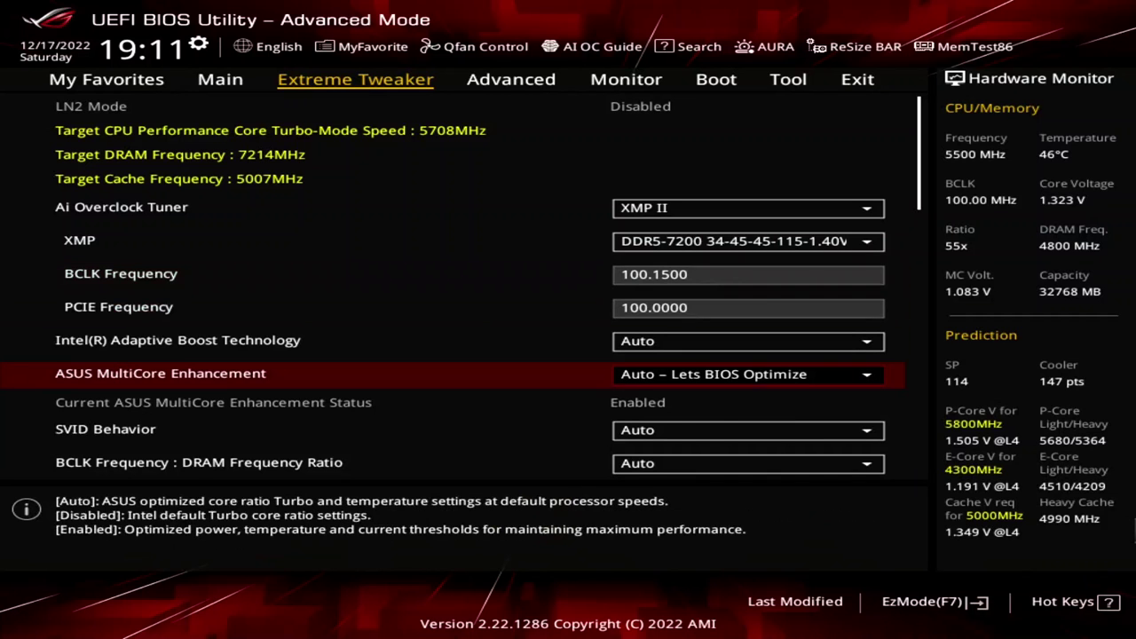
key(Return)
key(Down)
key(Down)
key(Return)
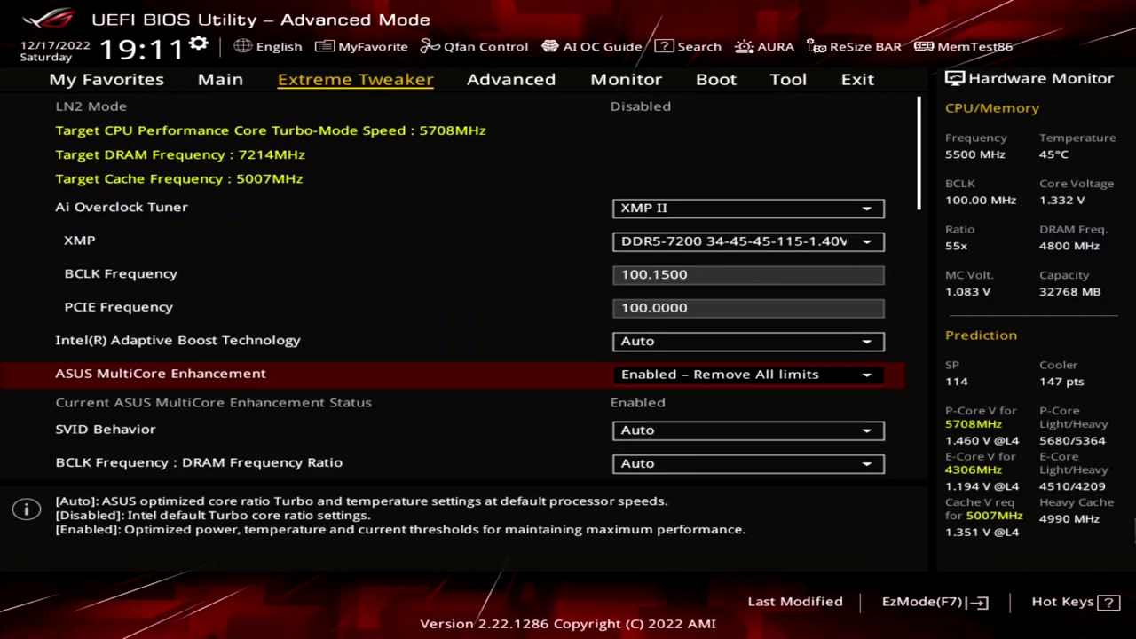
Step: Set the DRAM Frequency to DDR5-7615MHz
key(Down)
key(Down)
key(Down)
key(Down)
key(Down)
key(Down)
key(Down)
key(Down)
key(Down)
key(Down)
key(Down)
key(Down)
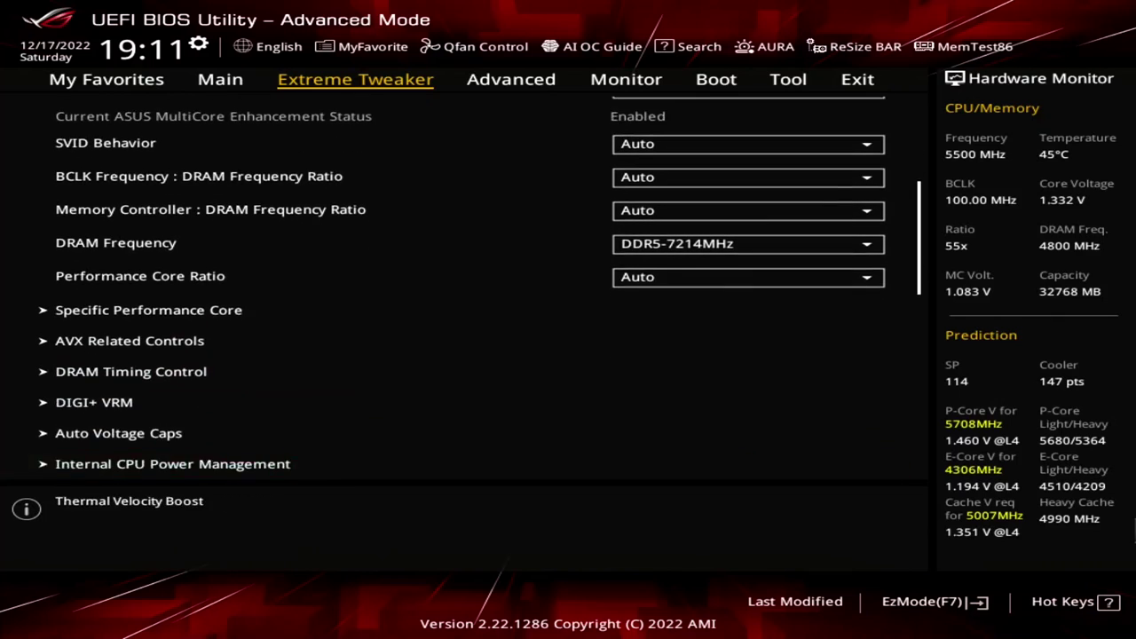
key(Up)
key(Up)
key(Up)
key(Up)
key(Up)
key(Up)
key(Up)
key(Up)
key(Return)
key(Down)
key(Down)
key(Down)
key(Down)
key(Down)
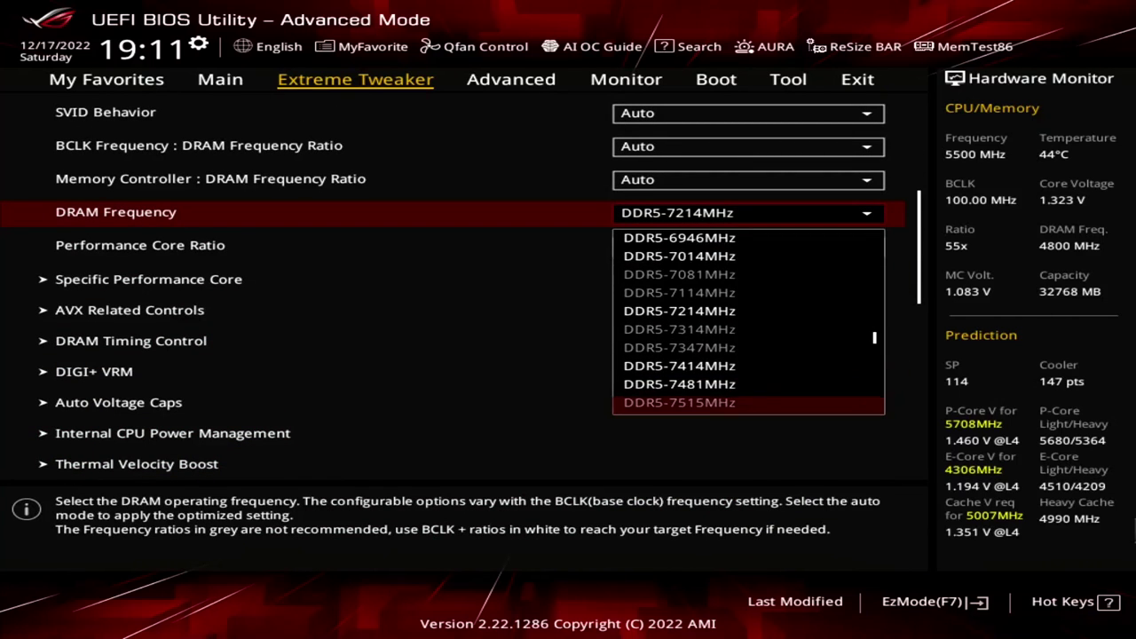
key(Down)
key(Down)
key(Return)
Step: Set Performance Core Ratio to By Core Usage, with the 1- and 2-Core limits at 65 and the 3- and 4-Core limits at 64
key(Down)
key(Return)
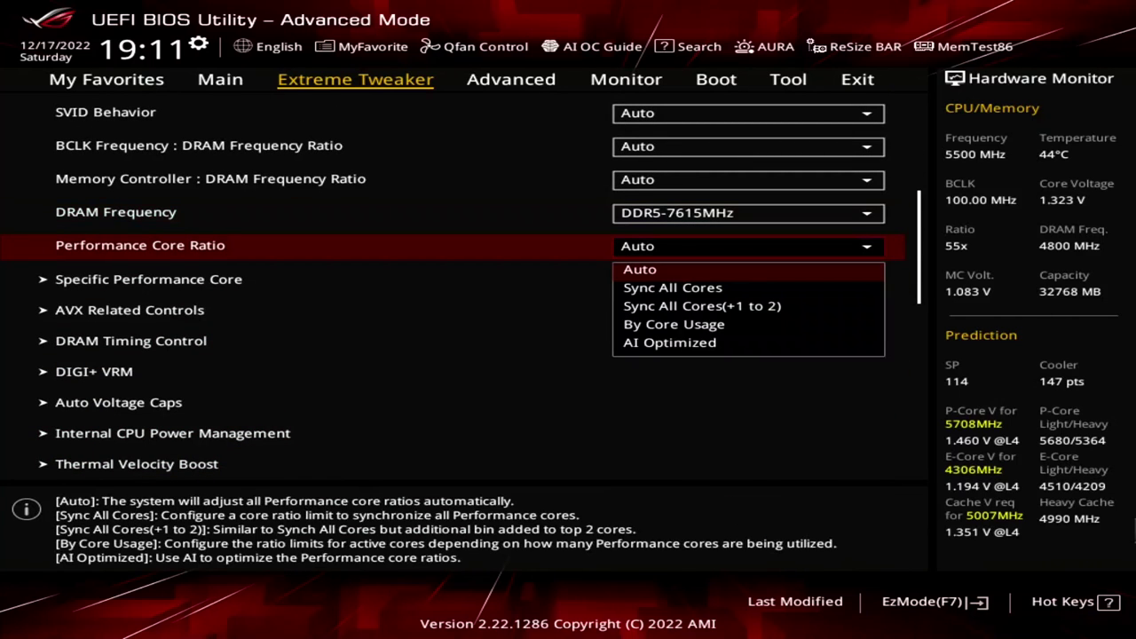
key(Down)
key(Down)
key(Down)
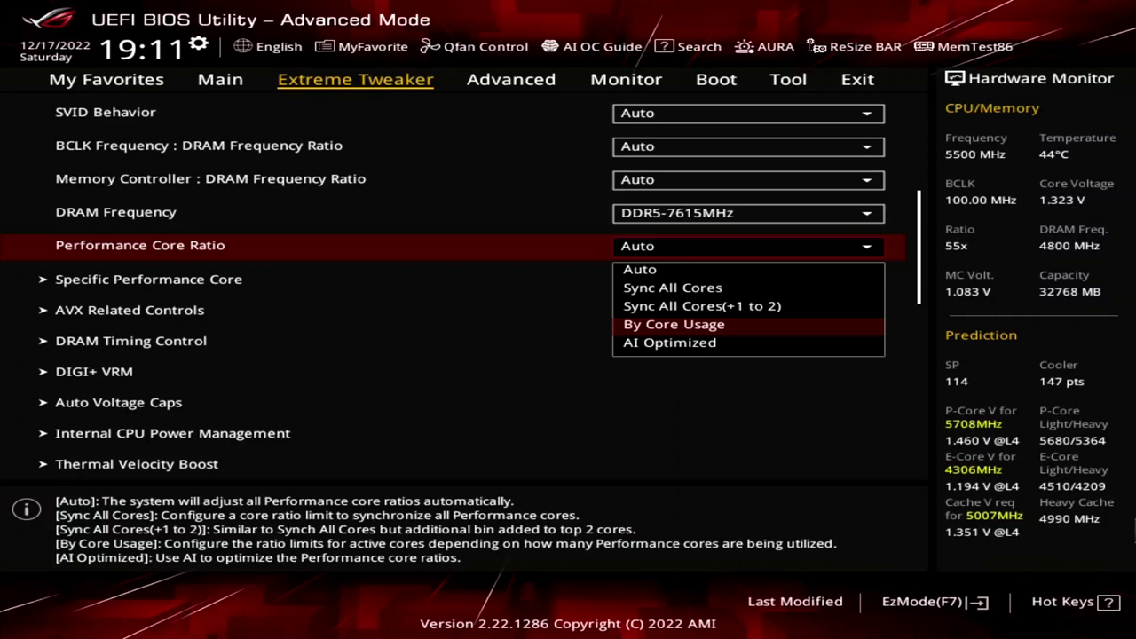
key(Return)
key(Down)
text(65)
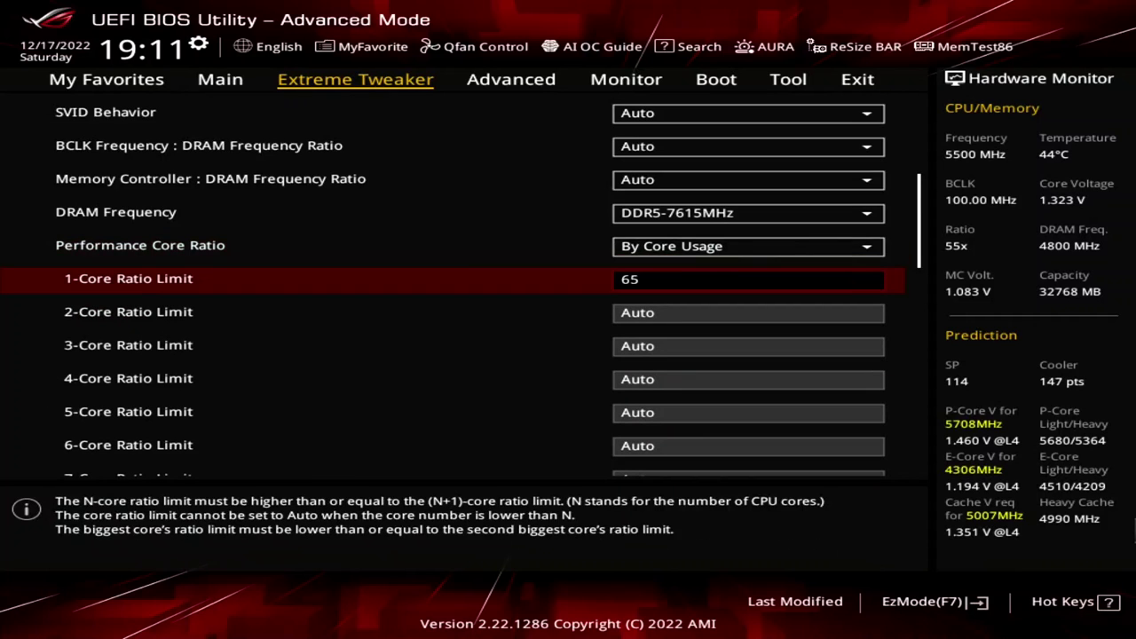
key(Down)
text(65)
key(Down)
text(64)
key(Down)
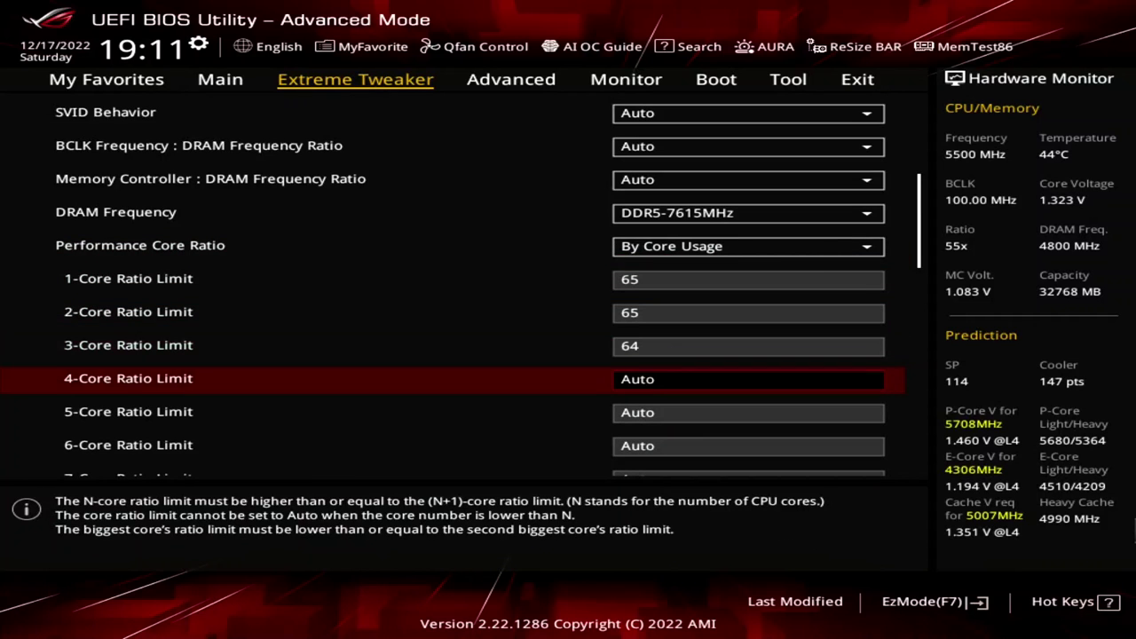
text(64)
Step: Set the 5-, 6-, 7- and 8-Core Ratio Limits to 62
key(Down)
text(62)
key(Down)
text(62)
key(Down)
text(62)
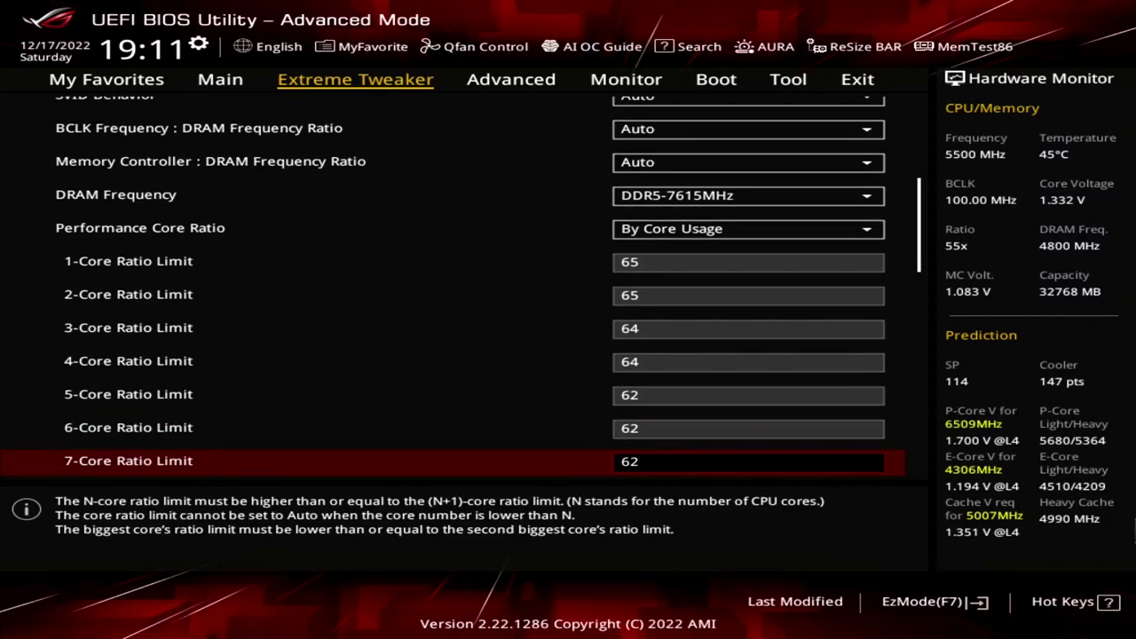
key(Down)
text(62)
Step: In the Specific Performance Core settings, set the specific ratio limits of Performance Core0, Core1 and Core3 to 65
key(Down)
key(Return)
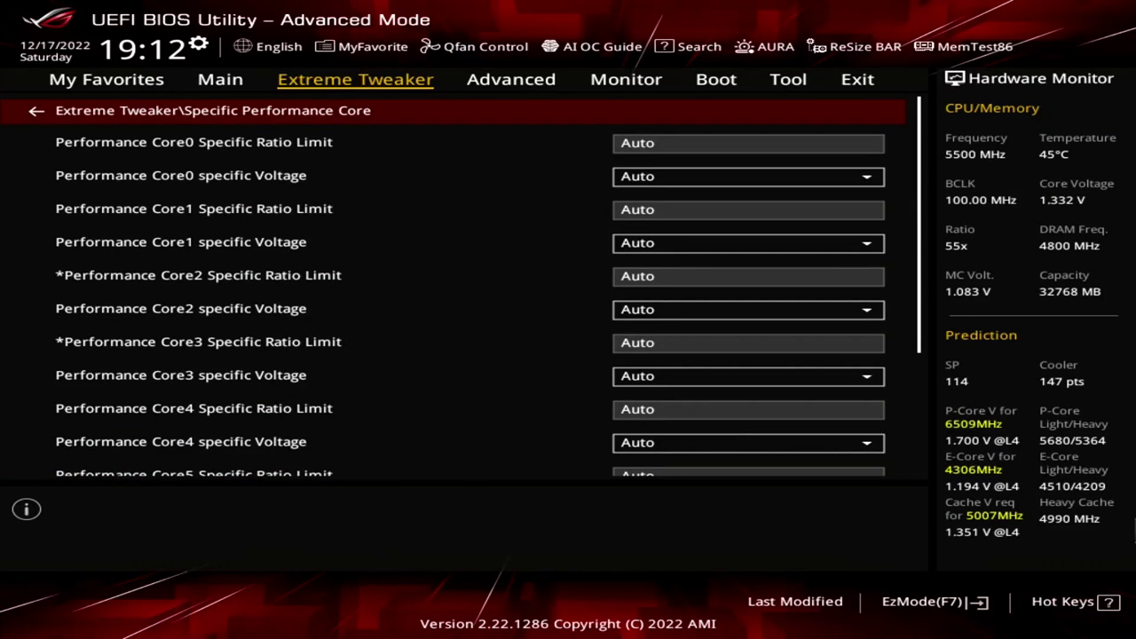
key(Down)
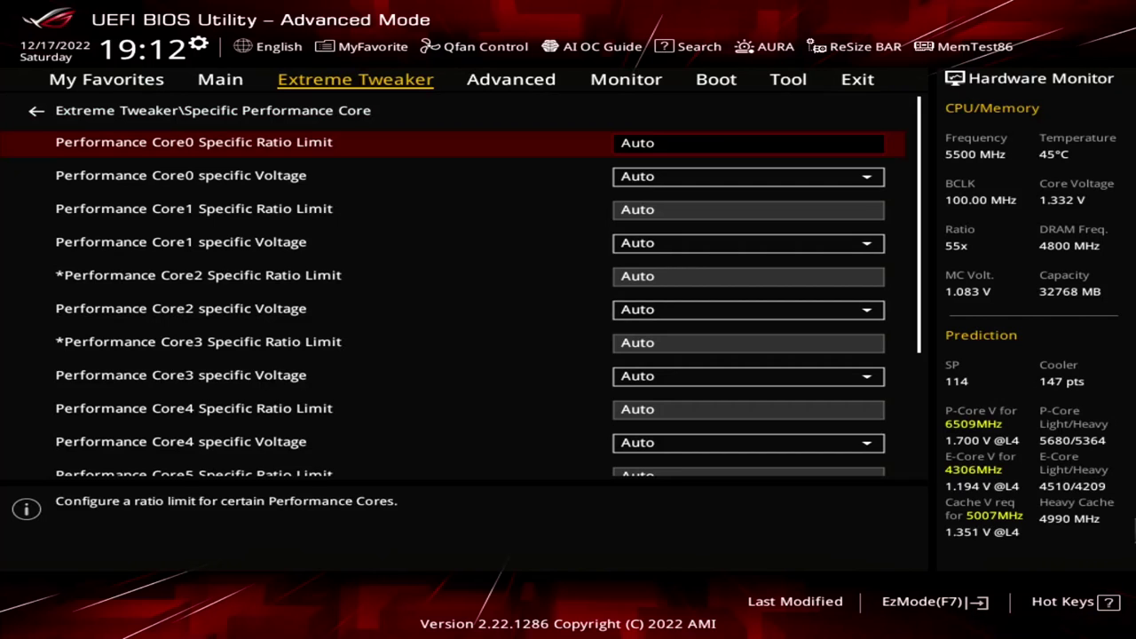
text(65)
key(Down)
text(65)
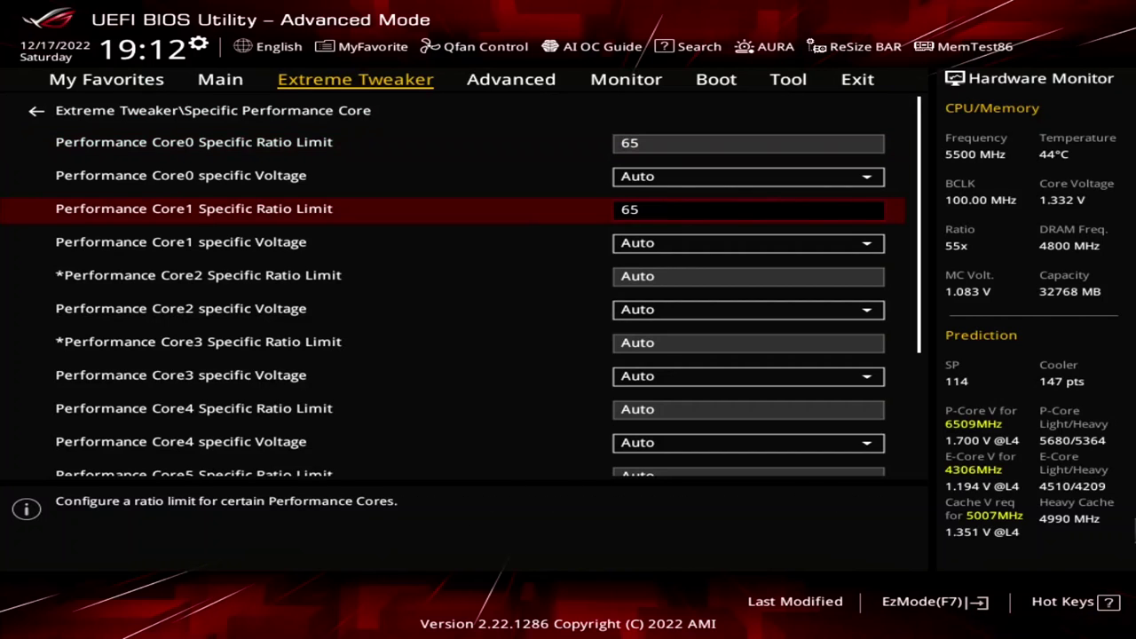
key(Down)
key(Down)
key(Down)
text(65)
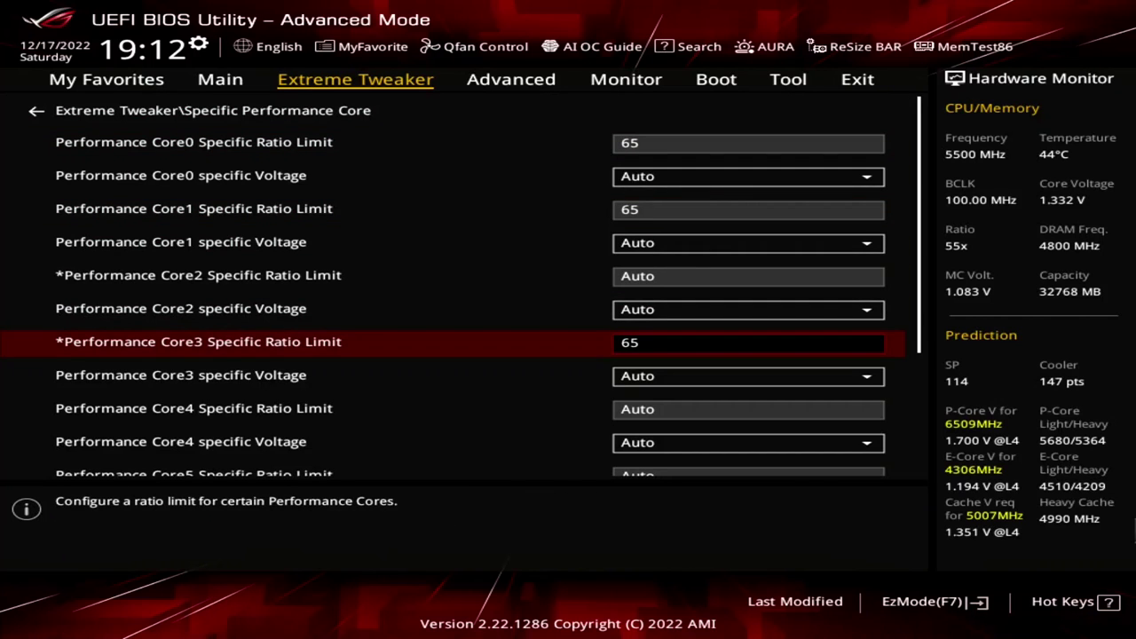
Step: Set the specific ratio limits of Performance Core4, Core5 and Core7 to 65
key(Down)
key(Down)
text(65)
key(Down)
key(Down)
text(6)
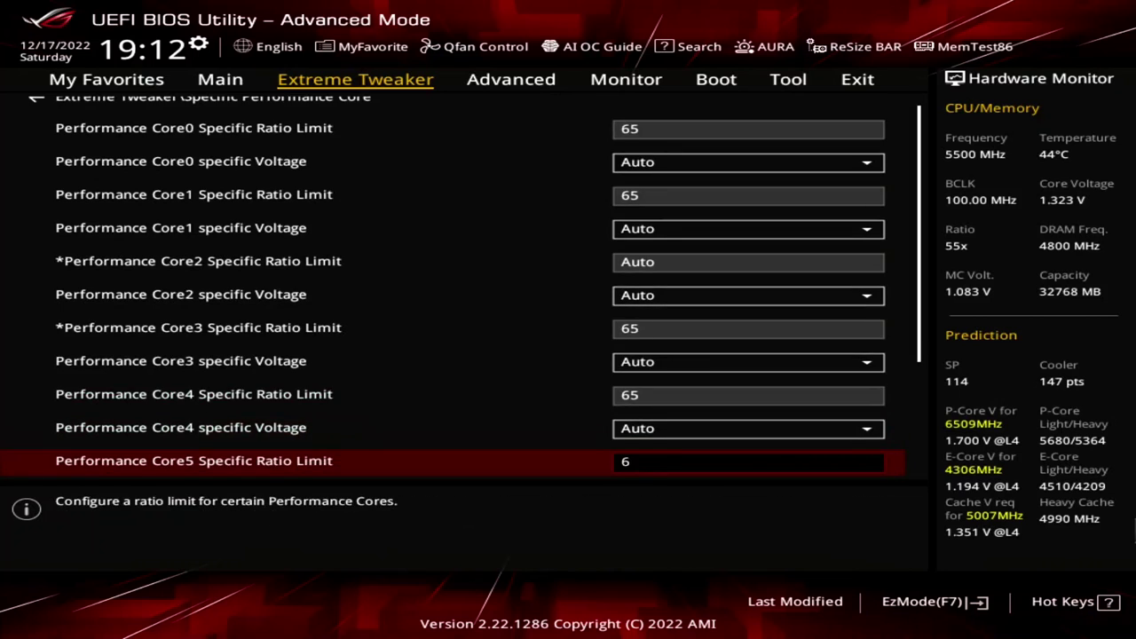
text(5)
key(Down)
key(Down)
key(Down)
key(Down)
text(65)
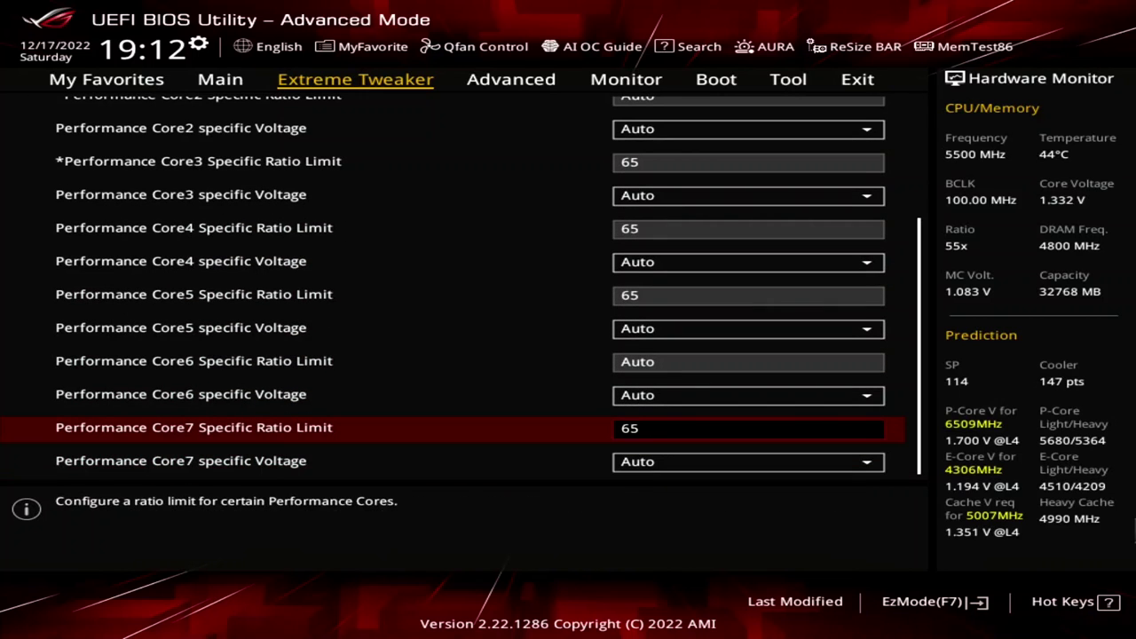
Step: Set the Performance Core2 Specific Ratio Limit to 64
key(Up)
key(Up)
key(Up)
key(Up)
key(Up)
key(Up)
key(Up)
key(Up)
key(Up)
key(Up)
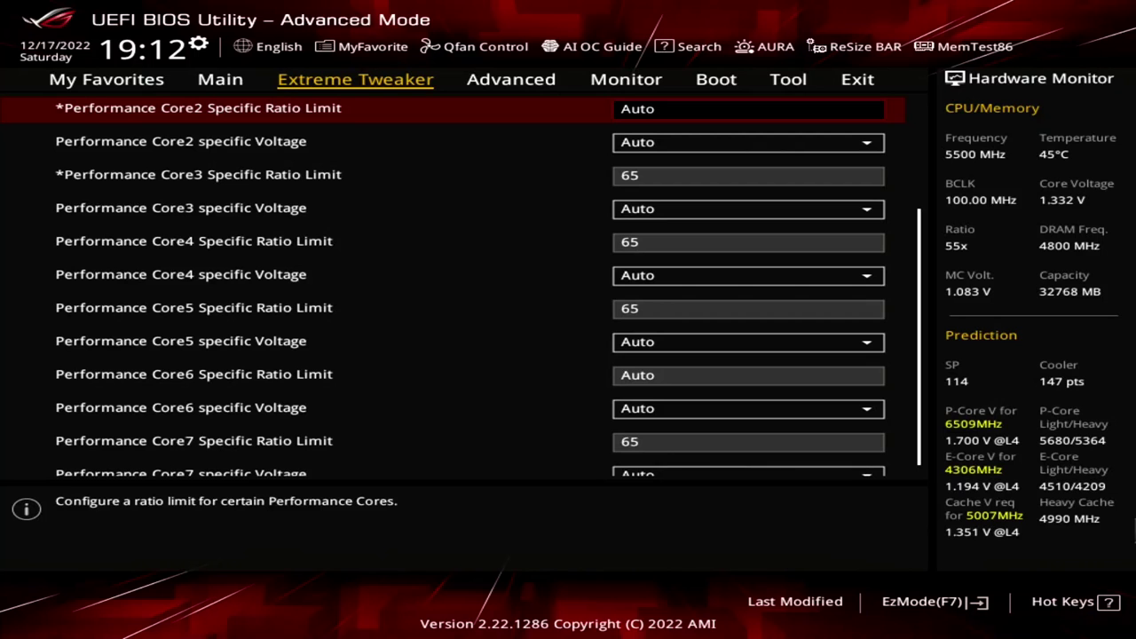
text(64)
Step: Set Performance Core2 specific Voltage to Adaptive Mode with an Additional Turbo Mode CPU Core2 Voltage of 1.5 V
key(Down)
key(Return)
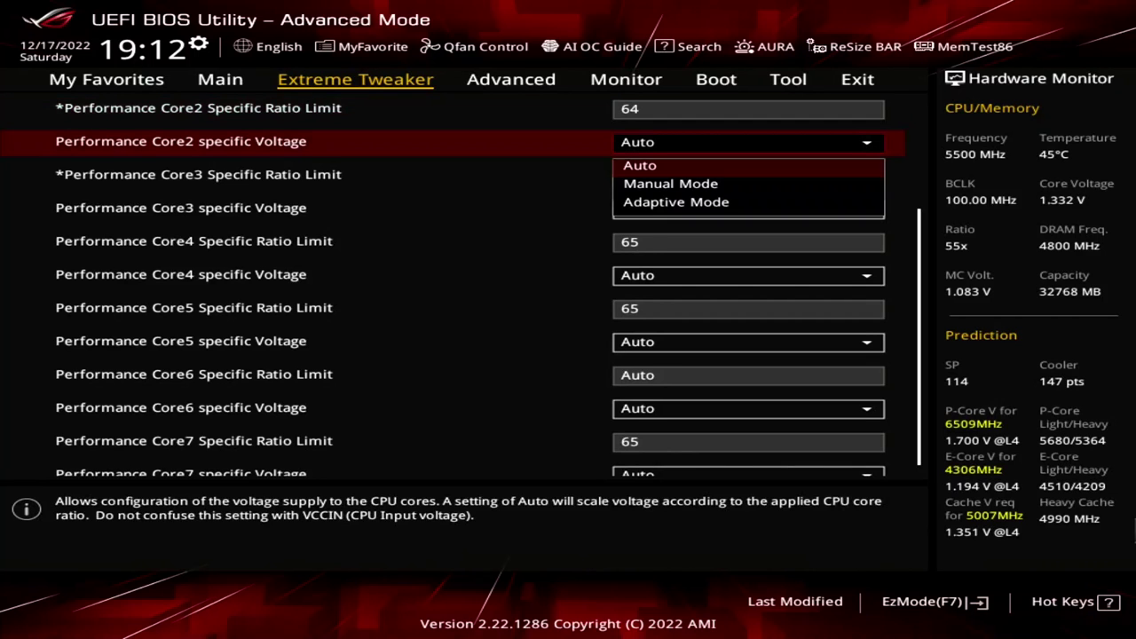
key(Down)
key(Down)
key(Return)
key(Down)
key(Down)
text(1.5)
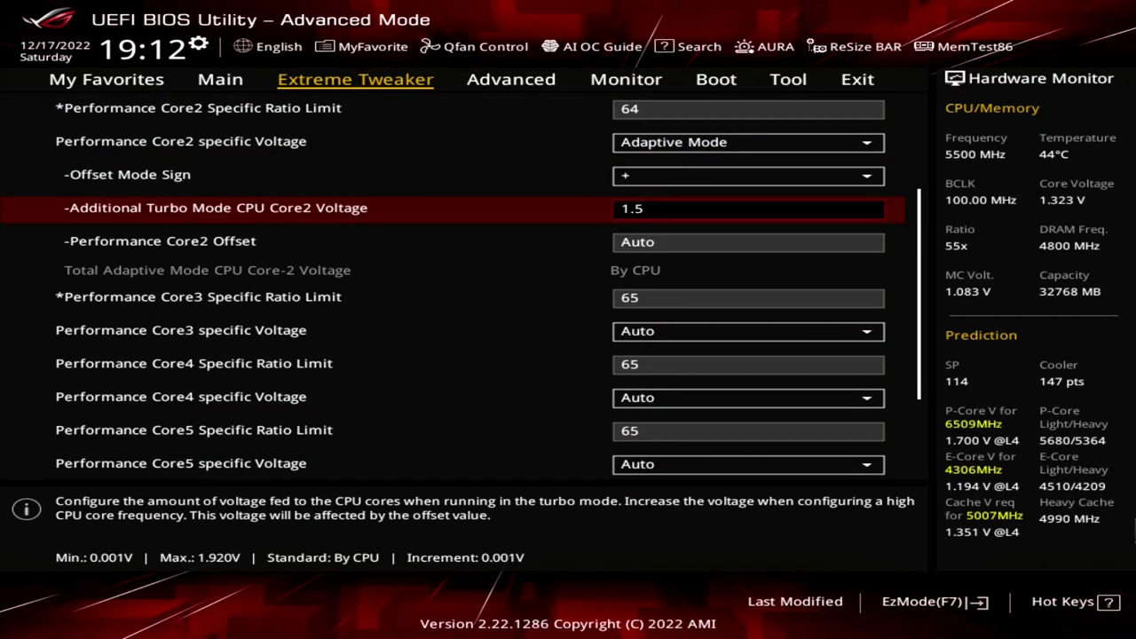
key(Return)
Step: Set the Performance Core6 Specific Ratio Limit to 64
key(Down)
key(Down)
key(Down)
key(Down)
key(Down)
key(Down)
key(Down)
key(Down)
key(Down)
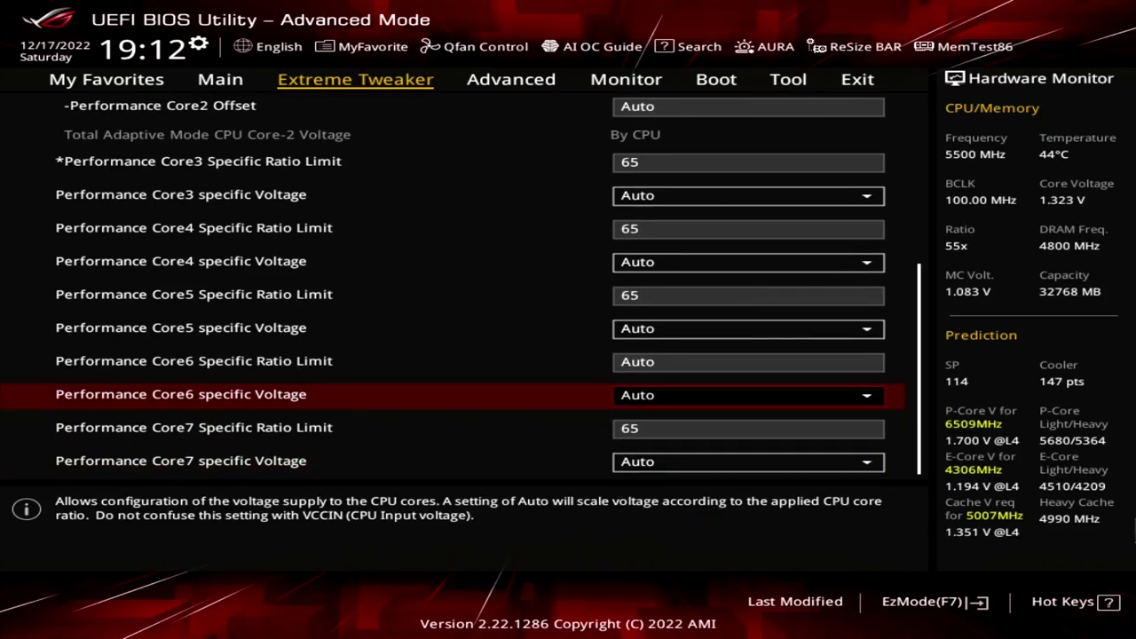
key(Up)
text(64)
Step: Set Performance Core6 specific Voltage to Adaptive Mode with an Additional Turbo Mode CPU Core6 Voltage of 1.5 V
key(Down)
key(Return)
key(Down)
key(Down)
key(Return)
key(Down)
key(Down)
text(1.5)
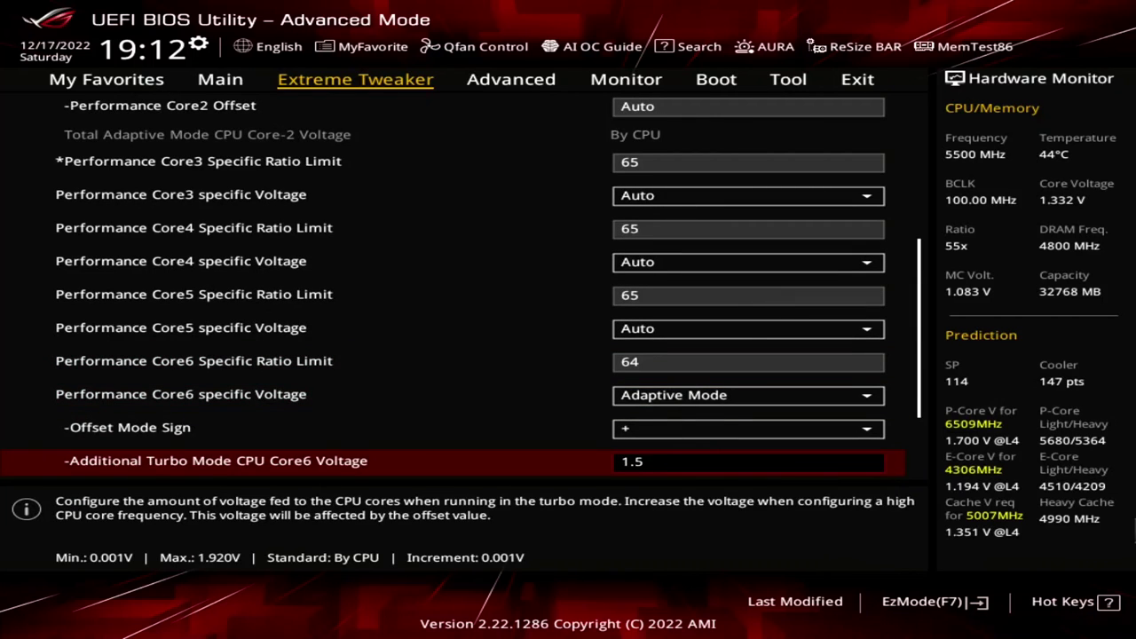
key(Return)
key(Down)
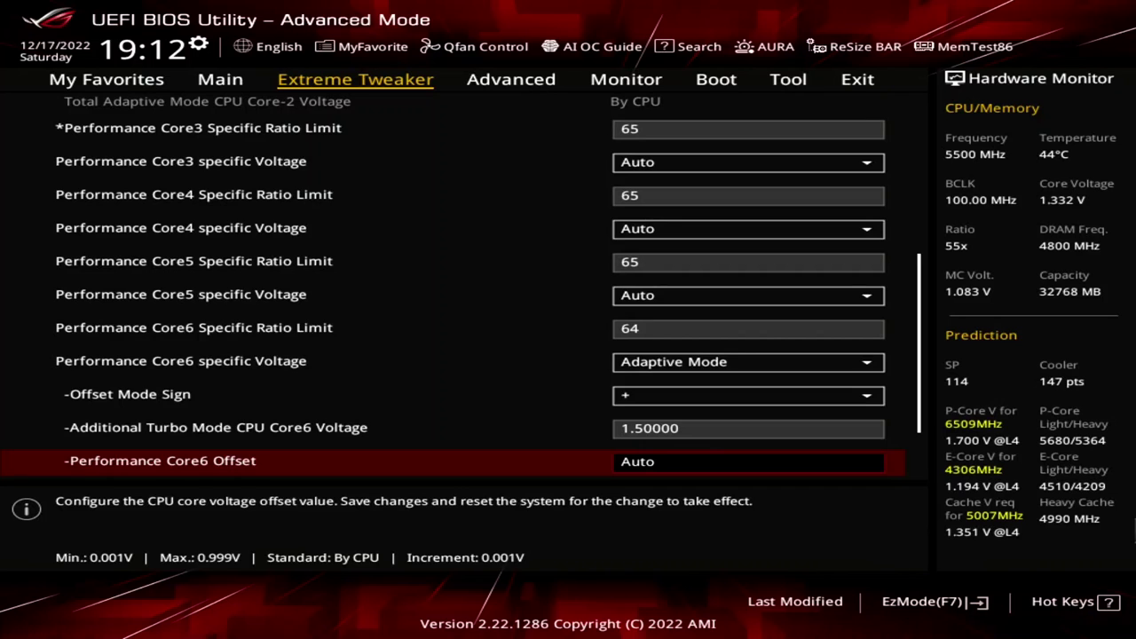
key(Escape)
Step: In the AVX Related Controls, set AVX2 Ratio Offset to per-core Ratio Limit to User Specify with an AVX2 Ratio Offset of 6
key(Down)
key(Down)
key(Down)
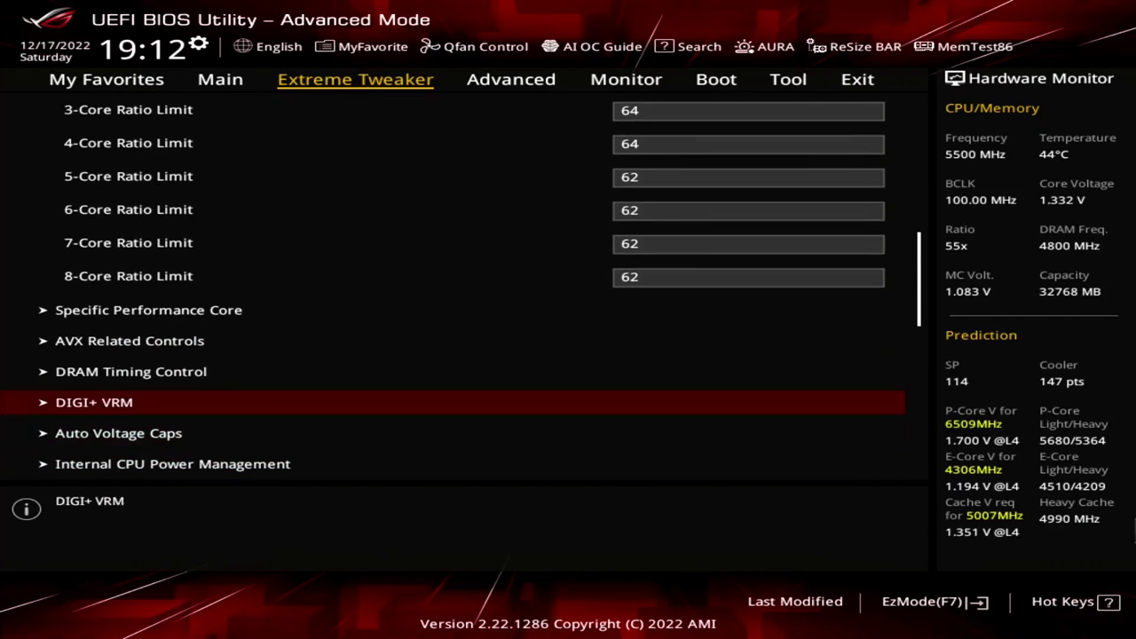
key(Up)
key(Up)
key(Return)
key(Down)
key(Return)
key(Down)
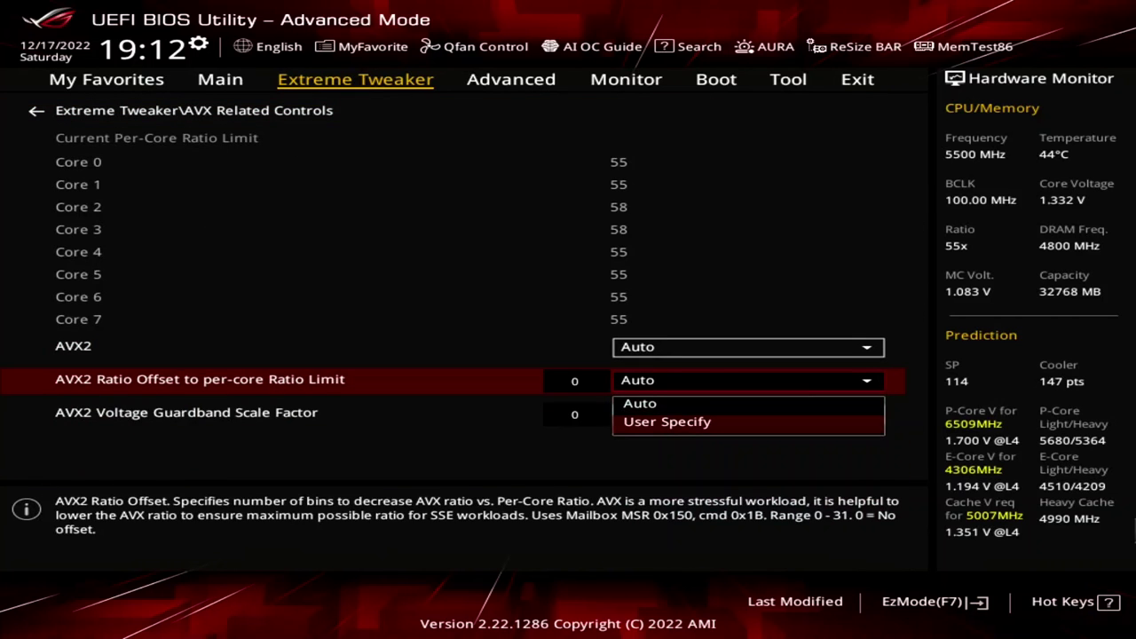
key(Return)
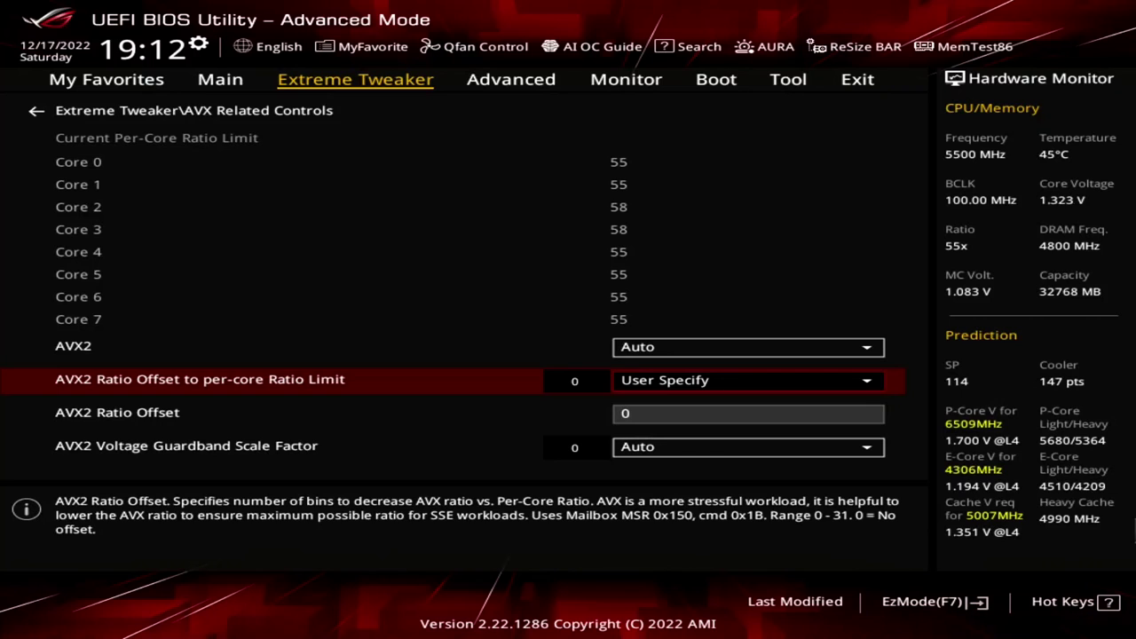
key(Down)
text(6)
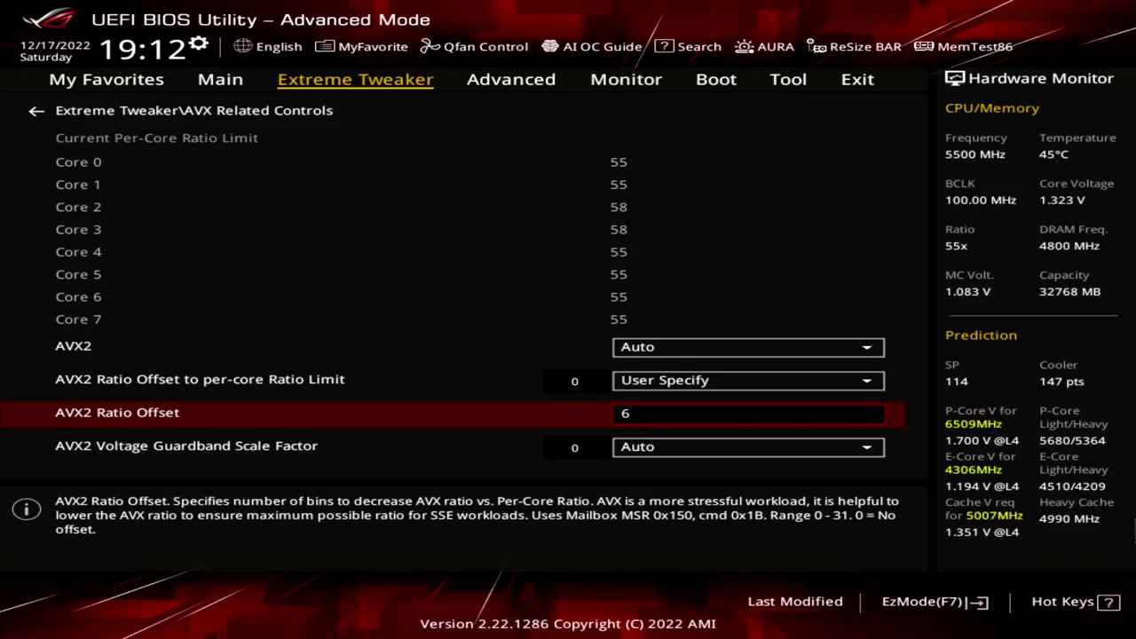
key(Escape)
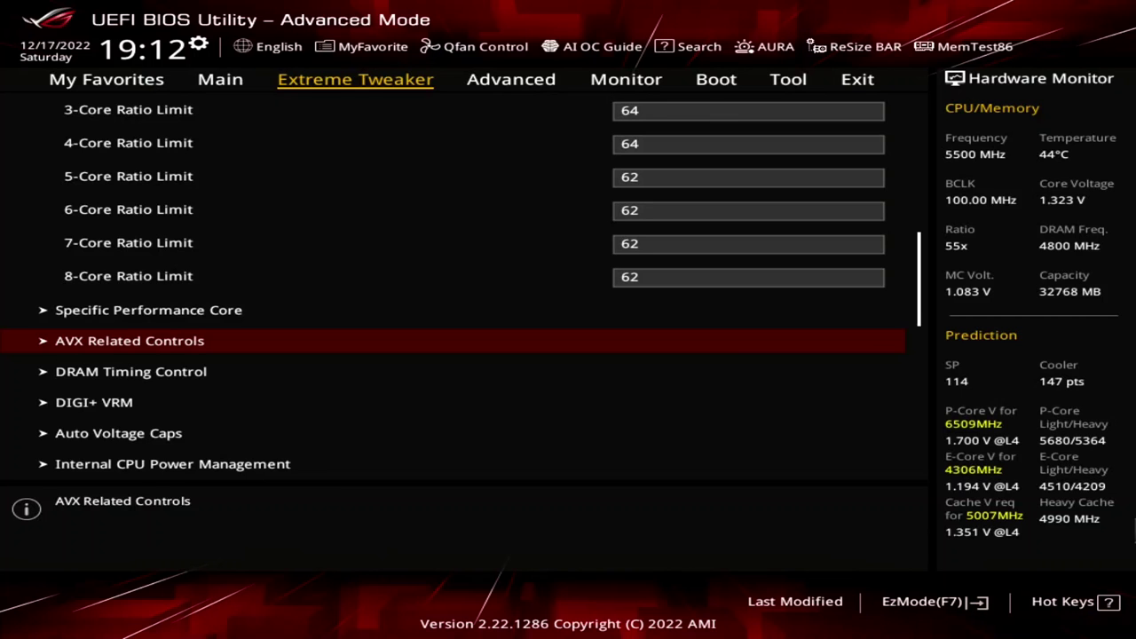
Step: In the DIGI+ VRM settings, set CPU Load-line Calibration to Level 8
key(Down)
key(Down)
key(Return)
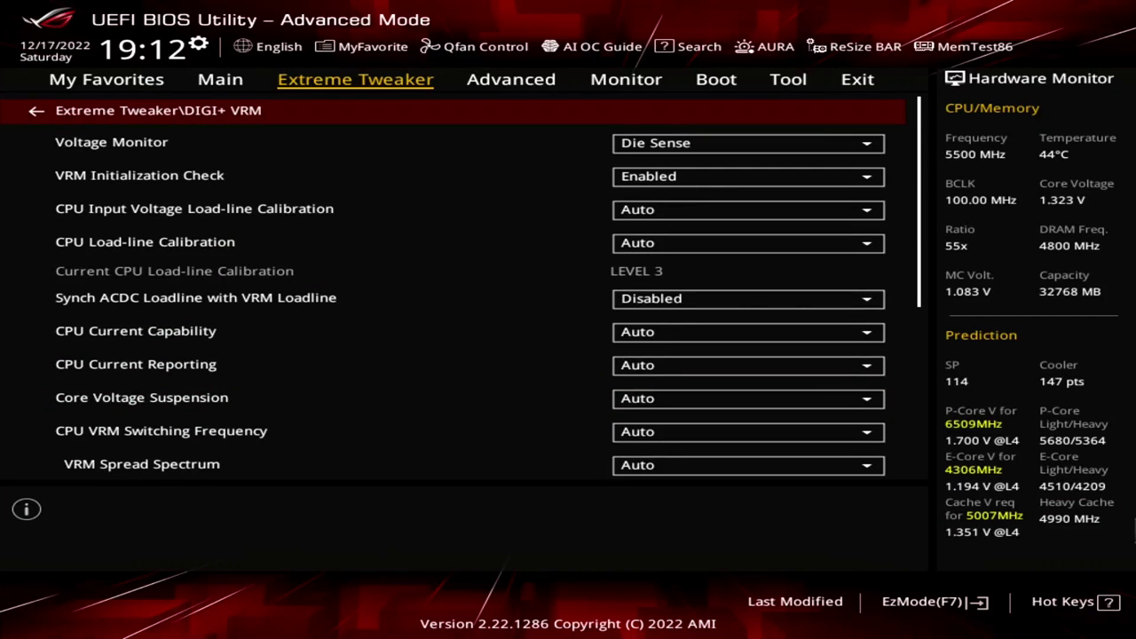
key(Down)
key(Down)
key(Down)
key(Down)
key(Return)
key(Down)
key(Down)
key(Down)
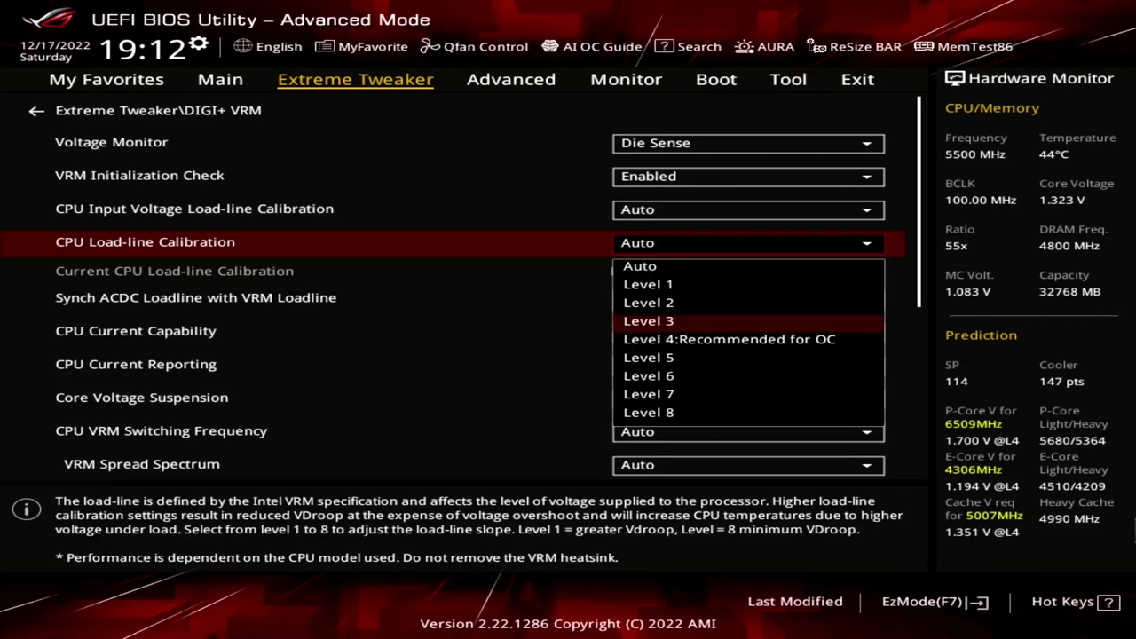
key(Down)
key(Down)
key(Down)
key(Down)
key(Down)
key(Return)
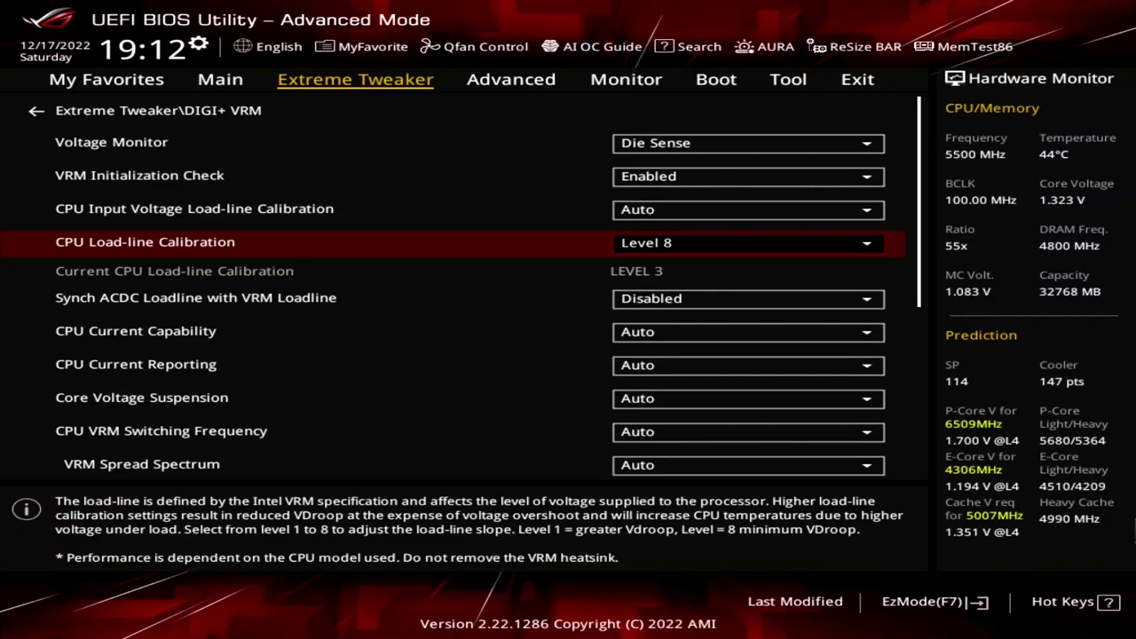
key(Escape)
Step: In the Internal CPU Power Management settings, set Regulate Frequency by above Threshold to Disabled
key(Down)
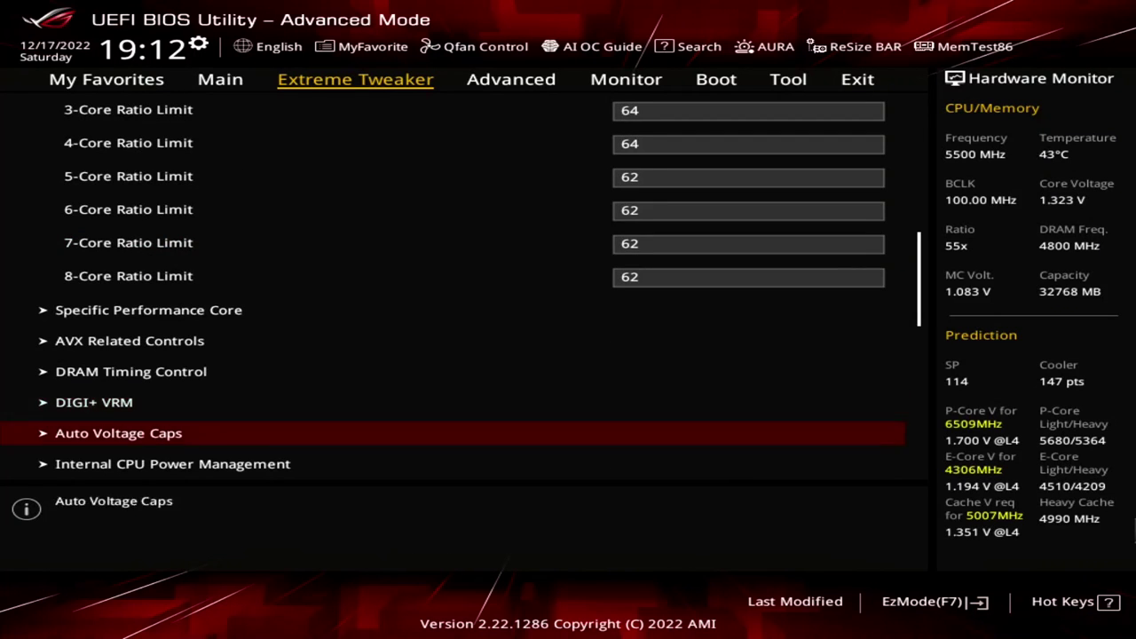
key(Down)
key(Return)
key(Down)
key(Down)
key(Down)
key(Return)
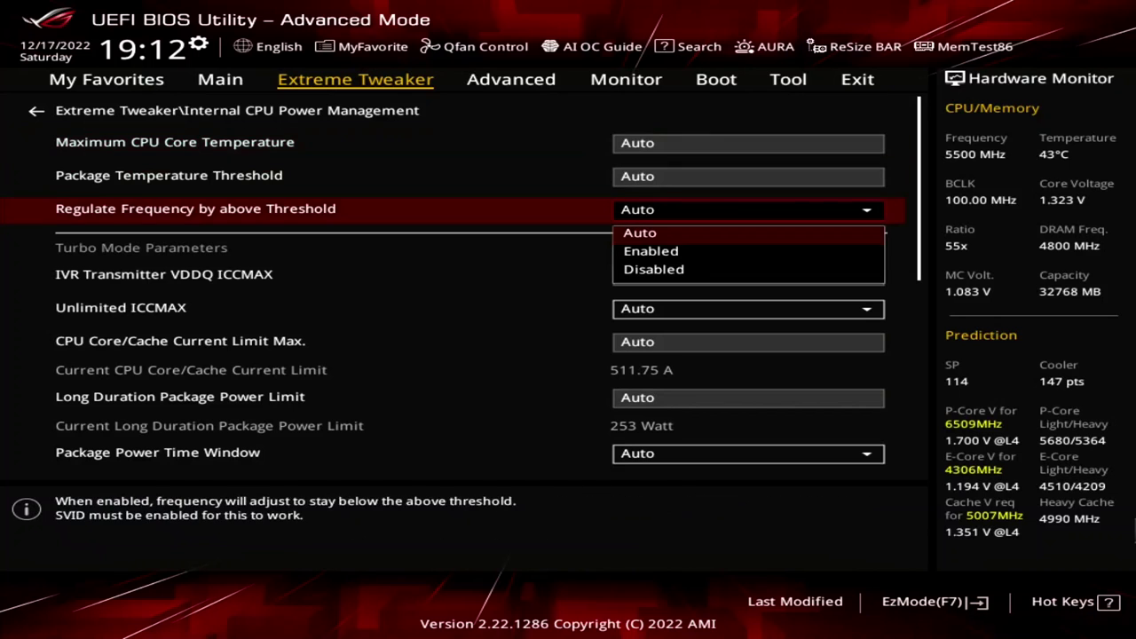
key(Down)
key(Down)
key(Return)
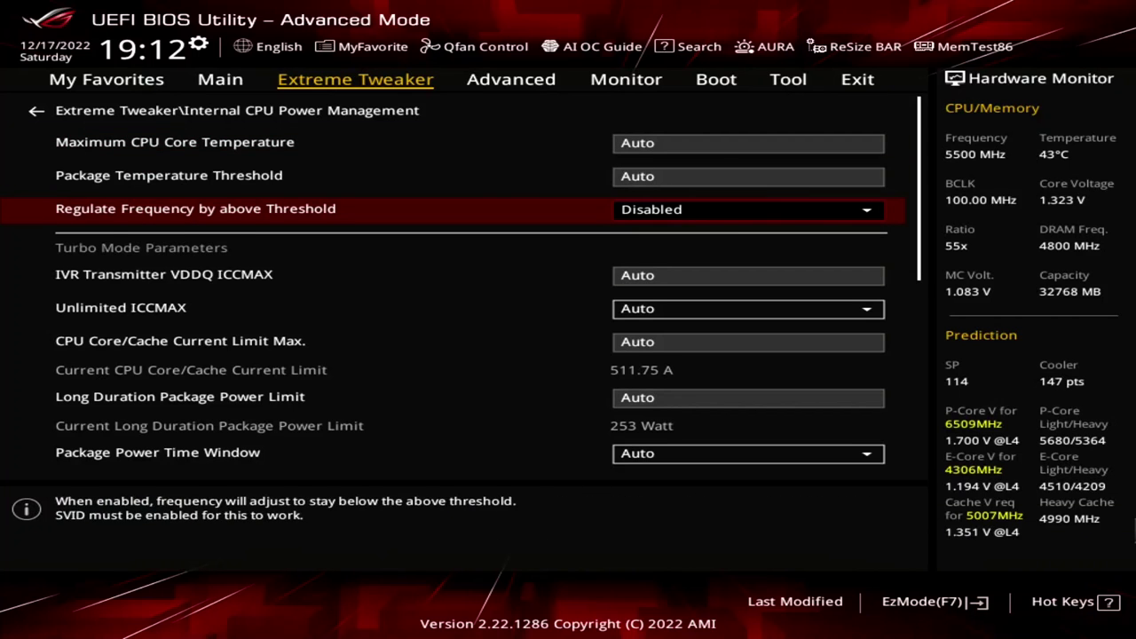
Step: Set the IA AC Load Line to 0.01 mOhms
key(Down)
key(Down)
key(Down)
key(Down)
key(Down)
key(Down)
key(Down)
key(Down)
key(Down)
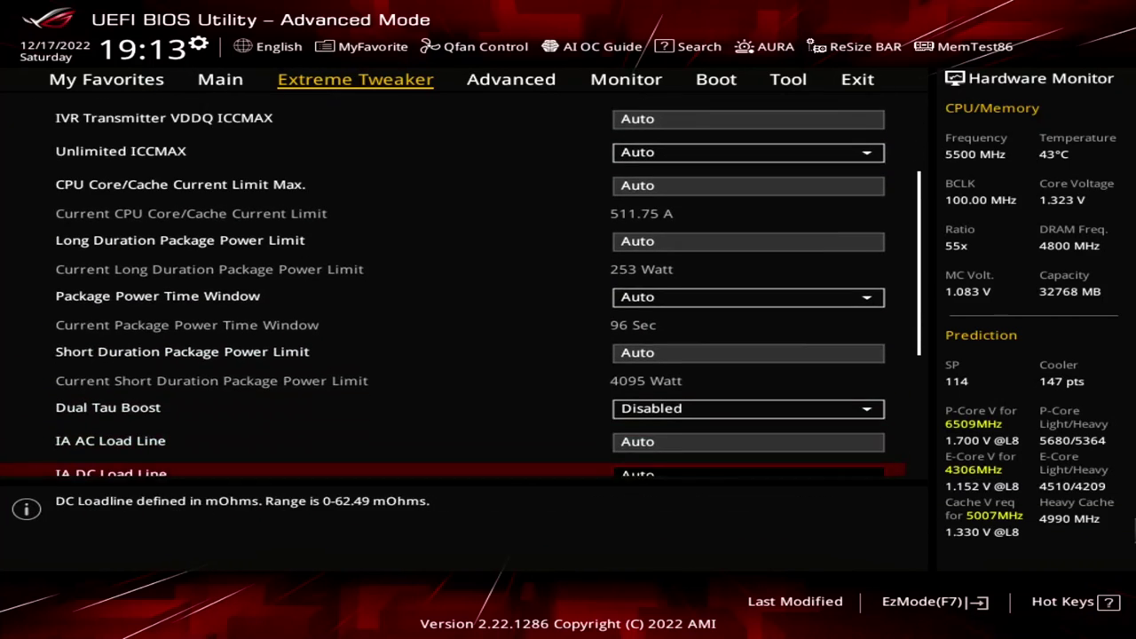
key(Down)
key(Down)
key(Down)
key(Up)
key(Up)
key(Up)
key(Up)
text(0.0)
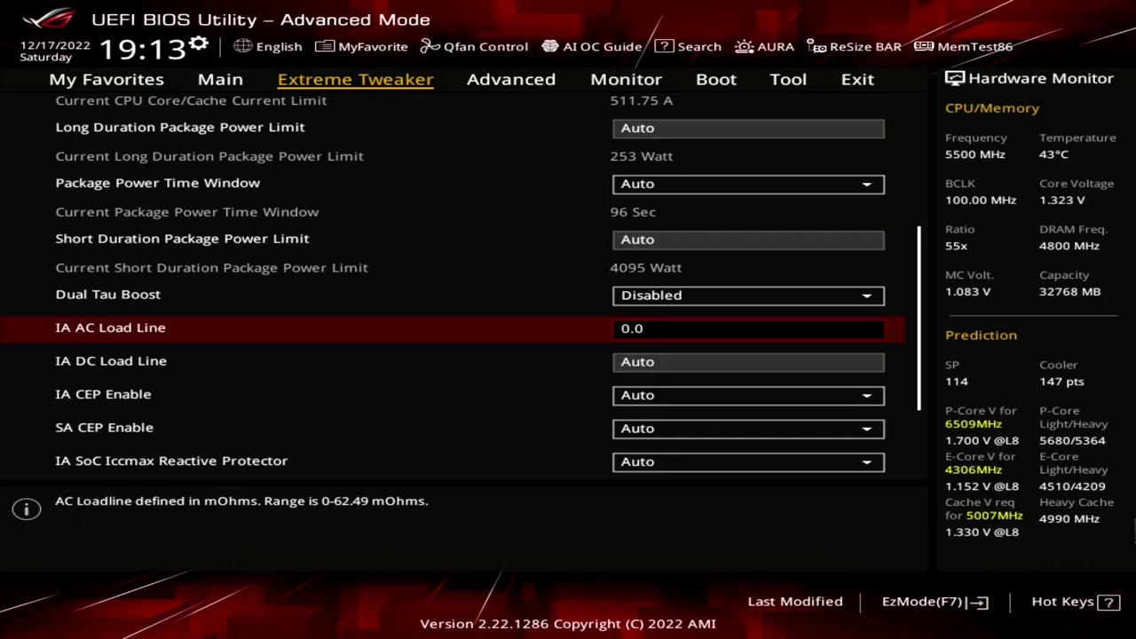
text(1)
key(Escape)
Step: In the Thermal Velocity Boost settings, enable the Cache Dynamic OC Switcher
key(Down)
key(Down)
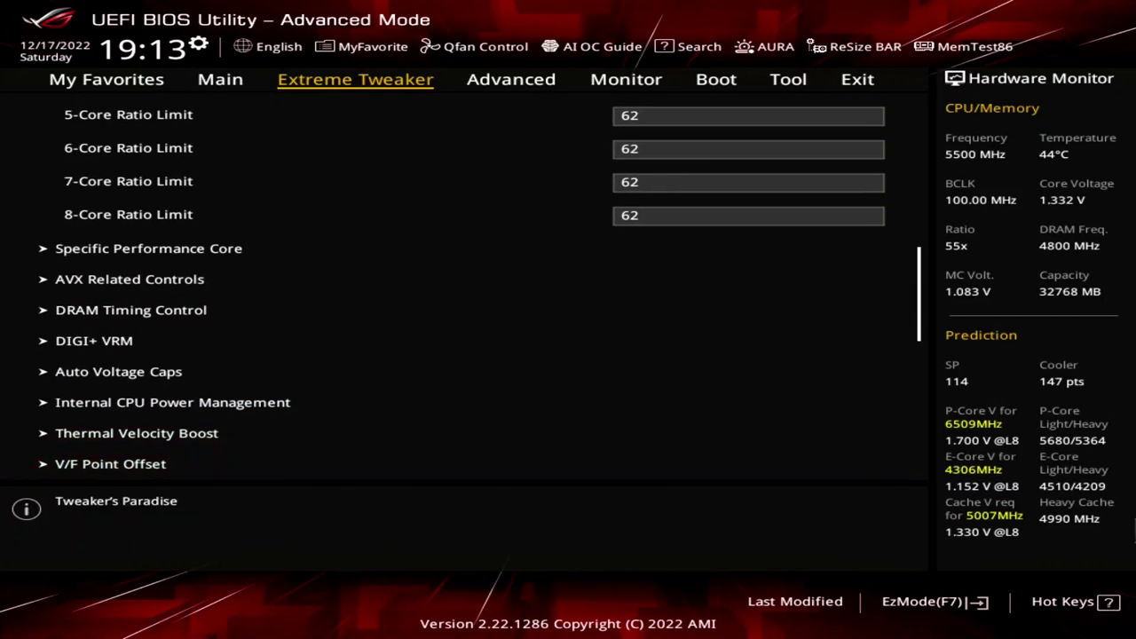
key(Down)
key(Down)
key(Up)
key(Up)
key(Up)
key(Up)
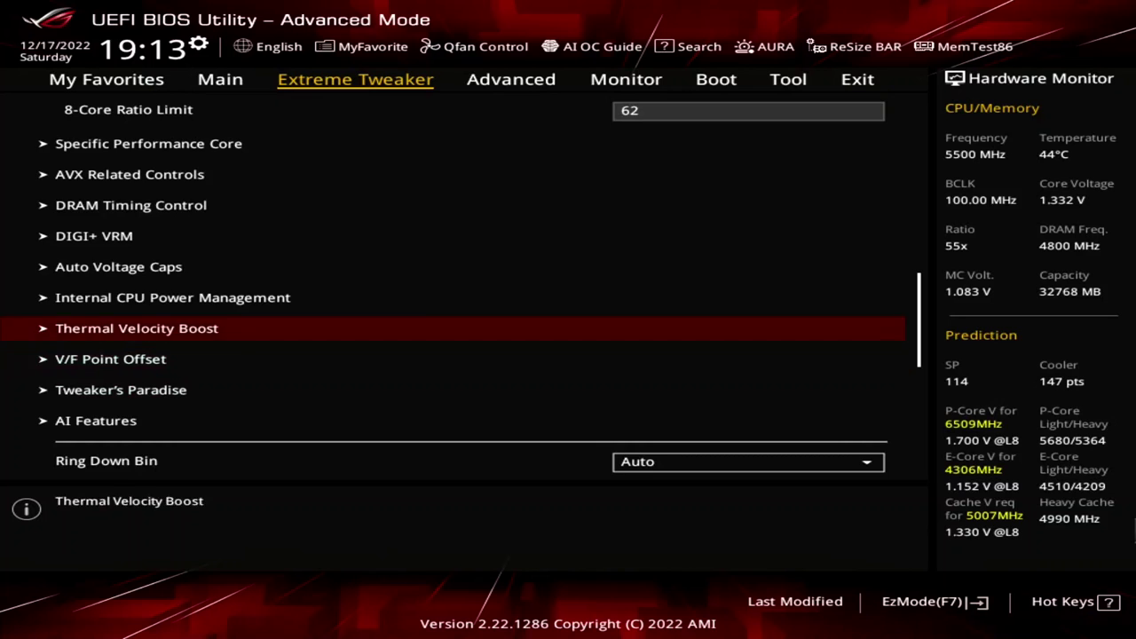
key(Return)
key(Down)
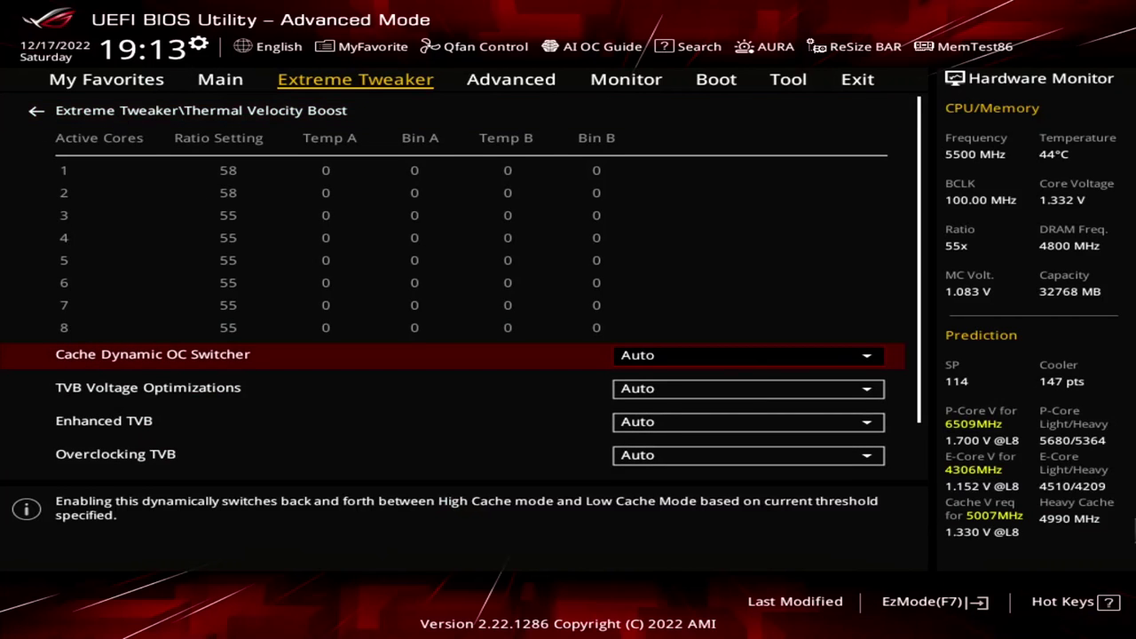
key(Return)
key(Down)
key(Down)
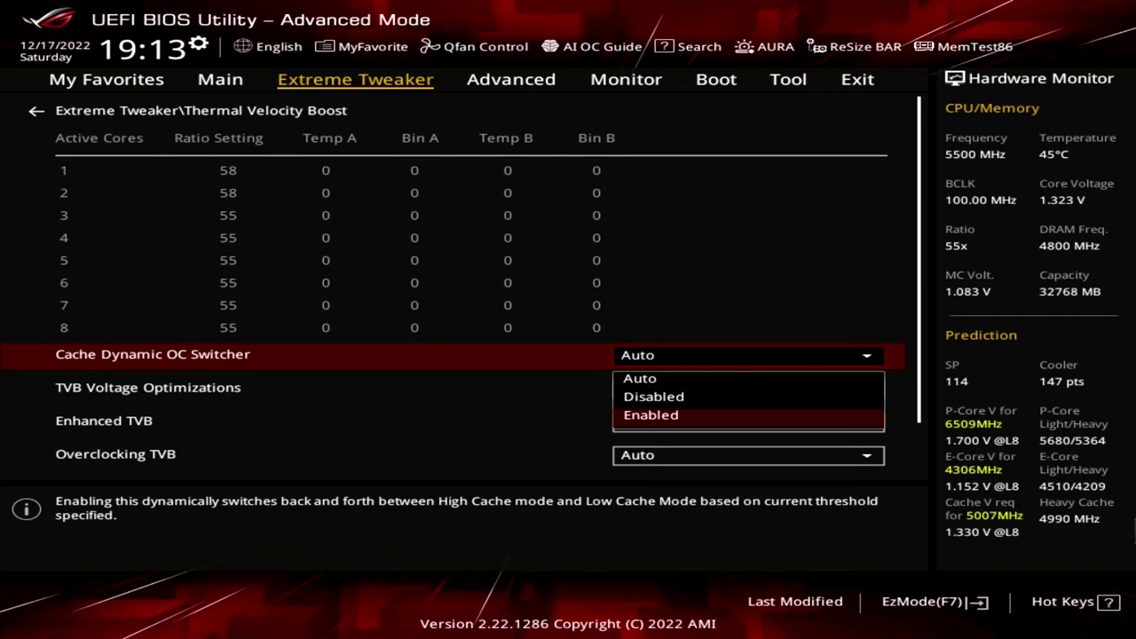
key(Return)
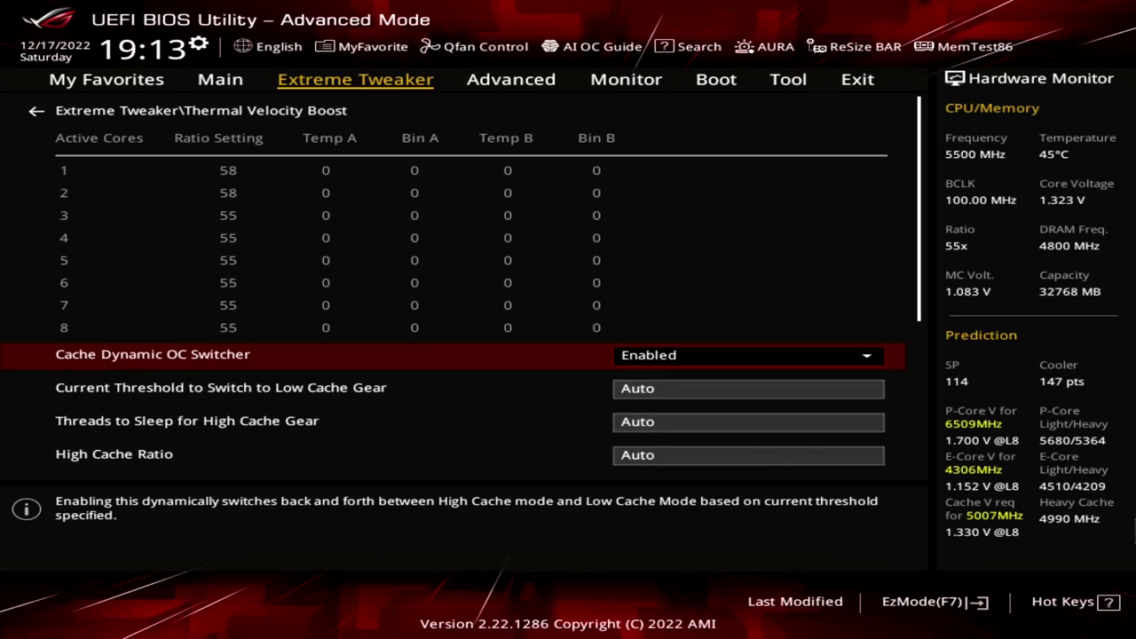
Step: Set Current Threshold to Switch to Low Cache Gear to 160 and Threads to Sleep for High Cache Gear to 0
key(Down)
text(160)
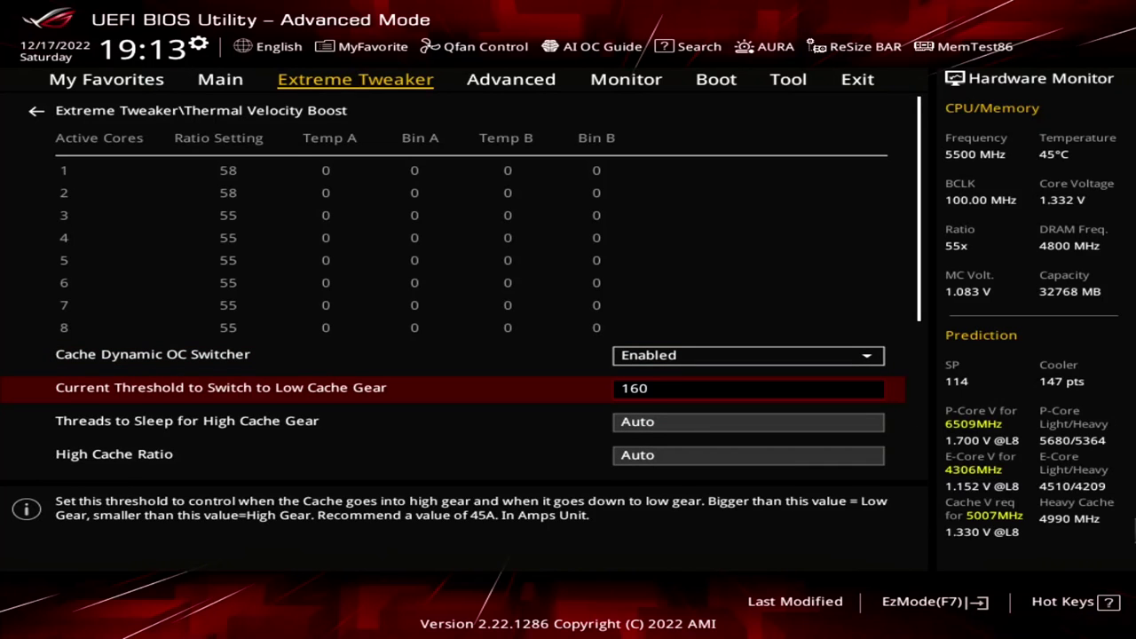
key(Down)
text(0)
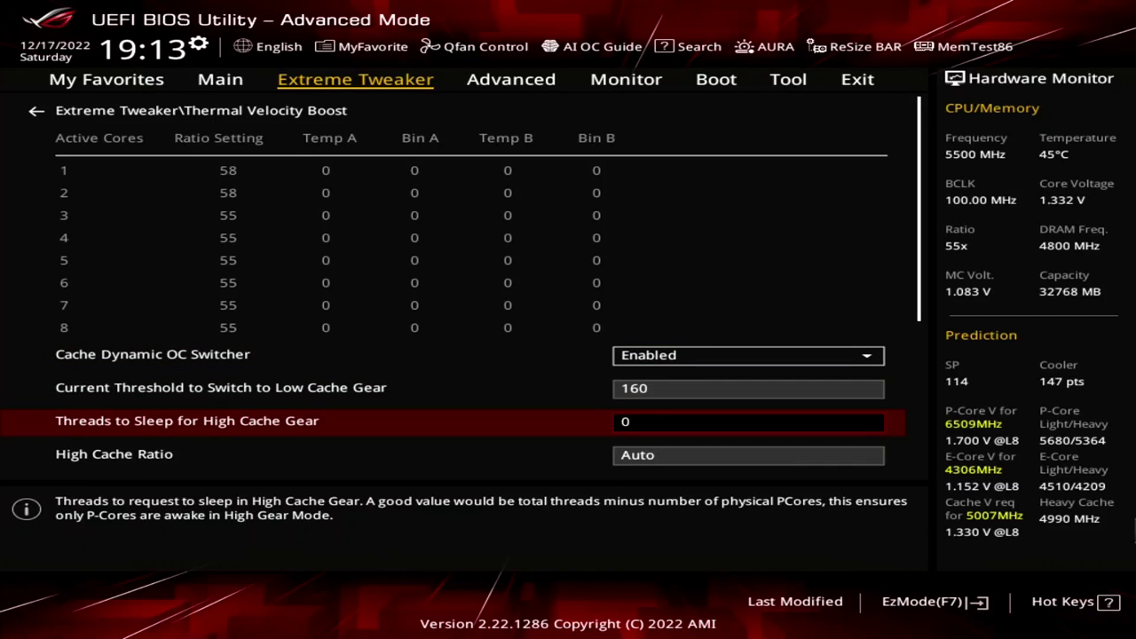
Step: Set the High Cache Ratio to 50 and the Low Cache Ratio to 44
key(Down)
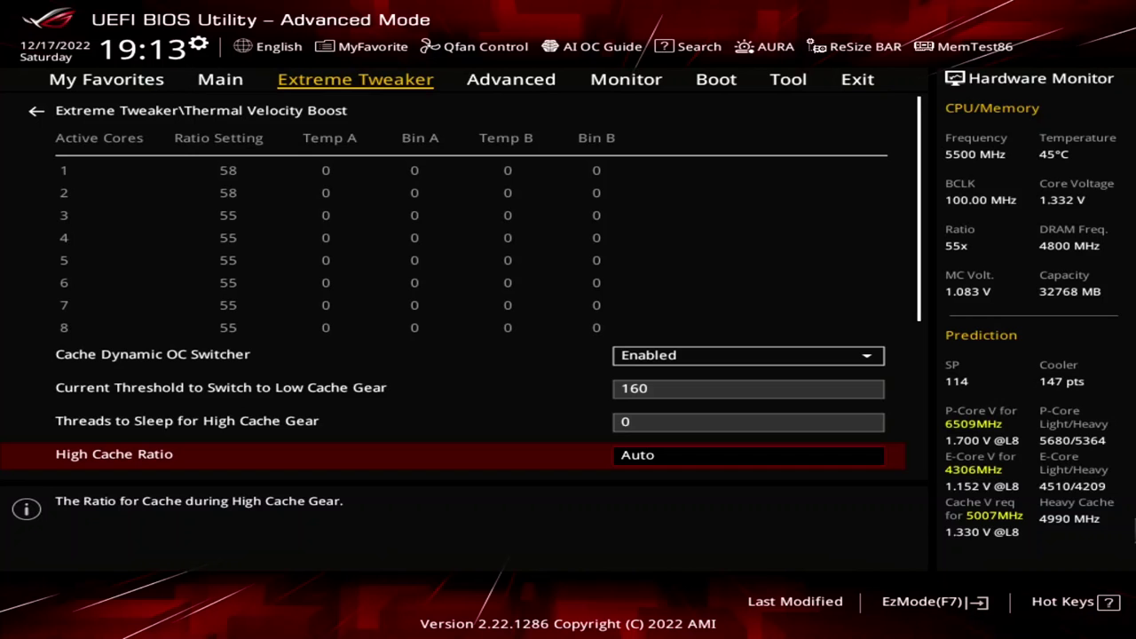
text(50)
key(Down)
key(Down)
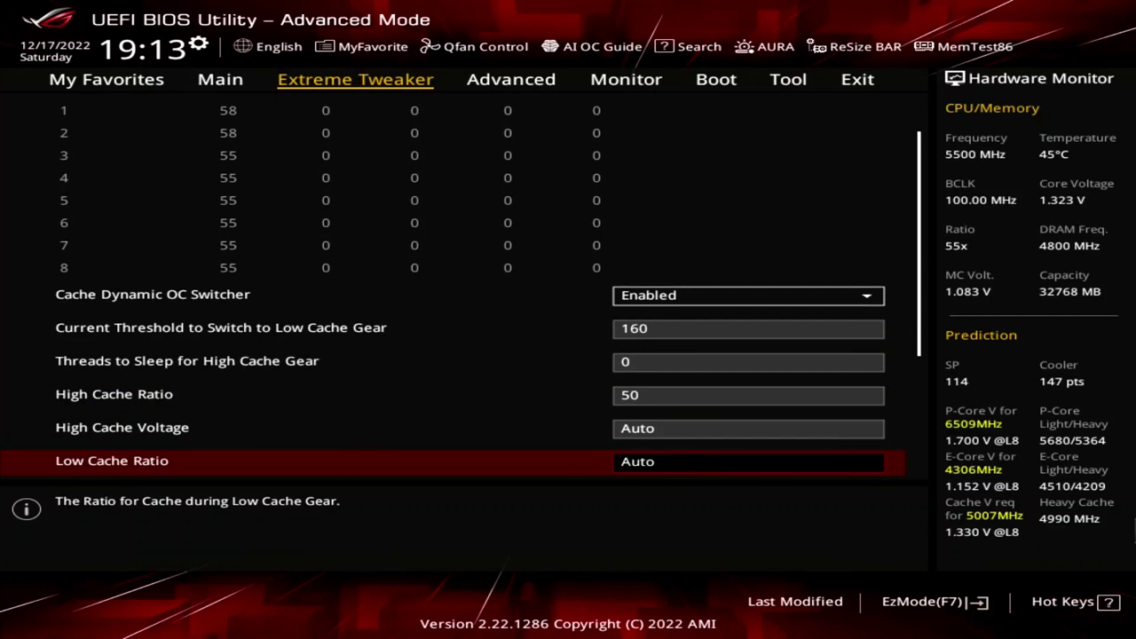
text(44)
Step: Set TVB Voltage Optimizations to Disabled
key(Down)
key(Down)
key(Down)
key(Down)
key(Down)
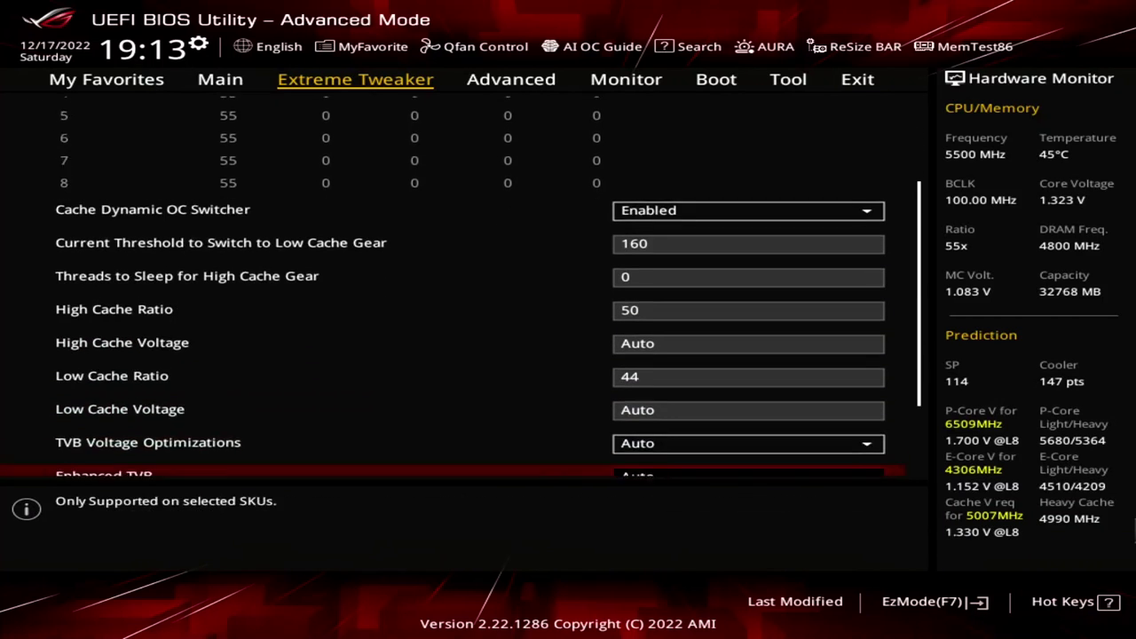
key(Up)
key(Up)
key(Up)
key(Return)
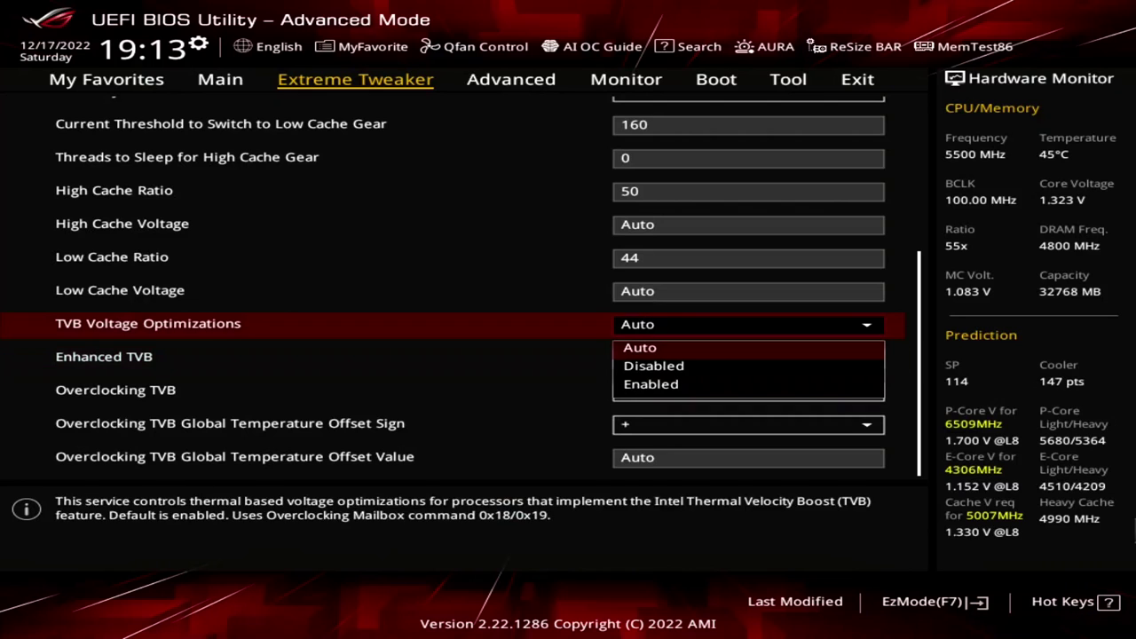
key(Down)
key(Return)
Step: Set Overclocking TVB to Enabled
key(Down)
key(Down)
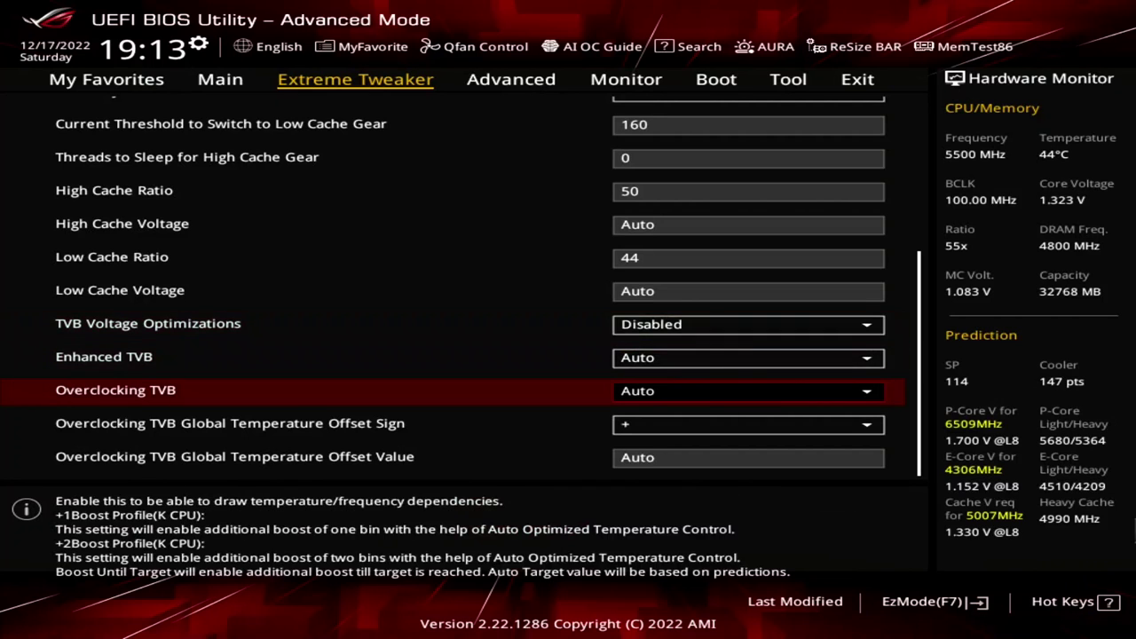
key(Return)
key(Down)
key(Down)
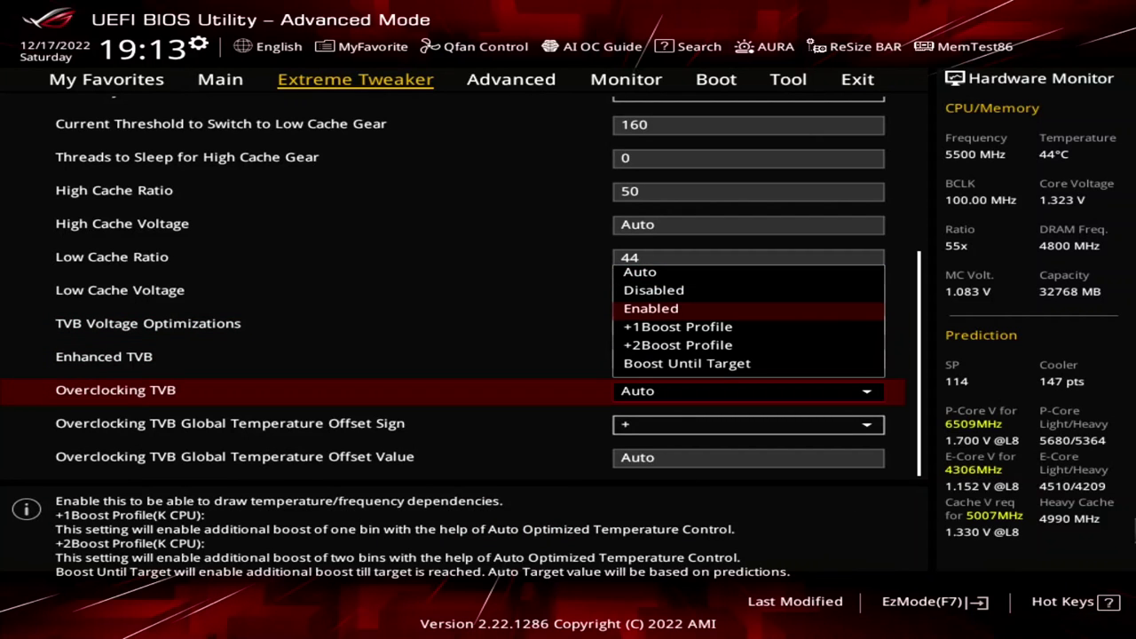
key(Return)
Step: Enable the Overclocking TVB entries for 8-Core, 7-Core, 6-Core and 5-Core Active
key(Down)
key(Down)
key(Down)
key(Down)
key(Down)
key(Down)
key(Down)
key(Down)
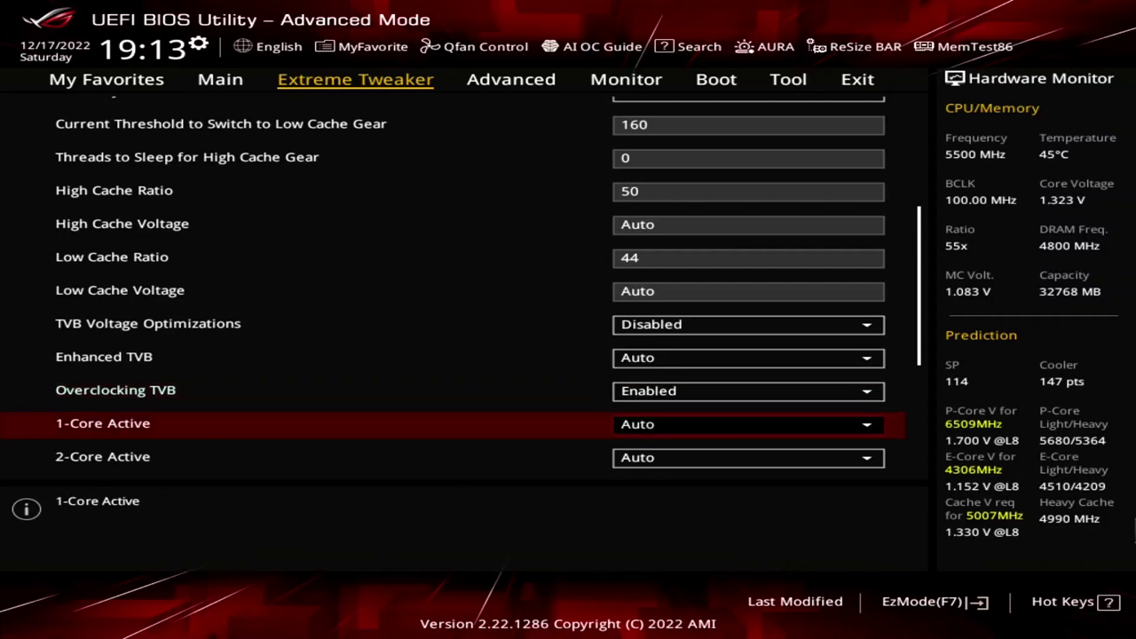
key(Return)
key(Down)
key(Return)
key(Up)
key(Return)
key(Down)
key(Return)
key(Up)
key(Return)
key(Down)
key(Return)
key(Up)
key(Return)
key(Down)
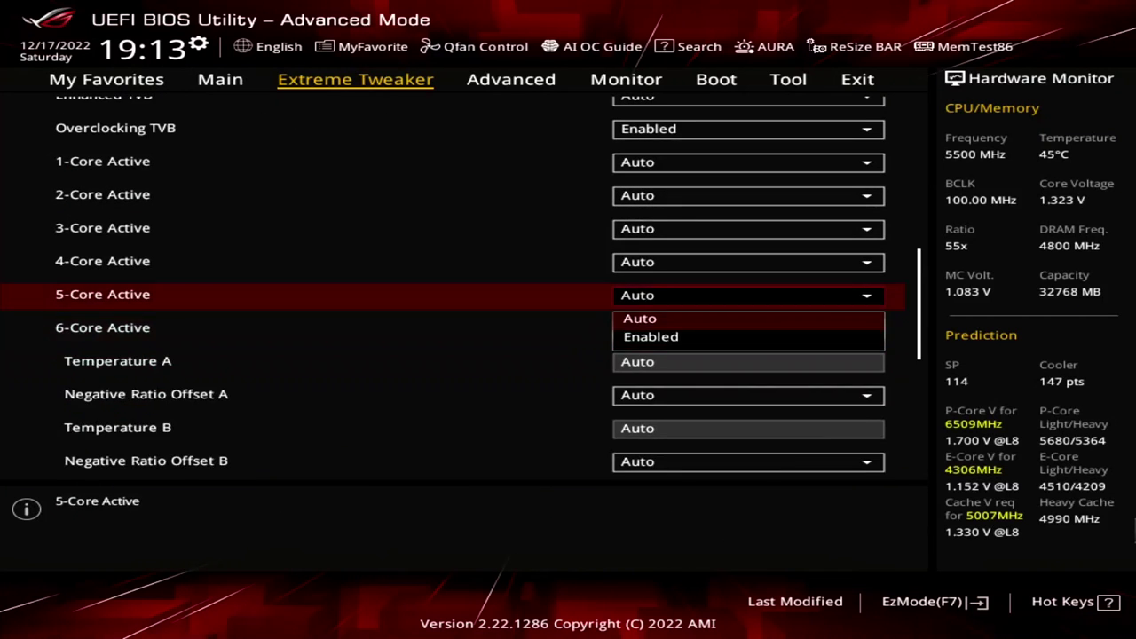
key(Return)
Step: Enable the Overclocking TVB entries for 4-Core, 3-Core, 2-Core and 1-Core Active
key(Up)
key(Return)
key(Down)
key(Return)
key(Up)
key(Return)
key(Down)
key(Return)
key(Up)
key(Return)
key(Down)
key(Return)
key(Up)
key(Return)
key(Down)
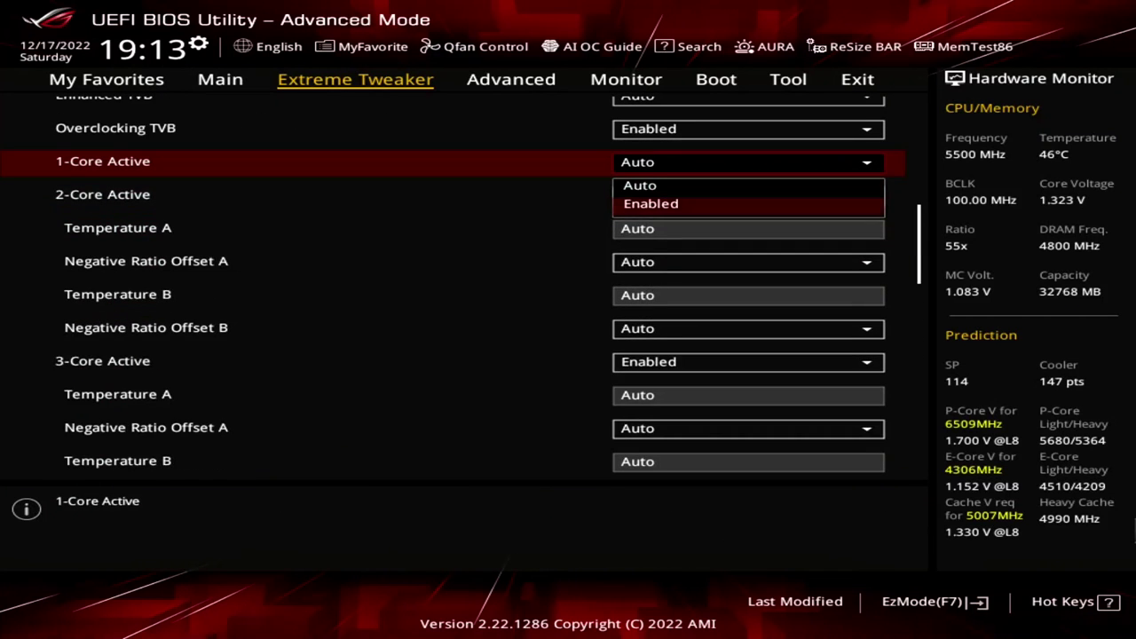
key(Return)
Step: For 1-Core Active, set Temperature A to 35 and Negative Ratio Offset A to User Specify with a Ratio Offset of 2
key(Down)
text(35)
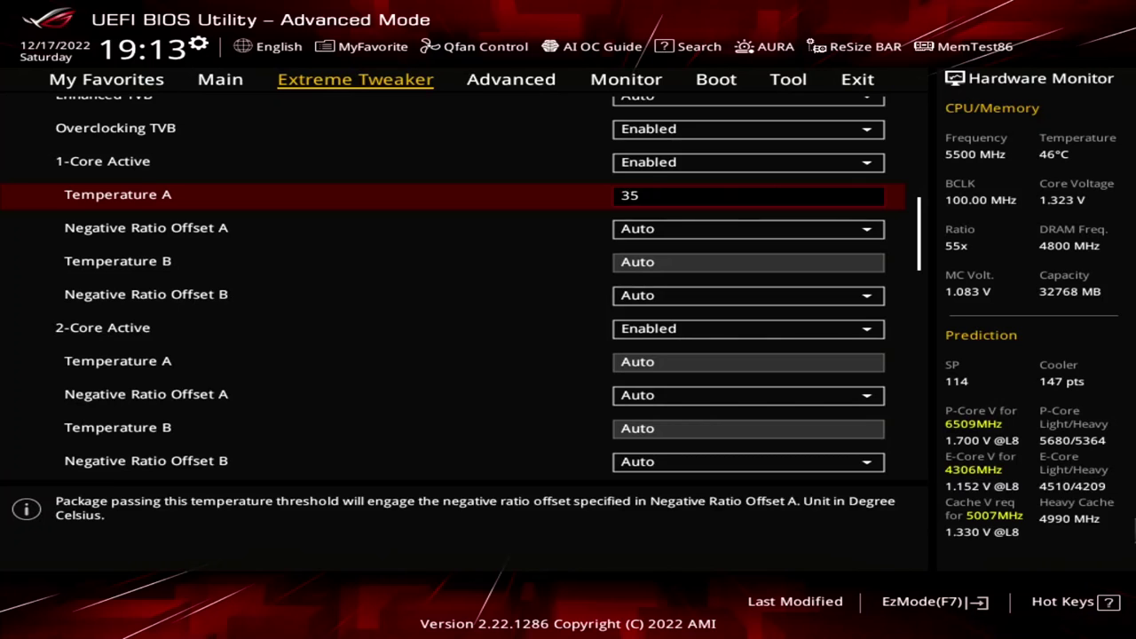
key(Down)
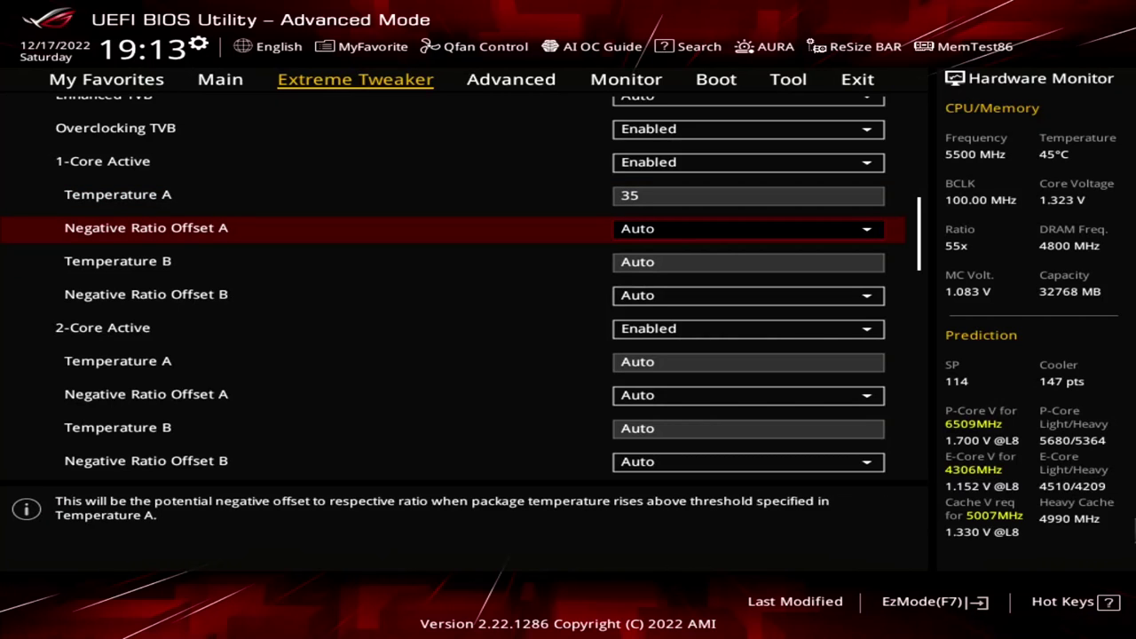
key(Return)
key(Down)
key(Return)
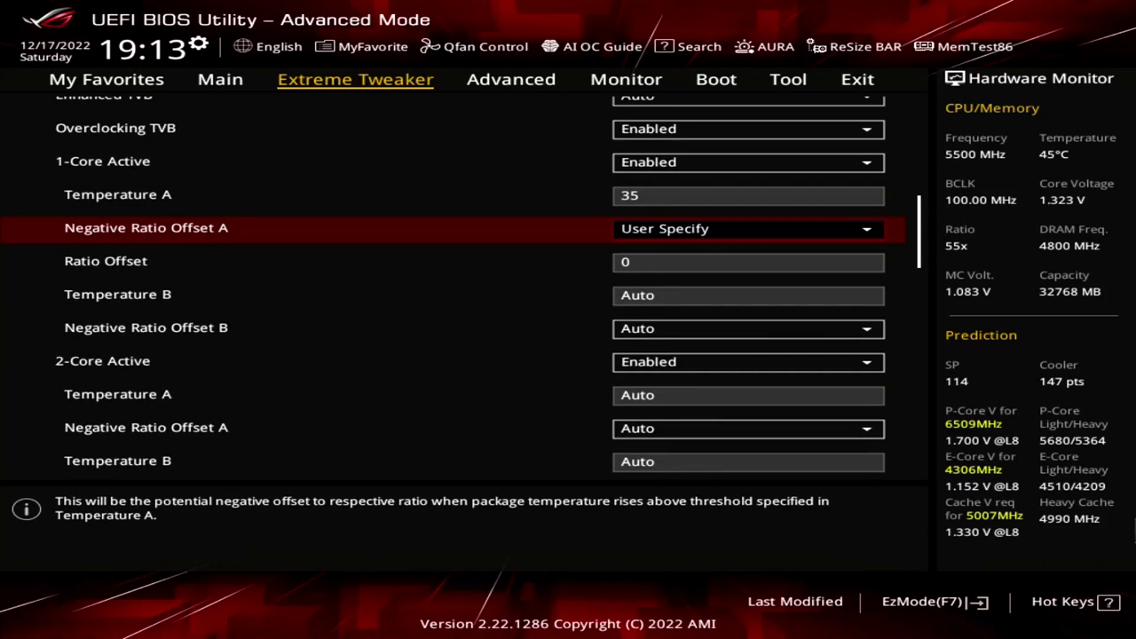
key(Down)
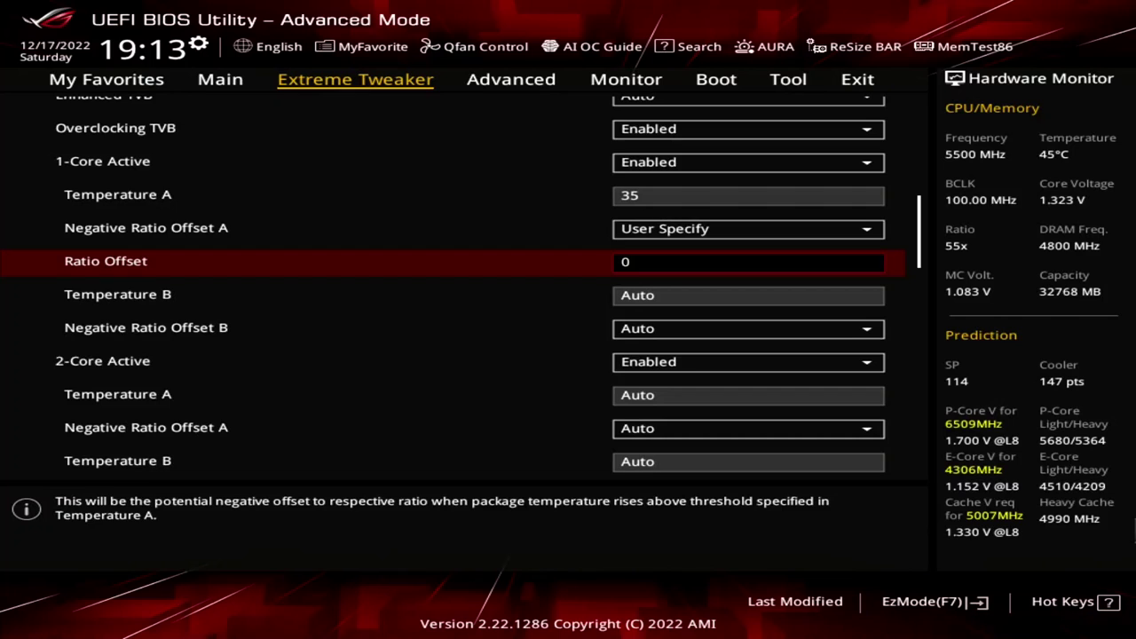
text(1)
key(plus)
Step: For 1-Core Active, set Temperature B to 80 and Negative Ratio Offset B to User Specify with a Ratio Offset of 1
key(Down)
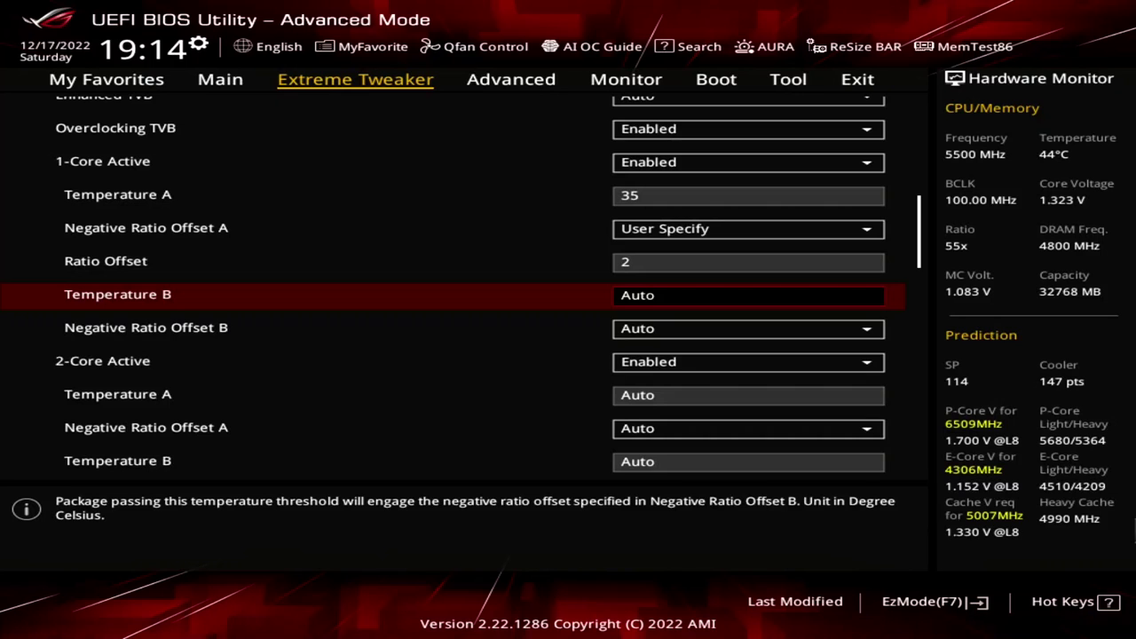
text(80)
key(Down)
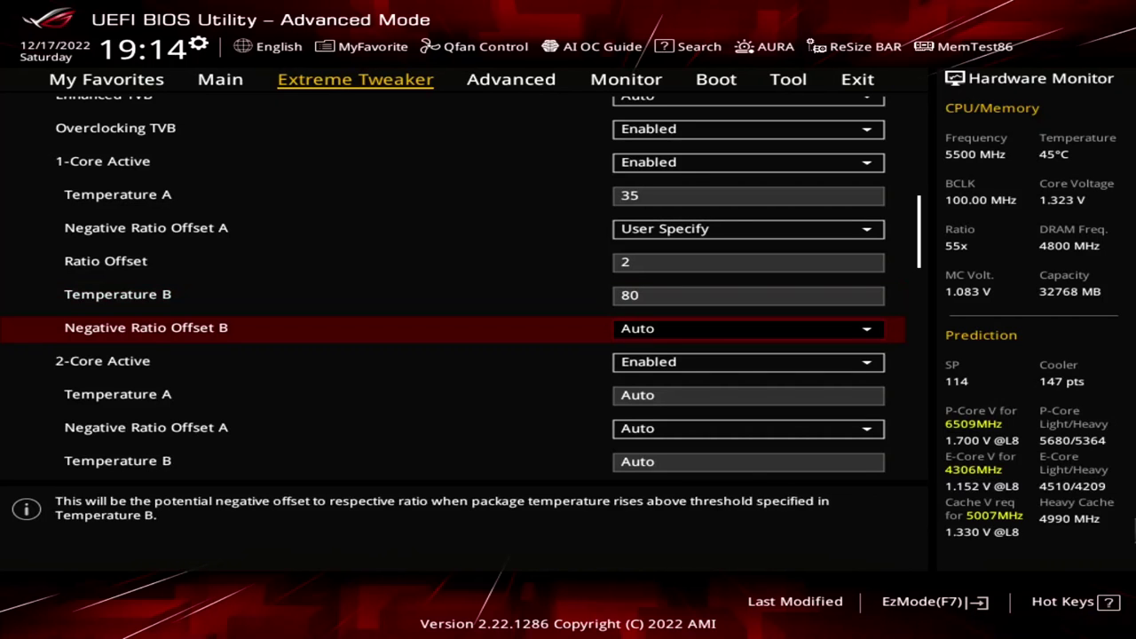
key(plus)
key(Down)
key(plus)
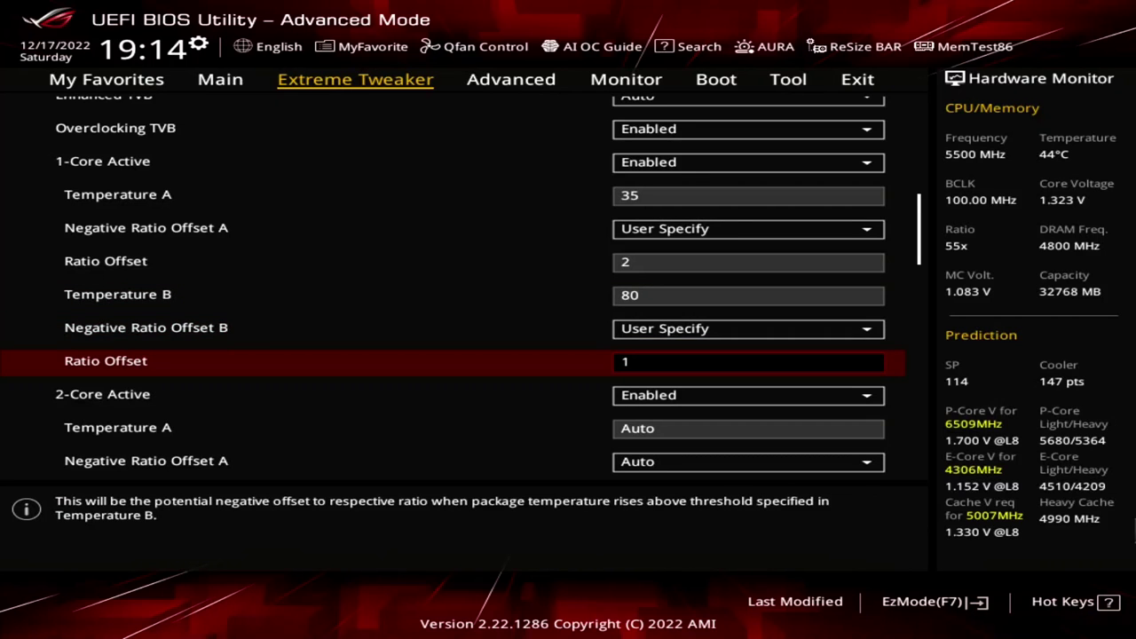
Step: For 2-Core Active, set Temperature A to 35 and Negative Ratio Offset A to User Specify with a Ratio Offset of 2
key(Down)
key(Down)
text(35)
key(Down)
key(plus)
key(Down)
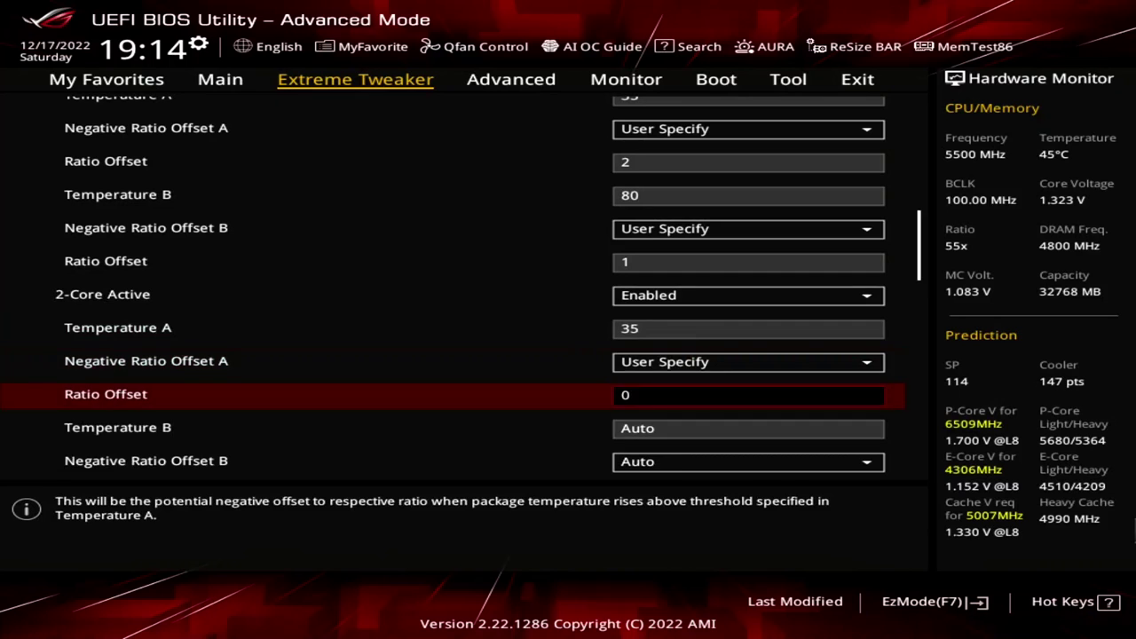
key(plus)
key(plus)
Step: For 2-Core Active, set Temperature B to 80 and Negative Ratio Offset B to User Specify with a Ratio Offset of 1
key(Down)
text(80)
key(Down)
key(plus)
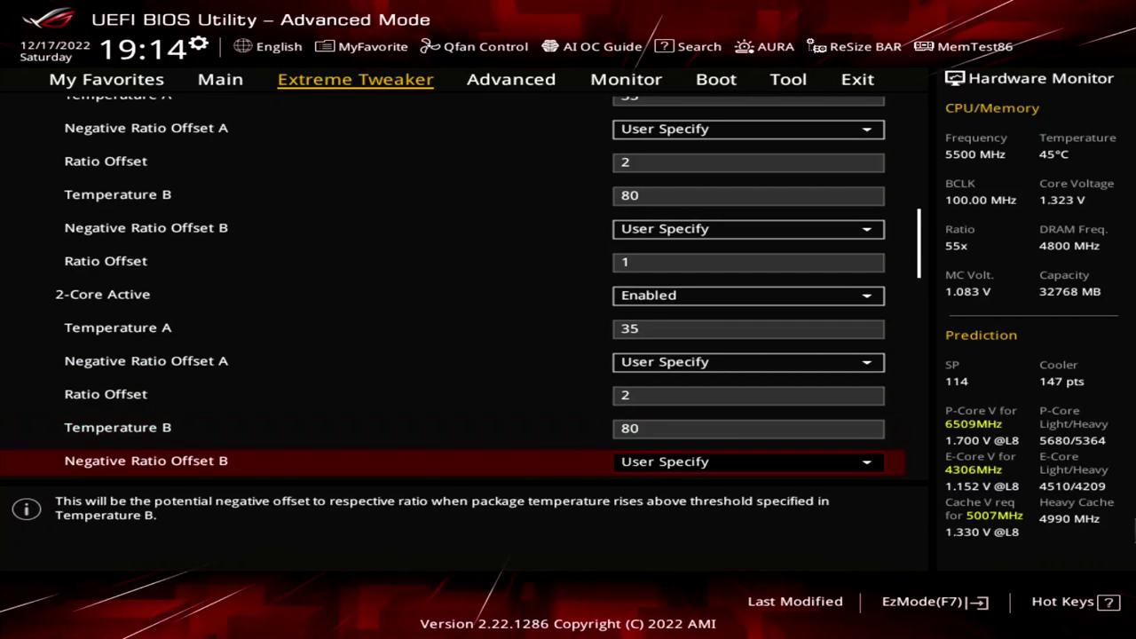
key(Down)
key(plus)
Step: For 3-Core Active, set Temperature A to 65 and Negative Ratio Offset A to User Specify with a Ratio Offset of 1
key(Down)
key(Down)
key(Down)
key(Down)
key(Down)
key(Down)
key(Down)
key(Up)
key(Up)
key(Up)
key(Up)
key(Up)
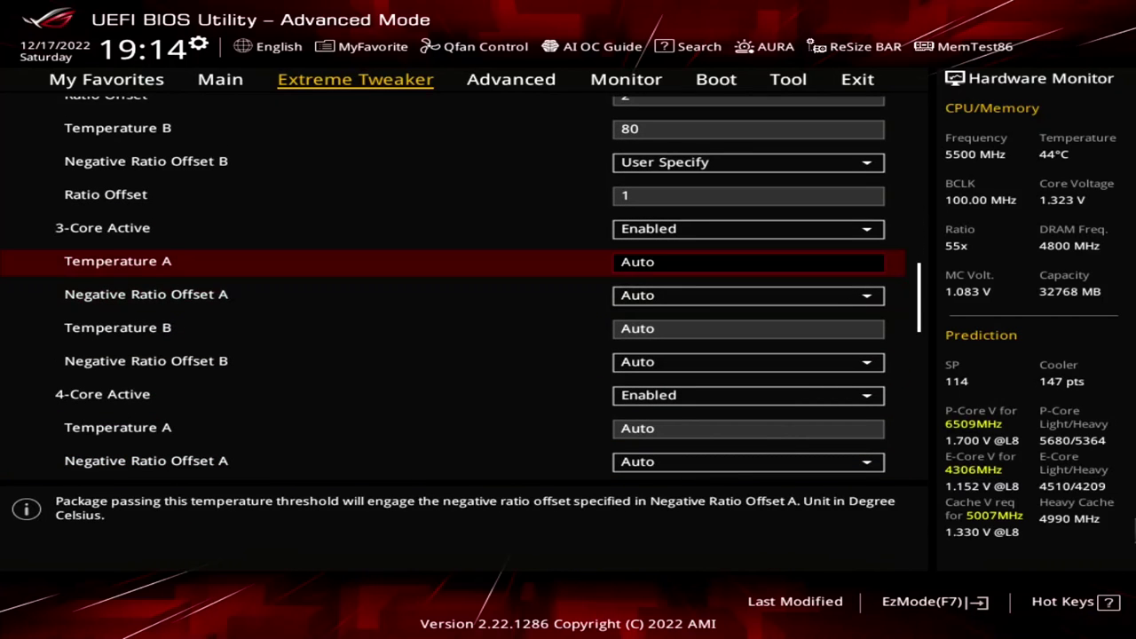
text(65)
key(Down)
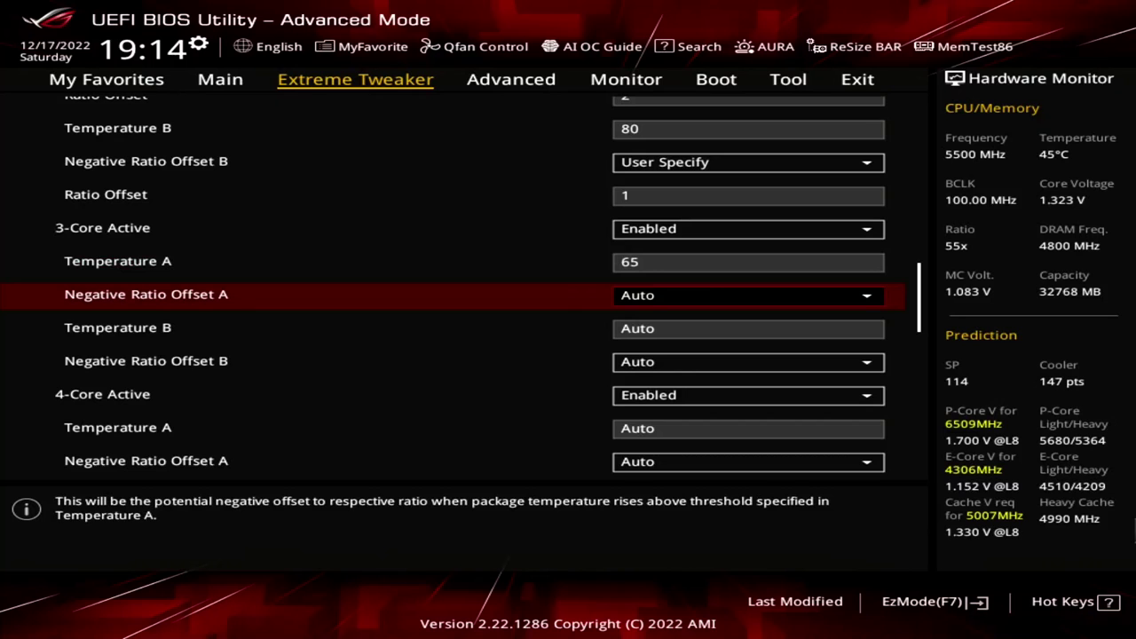
key(plus)
key(Down)
text(1)
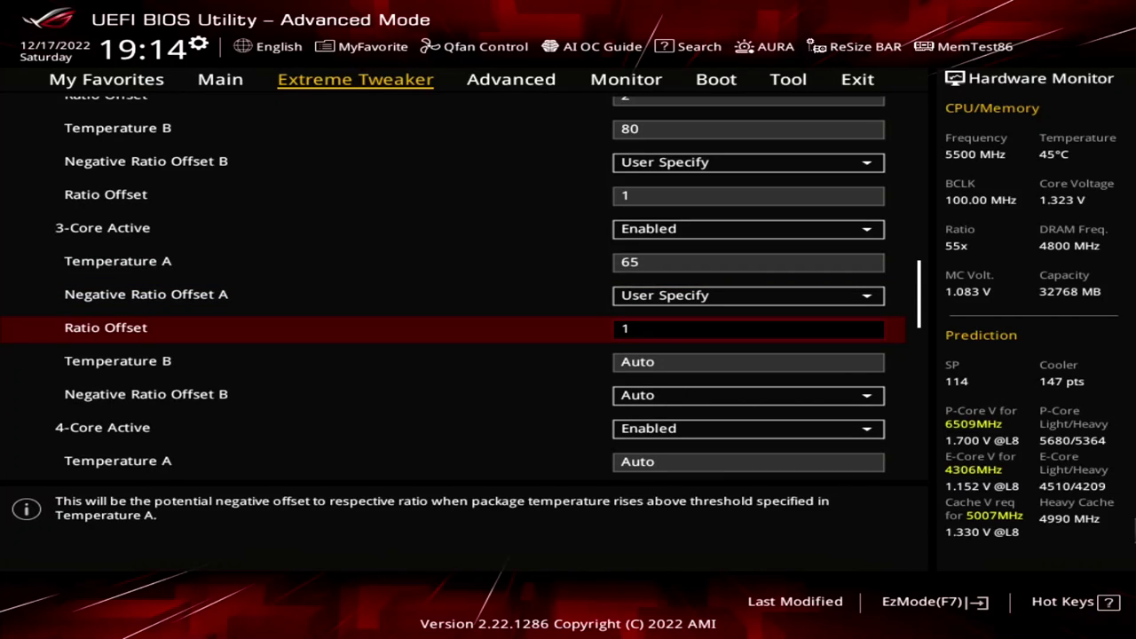
Step: For 3-Core Active, set Temperature B to 80 and Negative Ratio Offset B to User Specify with a Ratio Offset of 1
key(Down)
text(80)
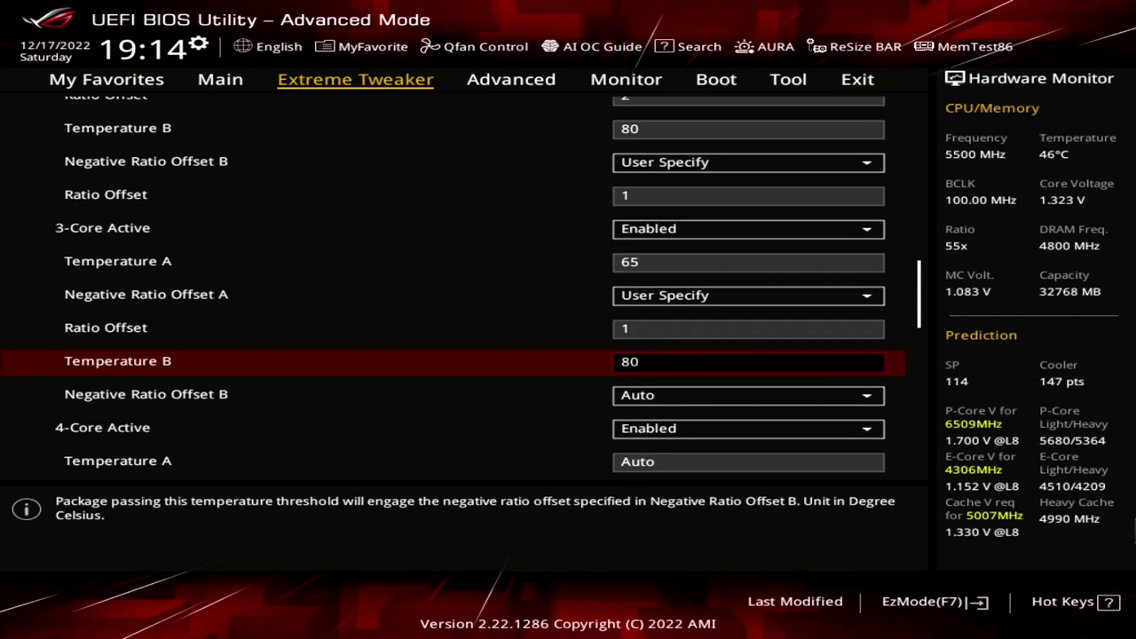
key(Down)
key(plus)
key(Down)
text(1)
Step: For 4-Core Active, set Temperature A to 65 and Negative Ratio Offset A to User Specify with a Ratio Offset of 1
key(Down)
key(Down)
key(Down)
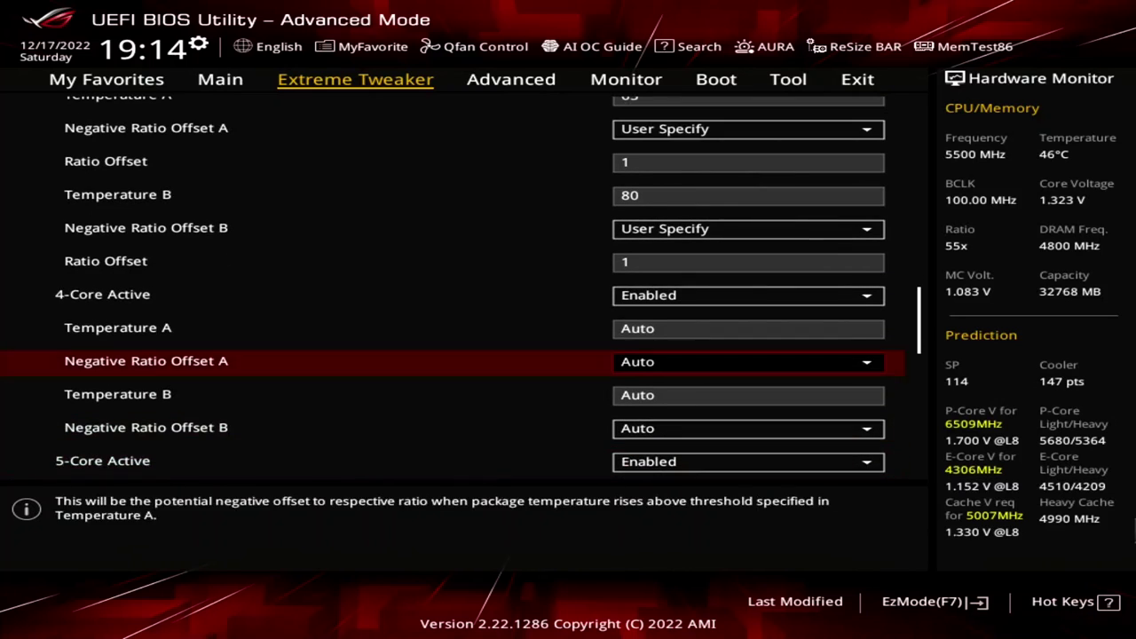
key(Up)
text(65)
key(Down)
key(plus)
key(Down)
text(1)
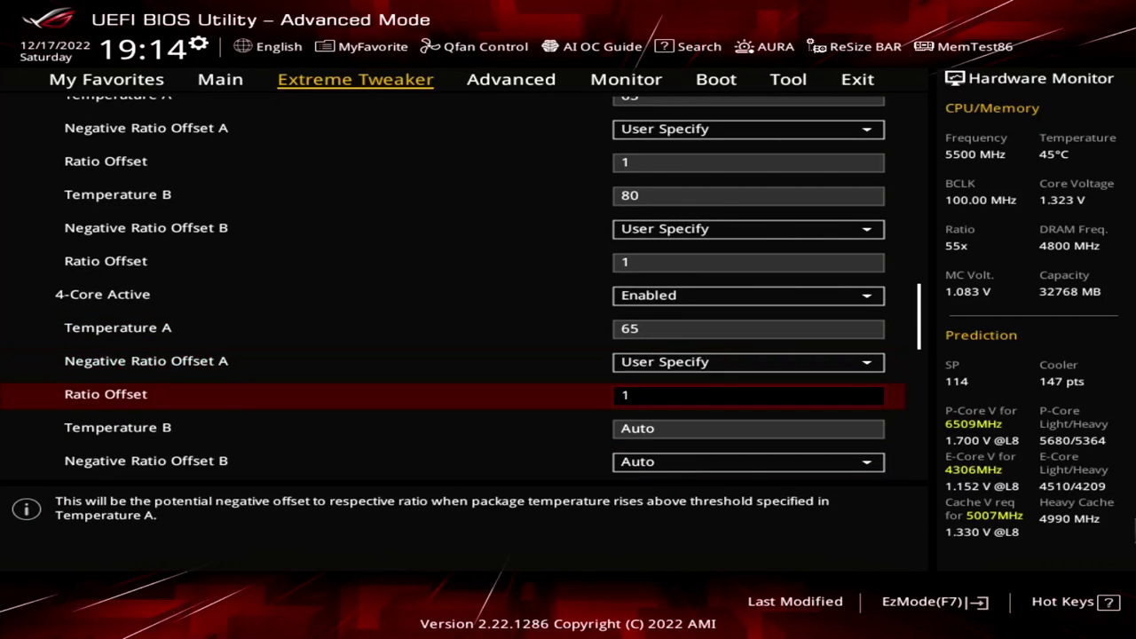
Step: For 4-Core Active, set Temperature B to 80 and Negative Ratio Offset B to User Specify with a Ratio Offset of 1
key(Down)
text(80)
key(Down)
key(plus)
key(Down)
key(1)
Step: For 5-Core Active, set Temperature A to 65 and Negative Ratio Offset A to User Specify with a Ratio Offset of 1
key(Down)
key(Down)
key(Down)
key(Down)
key(Down)
key(Up)
key(Up)
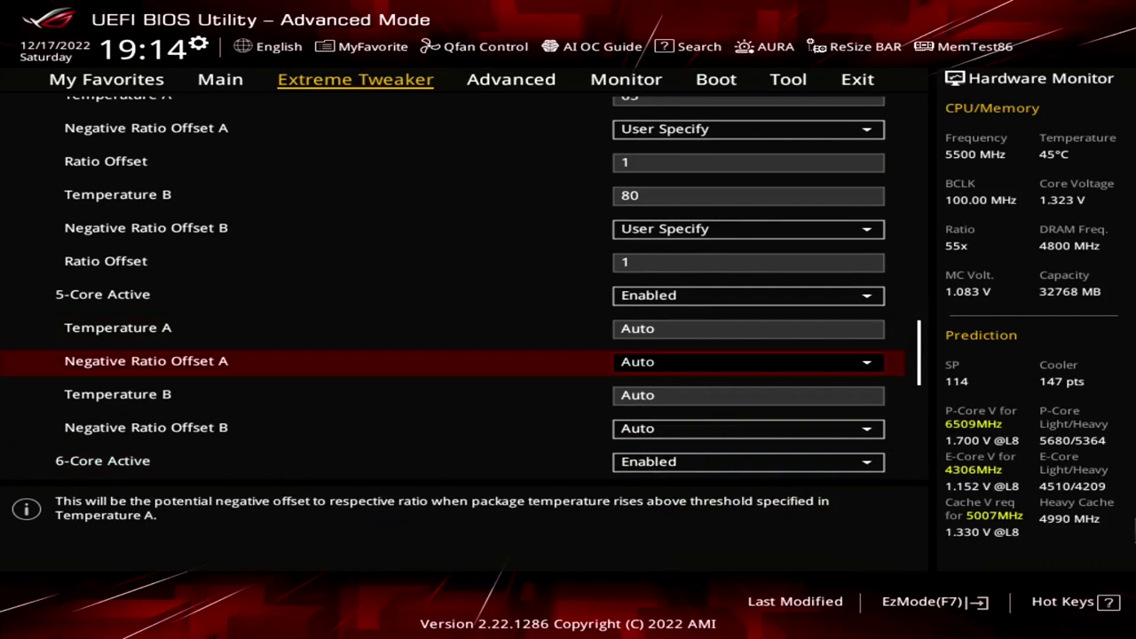
key(Up)
text(65)
key(Down)
key(plus)
key(Down)
Step: For 5-Core Active, set Temperature B to 85 and Negative Ratio Offset B to User Specify with a Ratio Offset of 1
key(Down)
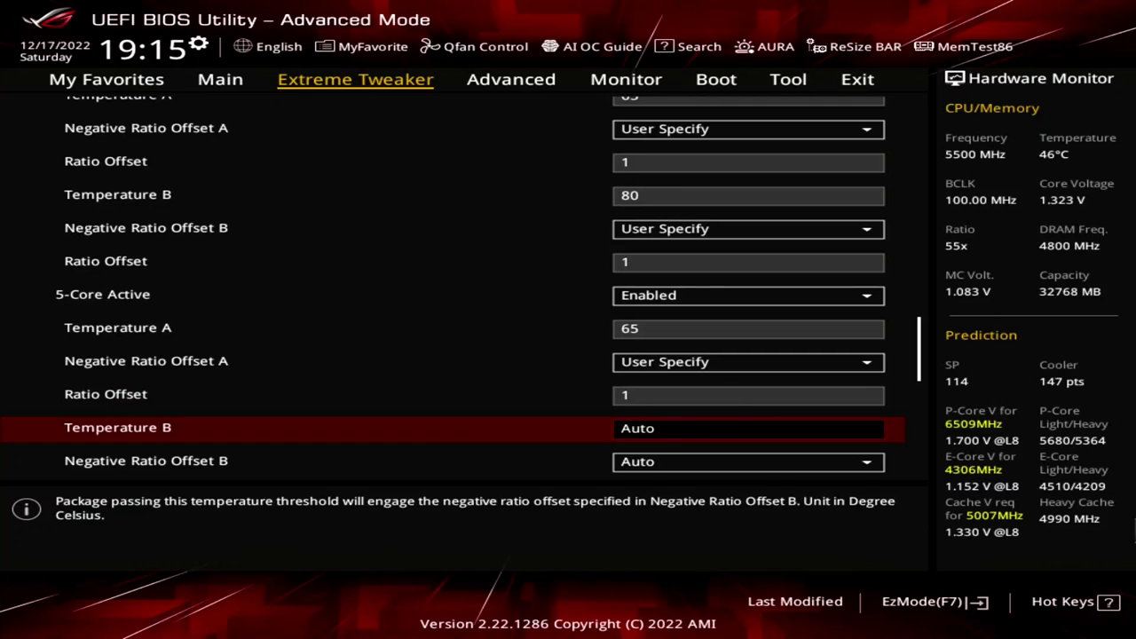
text(85)
key(Down)
key(plus)
key(Down)
text(1)
Step: For 6-Core Active, set Temperature A to 65 and Negative Ratio Offset A to User Specify with a Ratio Offset of 1
key(Down)
key(Down)
key(Down)
key(Down)
key(Down)
key(Down)
key(Up)
key(Up)
key(Up)
key(Up)
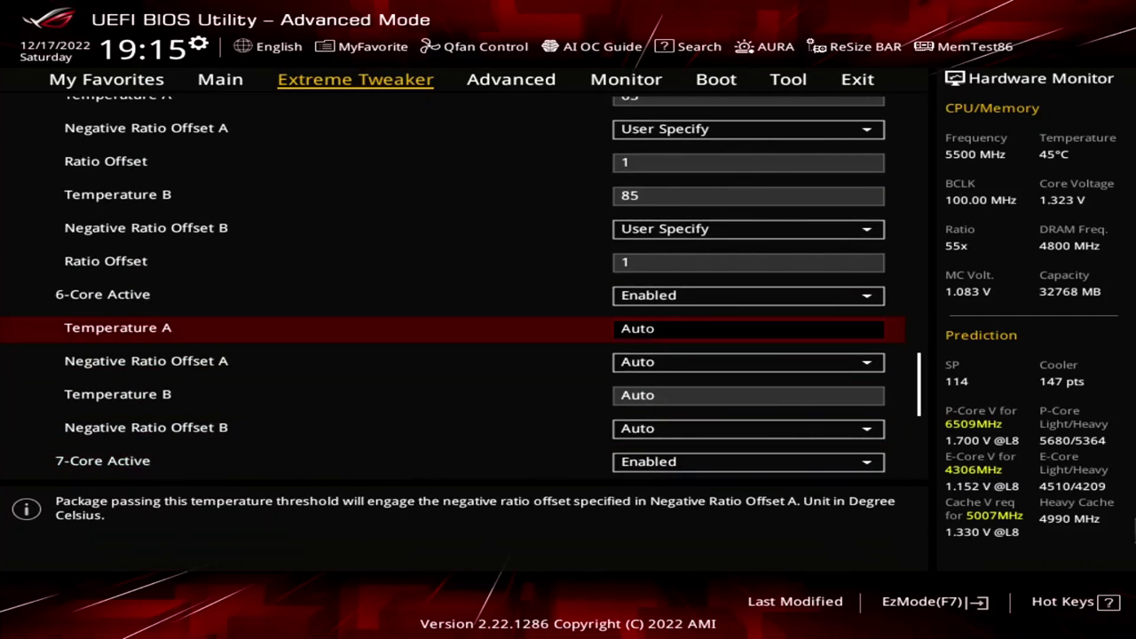
text(65)
key(Down)
key(plus)
key(Down)
text(1)
Step: For 6-Core Active, set Temperature B to 85 and Negative Ratio Offset B to User Specify with a Ratio Offset of 1
key(Down)
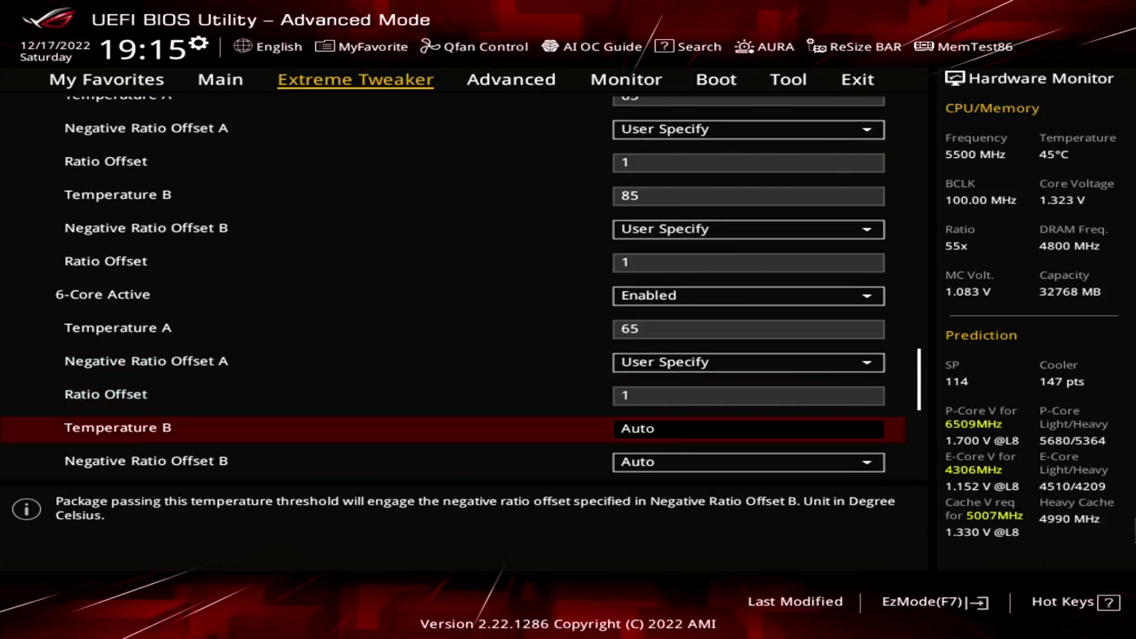
text(85)
key(Down)
key(plus)
key(Down)
text(1)
Step: For 7-Core Active, set Temperature A to 65 and Negative Ratio Offset A to User Specify with a Ratio Offset of 2
key(Down)
key(Down)
key(Down)
key(Down)
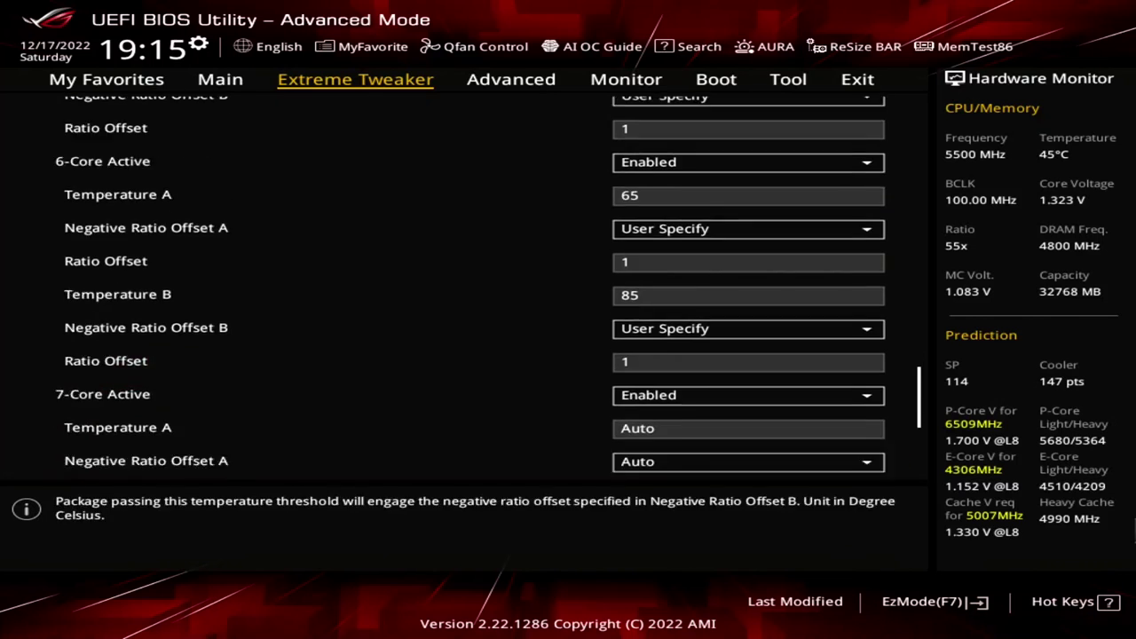
key(Up)
key(Up)
text(65)
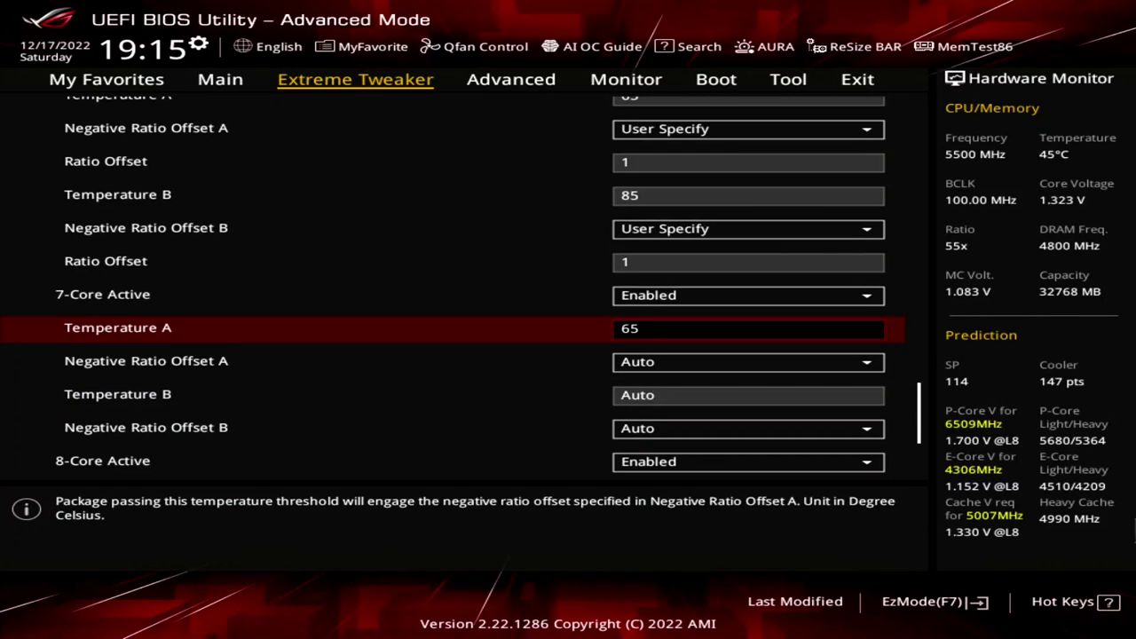
key(Down)
key(plus)
key(Down)
text(2)
key(Down)
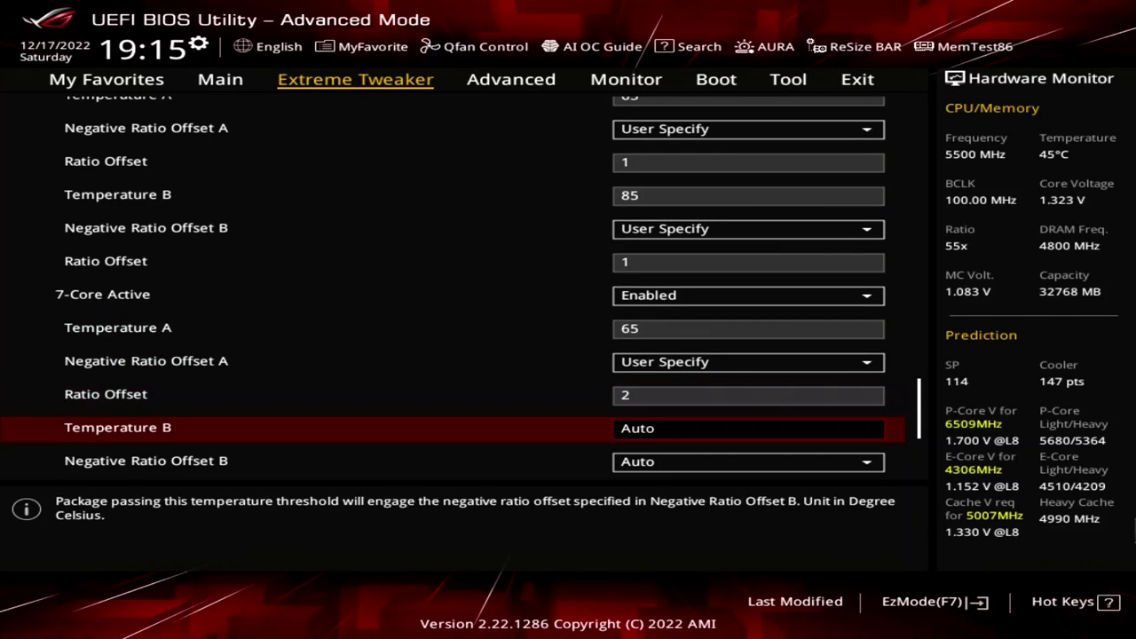
Step: For 7-Core Active, set Temperature B to 90 and Negative Ratio Offset B to User Specify with a Ratio Offset of 1
text(90)
key(Down)
key(plus)
key(Down)
text(1)
Step: For 8-Core Active, set Temperature A to 65 and Negative Ratio Offset A to User Specify with a Ratio Offset of 2
key(Down)
key(Down)
key(Down)
key(Down)
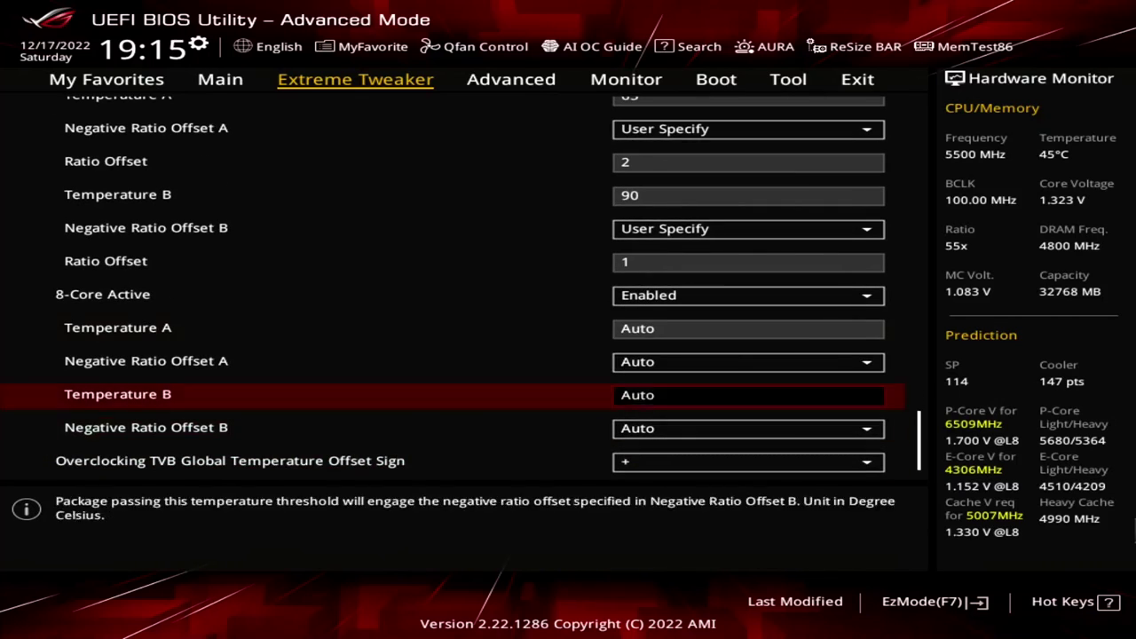
key(Up)
key(Up)
text(65)
key(Down)
key(plus)
key(Down)
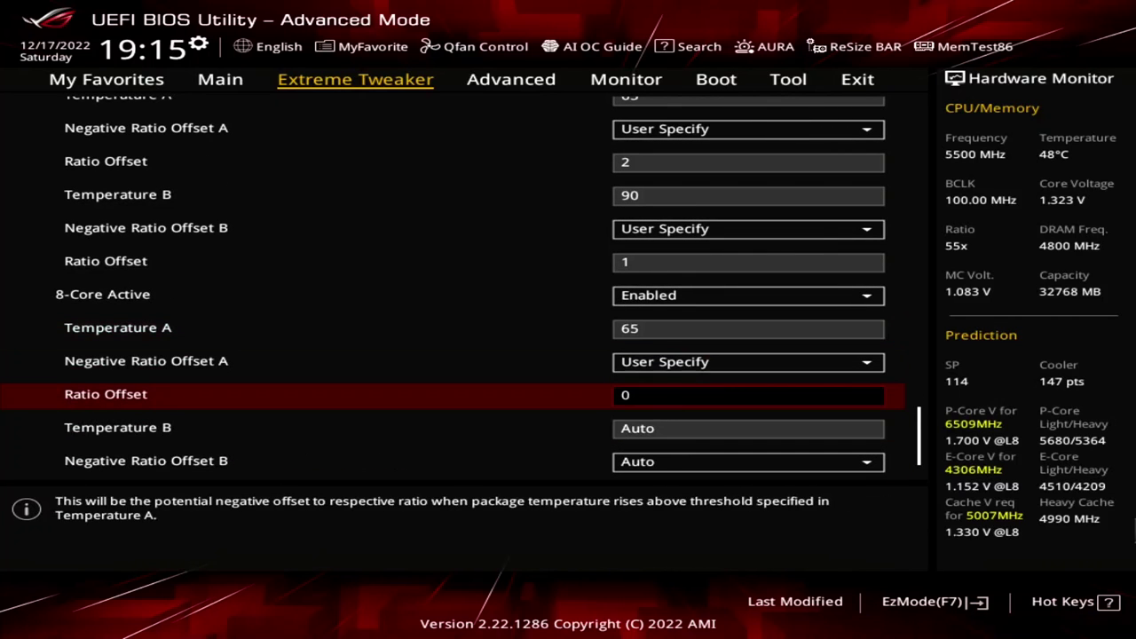
text(2)
Step: For 8-Core Active, set Temperature B to 90 and Negative Ratio Offset B to User Specify with a Ratio Offset of 1
key(Down)
text(90)
key(Down)
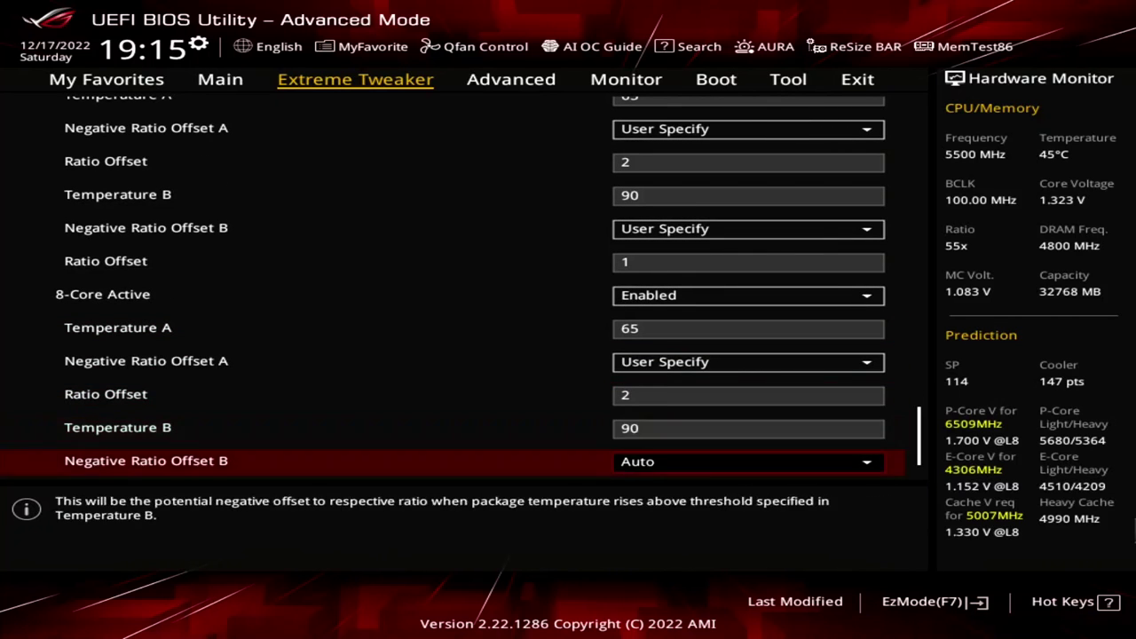
key(plus)
key(Down)
text(1)
key(Down)
key(Down)
key(Escape)
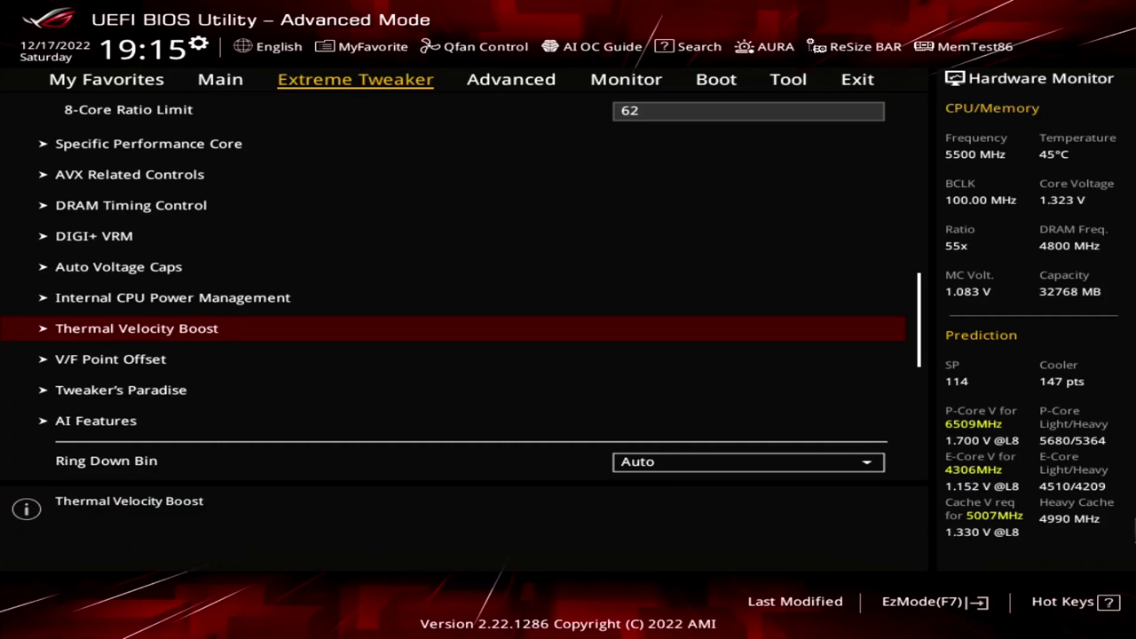
Step: In the V/F Point Offset settings, set V/F Point 6 to a negative offset of 0.1 V
key(Down)
key(Return)
key(Down)
key(Down)
key(Down)
key(Down)
key(Down)
key(Down)
key(Down)
key(Down)
key(Down)
key(Down)
key(Down)
key(Down)
key(Down)
key(Down)
key(Down)
key(Down)
key(Down)
key(Down)
key(Down)
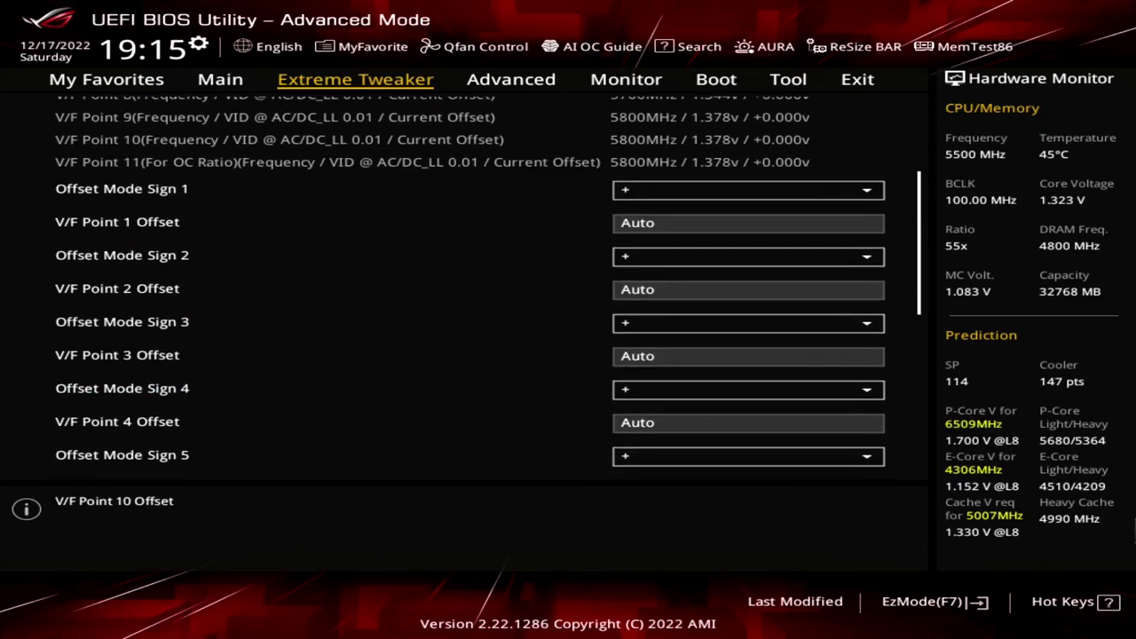
key(Down)
key(Down)
key(Up)
key(Up)
key(Up)
key(Up)
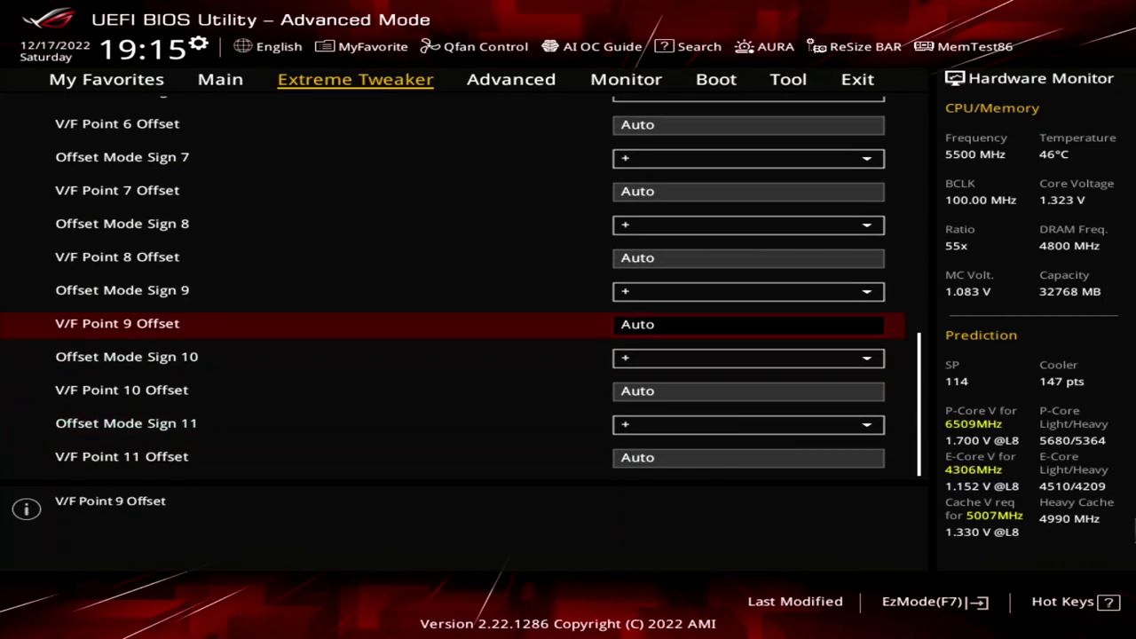
key(Up)
key(Up)
key(Up)
key(Up)
key(Up)
key(Up)
key(Up)
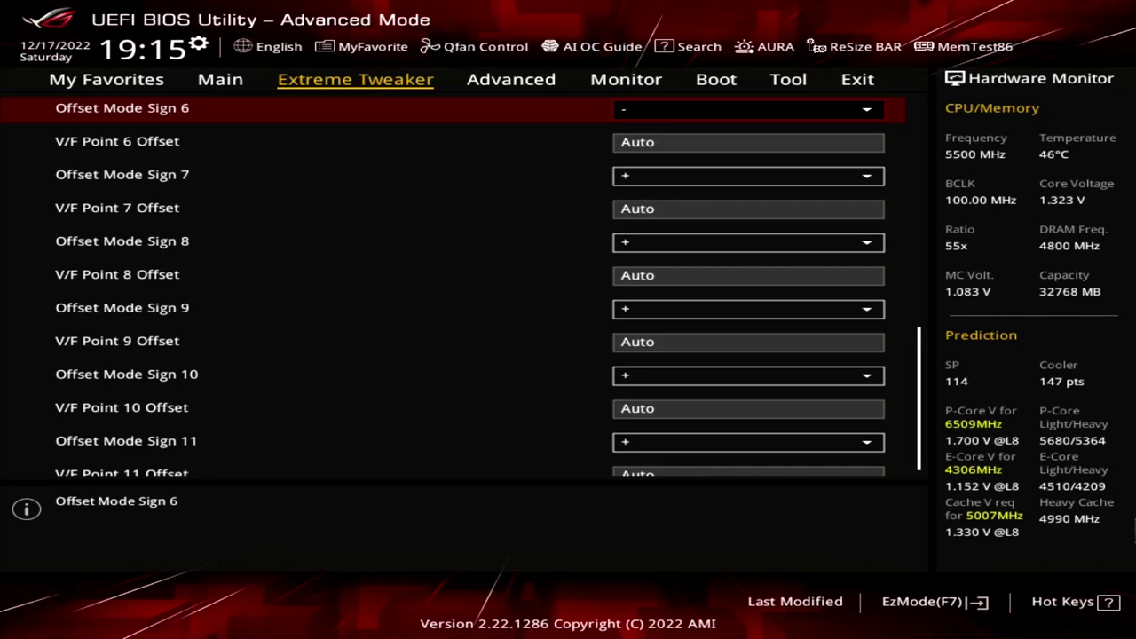
key(Down)
text(.1)
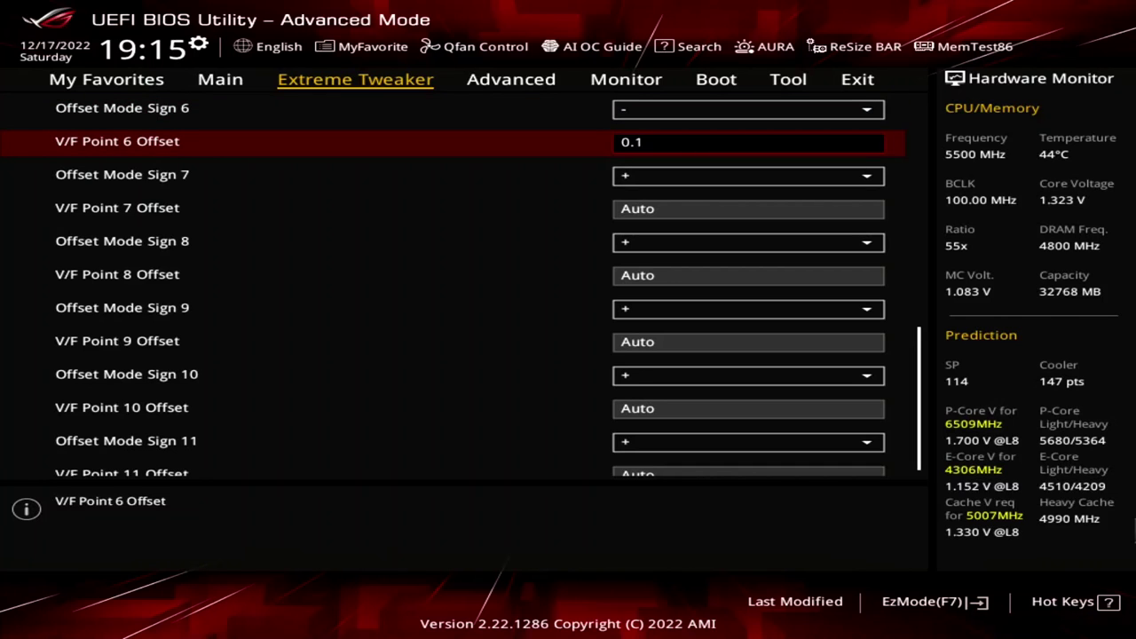
Step: Set V/F Point 7 to a negative offset of 0.125 V
key(Down)
key(minus)
key(Down)
text(0)
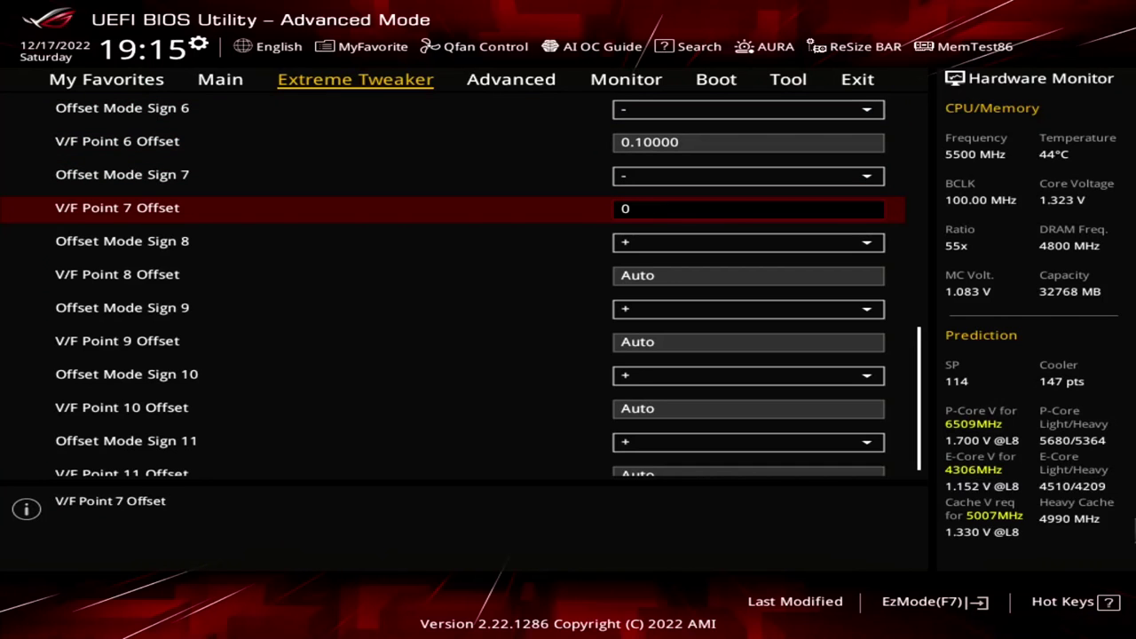
text(.125)
Step: Set V/F Point 8 to a negative offset of 0.135 V
key(Down)
key(minus)
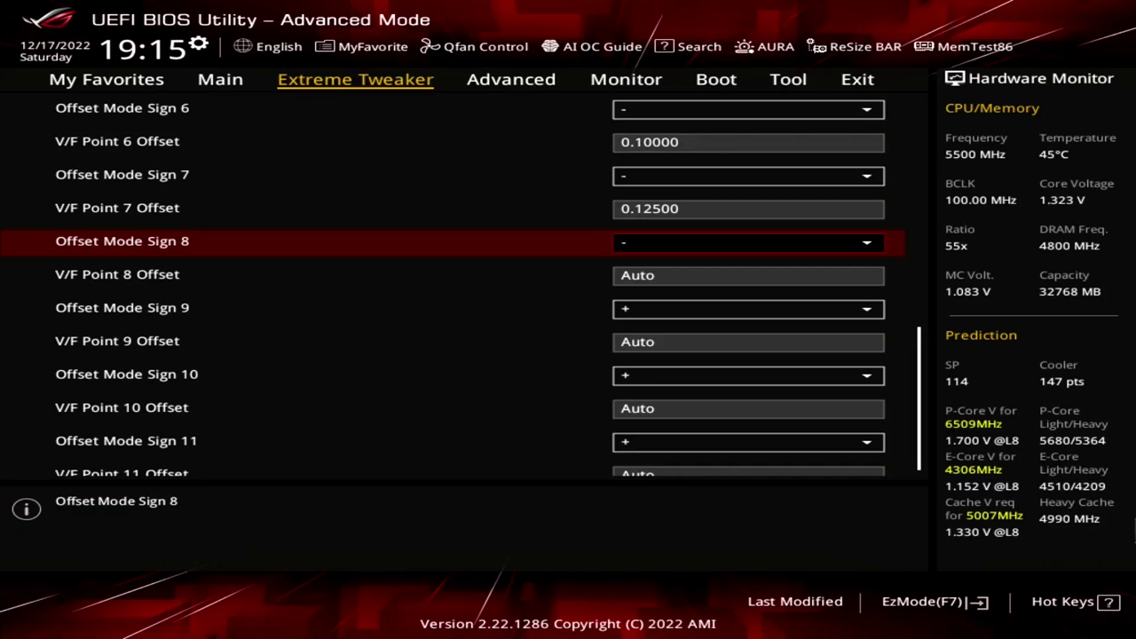
key(Down)
text(0.1)
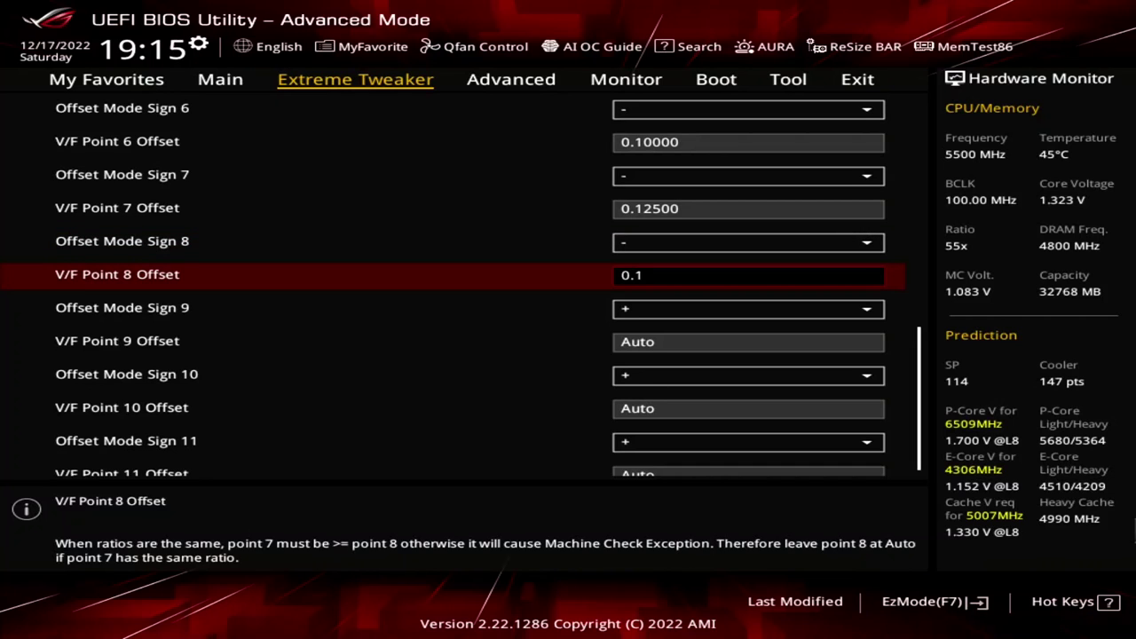
text(35)
Step: Set V/F Point 9 to a negative offset of 0.15 V
key(Down)
key(minus)
key(Down)
text(0.15)
Step: Set V/F Point 10 to a negative offset of 0.15 V and return to the main Extreme Tweaker settings
key(Down)
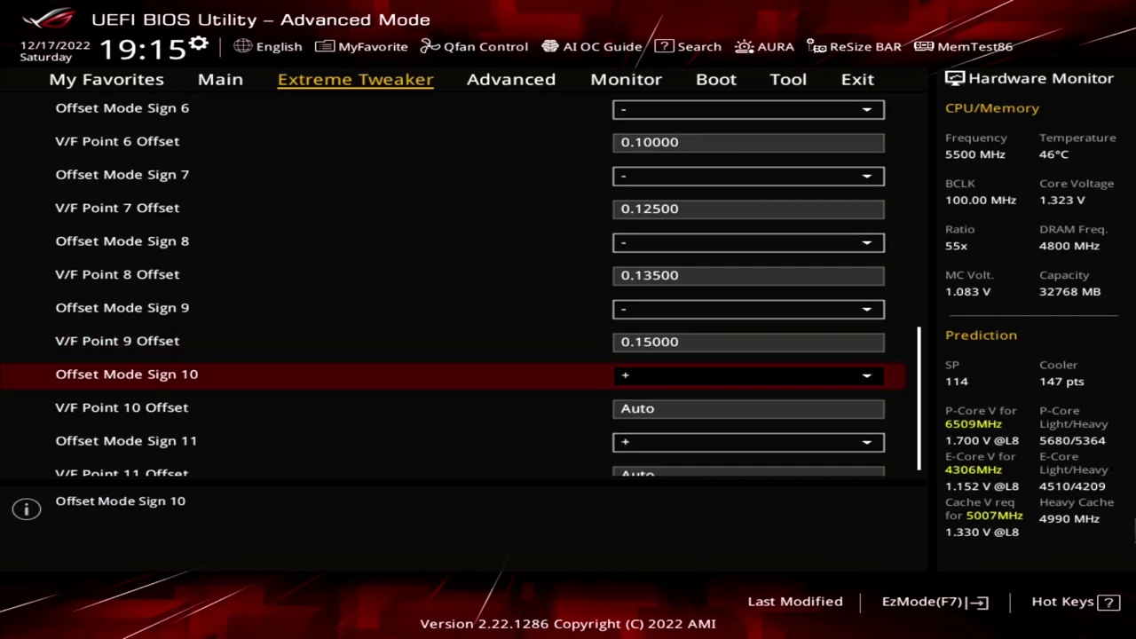
key(minus)
key(Down)
text(0.15)
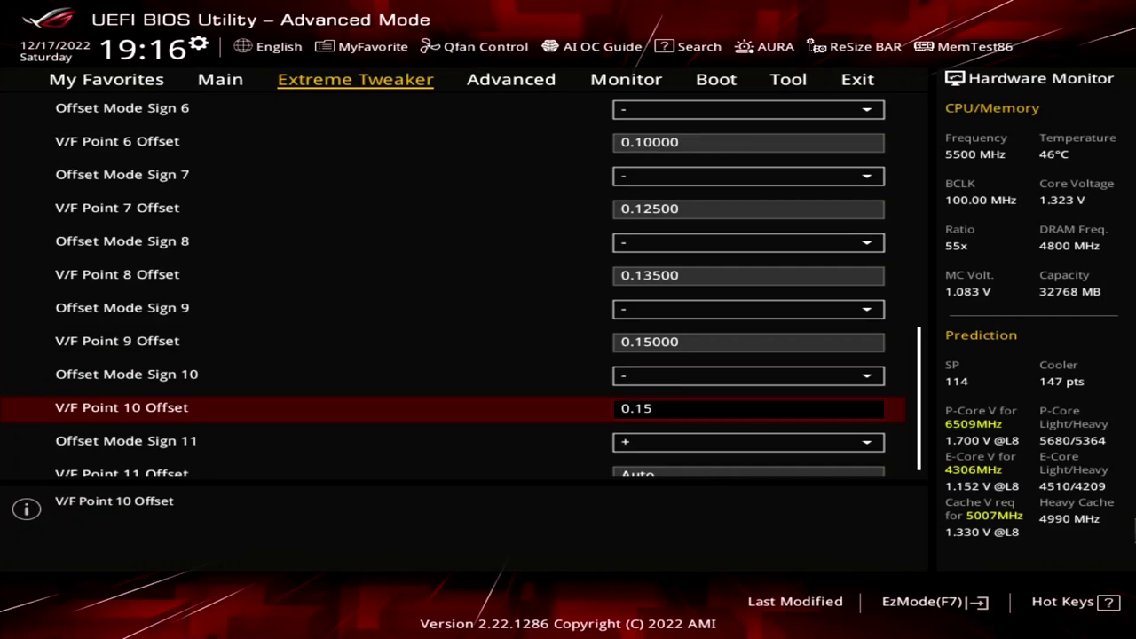
key(Down)
key(Escape)
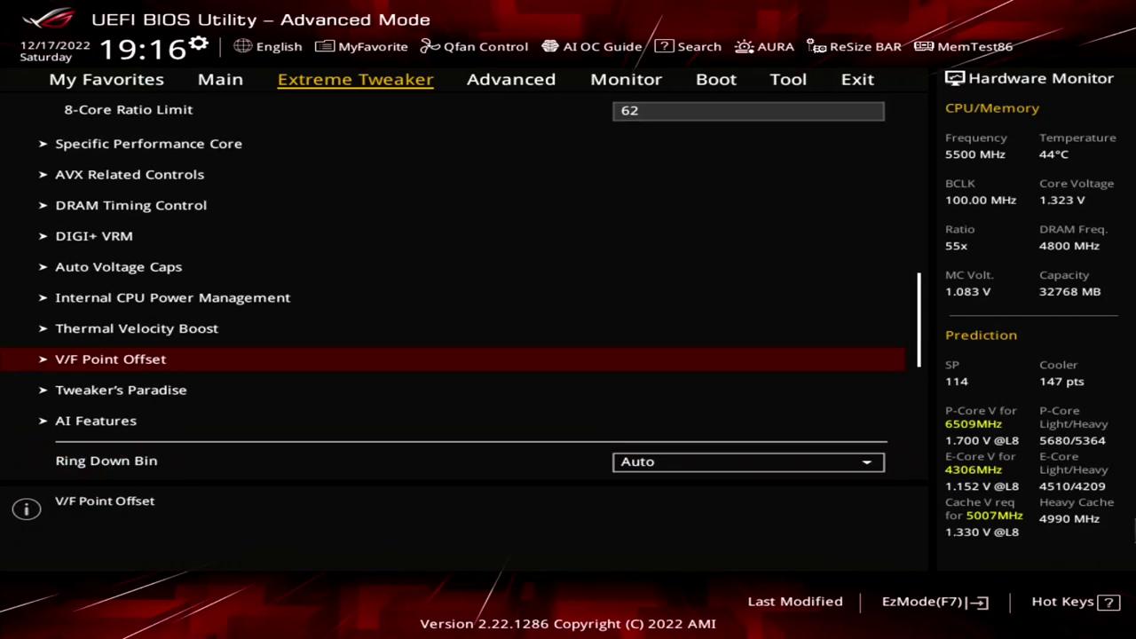
Step: Set Global Core SVID Voltage to Adaptive Mode
key(Down)
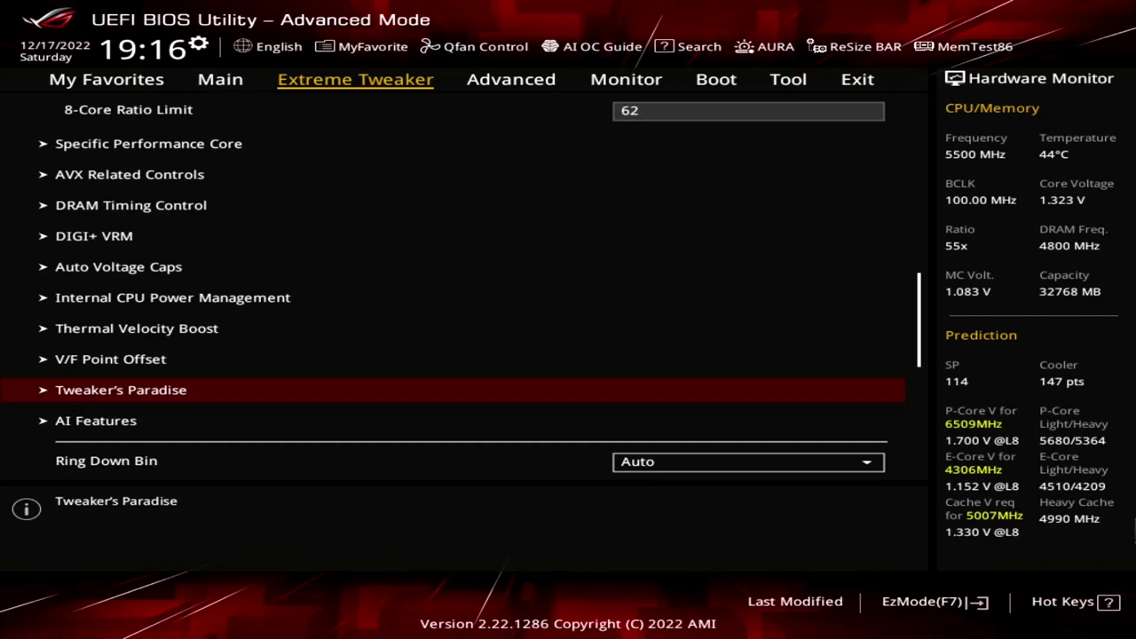
key(Down)
key(Down)
key(Down)
key(Down)
key(Down)
key(Down)
key(Down)
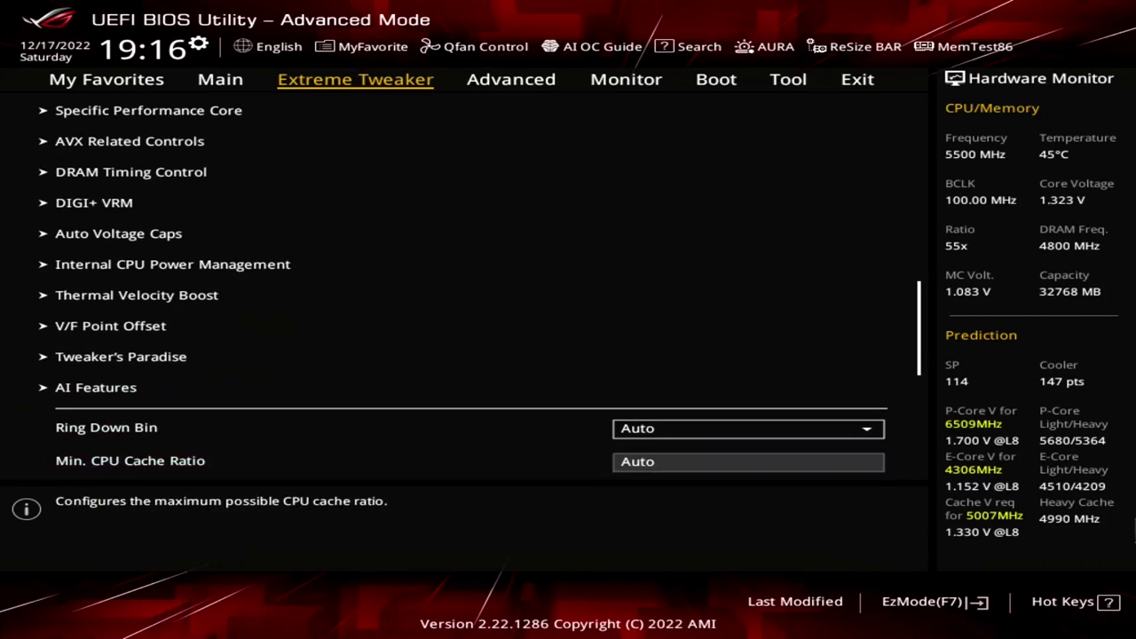
key(Down)
key(Down)
key(Down)
key(Down)
key(Up)
key(Up)
key(Up)
key(Up)
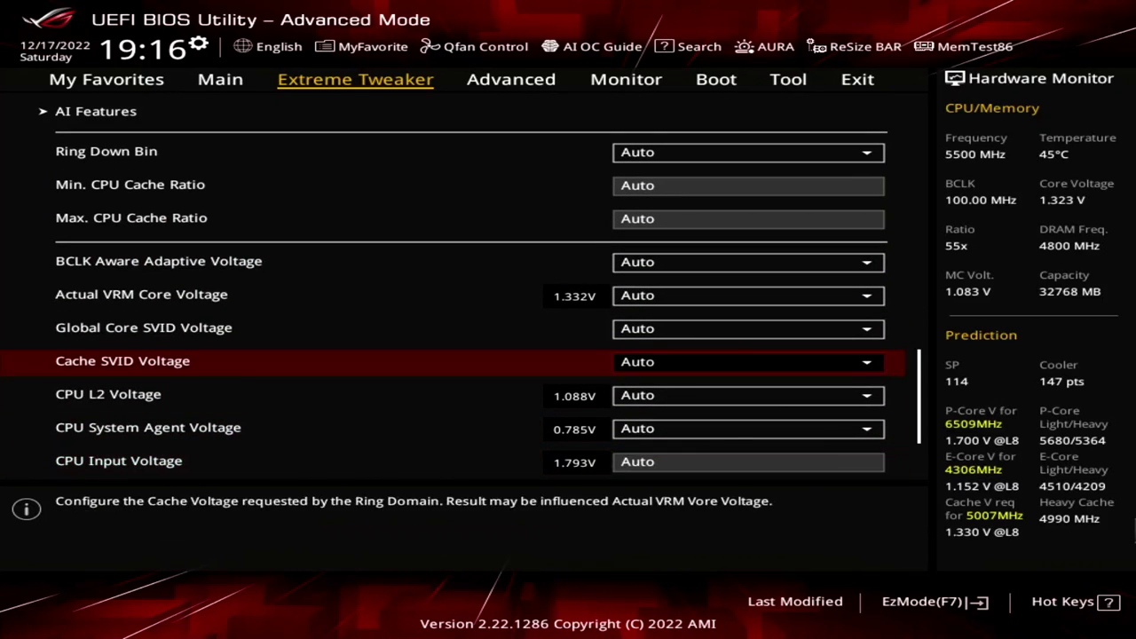
key(Return)
key(Down)
key(Down)
key(Return)
Step: Set the Additional Turbo Mode CPU Core Voltage to 1.5 V
key(Down)
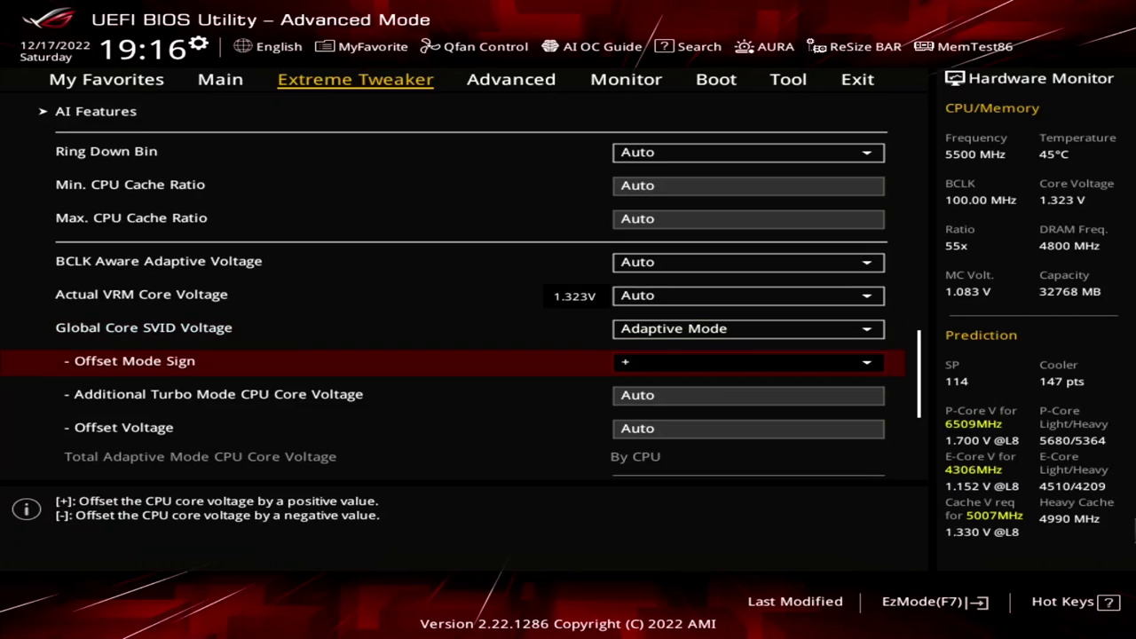
key(Down)
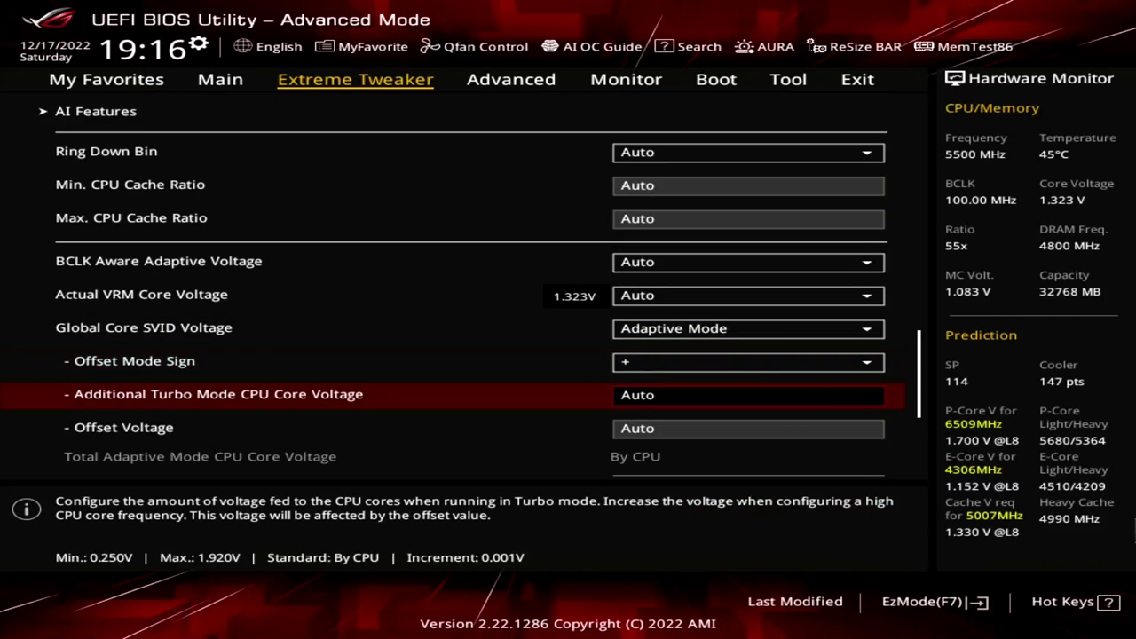
text(1.5)
key(Return)
Step: Set High DRAM Voltage Mode to Enabled
key(Down)
key(Down)
key(Down)
key(Down)
key(Down)
key(Down)
key(Down)
key(Down)
key(Down)
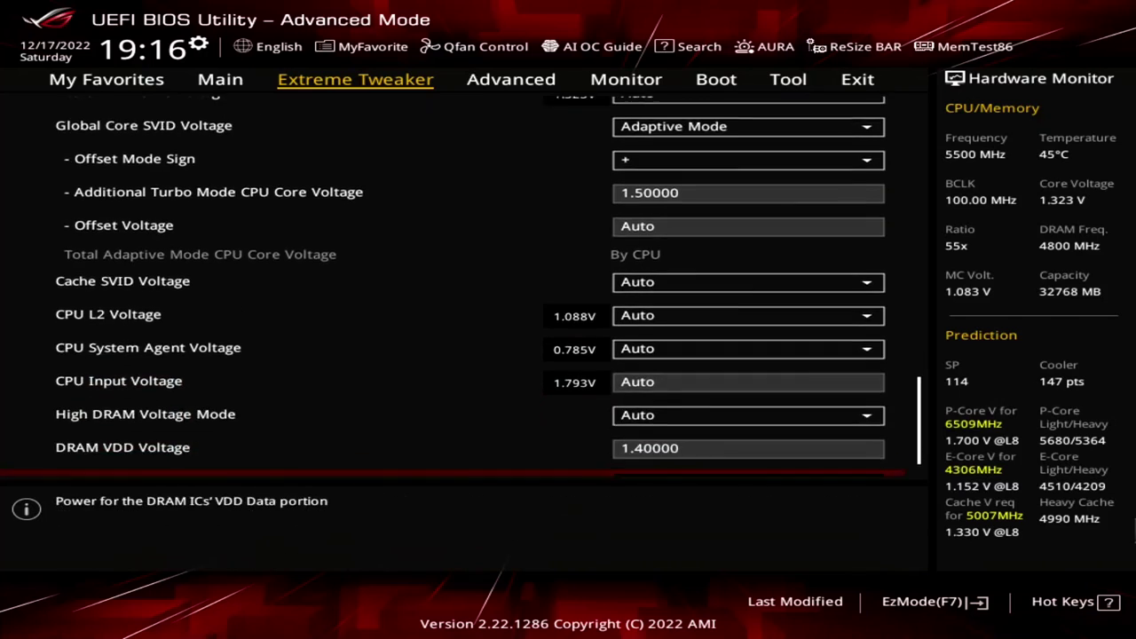
key(Up)
key(Up)
key(Up)
key(Return)
key(Down)
key(Down)
key(Return)
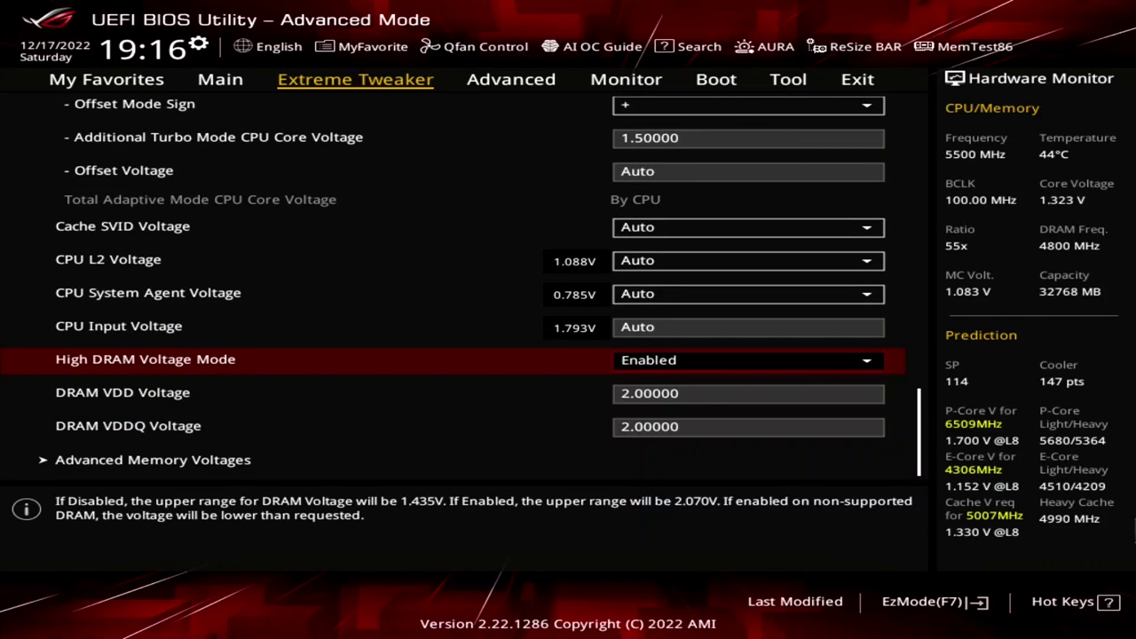
Step: Set both the DRAM VDD Voltage and the DRAM VDDQ Voltage to 1.45 V
key(Down)
text(1.45)
key(Return)
key(Down)
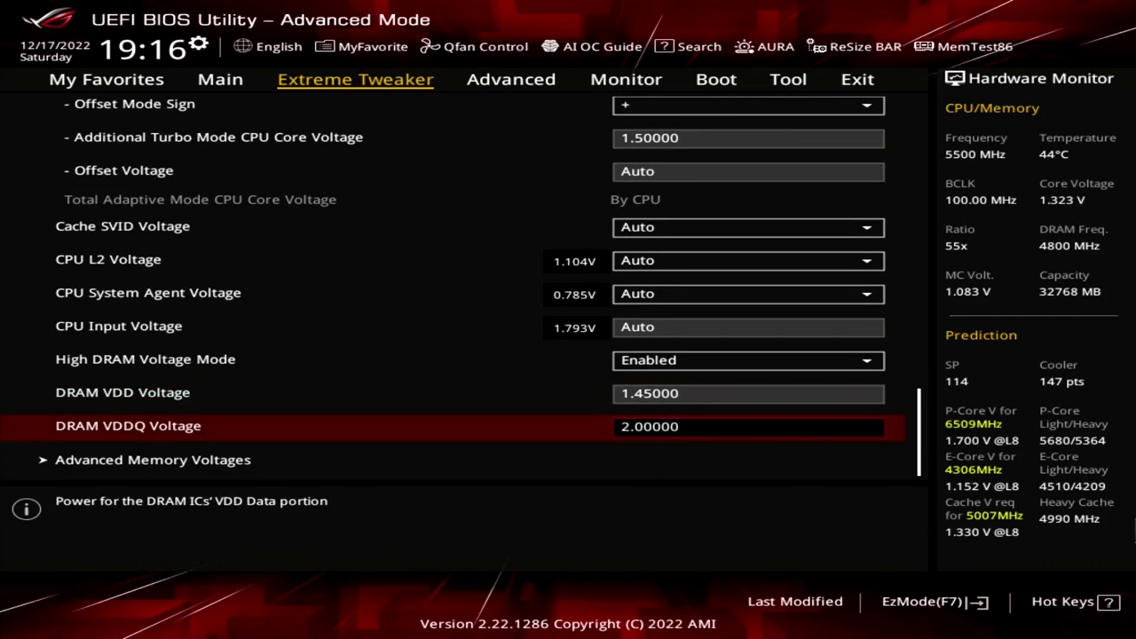
text(1.45)
key(Return)
Step: Save the BIOS changes and exit the setup
key(Down)
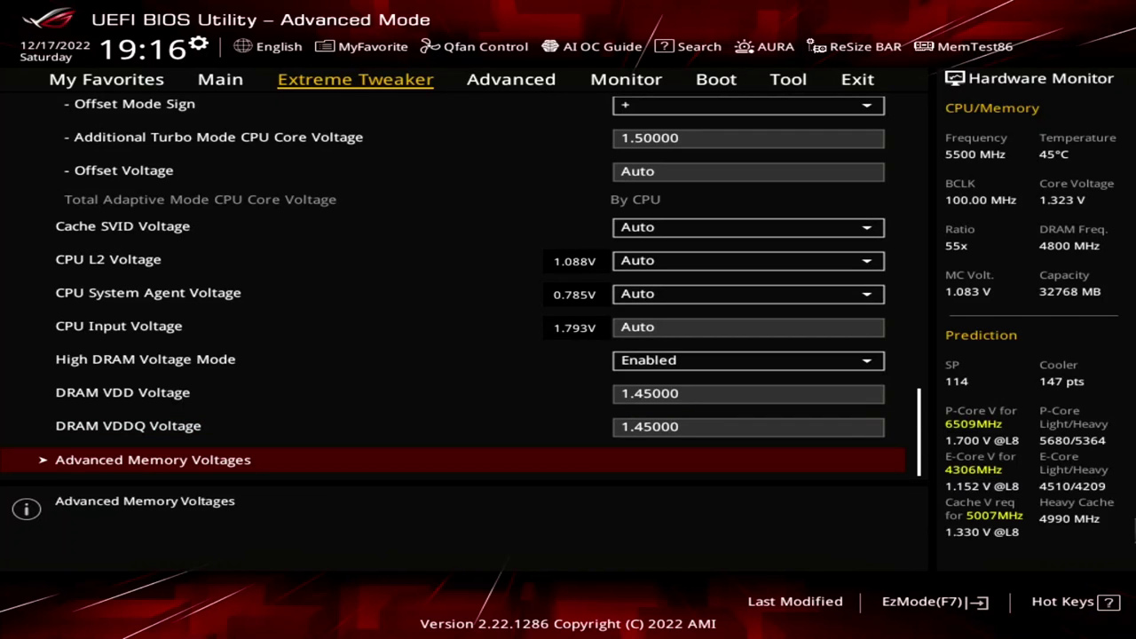
key(F10)
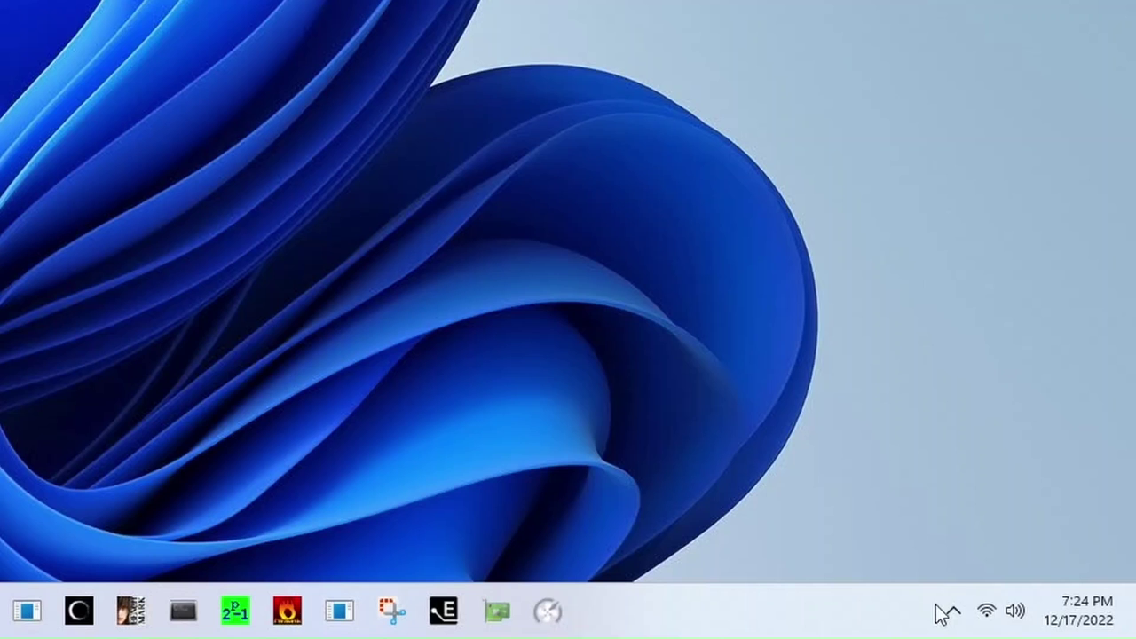
Step: In Windows, switch the CPU cooler utility running in the background from Standby to Unregulated mode
click(953, 611)
right_click(906, 451)
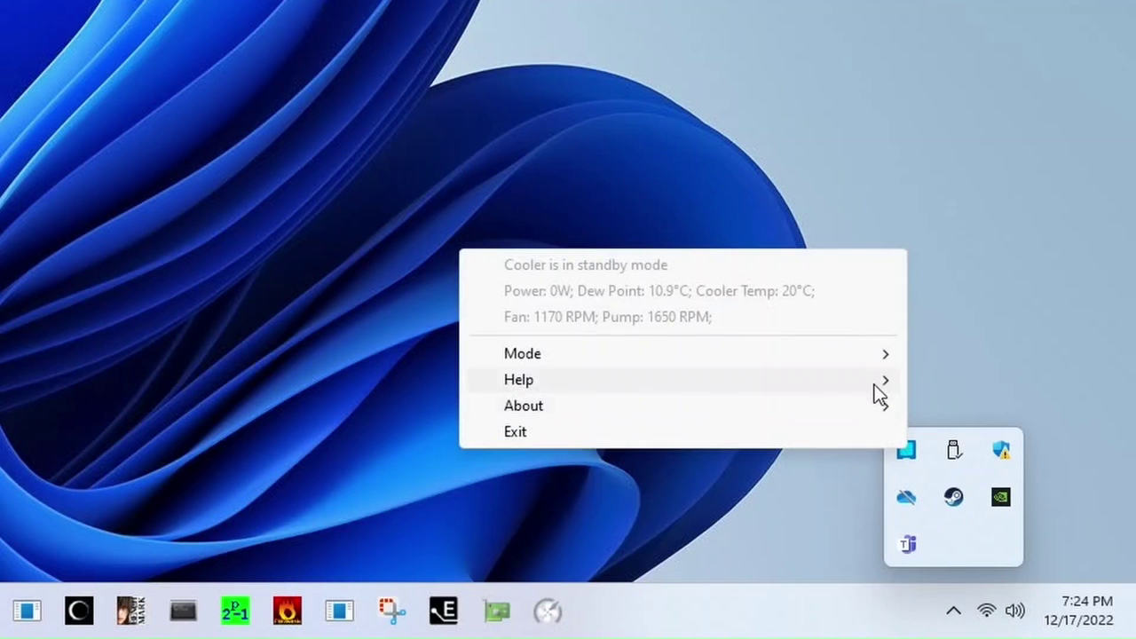
mouse_move(870, 355)
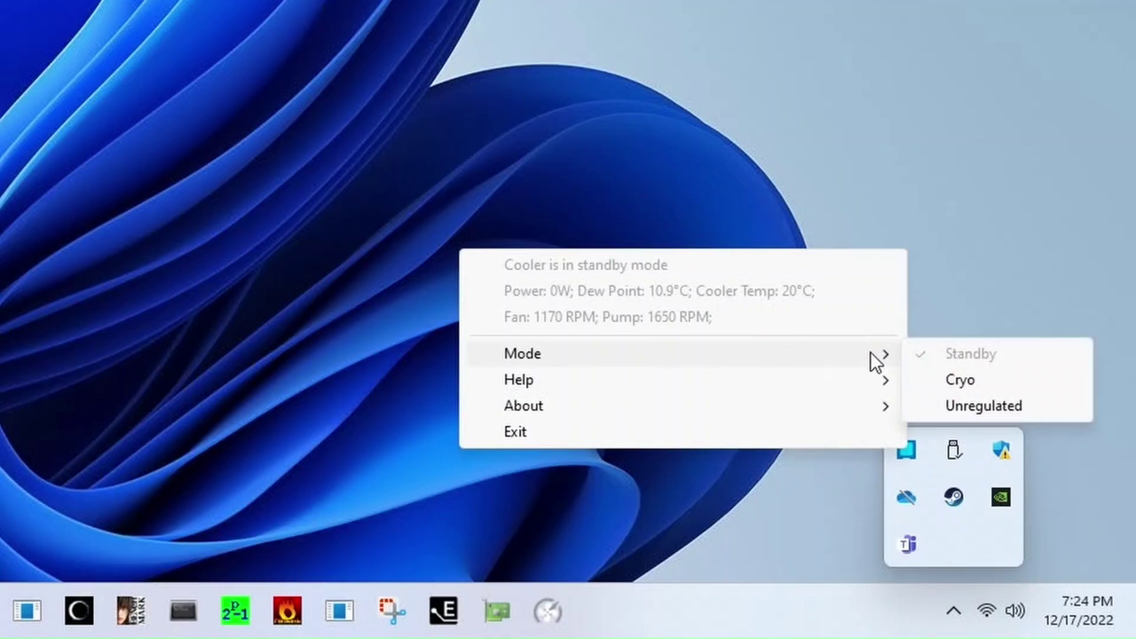
click(941, 406)
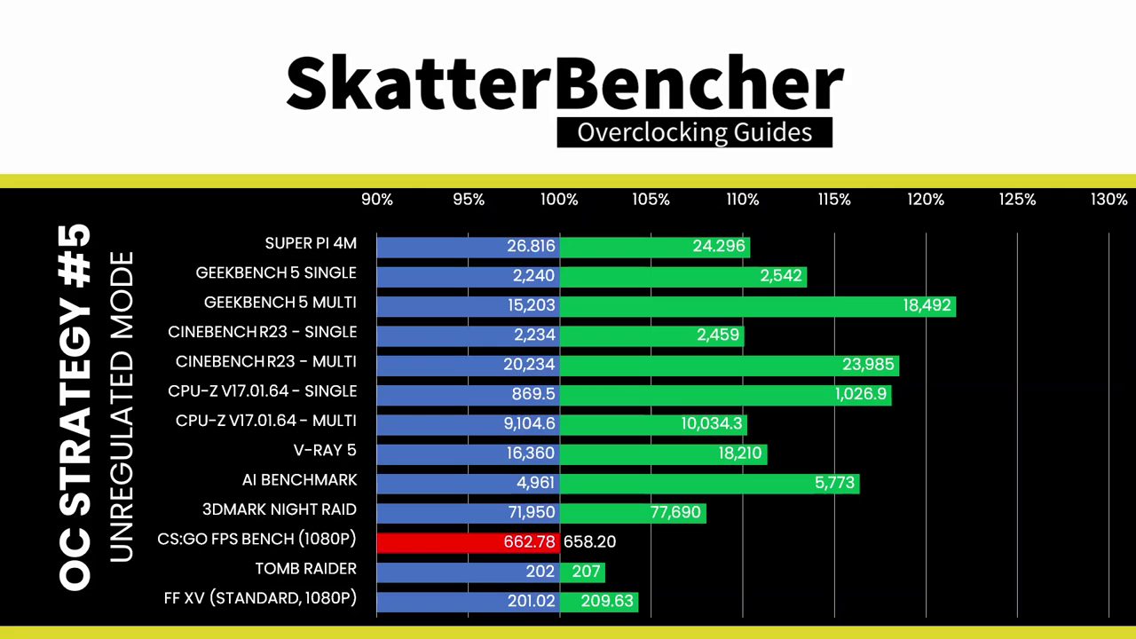